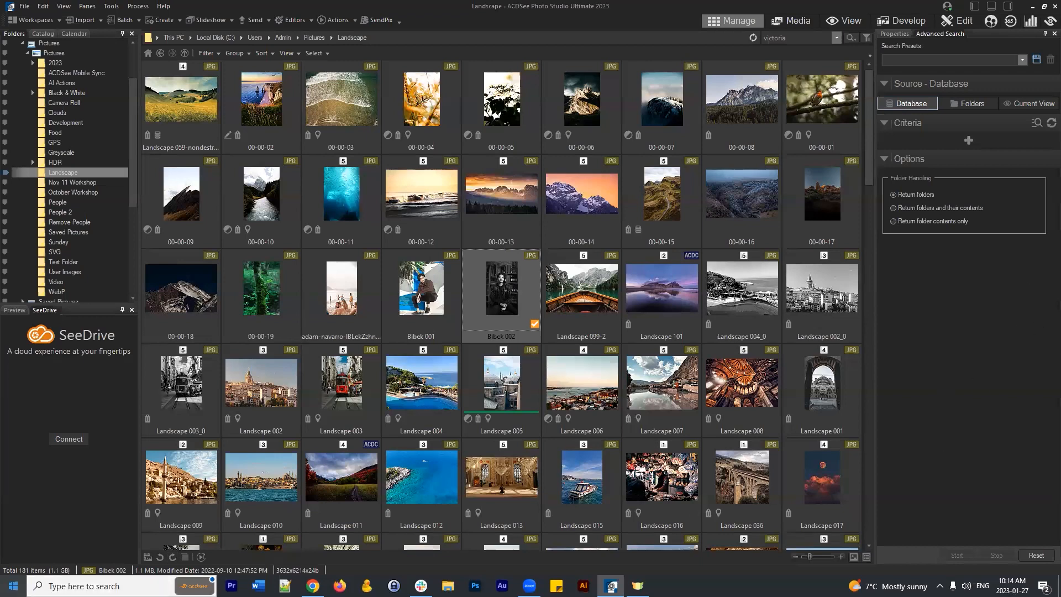
# - Capture a rectangular snip of the photo thumbnail area with Snipping Tool, and close it without saving
pyautogui.click(110, 586)
pyautogui.write('snipp')
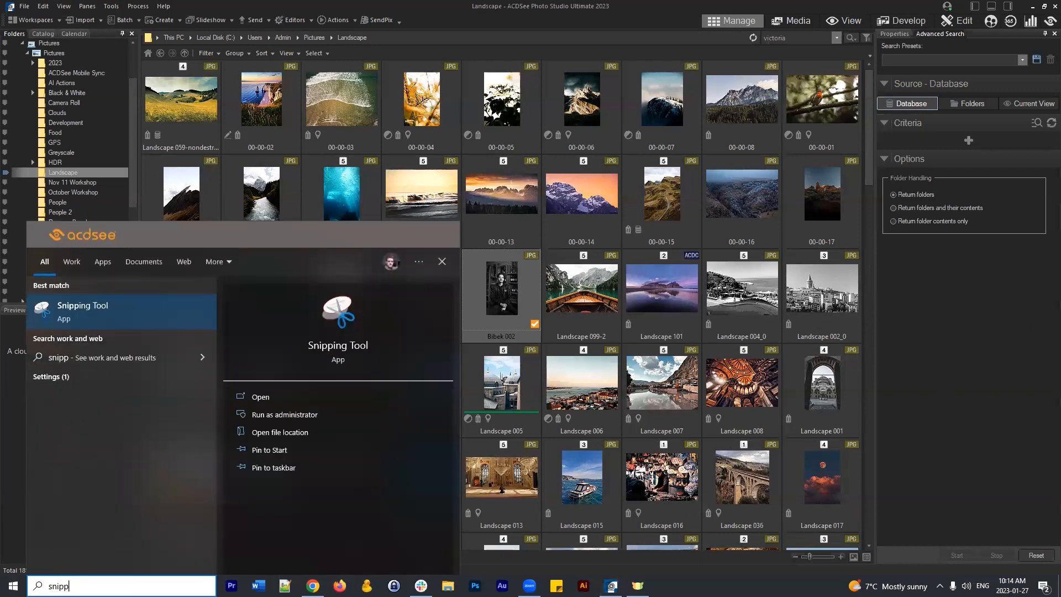
pyautogui.press('Return')
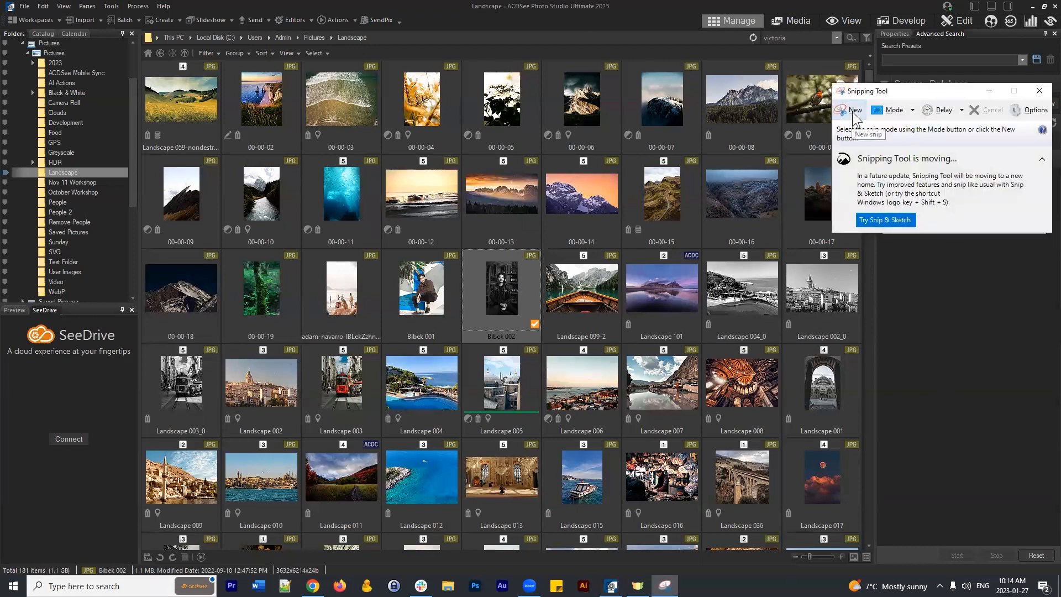
pyautogui.click(852, 112)
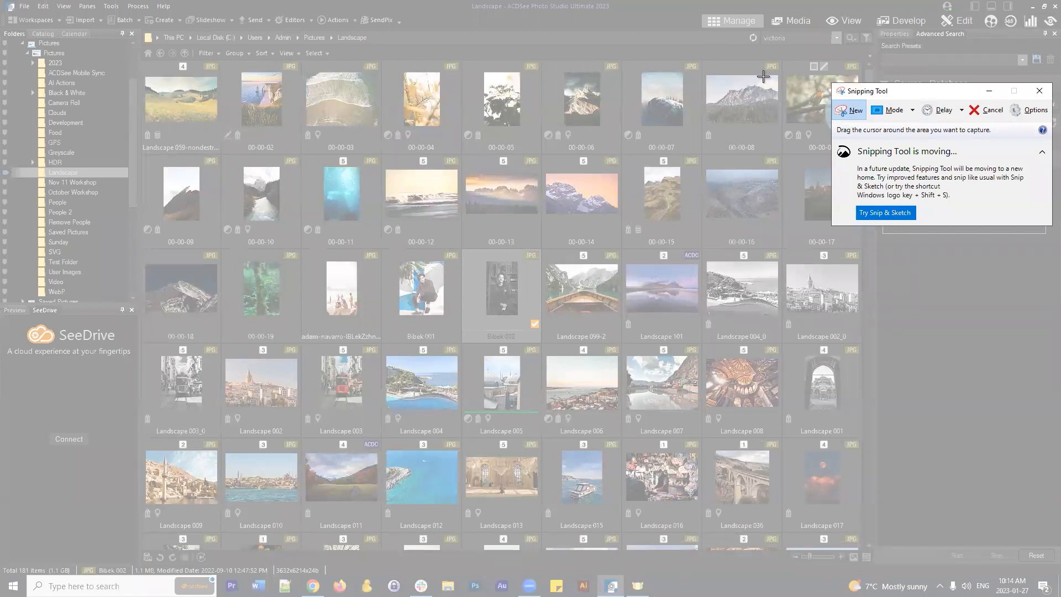
pyautogui.moveTo(141, 61); pyautogui.dragTo(875, 565)
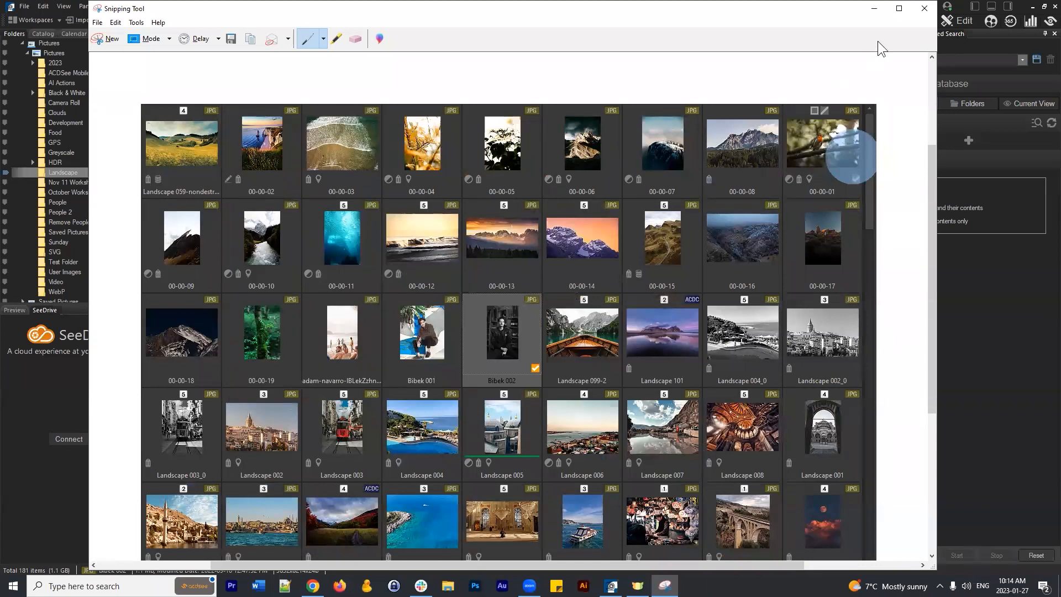
pyautogui.click(924, 8)
pyautogui.click(577, 297)
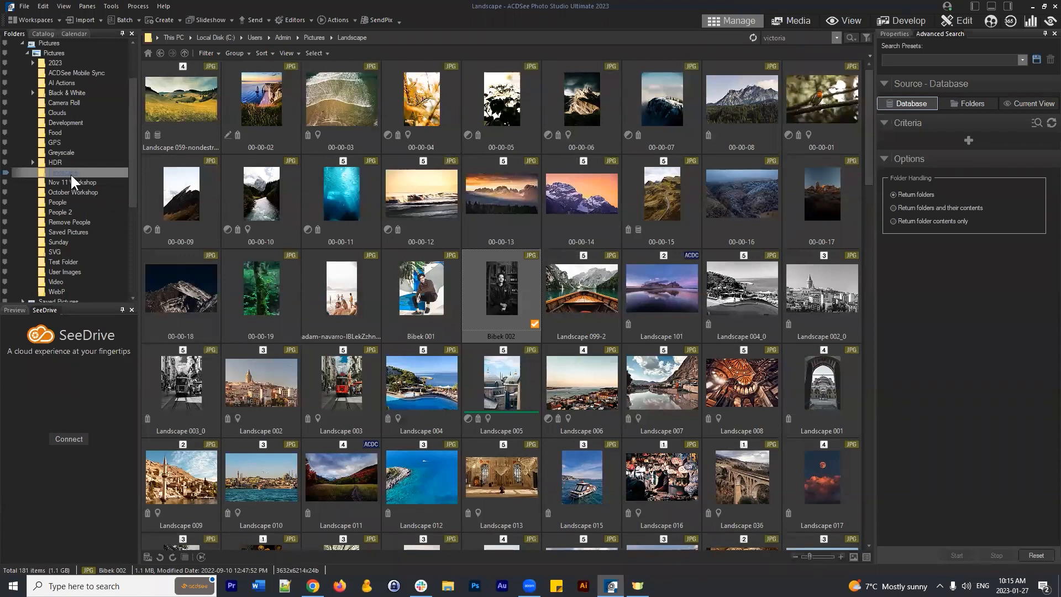
# - Capture a full-height snip of the Folders and SeeDrive panes with Snipping Tool, and discard it unsaved
pyautogui.click(79, 585)
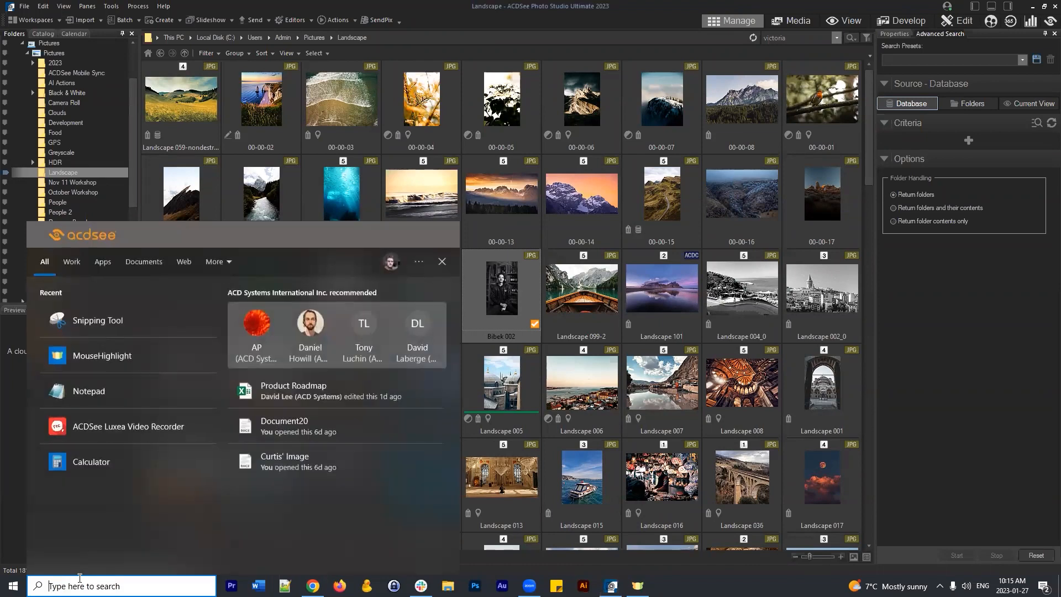
pyautogui.write('snipping')
pyautogui.press('Return')
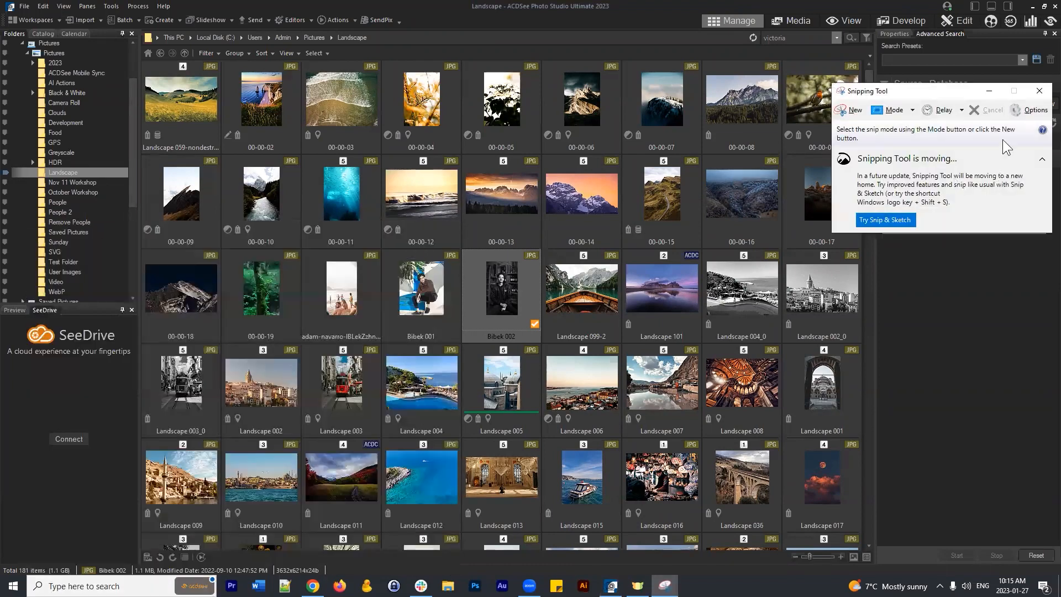
pyautogui.click(851, 109)
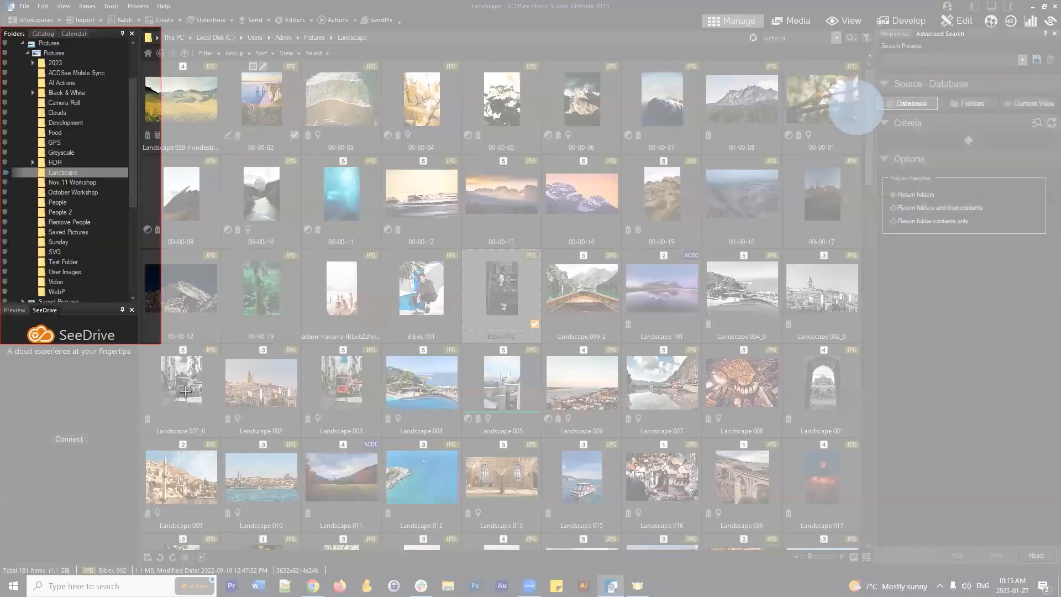
pyautogui.moveTo(185, 391); pyautogui.dragTo(142, 566)
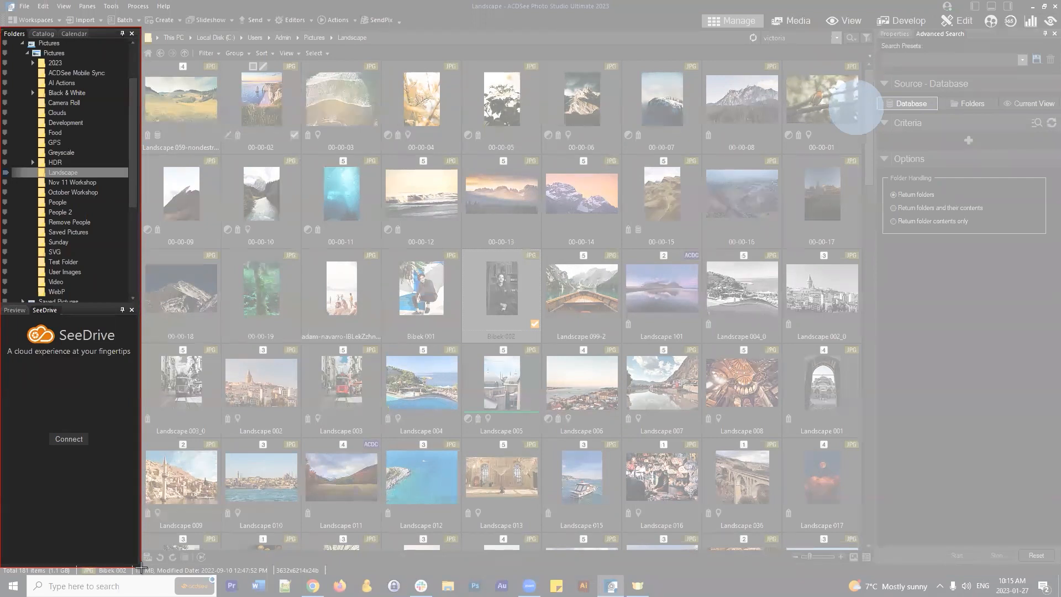
pyautogui.moveTo(141, 567); pyautogui.dragTo(143, 569)
pyautogui.moveTo(136, 570); pyautogui.dragTo(147, 576)
pyautogui.click(293, 8)
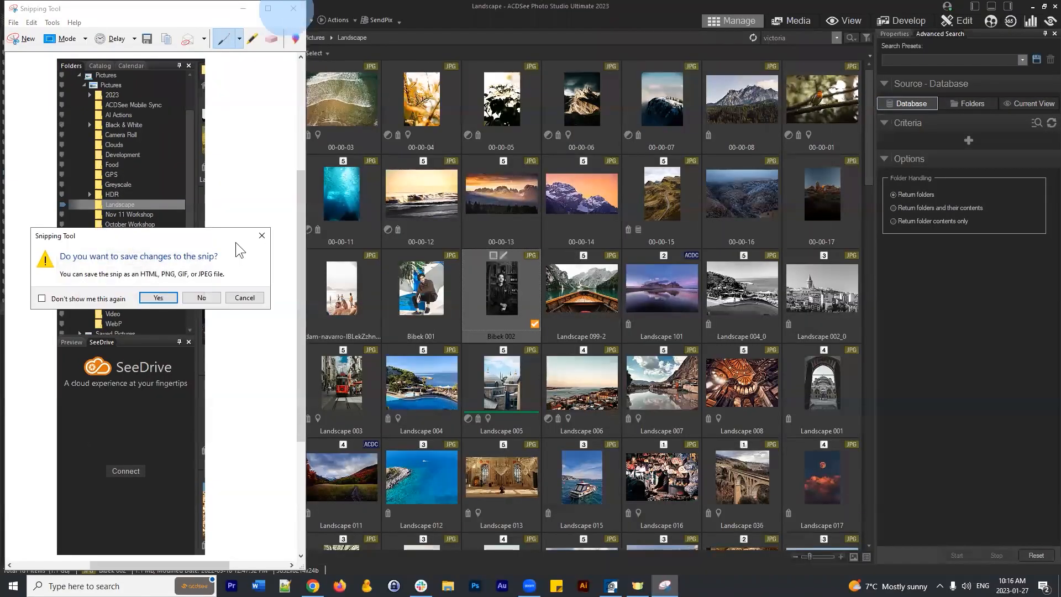
pyautogui.click(204, 299)
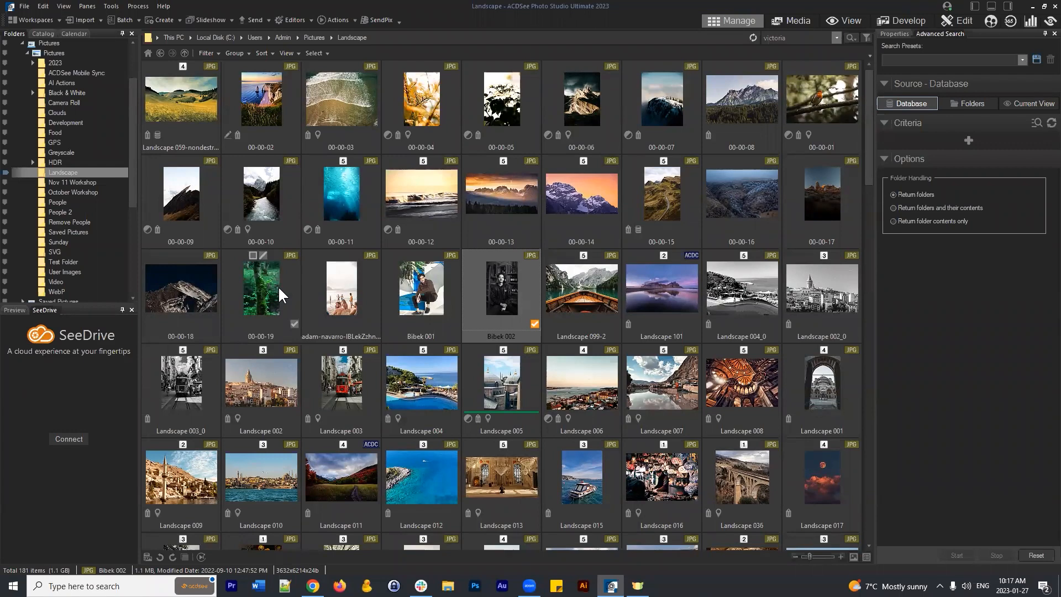
# - Browse the Landscape thumbnails one at a time from 00-12 to 00-17, then back along the row below to 00-19
pyautogui.click(436, 199)
pyautogui.click(491, 197)
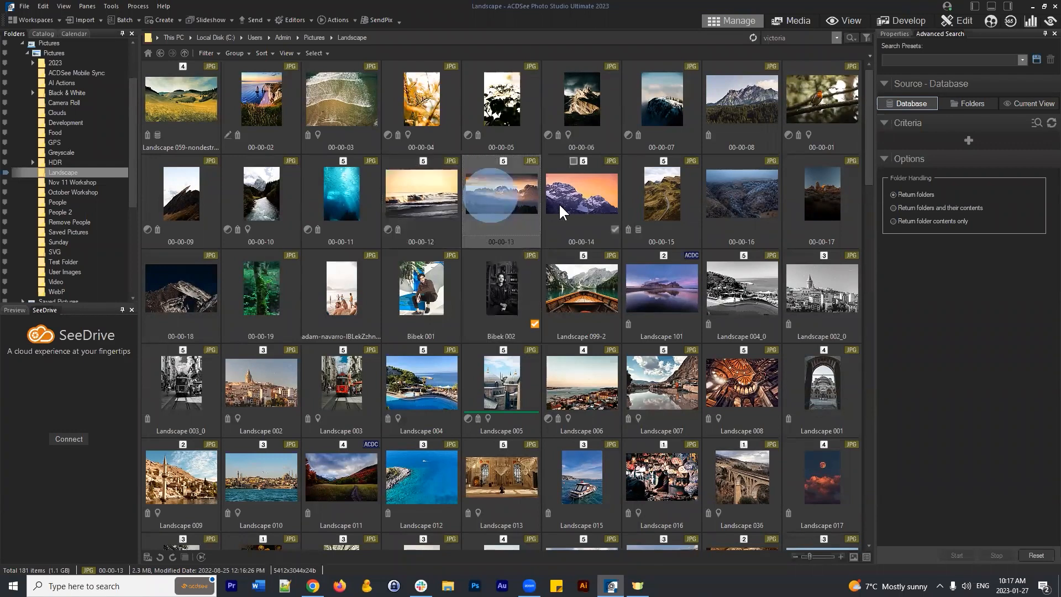
pyautogui.click(559, 203)
pyautogui.click(652, 194)
pyautogui.click(746, 196)
pyautogui.click(818, 200)
pyautogui.click(823, 287)
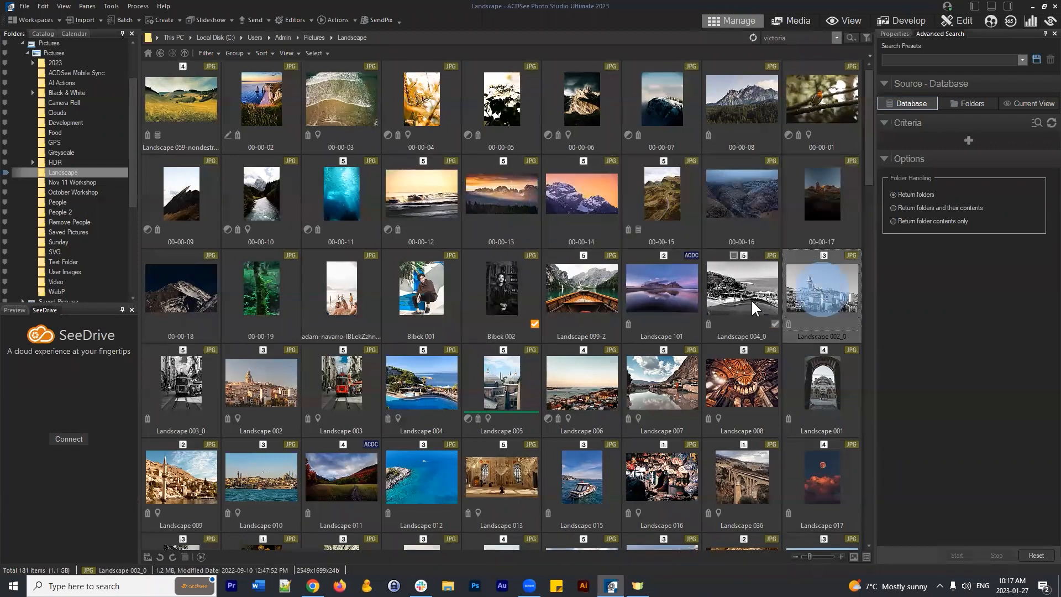
pyautogui.click(751, 299)
pyautogui.click(666, 299)
pyautogui.click(588, 297)
pyautogui.click(505, 294)
pyautogui.click(434, 294)
pyautogui.click(340, 292)
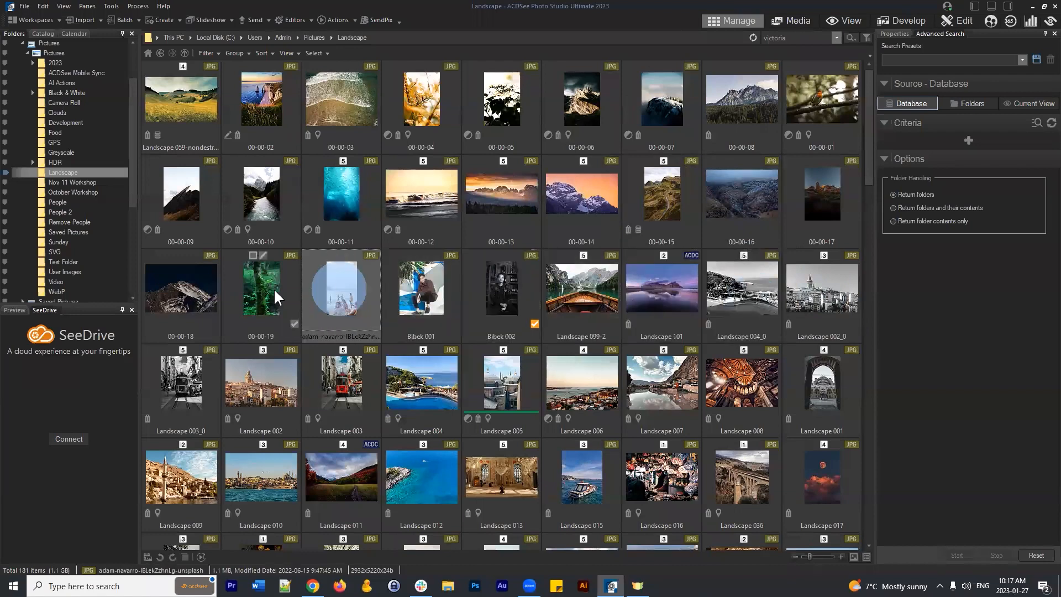
pyautogui.click(270, 288)
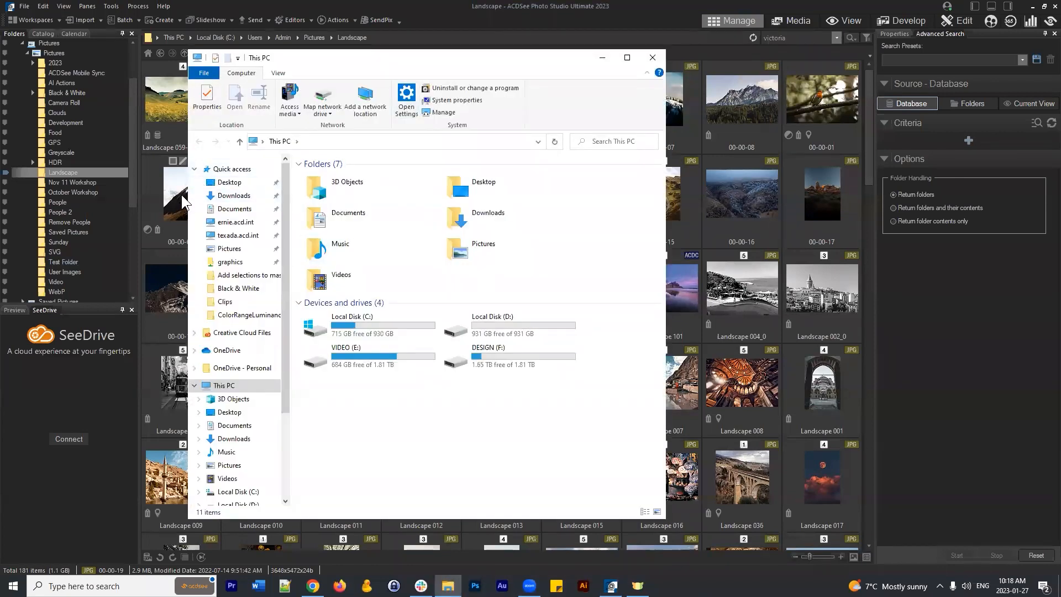
# - Open the Pictures folder in File Explorer, widen the window and show the contents as a list
pyautogui.click(229, 248)
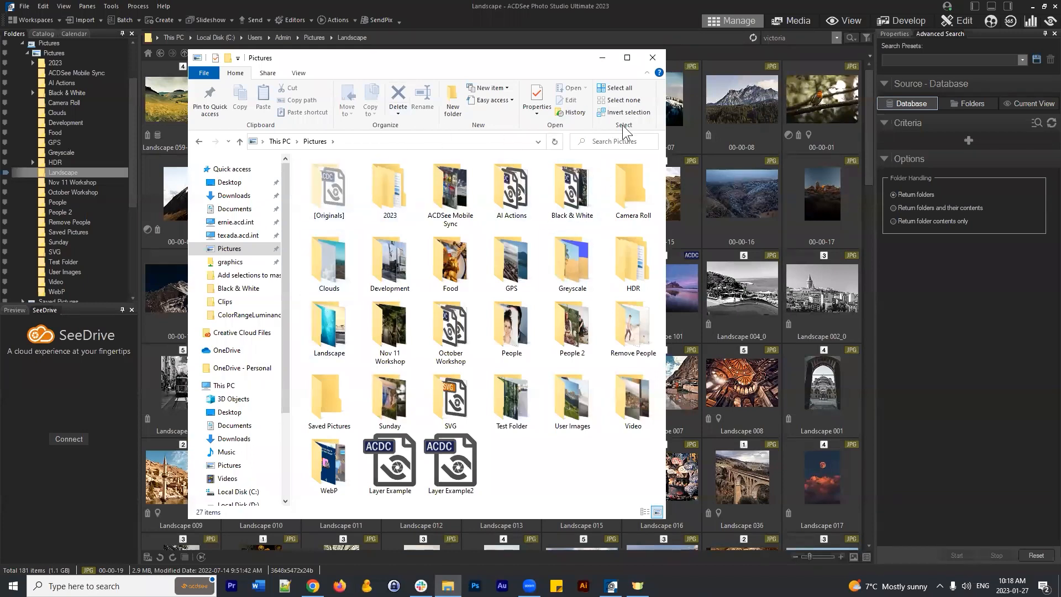
pyautogui.click(668, 144)
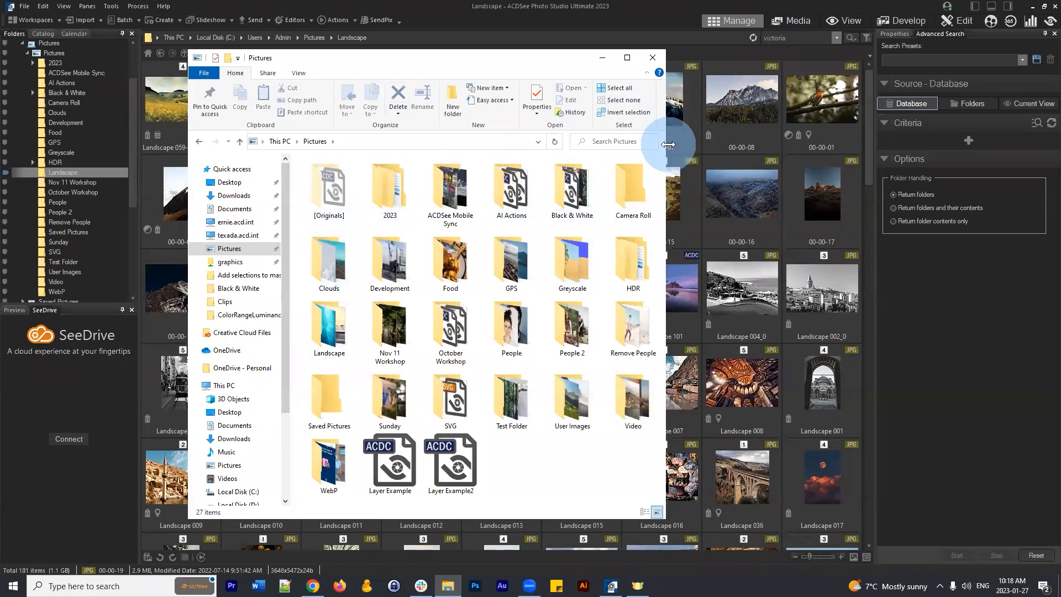
pyautogui.moveTo(668, 144); pyautogui.dragTo(885, 144)
pyautogui.rightClick(713, 413)
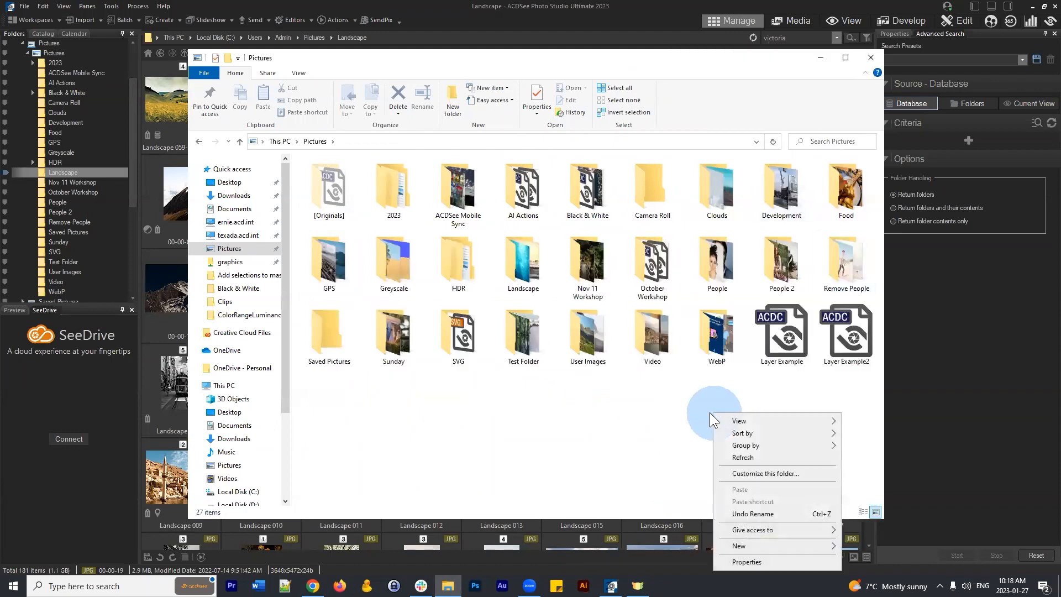
pyautogui.moveTo(744, 421)
pyautogui.click(879, 471)
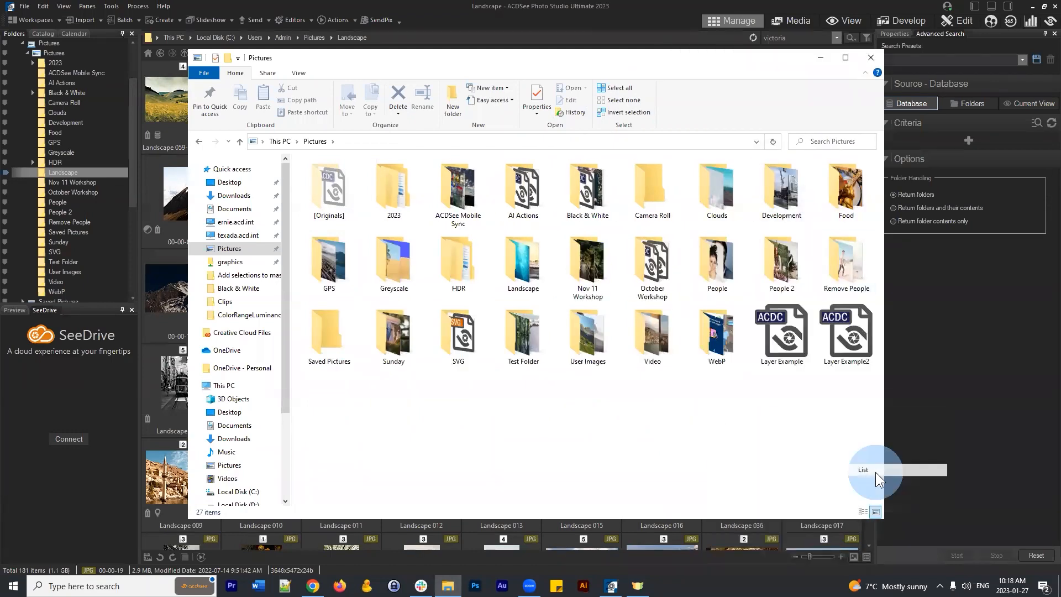
# - Move the File Explorer window beside ACDSee's Folders pane and shorten it slightly for comparing the folder lists
pyautogui.click(307, 55)
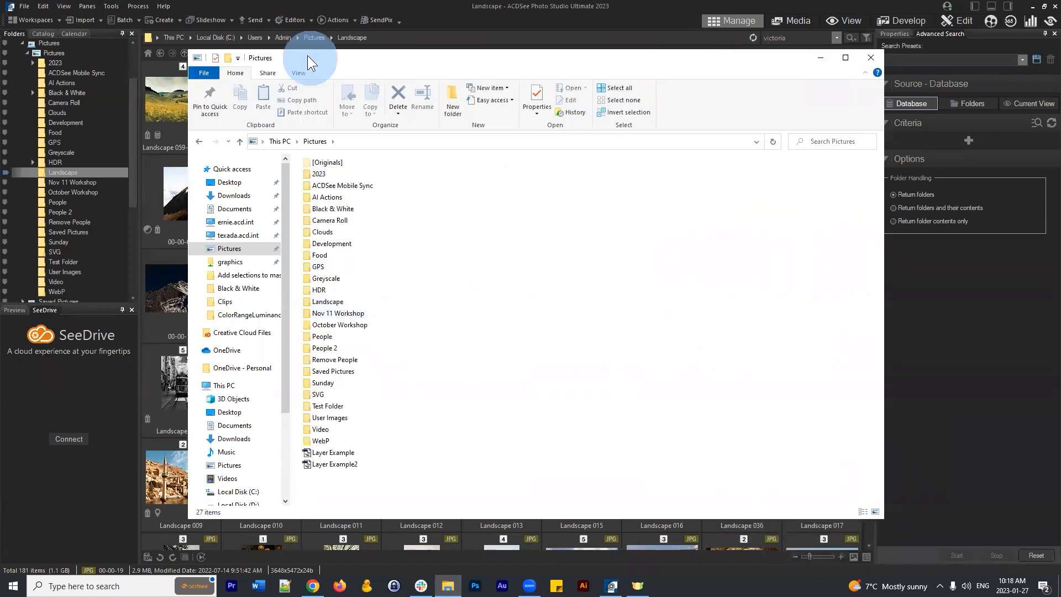
pyautogui.moveTo(307, 56); pyautogui.dragTo(261, 10)
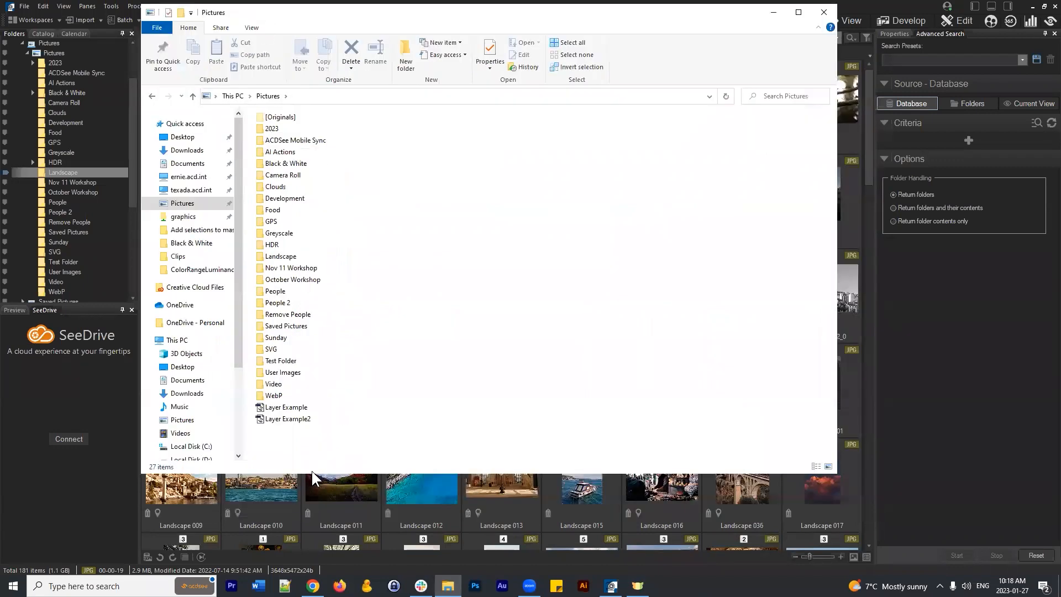
pyautogui.moveTo(310, 473); pyautogui.dragTo(307, 449)
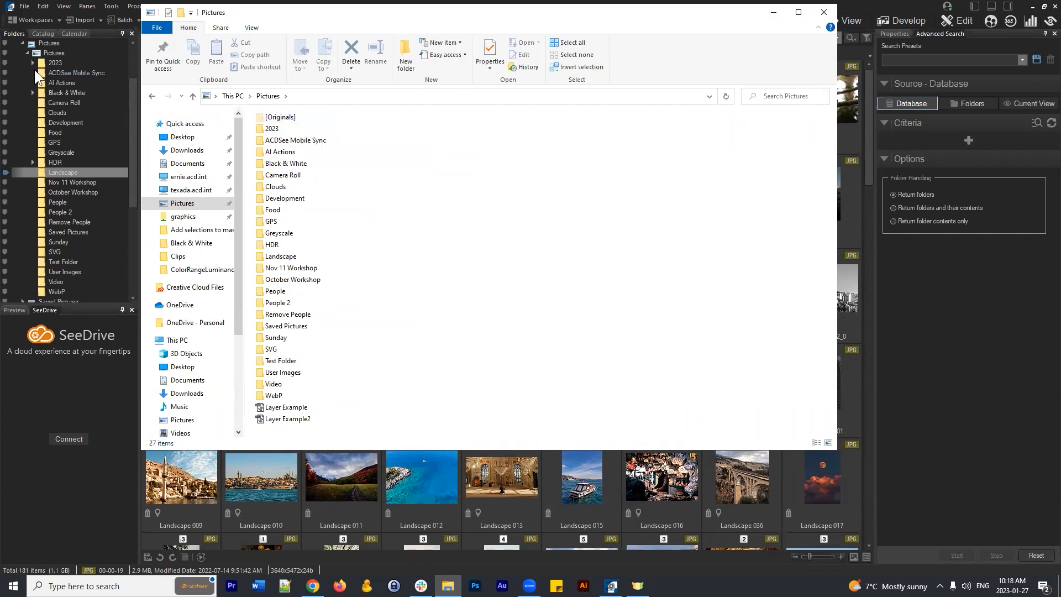
# - Select all folders from 2023 through WebP to compare them with ACDSee's folder tree, and close File Explorer
pyautogui.click(277, 128)
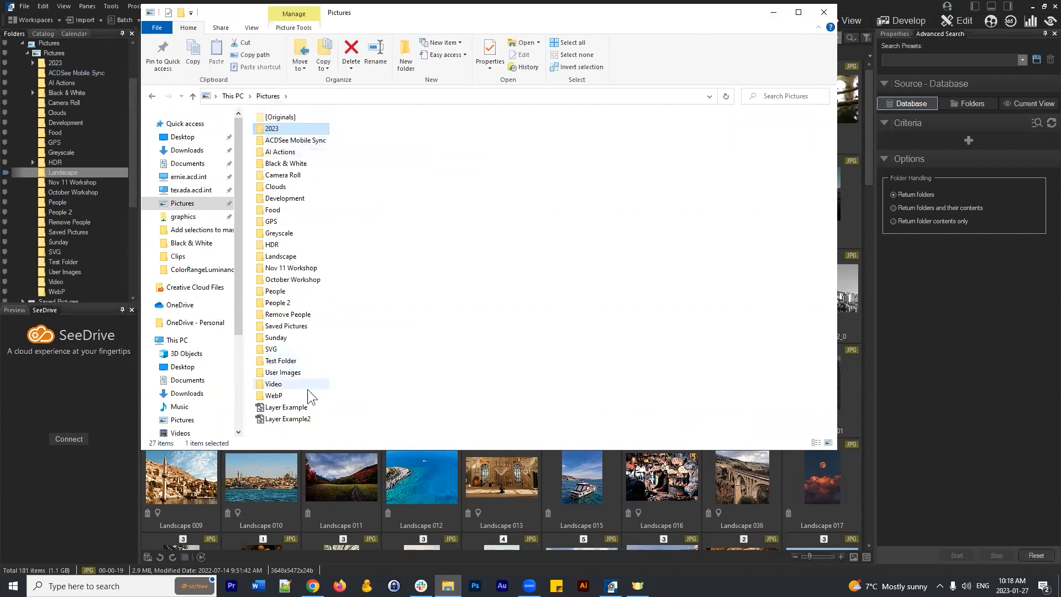
pyautogui.keyDown('shift'); pyautogui.click(277, 394); pyautogui.keyUp('shift')
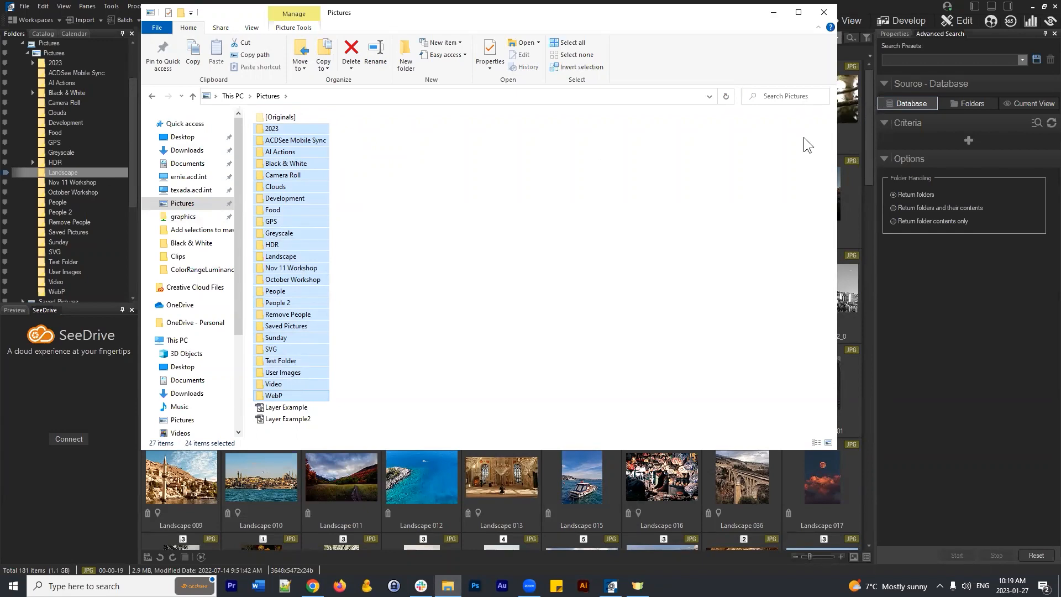
pyautogui.click(823, 12)
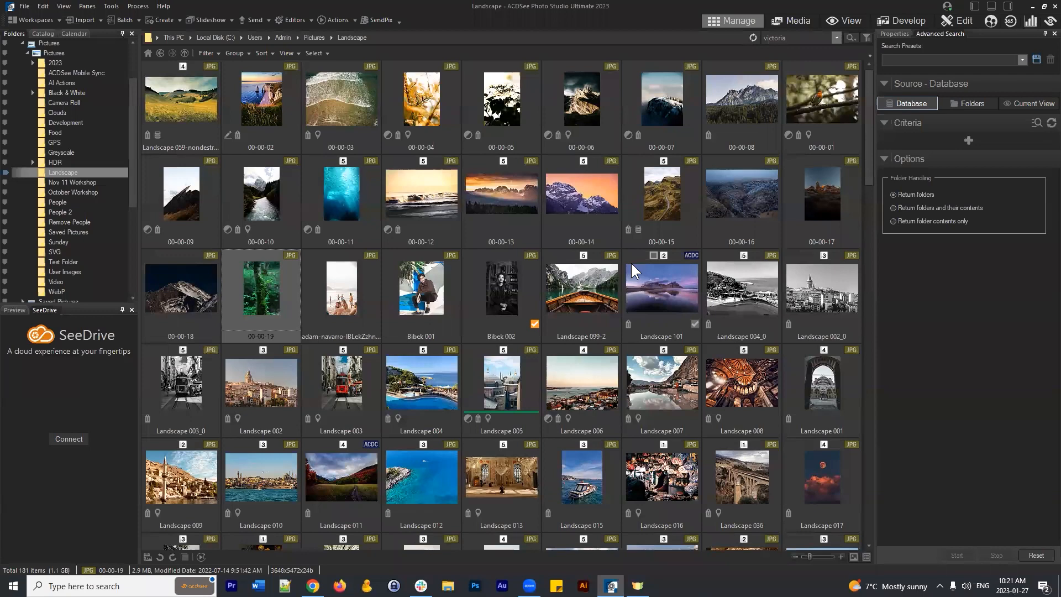
# - Show the Properties pane, review which panes are enabled, and view Advanced Search before returning to Properties
pyautogui.click(892, 35)
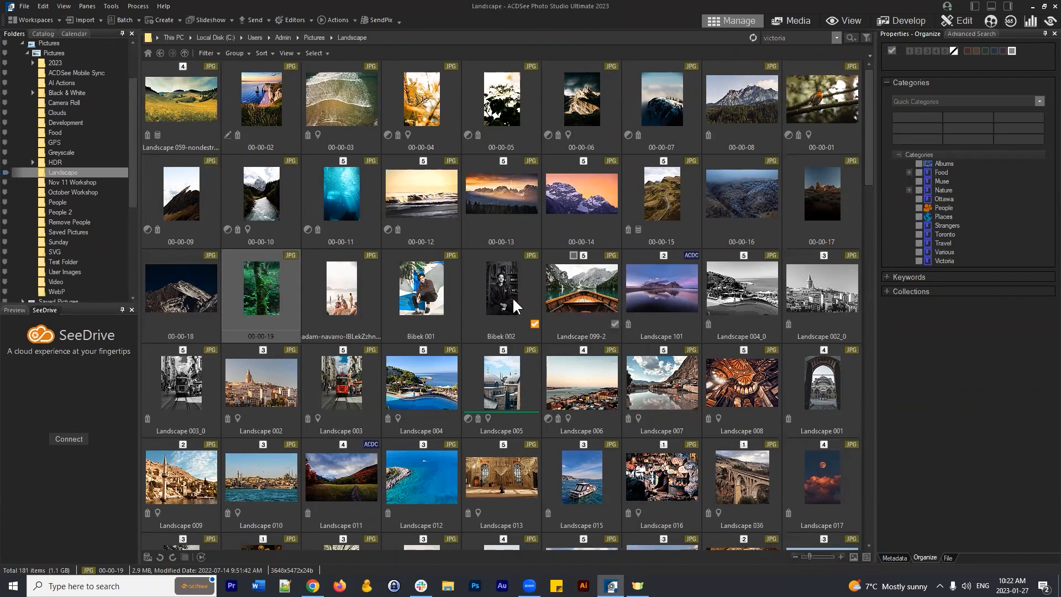
pyautogui.click(85, 6)
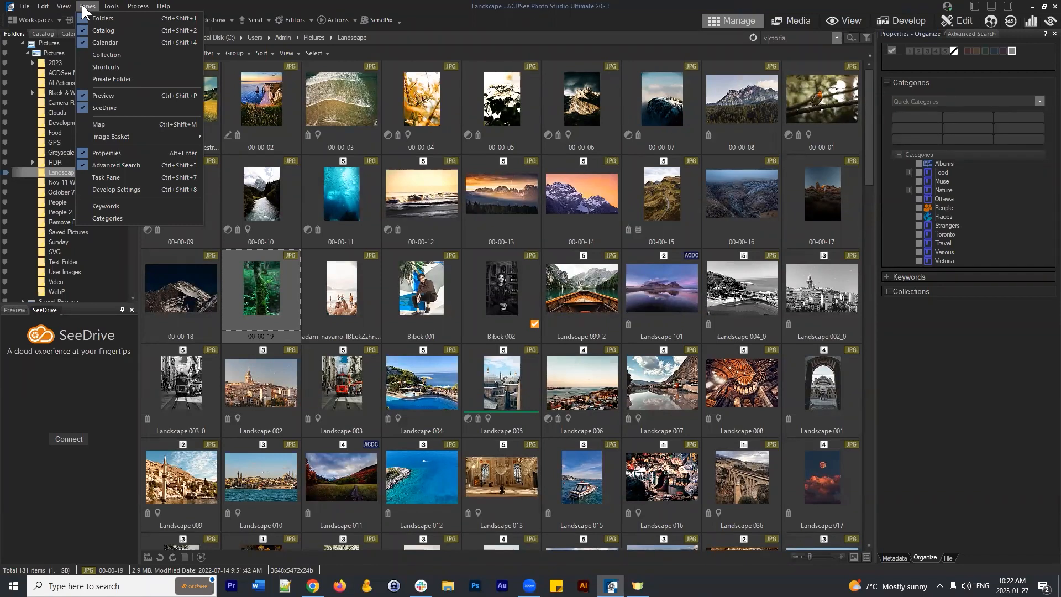
pyautogui.moveTo(110, 9)
pyautogui.click(993, 412)
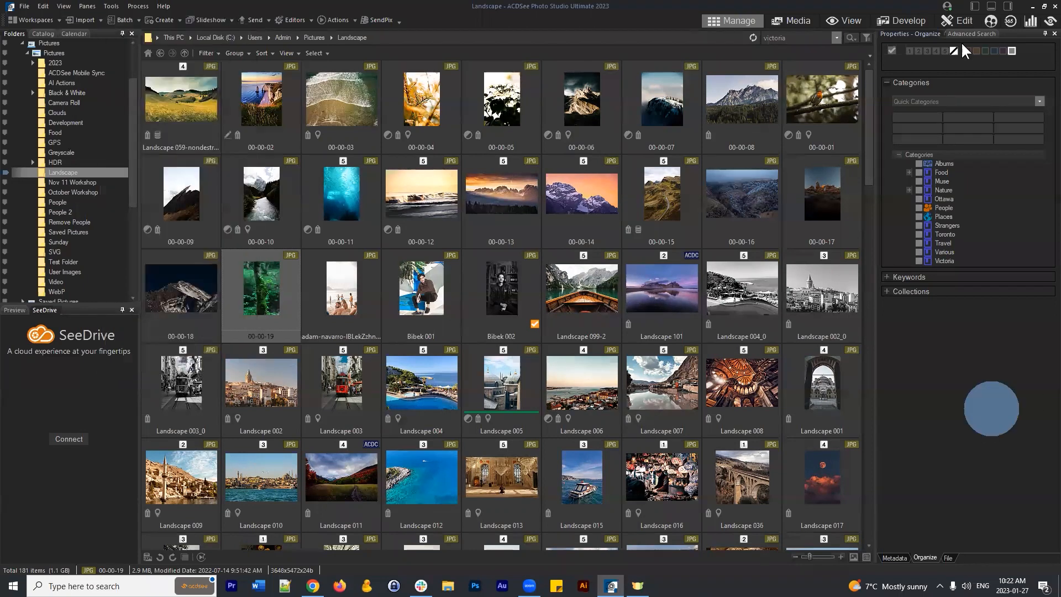
pyautogui.click(961, 34)
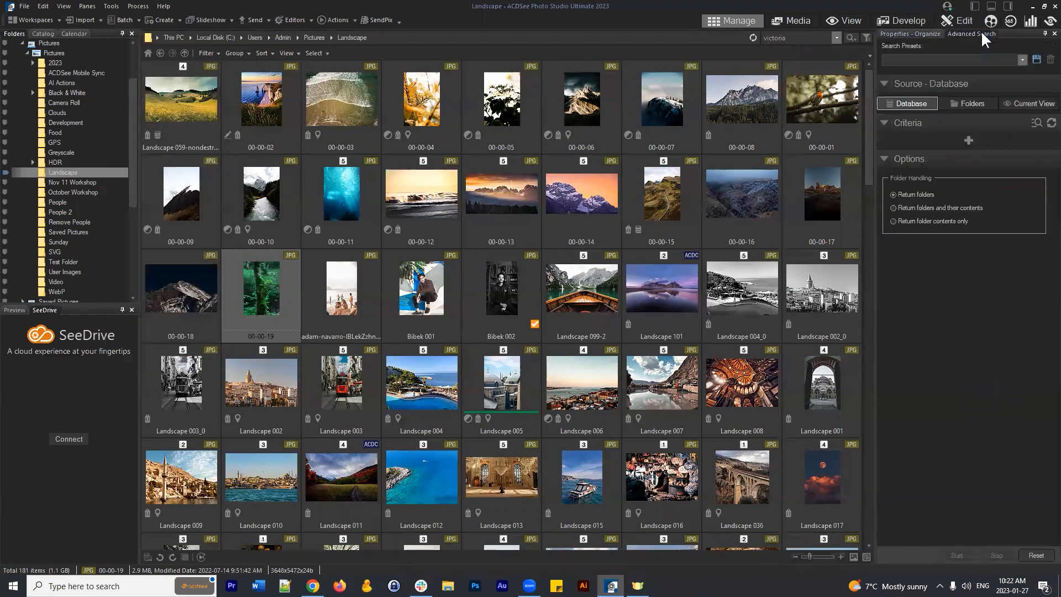
pyautogui.click(919, 33)
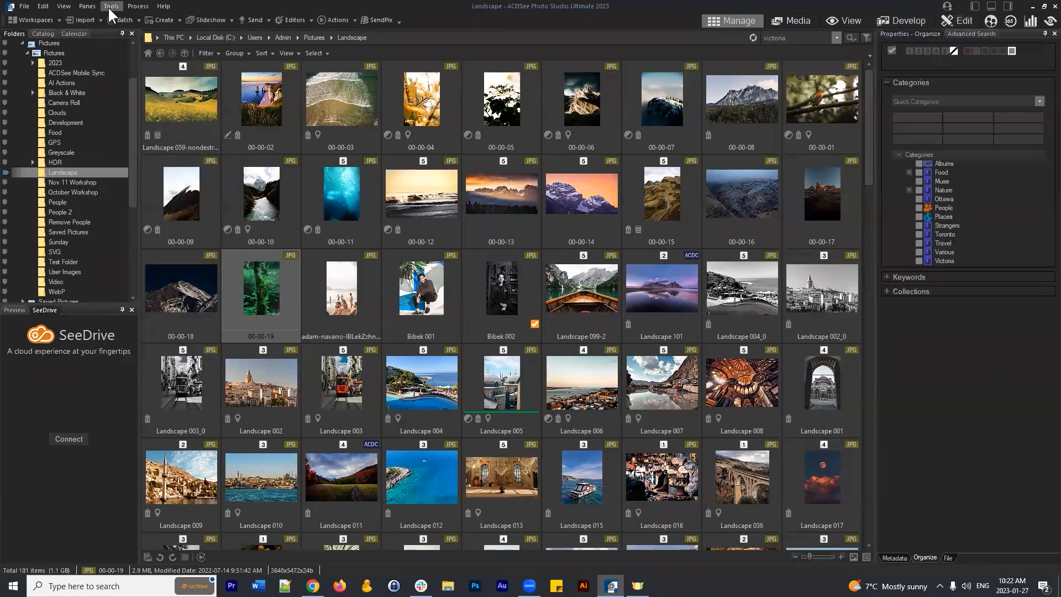
# - Check the Advanced Search entry among the available panes and locate its pane beside Properties, leaving Properties displayed
pyautogui.click(88, 6)
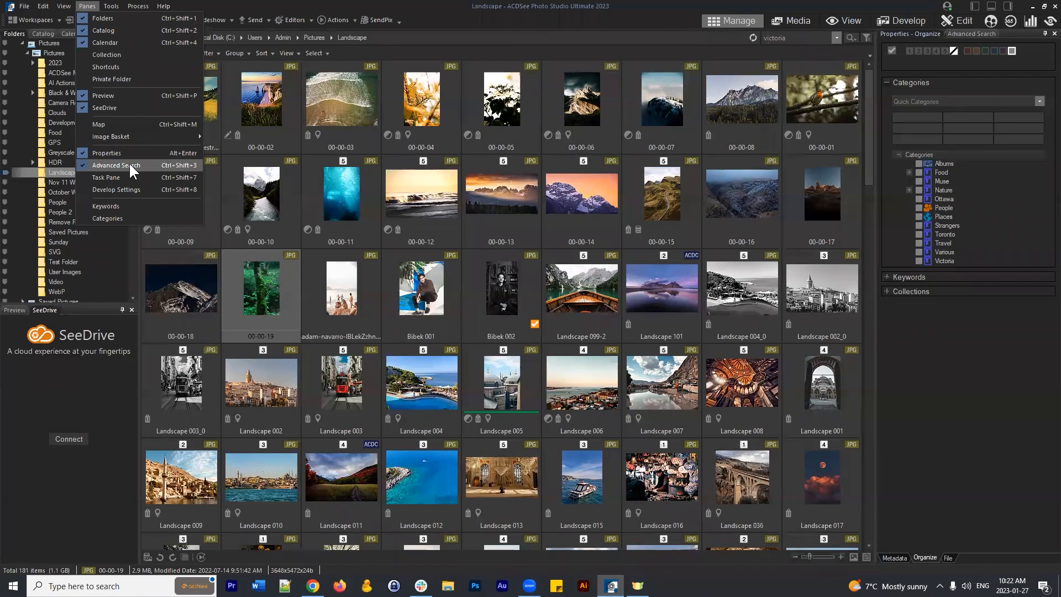
pyautogui.click(978, 31)
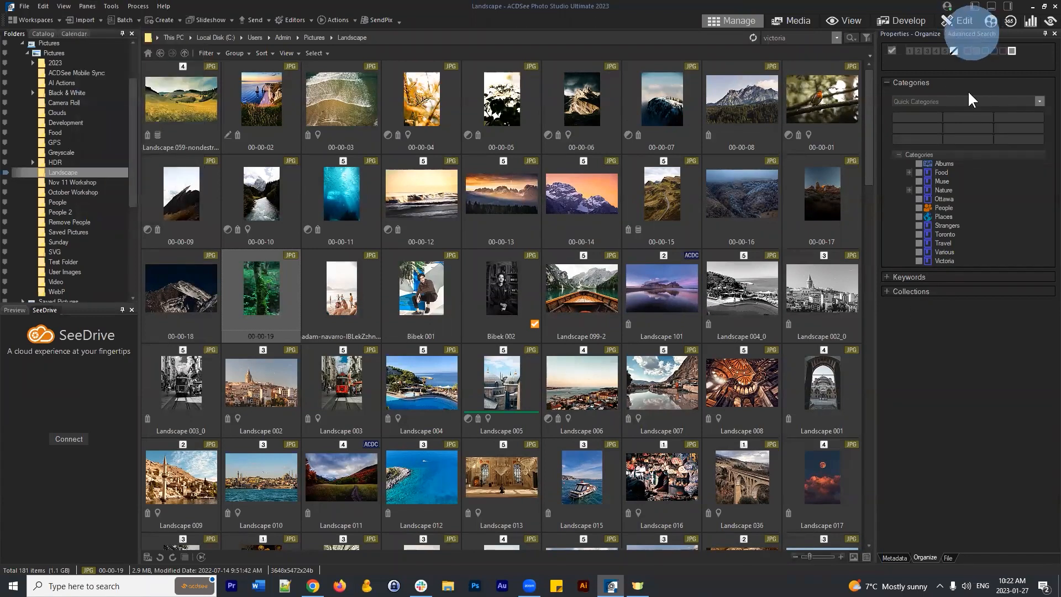
pyautogui.click(972, 291)
pyautogui.click(970, 31)
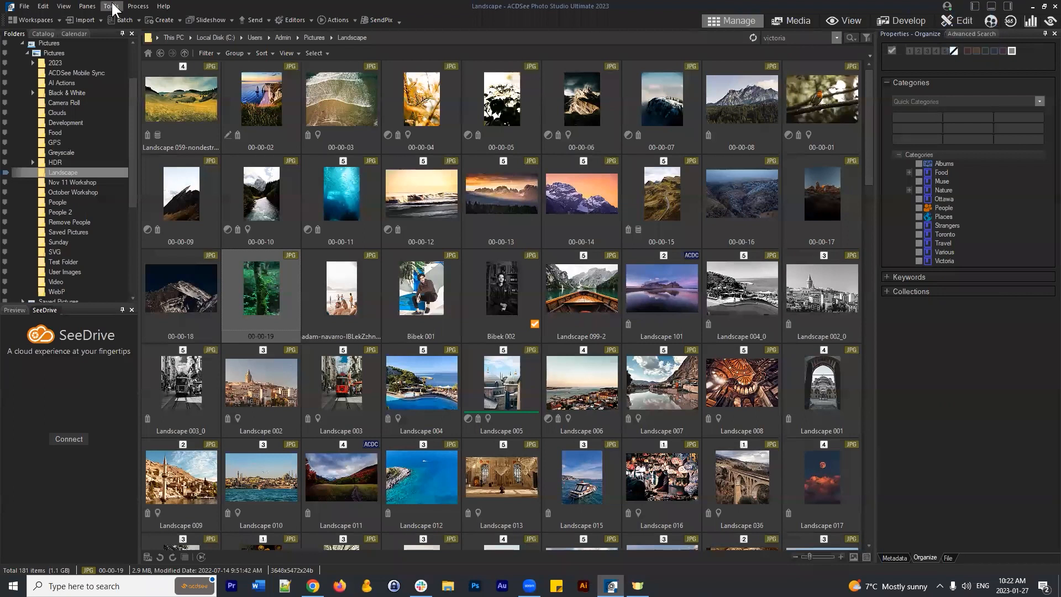
pyautogui.click(87, 6)
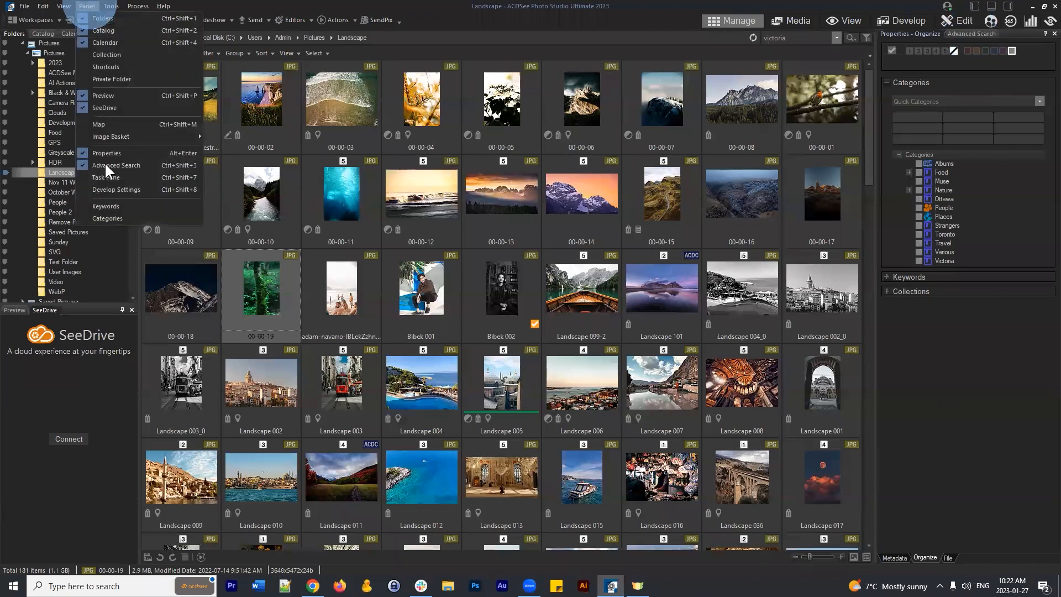
pyautogui.click(103, 168)
pyautogui.click(929, 422)
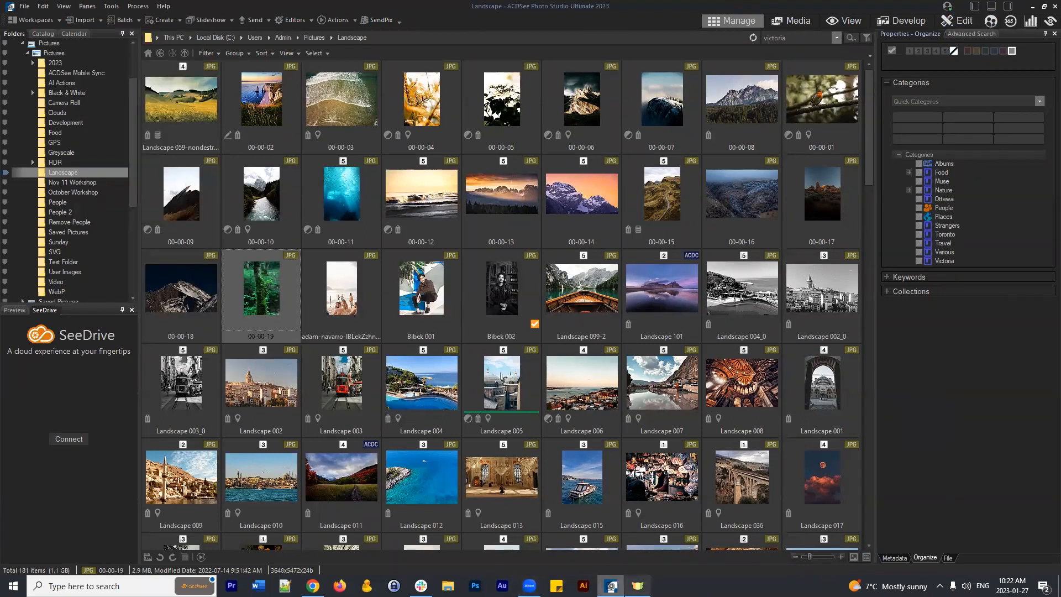
# - Switch between the Properties and Advanced Search panes, leaving Advanced Search displayed
pyautogui.click(611, 586)
pyautogui.click(611, 586)
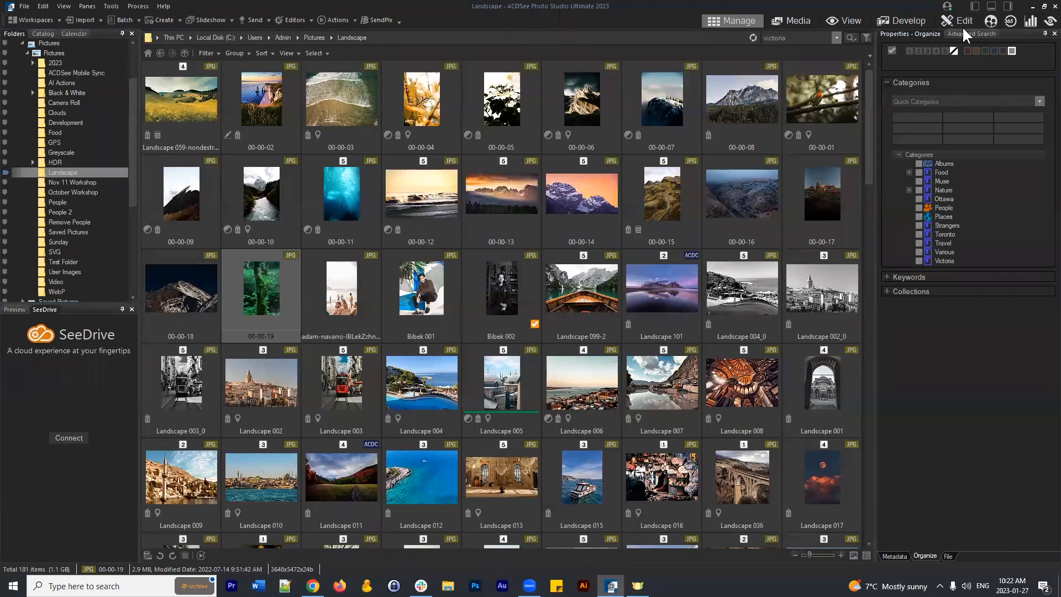
pyautogui.click(967, 33)
pyautogui.click(911, 34)
pyautogui.click(969, 34)
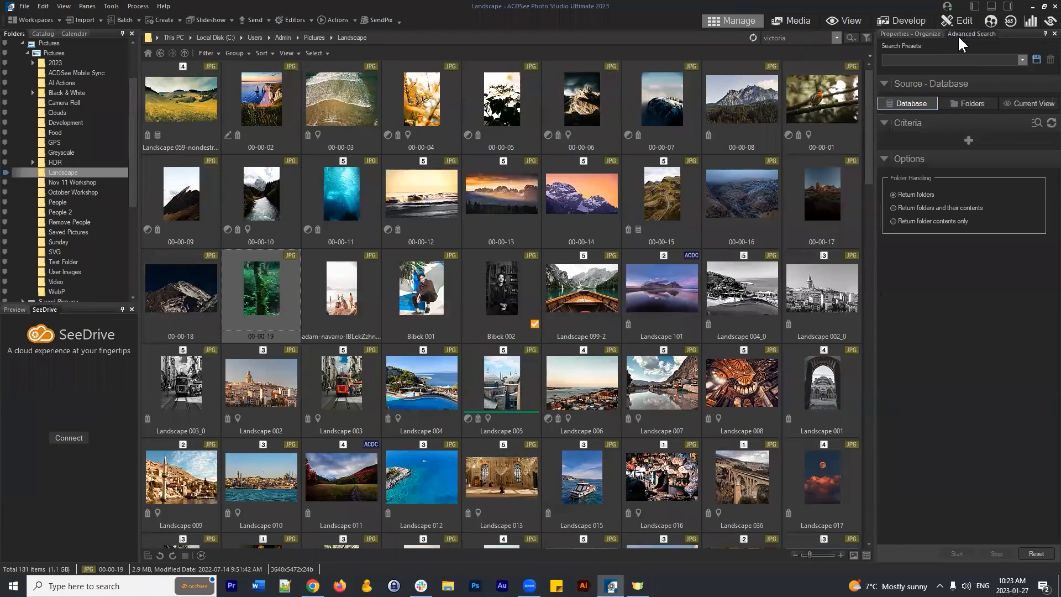
# - Show the Map pane above the file list, select the 00-00-13 photo, and hide the Map pane again
pyautogui.click(87, 6)
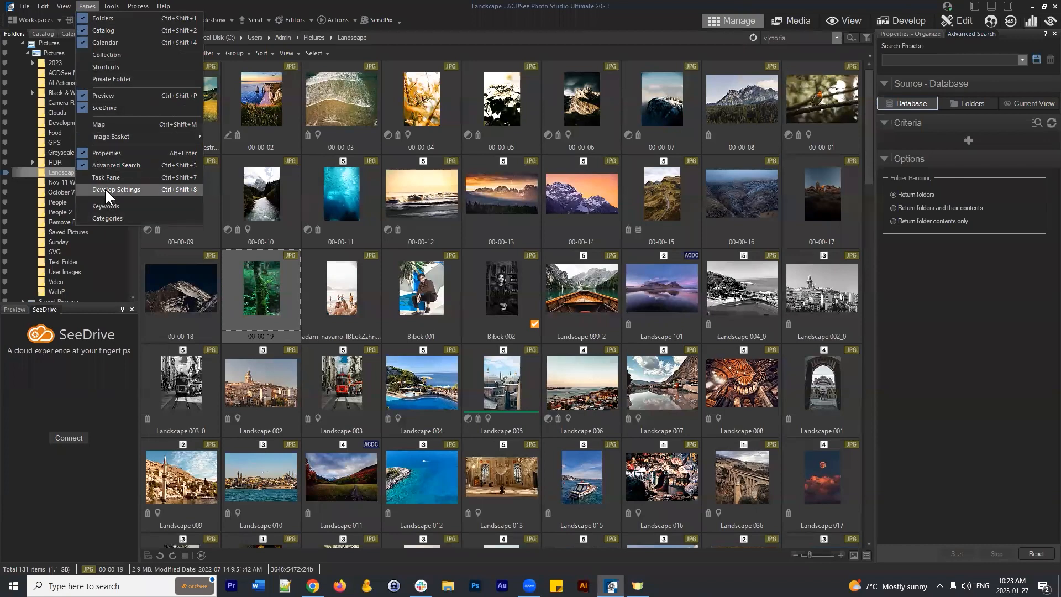
pyautogui.click(115, 127)
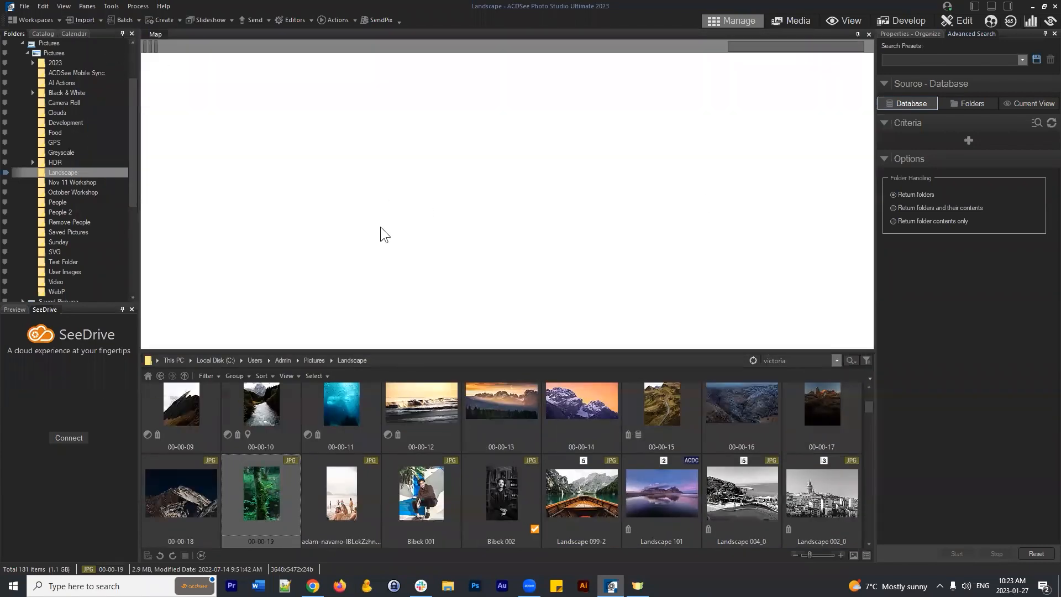
pyautogui.click(536, 143)
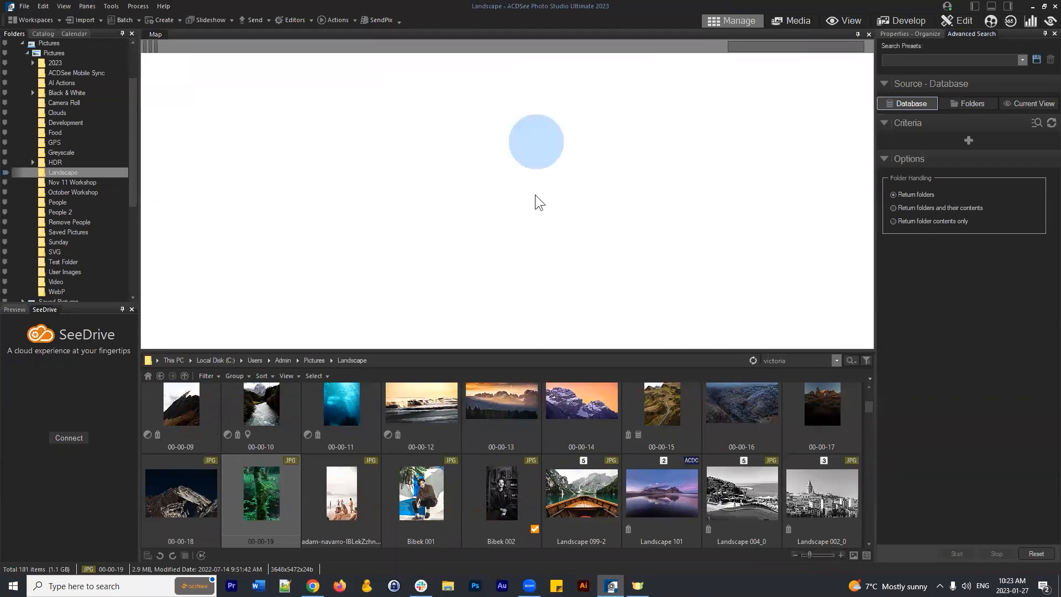
pyautogui.click(483, 389)
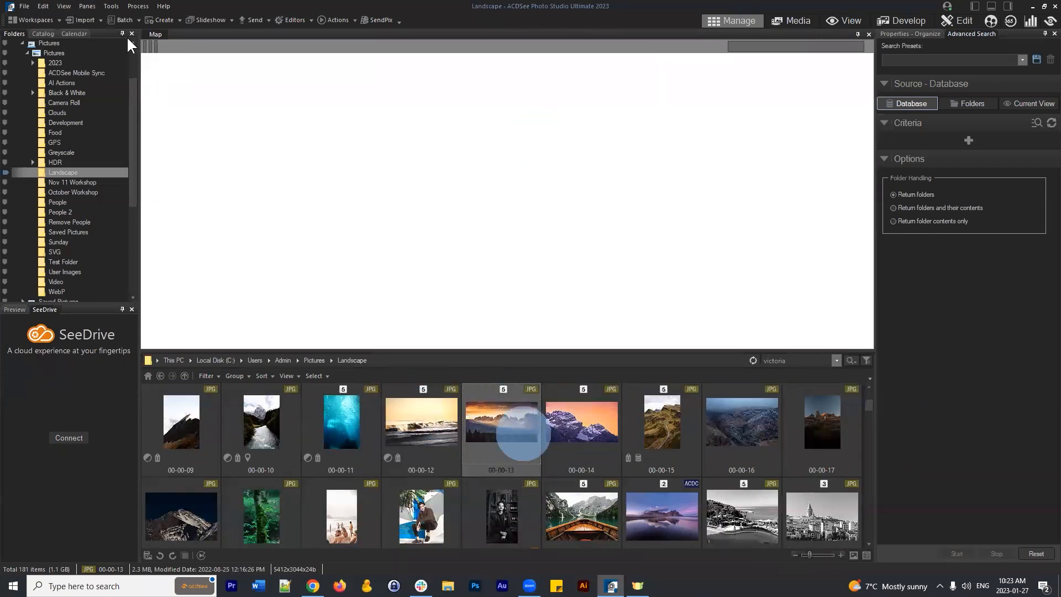
pyautogui.click(87, 6)
pyautogui.moveTo(110, 8)
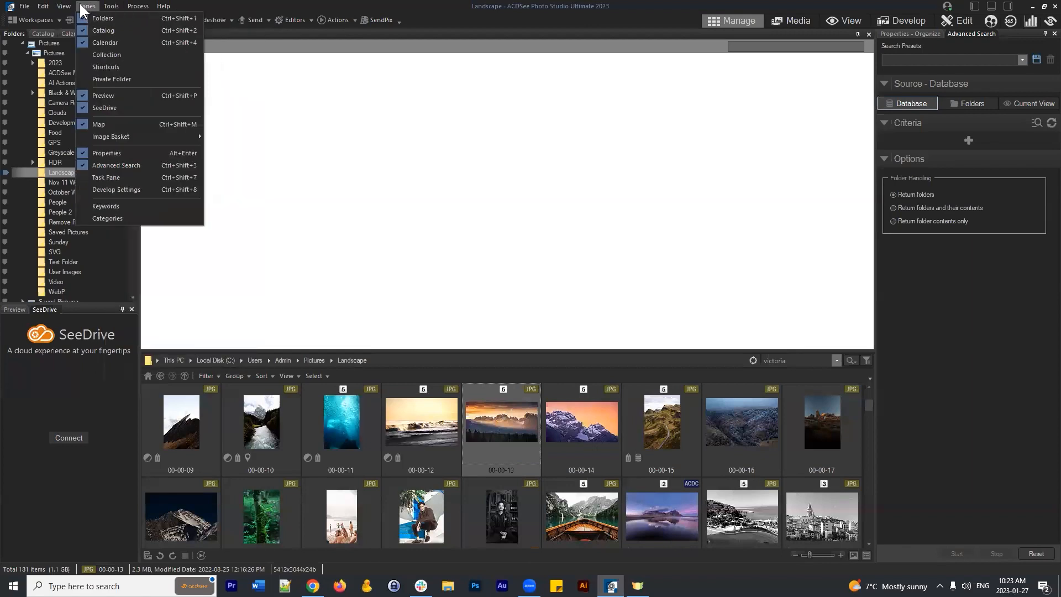
pyautogui.click(104, 124)
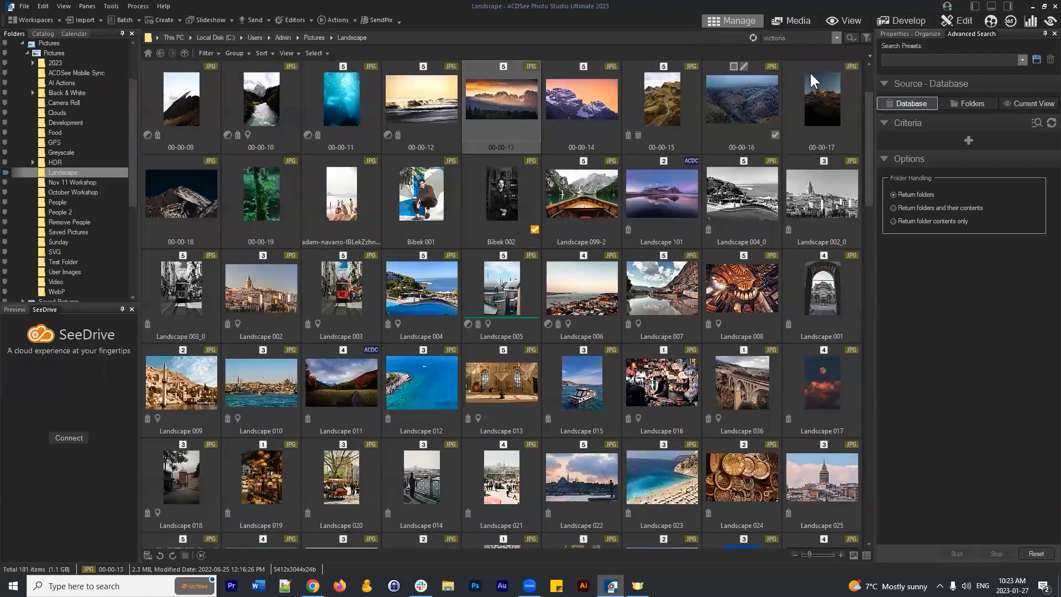
# - Hide the Advanced Search pane, restore it beside Properties, and bring Properties to the front
pyautogui.click(87, 7)
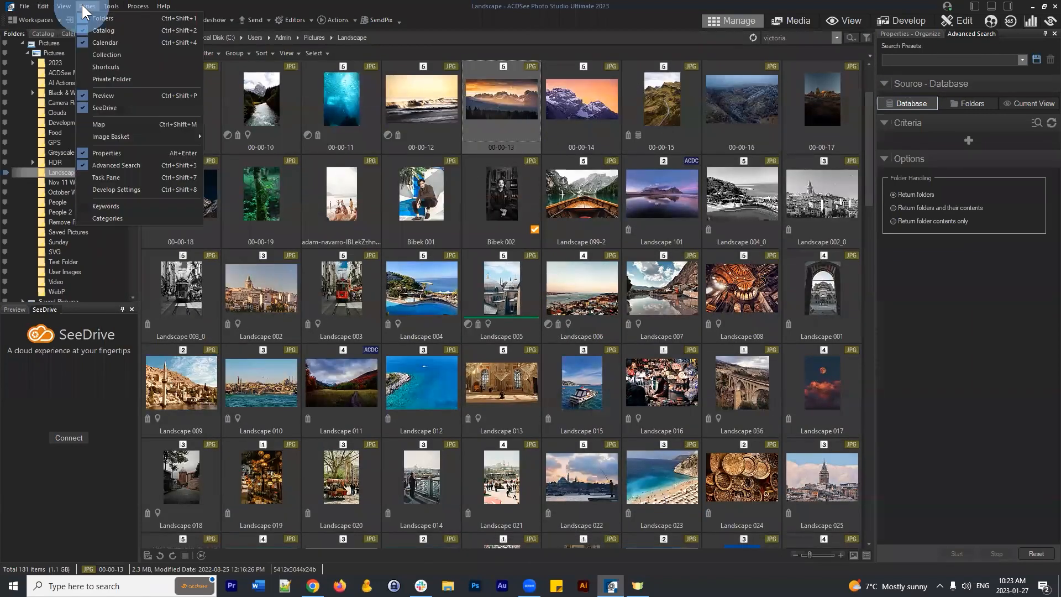
pyautogui.click(85, 164)
pyautogui.click(956, 32)
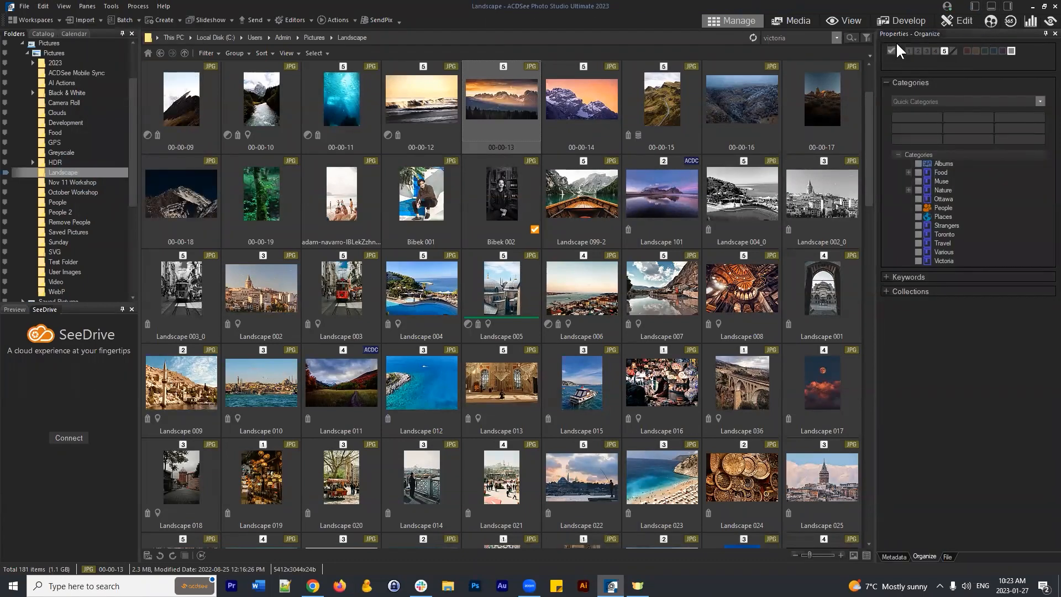
pyautogui.click(86, 7)
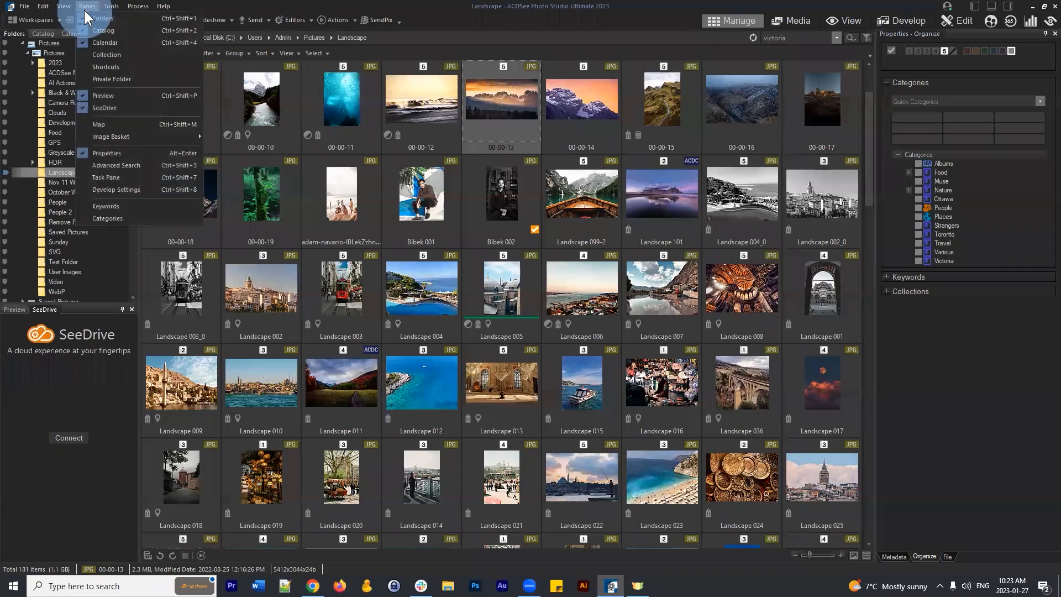
pyautogui.click(127, 166)
pyautogui.click(899, 33)
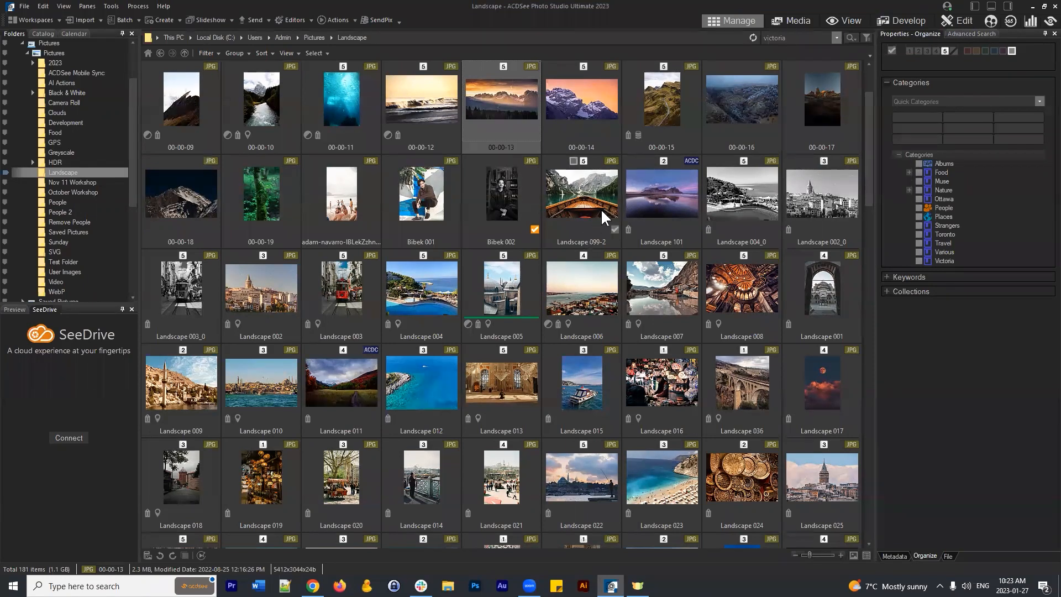
# - Take a snip of the full Properties pane area with Snipping Tool, and close Snipping Tool
pyautogui.click(146, 586)
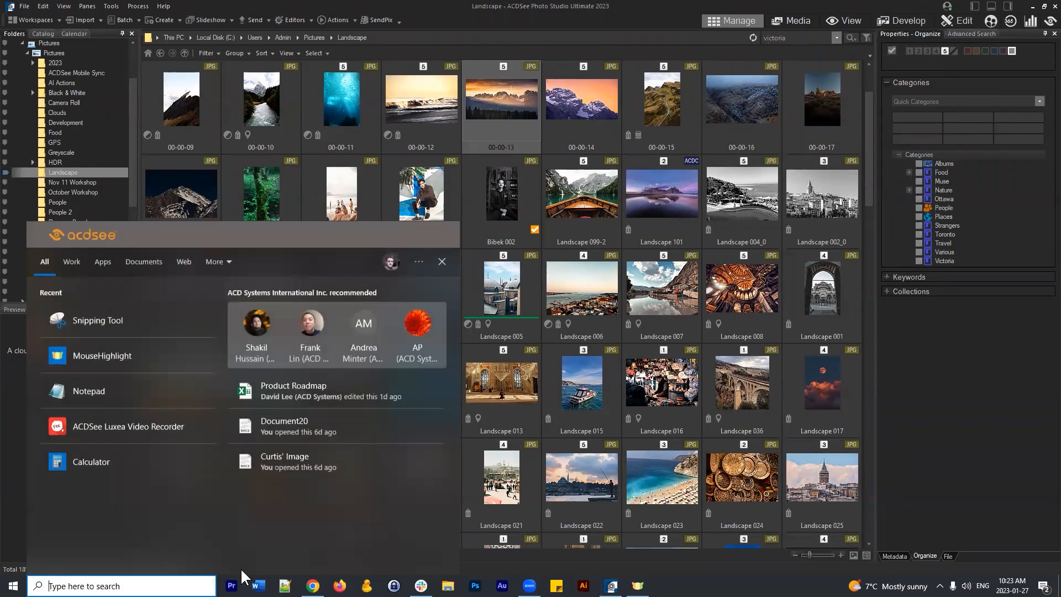
pyautogui.write('snippi')
pyautogui.press('Return')
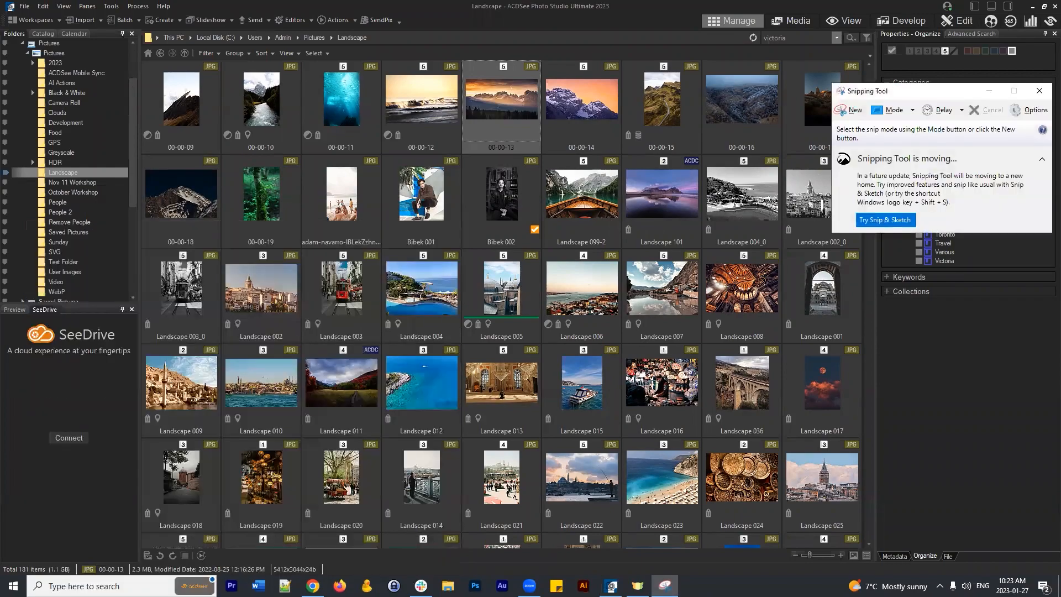
pyautogui.click(851, 111)
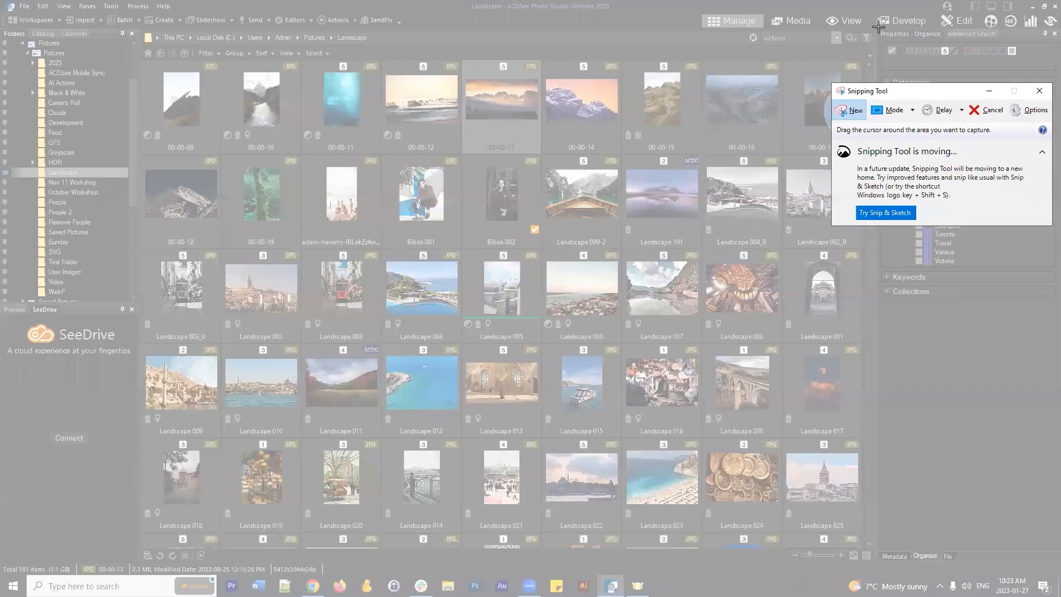
pyautogui.moveTo(879, 27); pyautogui.dragTo(1060, 573)
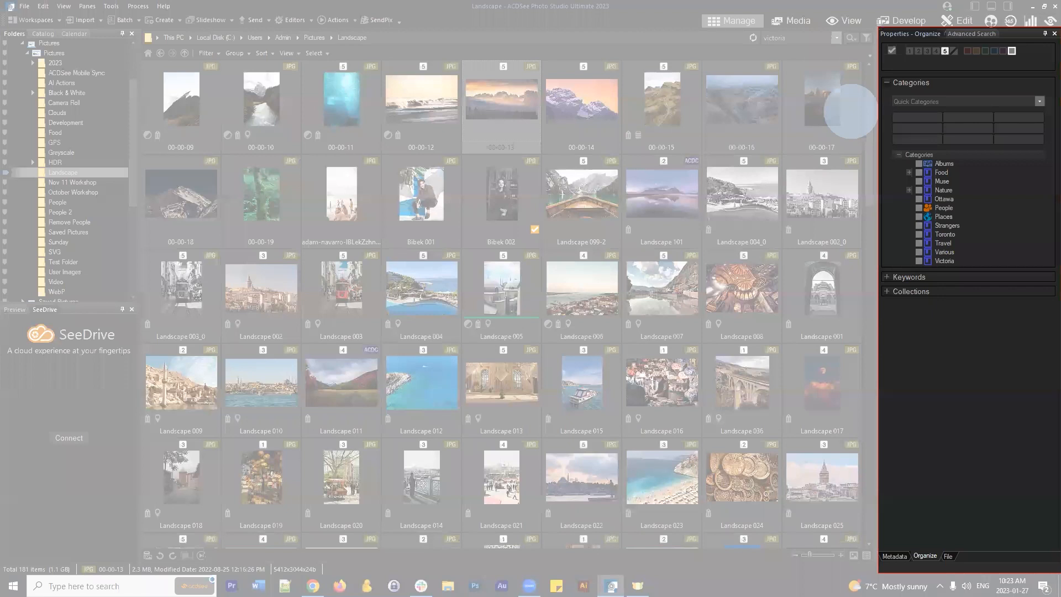
pyautogui.moveTo(1060, 573); pyautogui.dragTo(1060, 573)
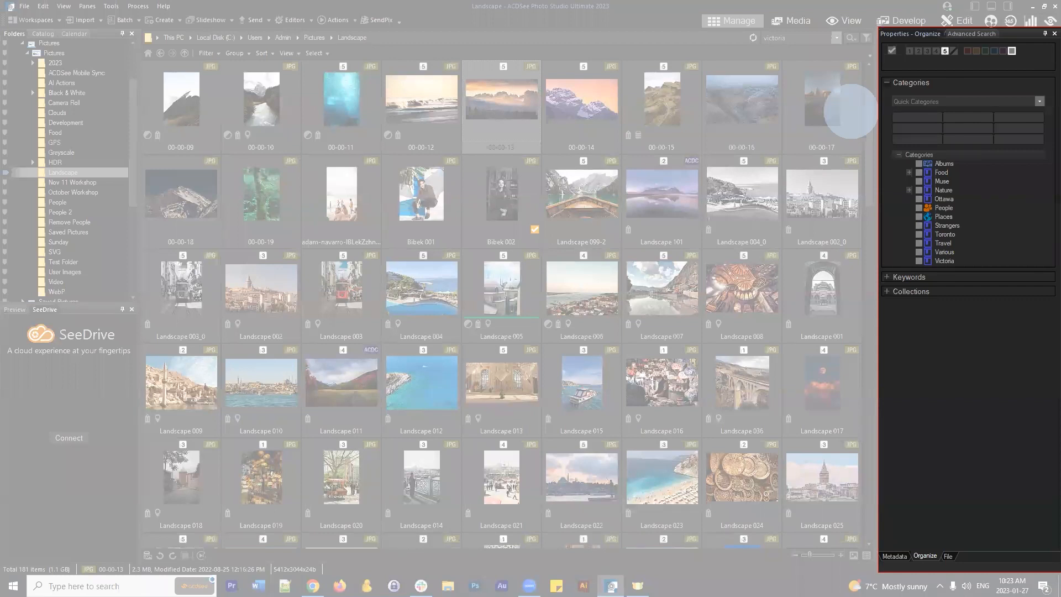
pyautogui.moveTo(1060, 572); pyautogui.dragTo(1052, 570)
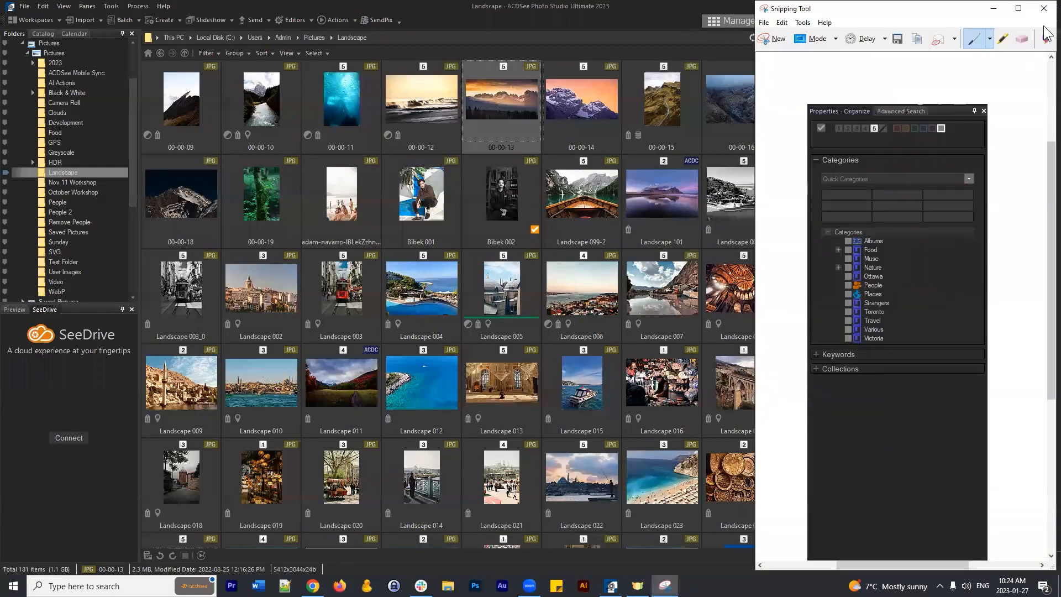
pyautogui.click(1043, 8)
pyautogui.click(942, 297)
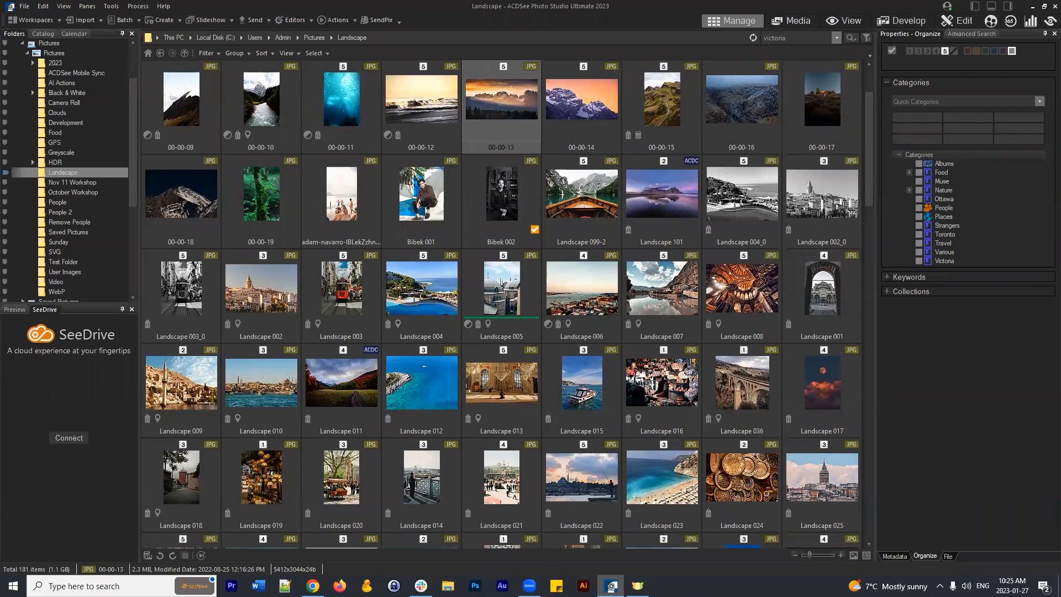
# - Return to the start of the Landscape folder's thumbnails, and display the contents of its parent Pictures folder
pyautogui.moveTo(870, 112); pyautogui.dragTo(866, 78)
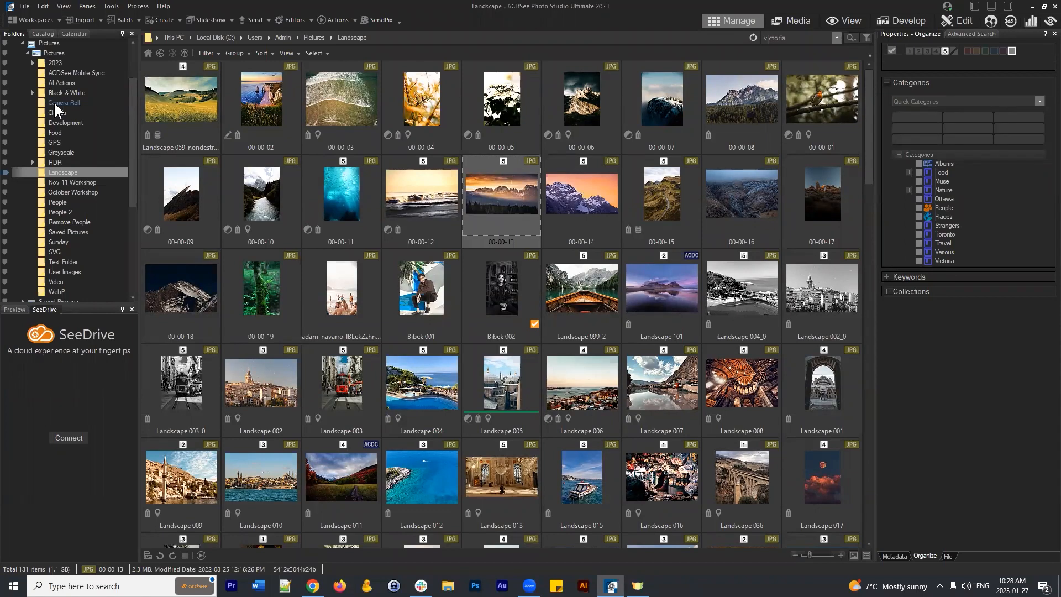
pyautogui.click(62, 173)
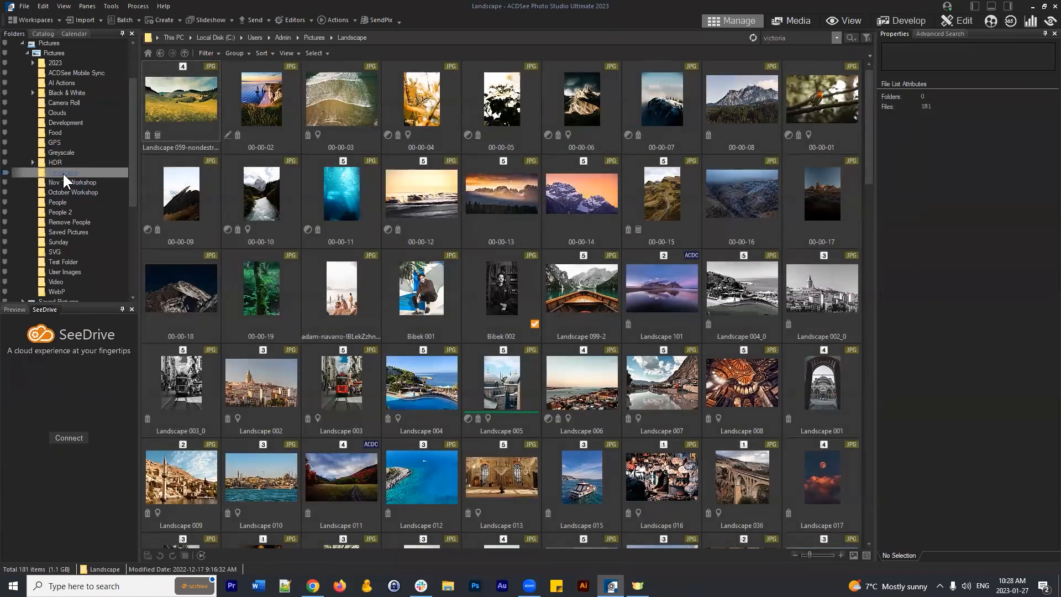
pyautogui.scroll(2, 58, 60)
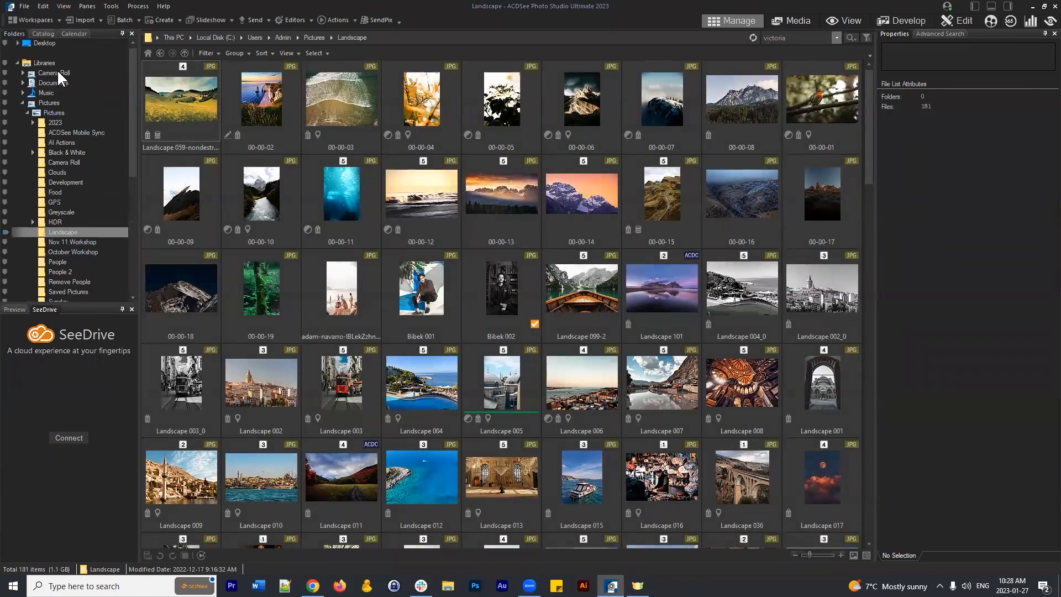
pyautogui.click(53, 114)
# - Try selecting the items in the Pictures folder together, clear the selection, and open the Landscape folder from the file list
pyautogui.click(524, 386)
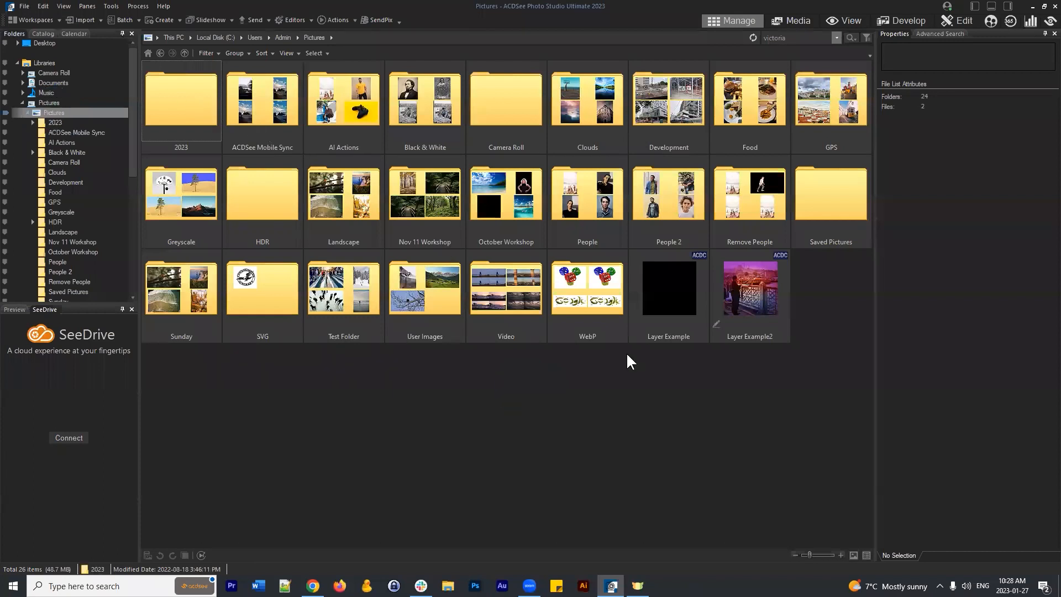
pyautogui.moveTo(832, 356); pyautogui.dragTo(181, 95)
pyautogui.click(634, 426)
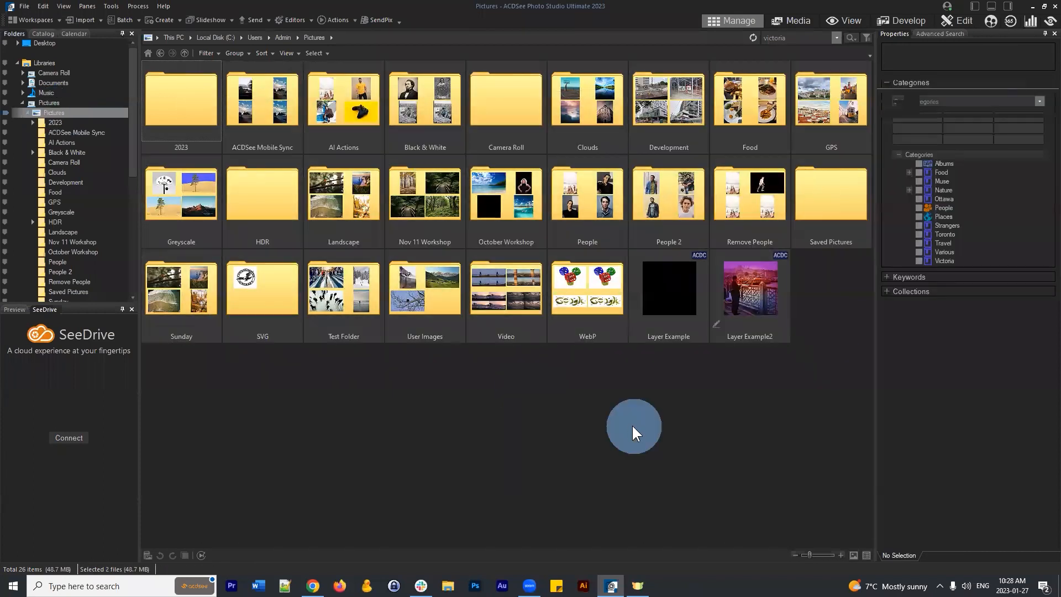
pyautogui.doubleClick(337, 191)
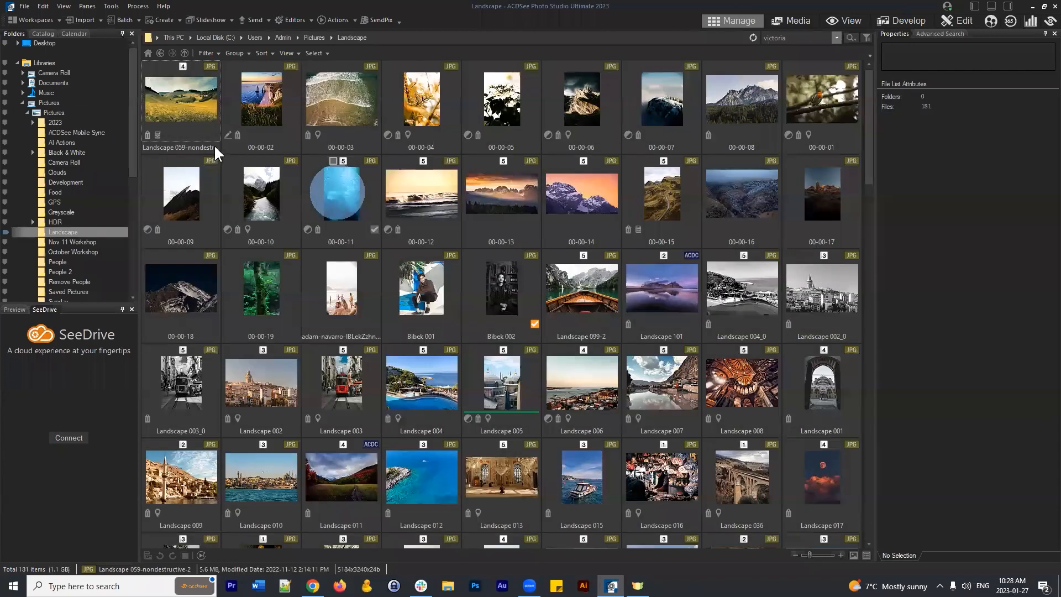
# - Browse through the Landscape folder's thumbnails to examine its photos and their rating and edit overlay icons
pyautogui.scroll(-2, 257, 121)
pyautogui.scroll(-2, 428, 234)
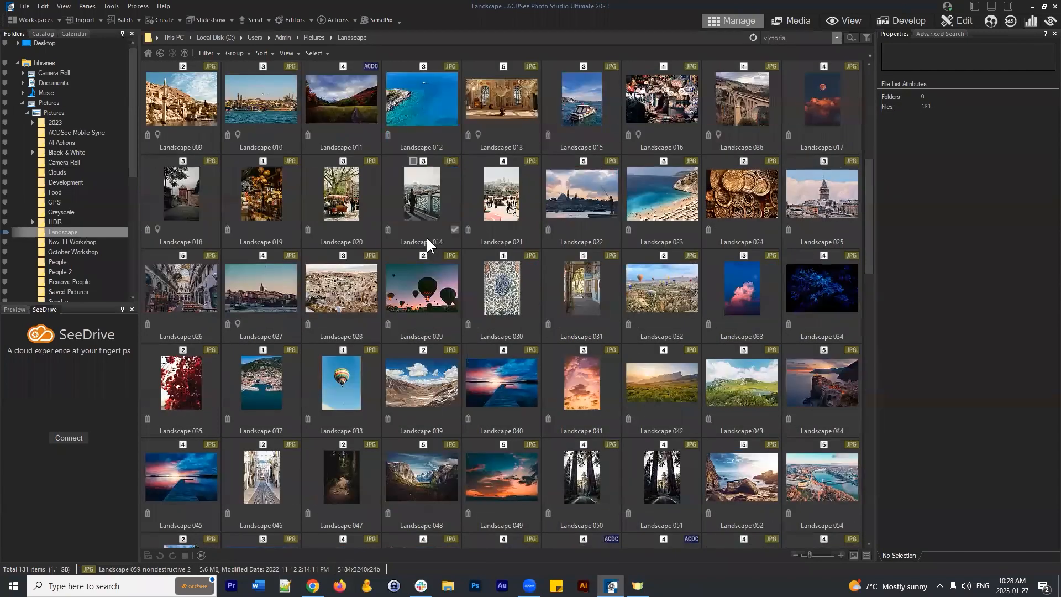
pyautogui.scroll(4, 427, 237)
pyautogui.scroll(-8, 811, 307)
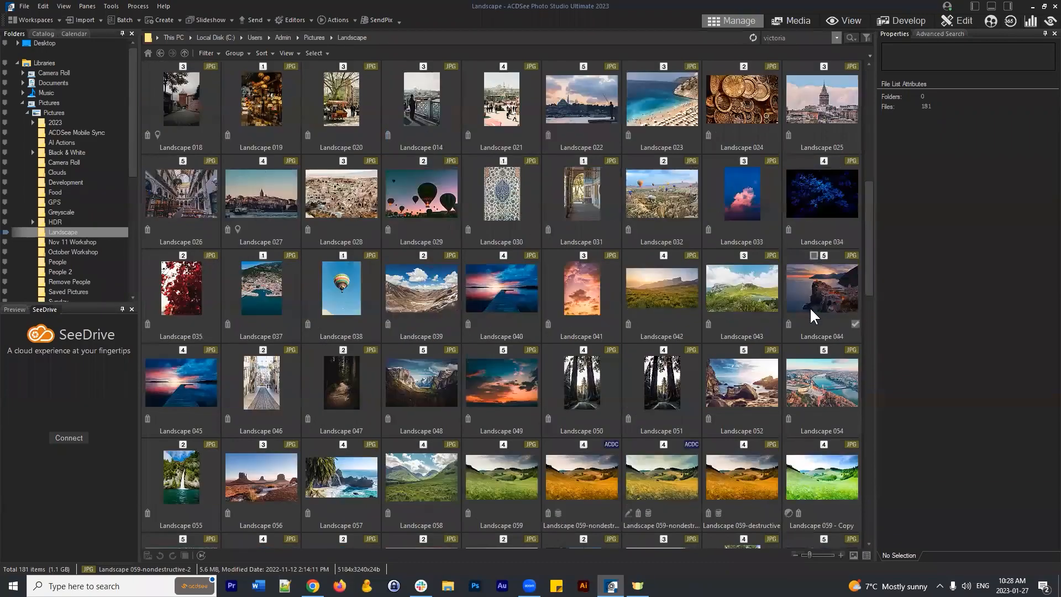
pyautogui.scroll(5, 790, 426)
pyautogui.scroll(3, 721, 360)
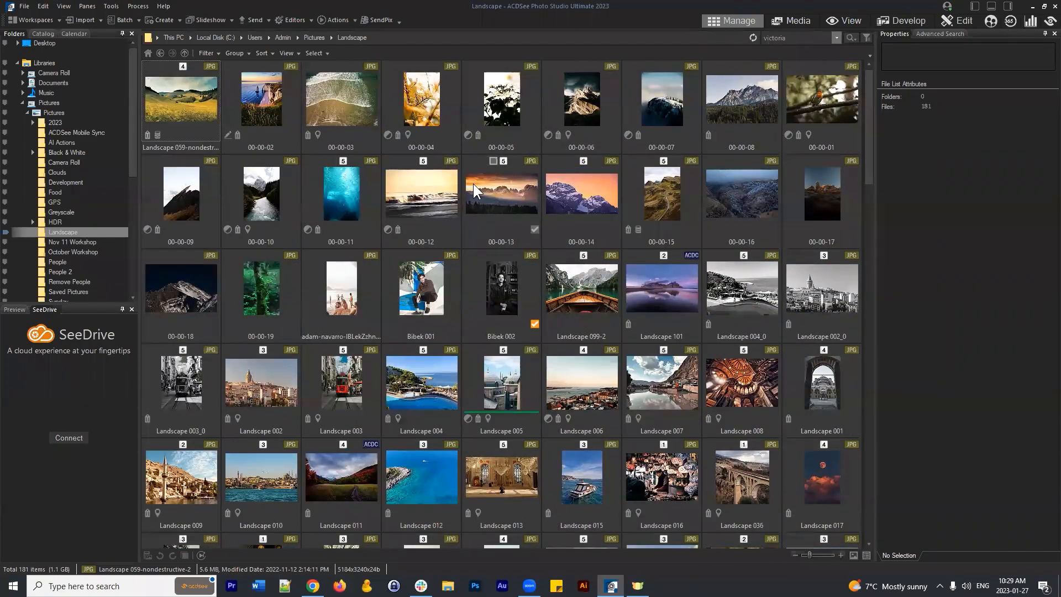
pyautogui.scroll(-5, 473, 183)
pyautogui.scroll(-2, 390, 300)
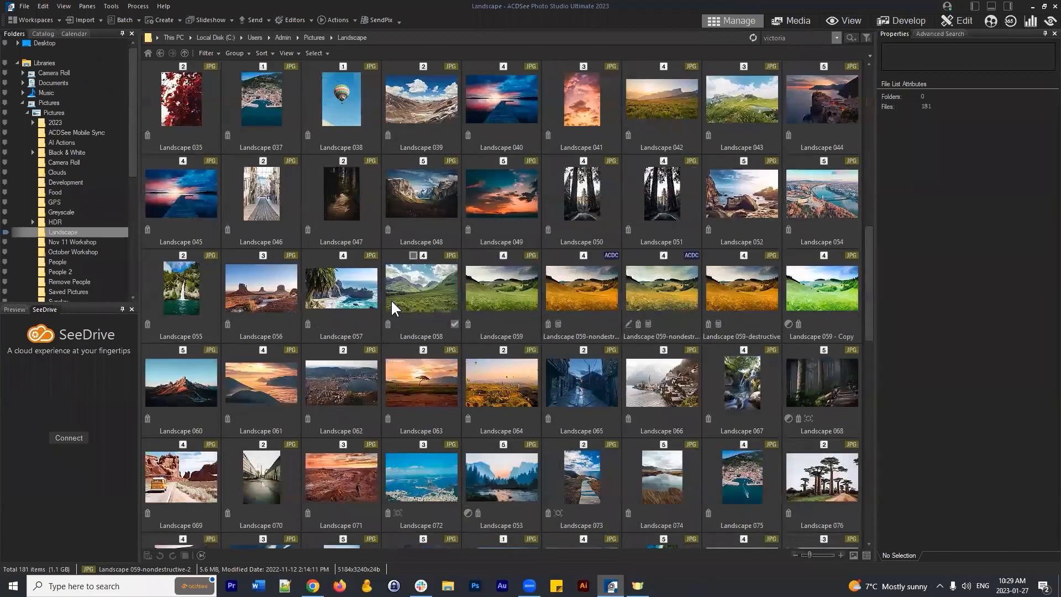
pyautogui.scroll(-2, 498, 274)
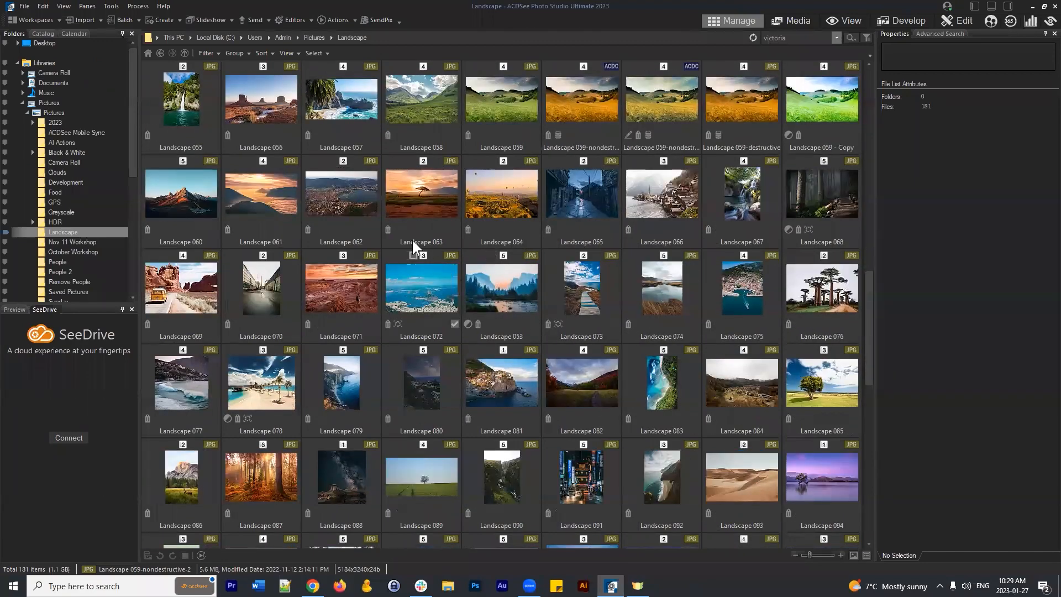
# - View the Landscape 064 photo in Develop mode, and return to Manage mode with Landscape 063 selected
pyautogui.click(485, 222)
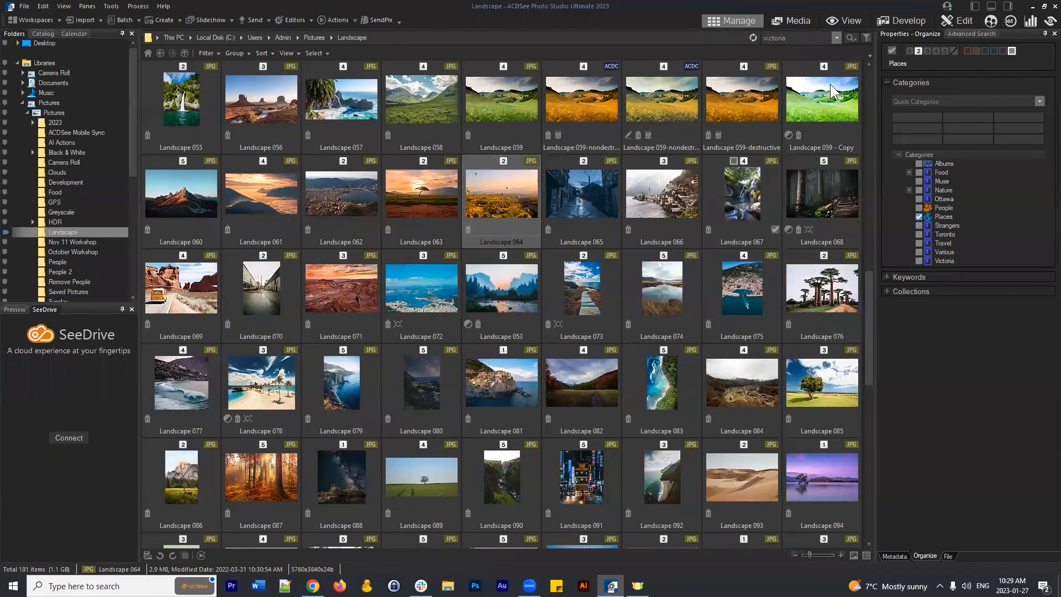
pyautogui.click(500, 203)
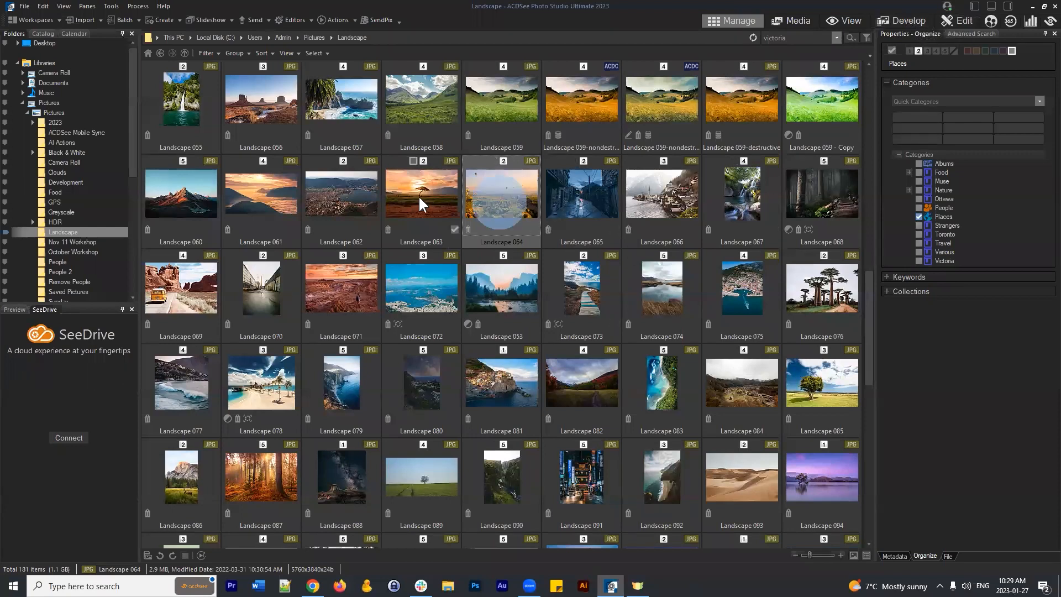
pyautogui.click(901, 21)
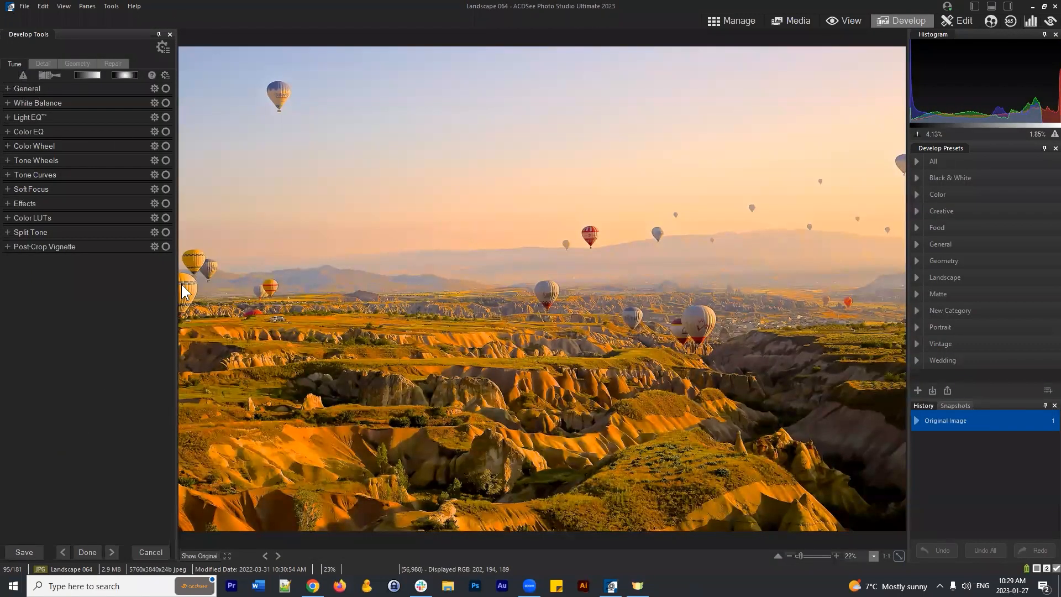
pyautogui.click(731, 20)
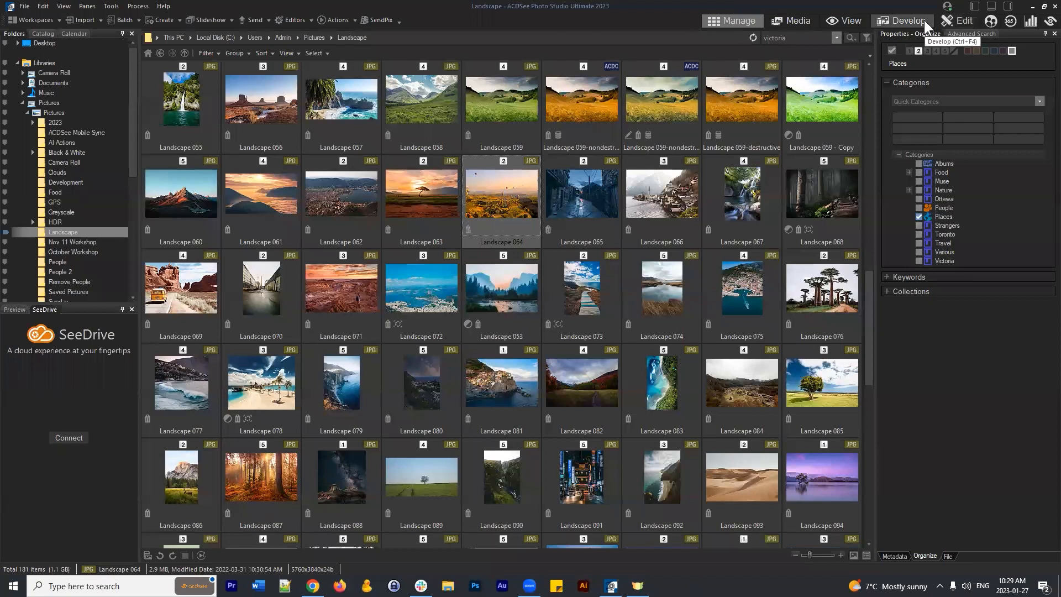
pyautogui.click(403, 208)
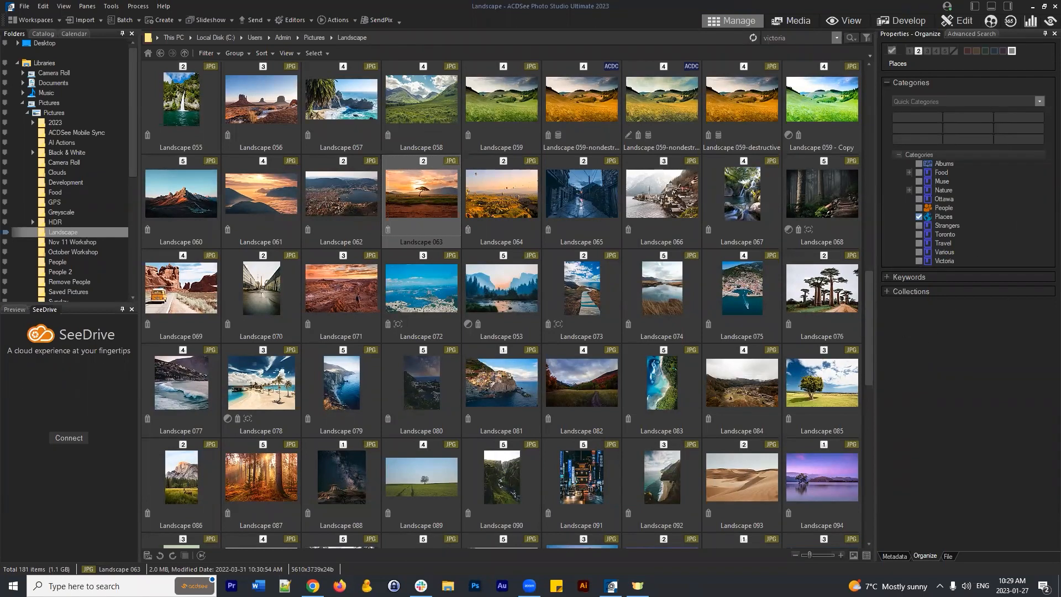
# - Browse the Landscape folder's thumbnails from the beginning to the last photos, selecting 00-00-13 along the way
pyautogui.scroll(4, 562, 214)
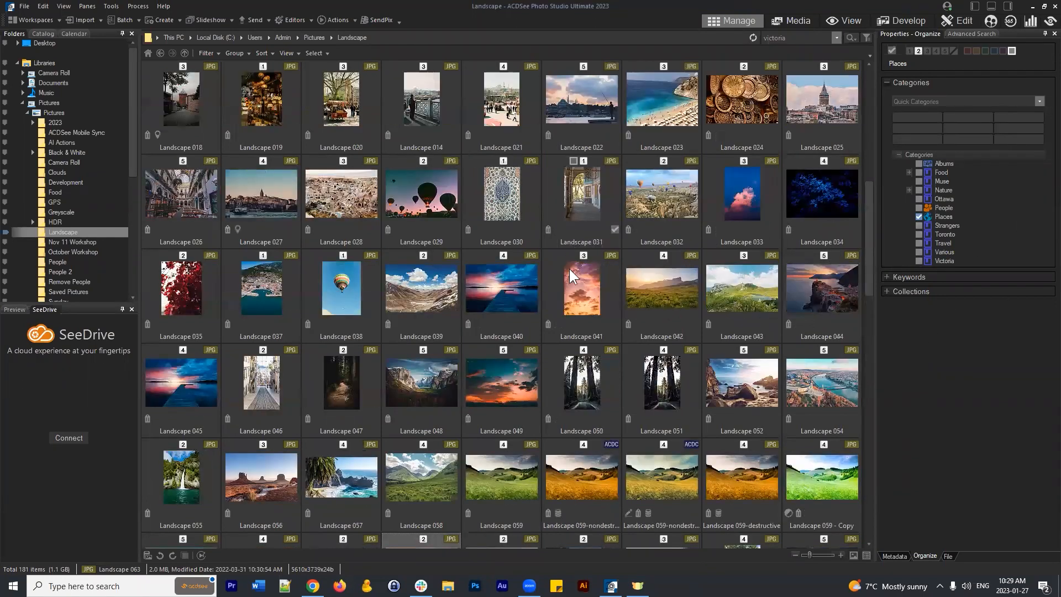
pyautogui.scroll(4, 575, 266)
pyautogui.scroll(1, 478, 208)
pyautogui.click(479, 208)
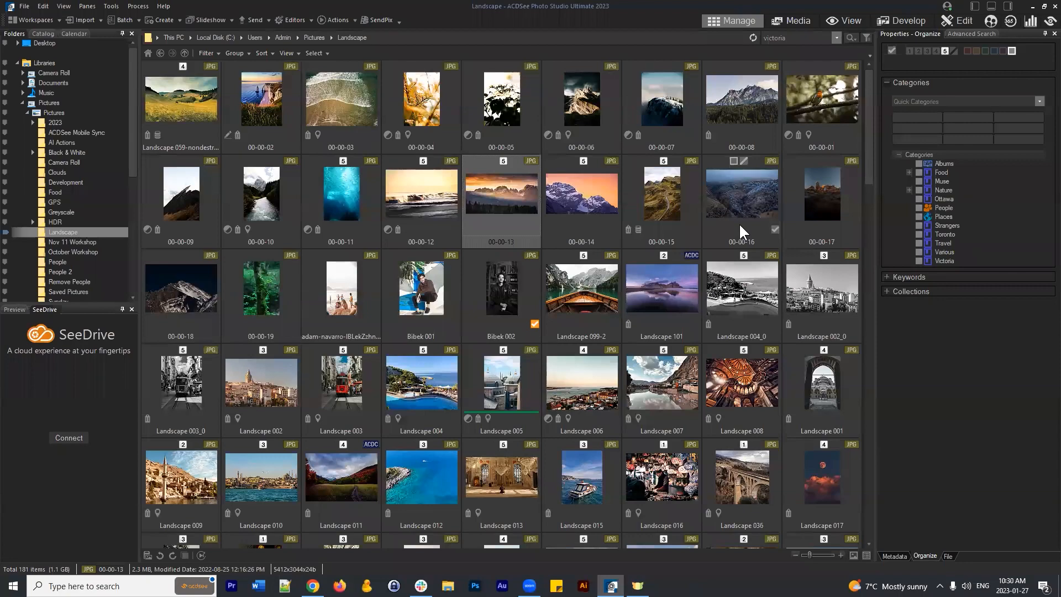
pyautogui.scroll(-7, 578, 221)
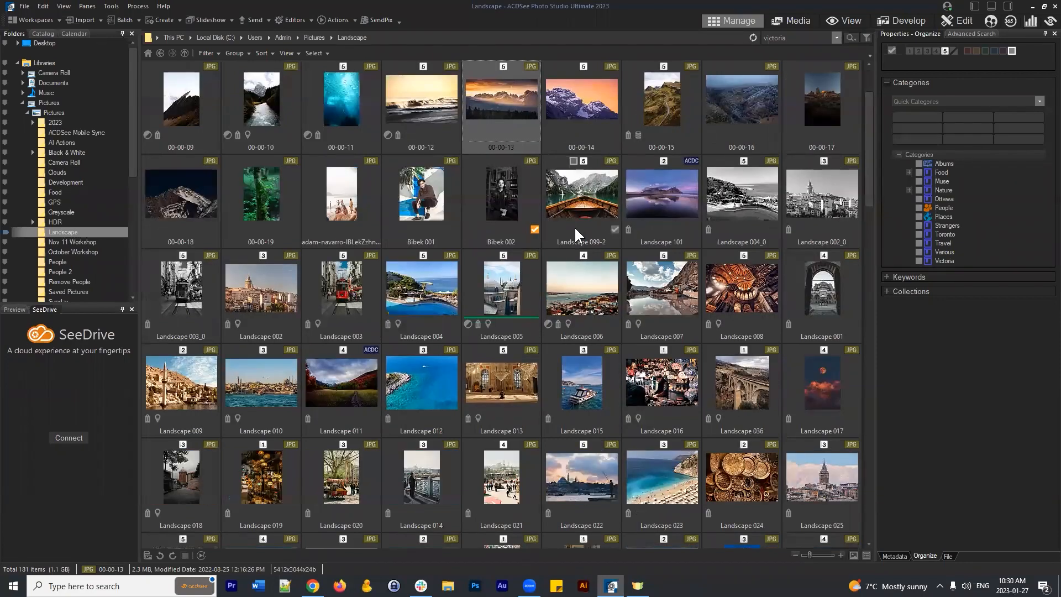
pyautogui.scroll(-9, 570, 267)
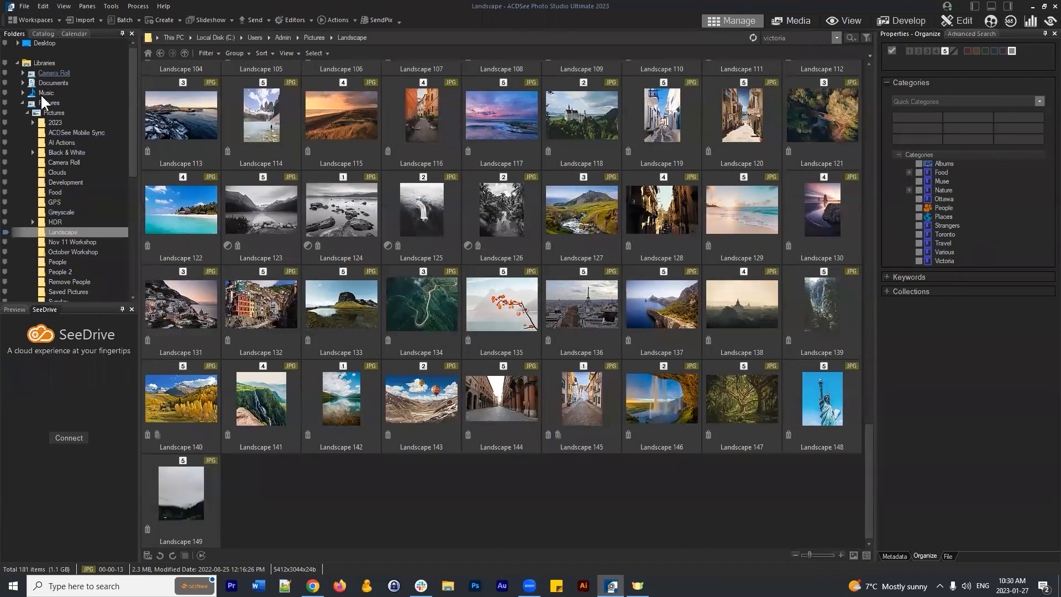
# - Open the People folder from Pictures and select the photos from the first through the sixth one in the second row
pyautogui.click(54, 113)
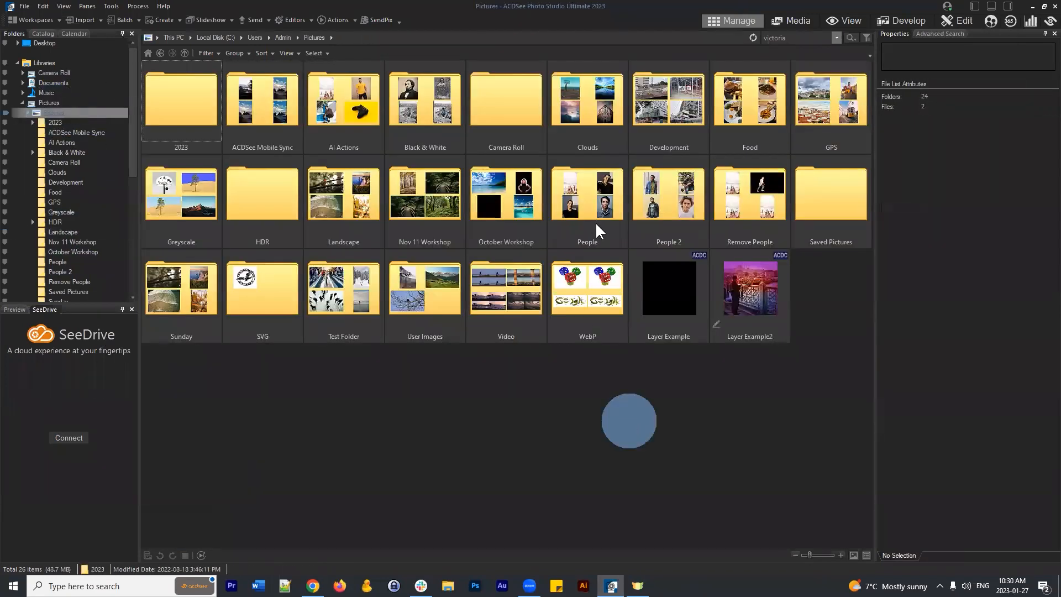
pyautogui.doubleClick(559, 198)
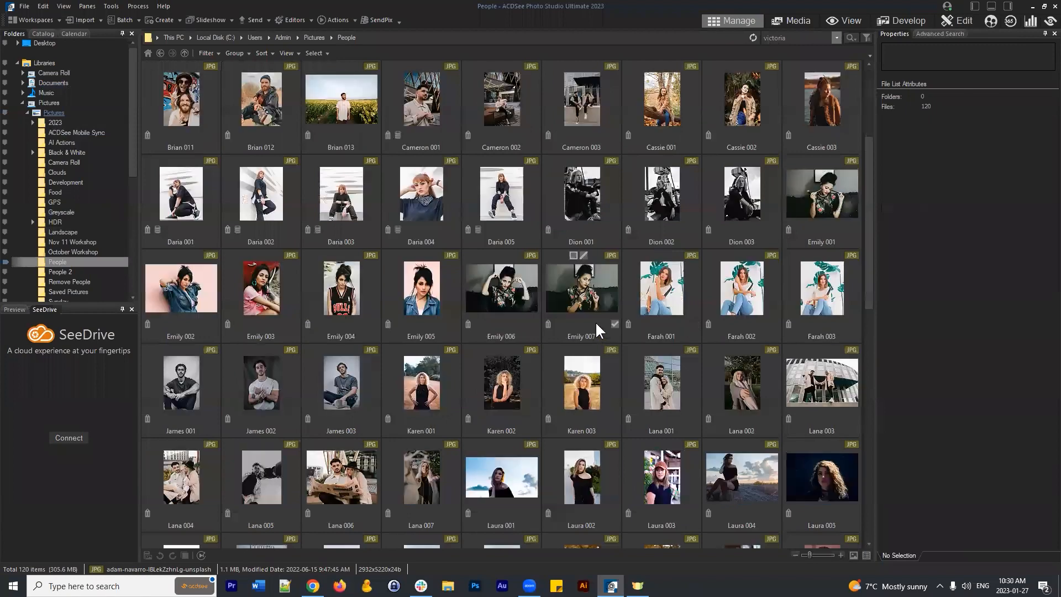
pyautogui.scroll(2, 596, 321)
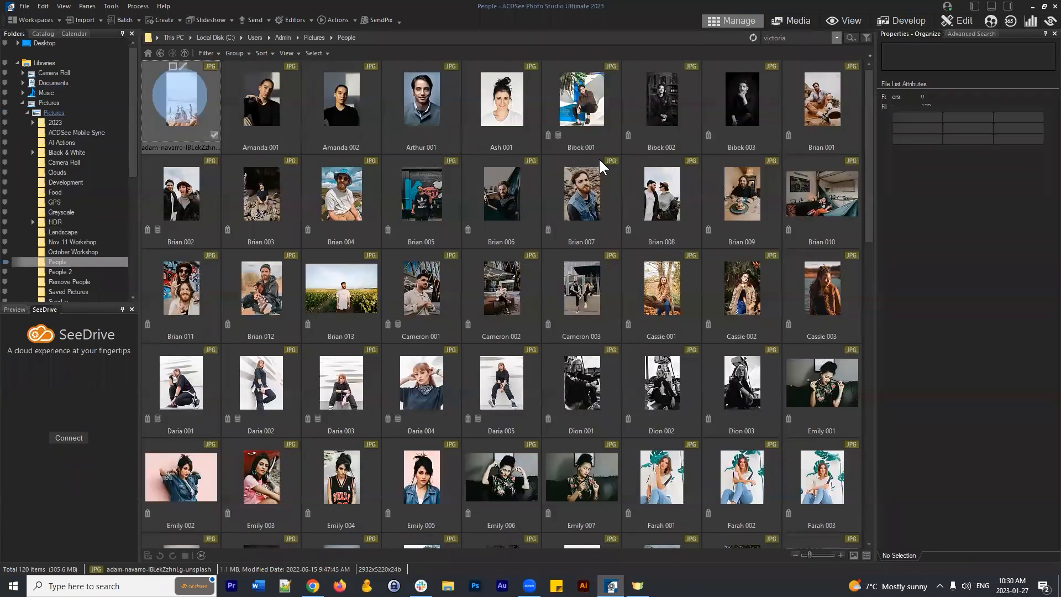
pyautogui.keyDown('shift'); pyautogui.click(603, 207); pyautogui.keyUp('shift')
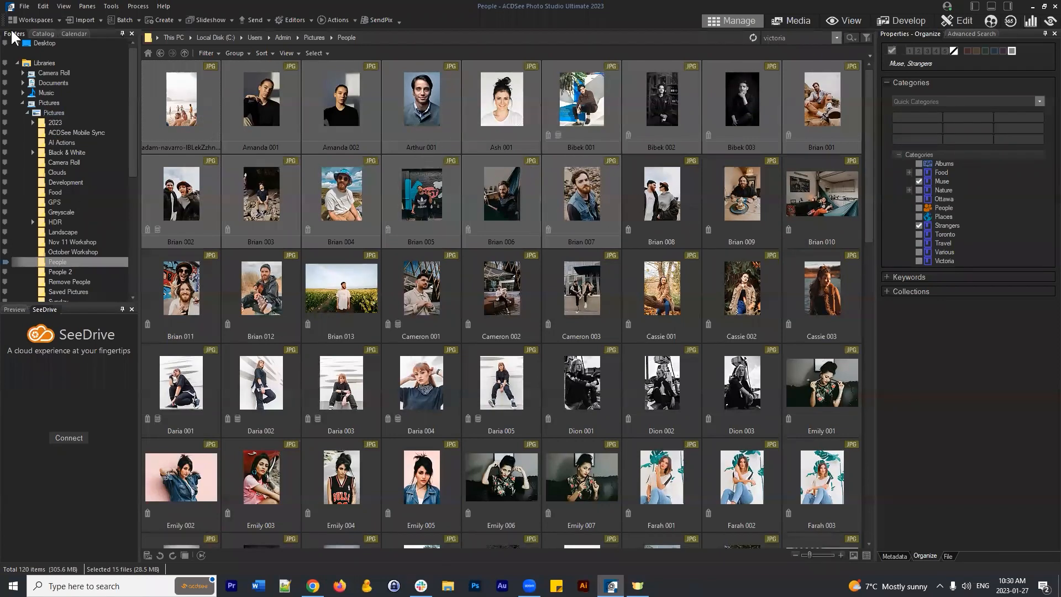
# - Return to the parent Pictures folder and reopen its People subfolder from the file list
pyautogui.click(54, 113)
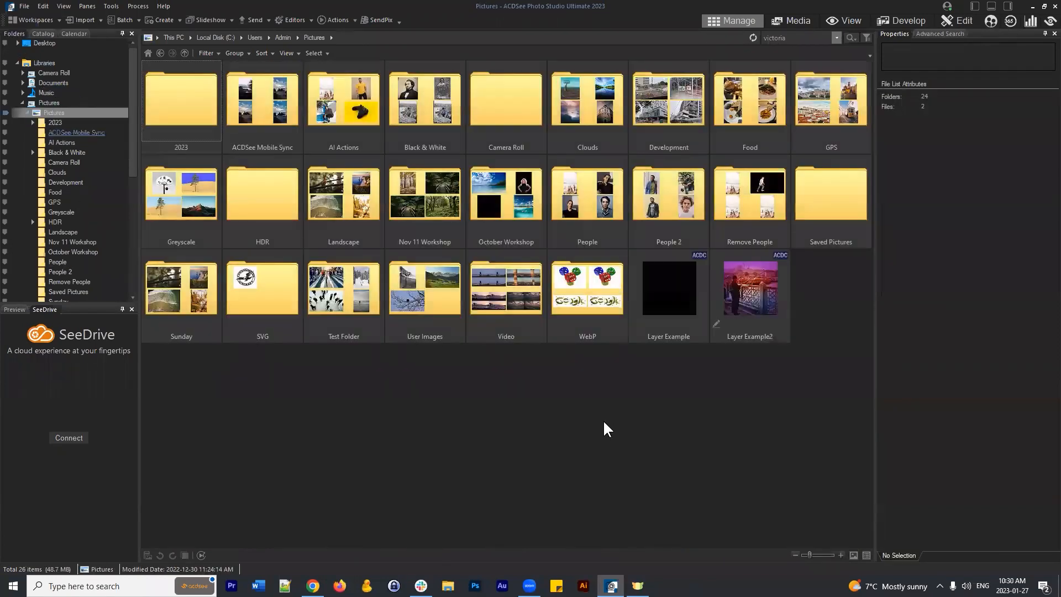
pyautogui.click(599, 413)
pyautogui.doubleClick(582, 192)
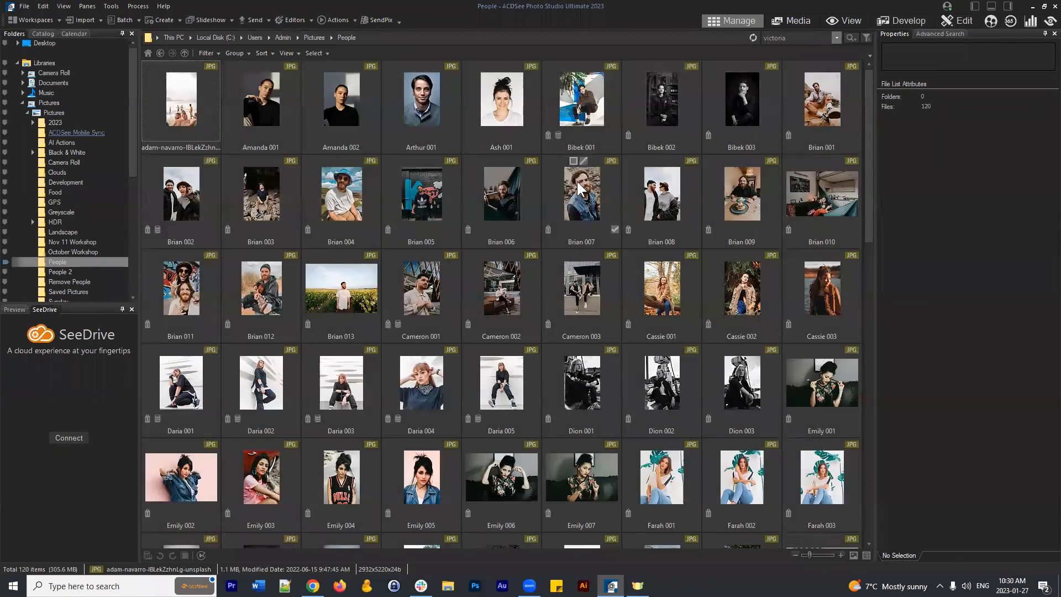
# - Select the second through fifth portraits of the first row as a range, and select individual portraits one at a time
pyautogui.click(257, 113)
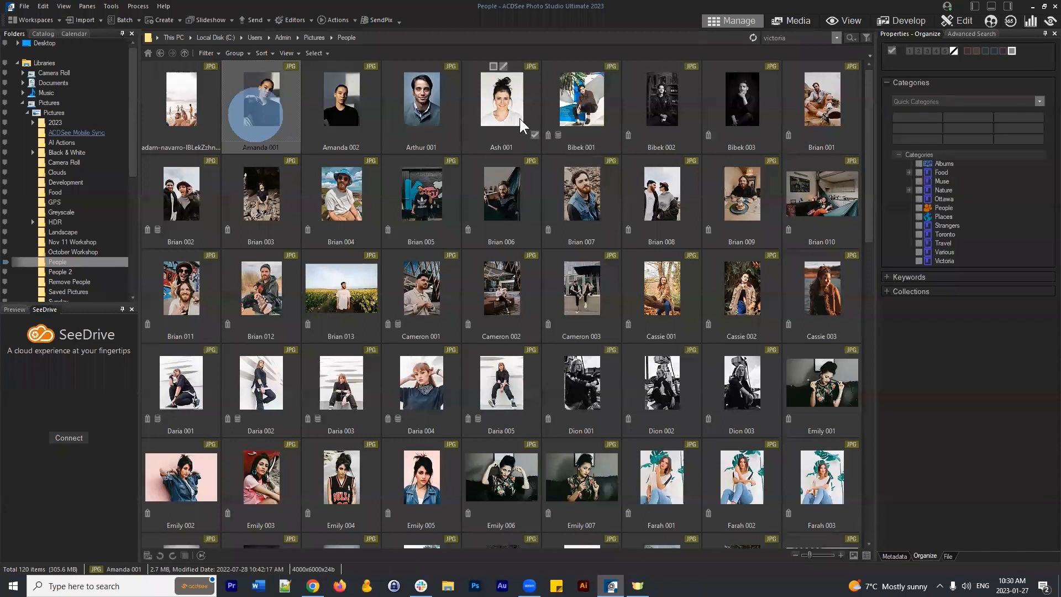
pyautogui.keyDown('shift'); pyautogui.click(494, 102); pyautogui.keyUp('shift')
pyautogui.click(570, 185)
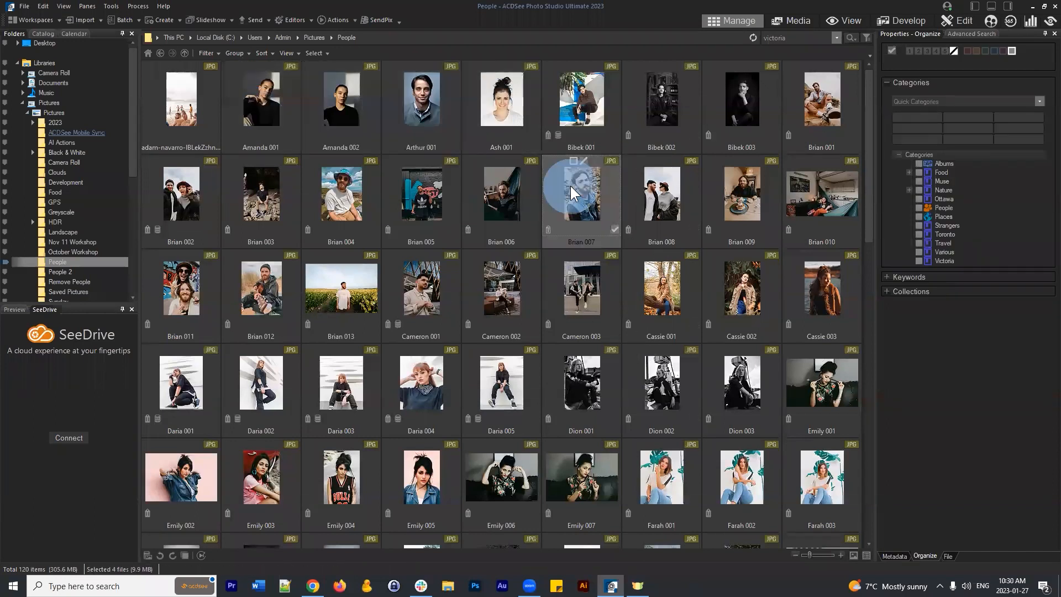
pyautogui.click(573, 114)
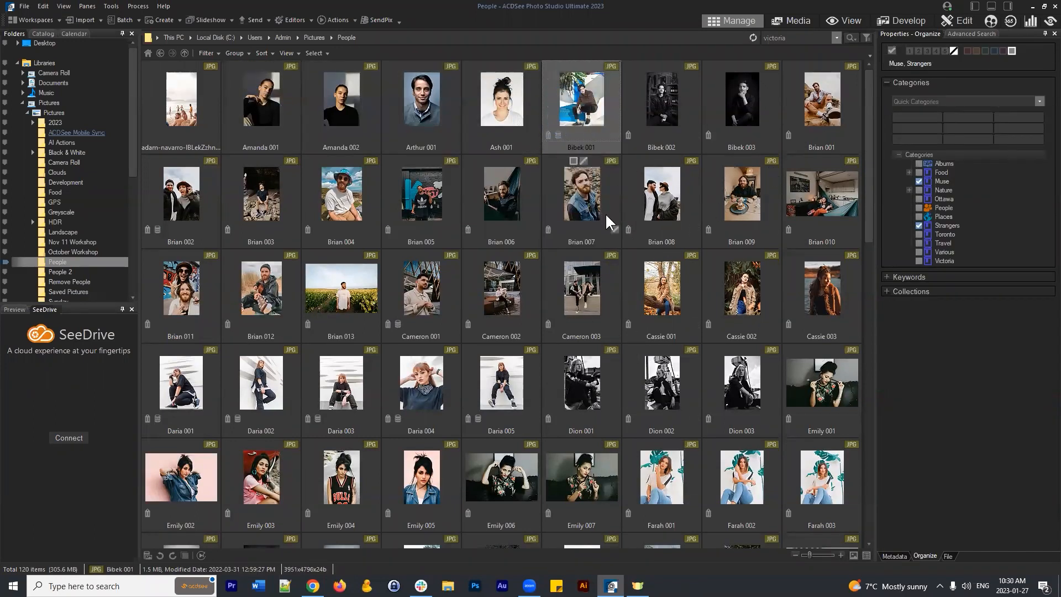
pyautogui.click(495, 126)
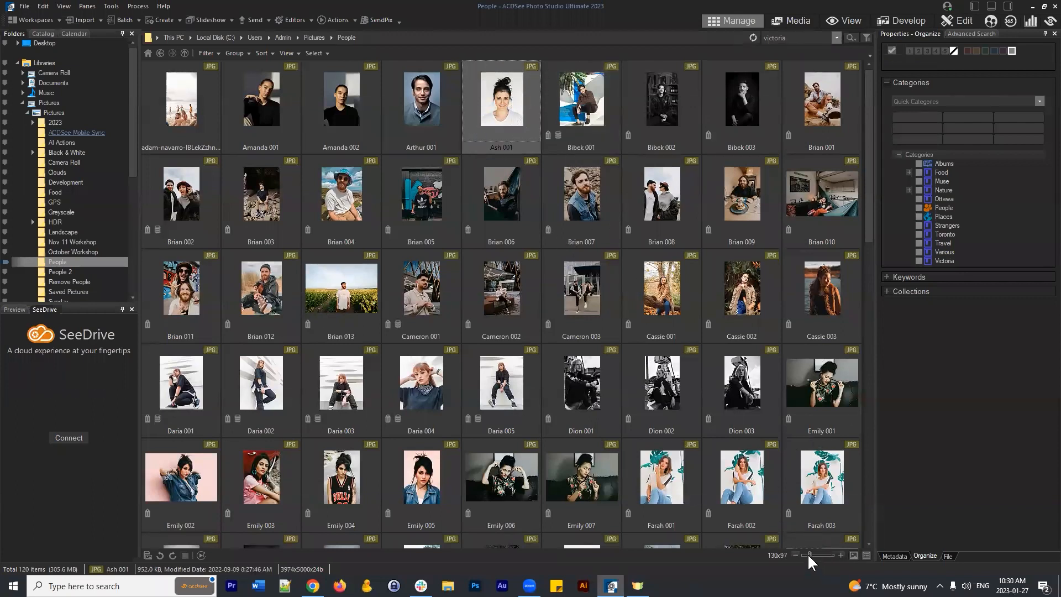
# - Enlarge the People folder's thumbnails until three fit in each row, and select the second portrait
pyautogui.moveTo(808, 553); pyautogui.dragTo(818, 555)
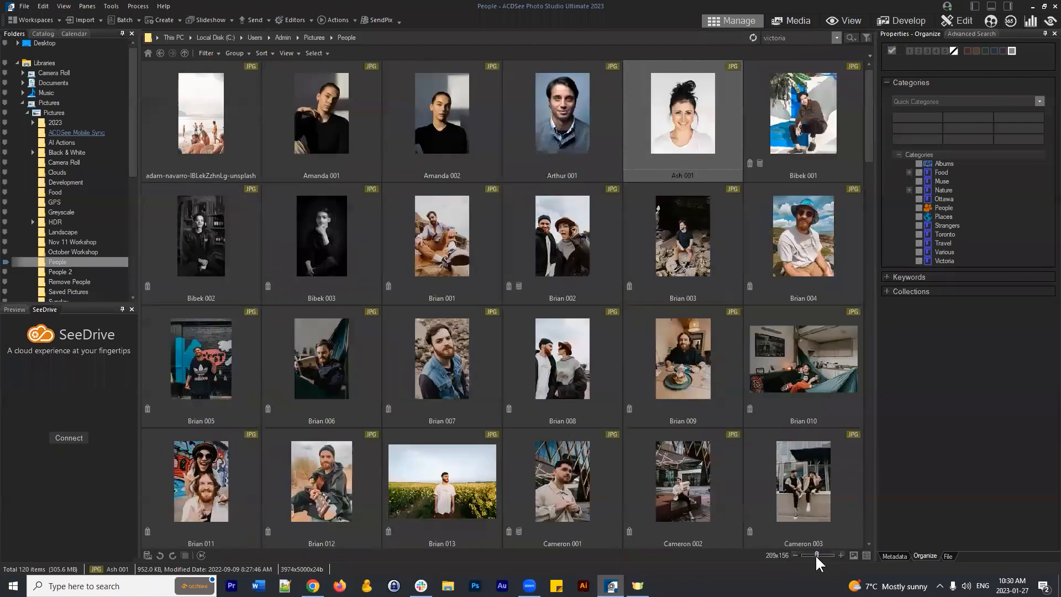
pyautogui.click(521, 117)
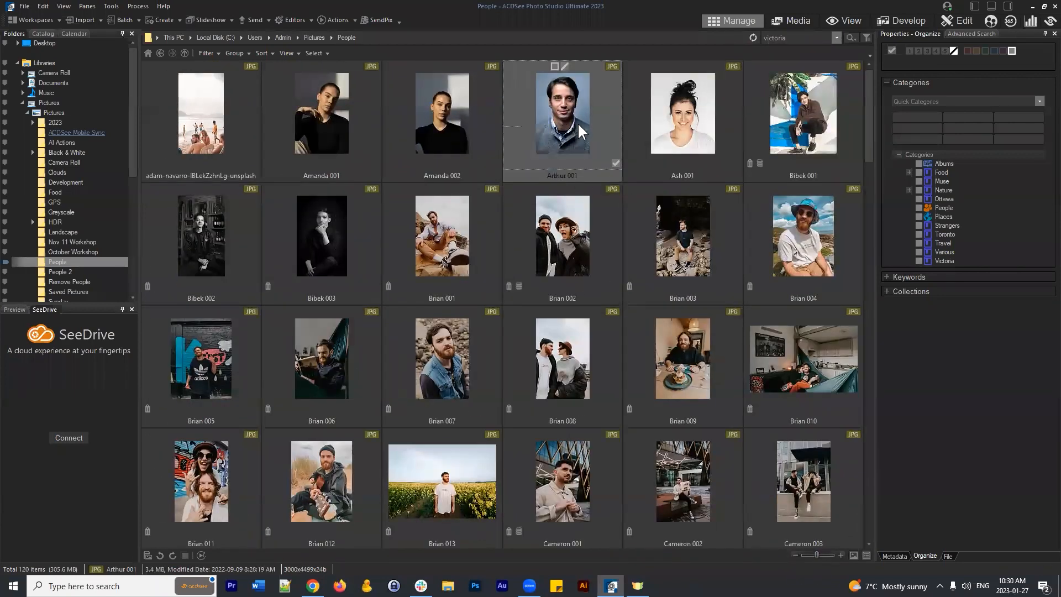
pyautogui.moveTo(816, 554); pyautogui.dragTo(834, 555)
pyautogui.click(556, 176)
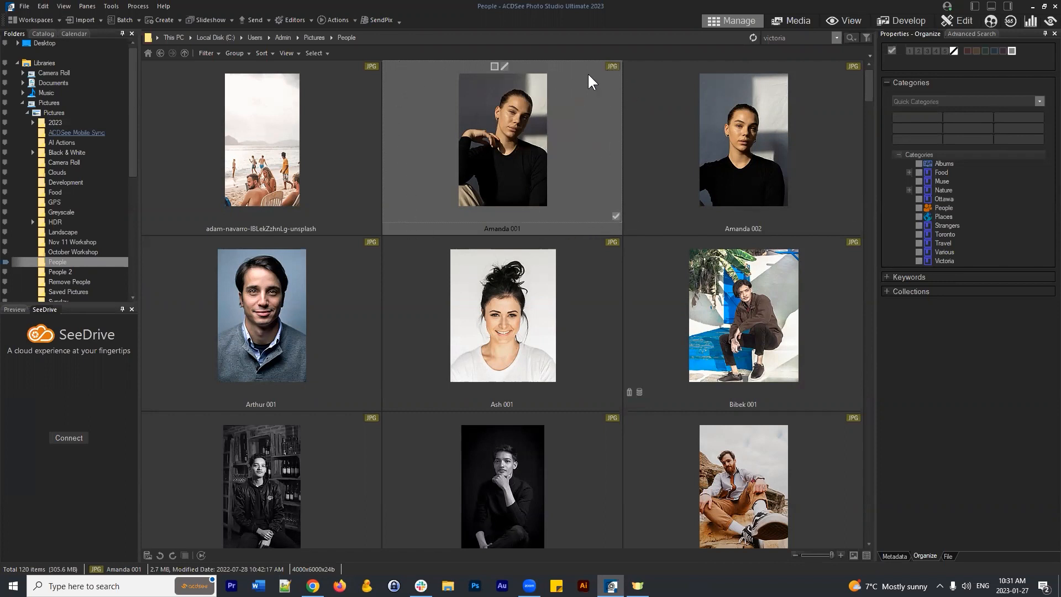
# - Examine the commands available for the first beach photo, dismiss them, and select the second photo in the first row
pyautogui.click(491, 225)
pyautogui.click(562, 148)
pyautogui.scroll(-1, 554, 298)
pyautogui.scroll(1, 553, 293)
pyautogui.click(327, 152)
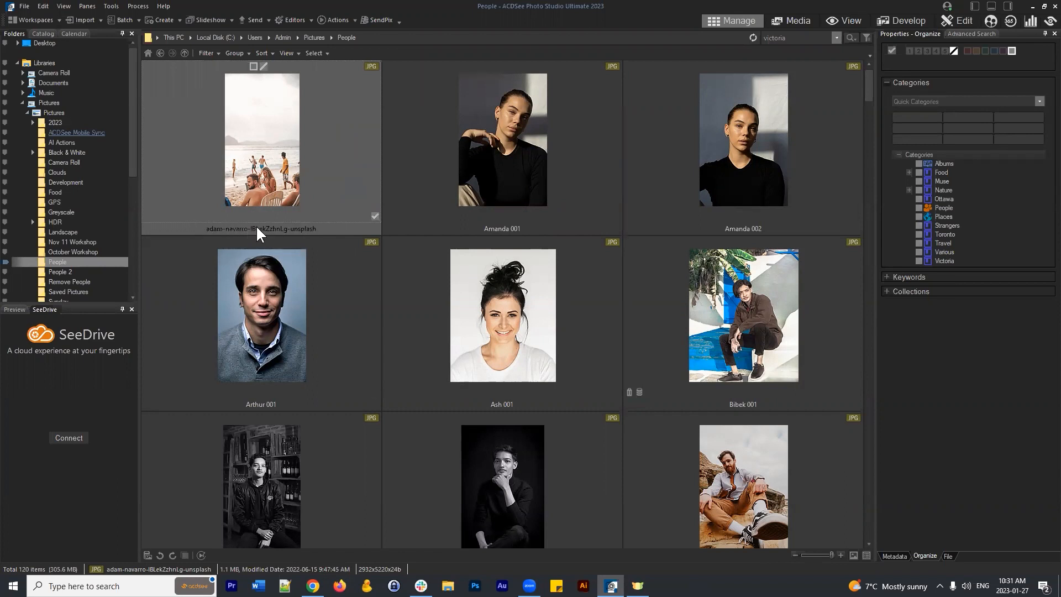
pyautogui.rightClick(309, 224)
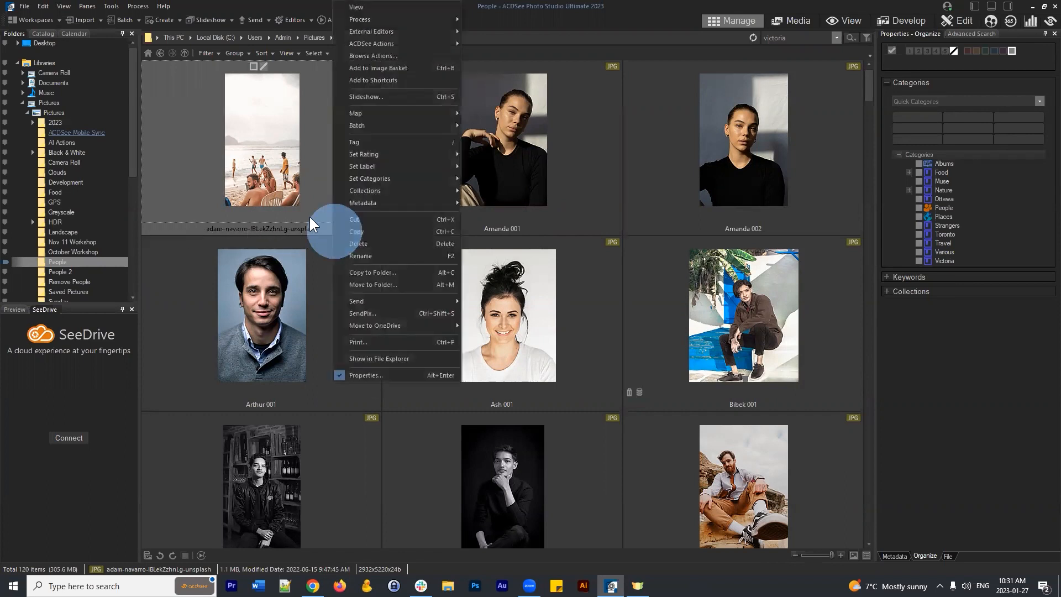
pyautogui.click(301, 199)
pyautogui.click(502, 311)
pyautogui.click(488, 168)
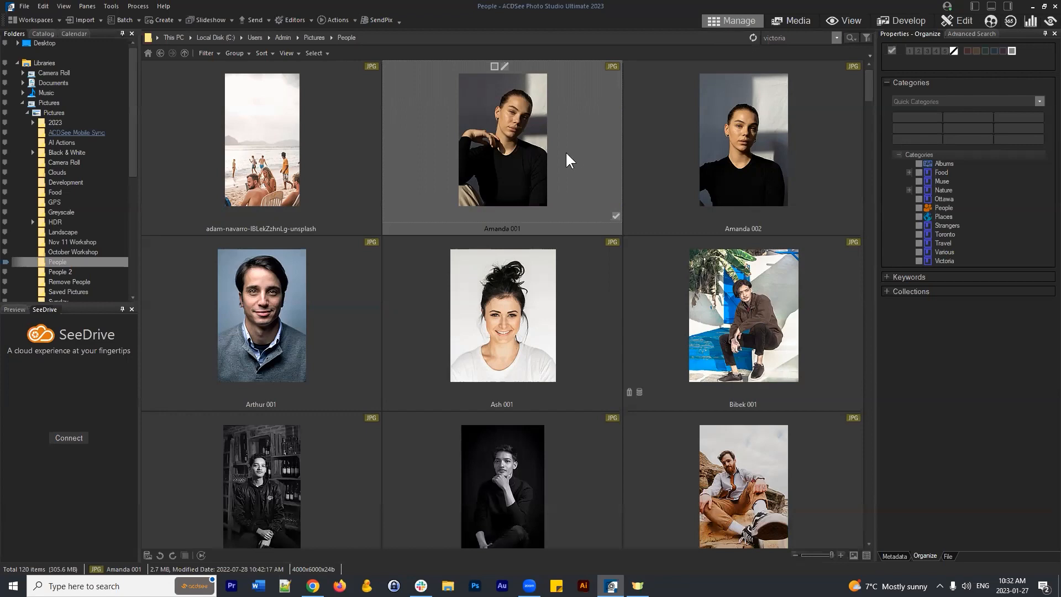
# - Open the Landscape folder and browse its enlarged thumbnails, selecting photos down to 00-00-17
pyautogui.click(71, 232)
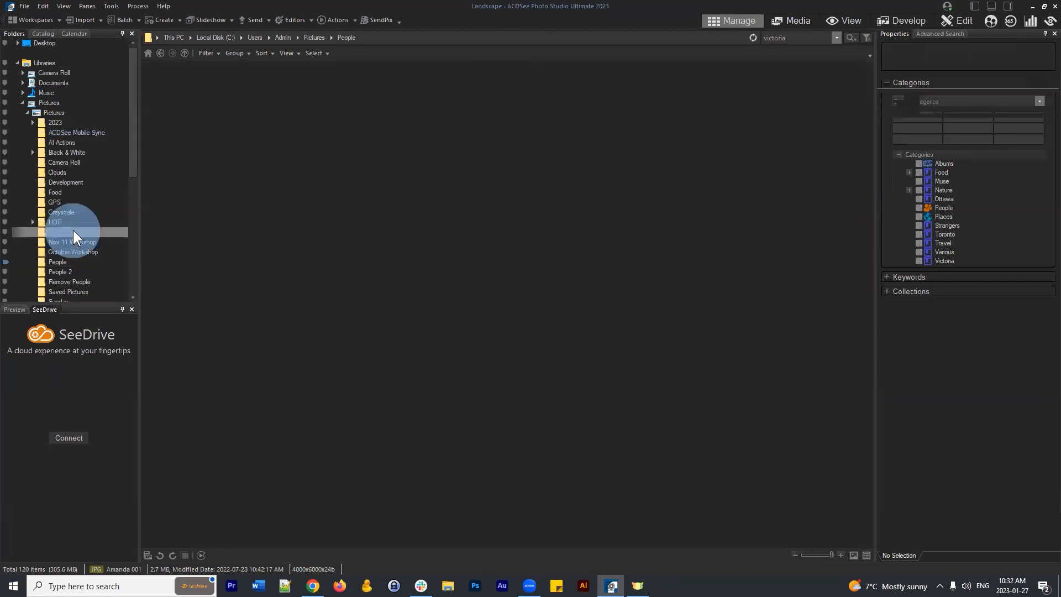
pyautogui.click(554, 147)
pyautogui.scroll(-3, 558, 221)
pyautogui.scroll(2, 556, 234)
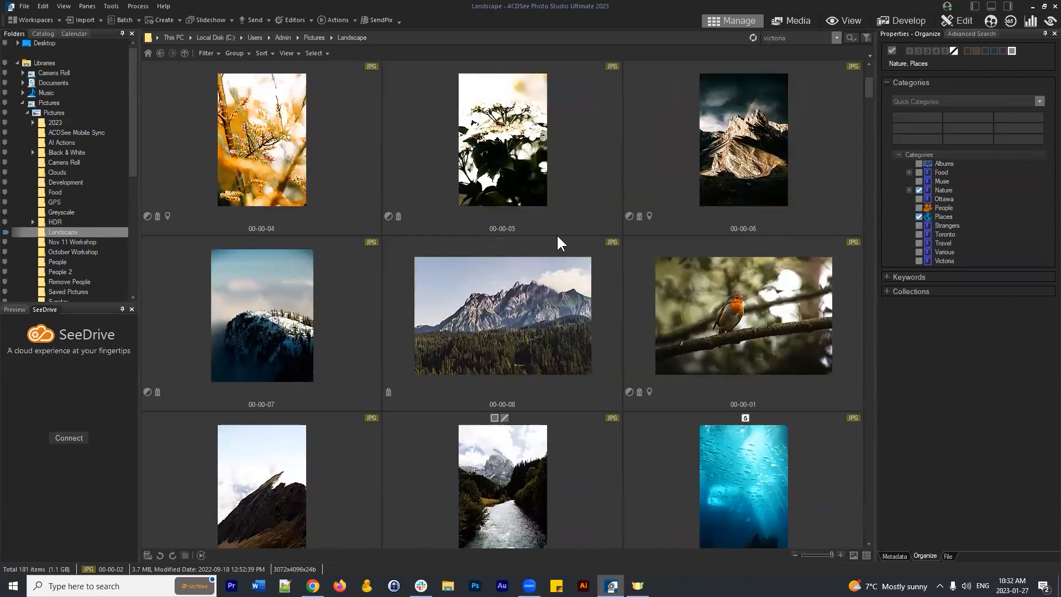
pyautogui.click(561, 300)
pyautogui.click(761, 293)
pyautogui.scroll(-5, 735, 293)
pyautogui.click(744, 309)
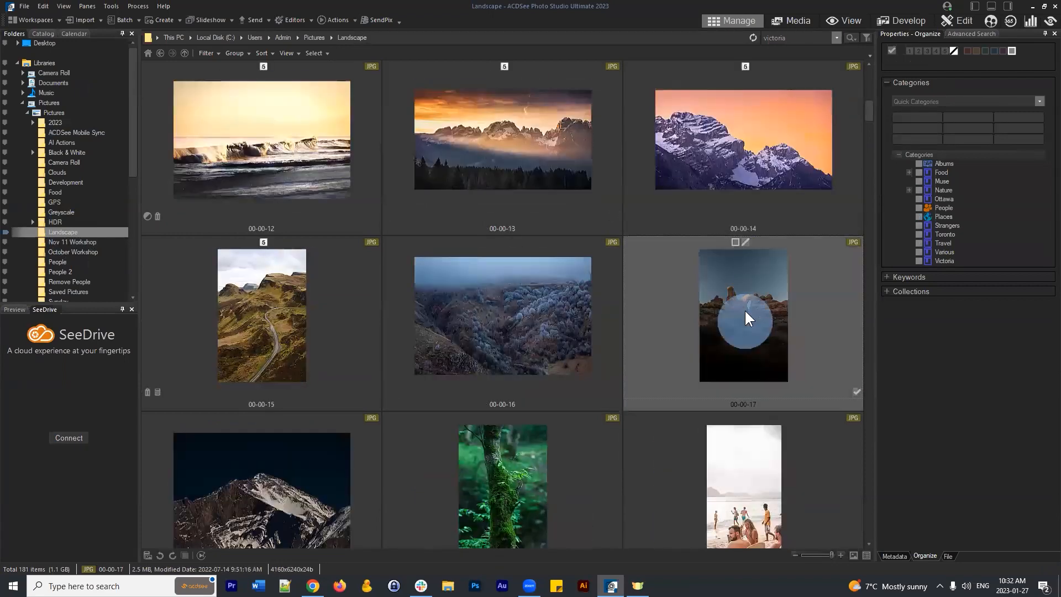
# - Select photos 00-00-14 and 00-00-11 in turn to examine the rating overlays on their thumbnails
pyautogui.scroll(2, 794, 343)
pyautogui.click(795, 343)
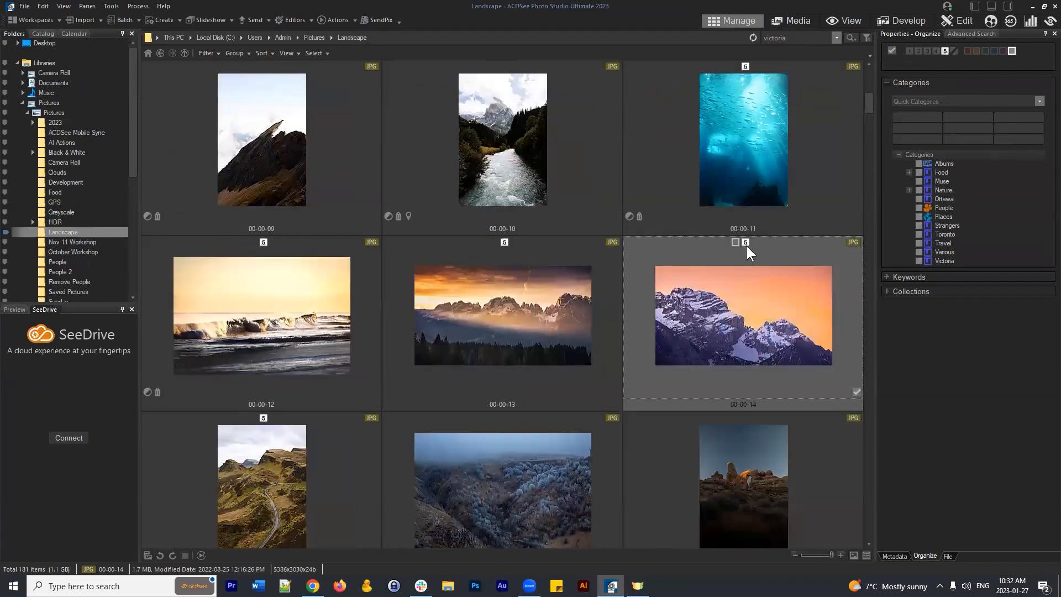
pyautogui.click(747, 76)
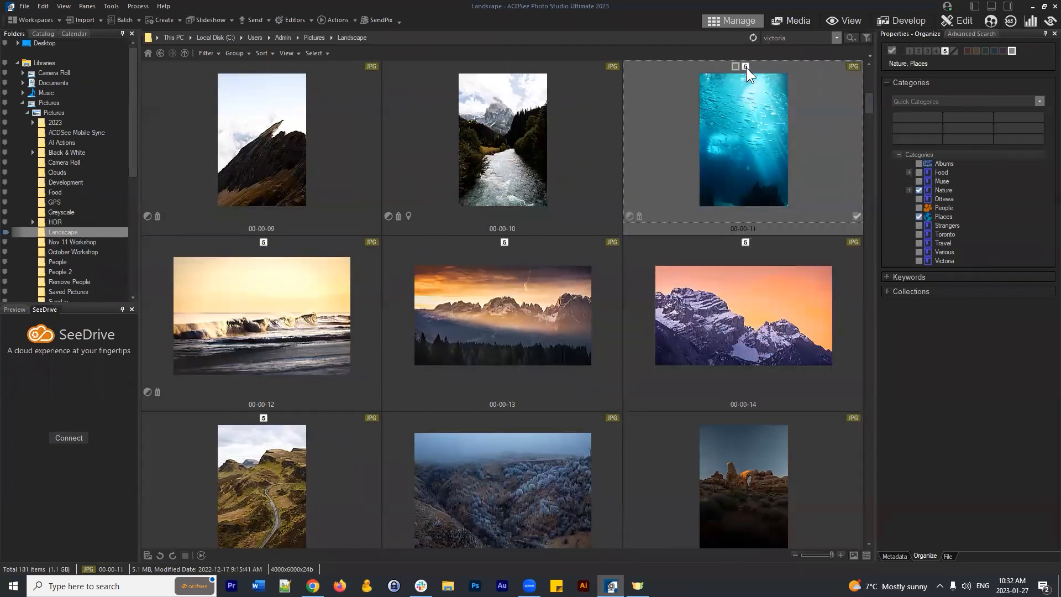
pyautogui.click(761, 241)
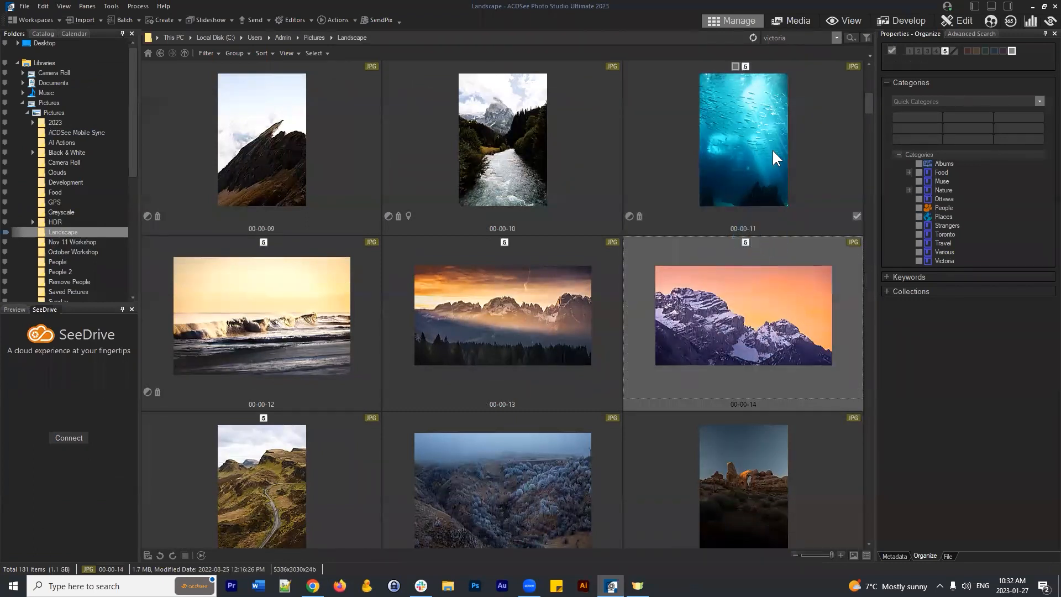
pyautogui.click(762, 76)
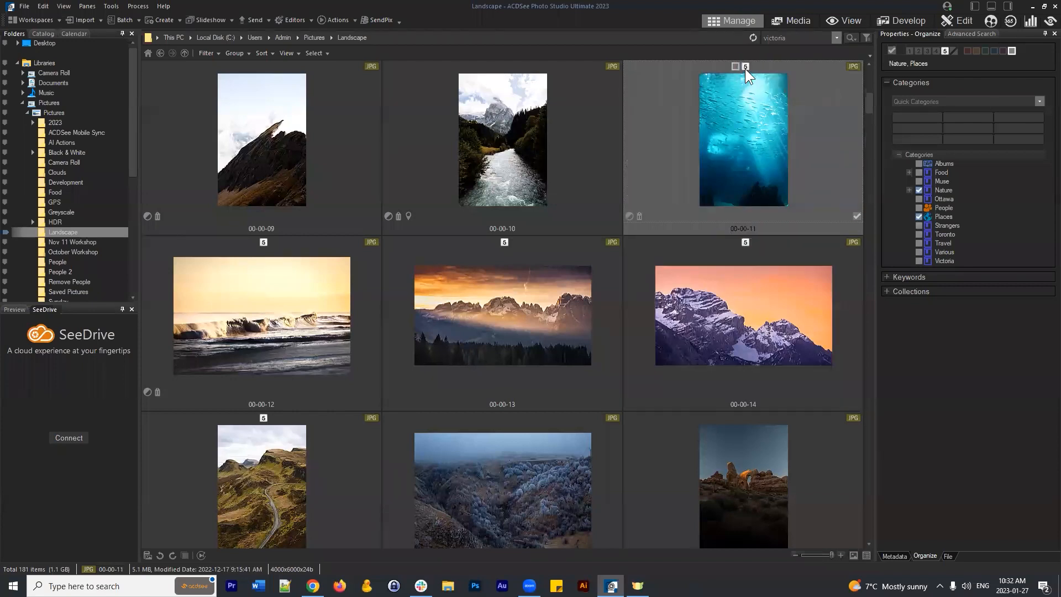
# - Open the People folder and assign a rating of 5 to the second portrait in the first row
pyautogui.click(64, 262)
pyautogui.click(551, 143)
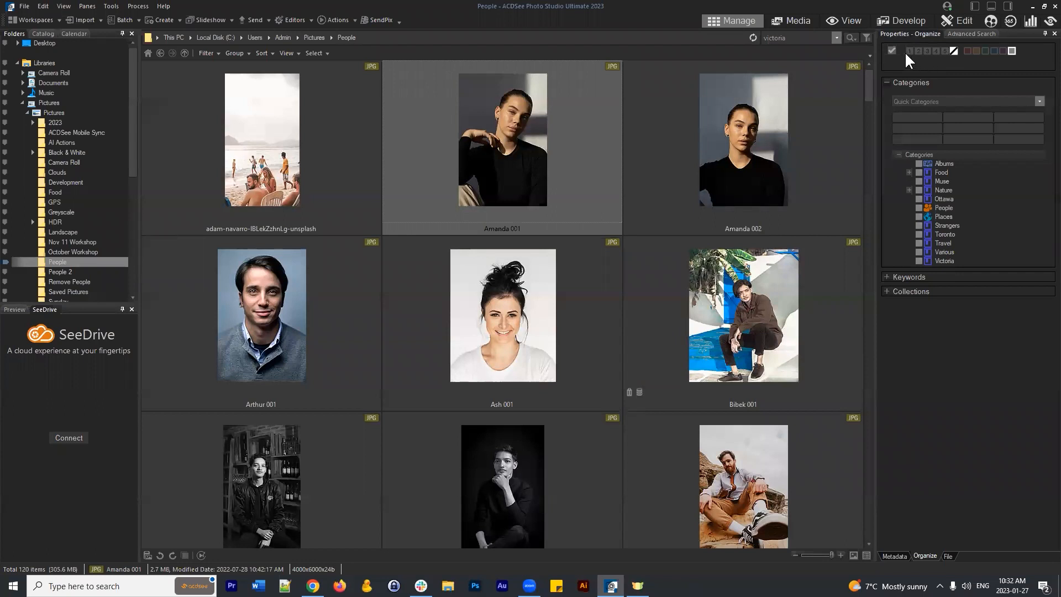
pyautogui.click(945, 51)
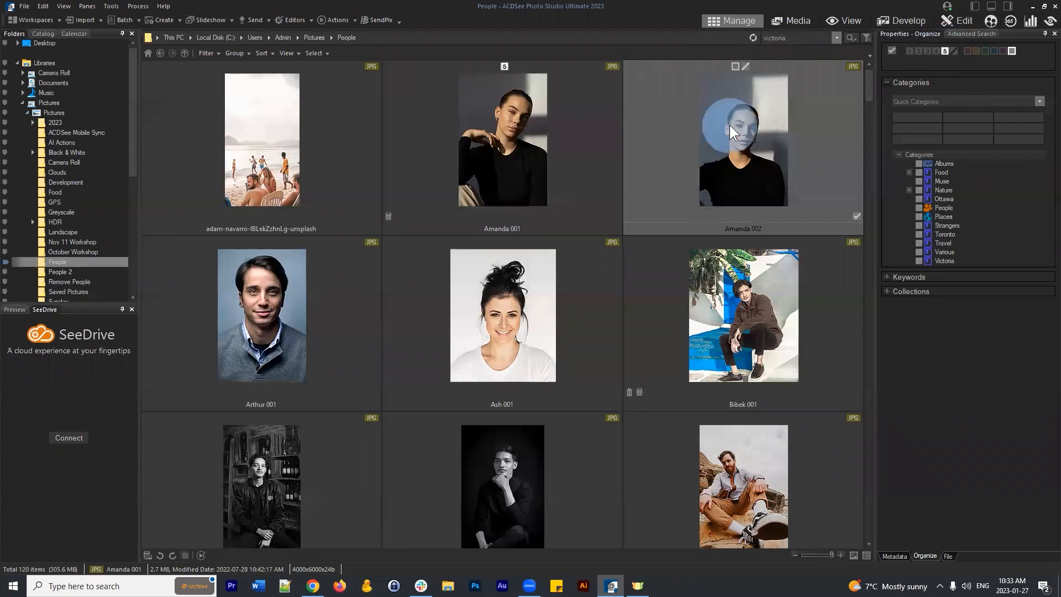
# - Assign a rating of 1 to the third portrait in the first row and compare it with the second portrait
pyautogui.click(910, 51)
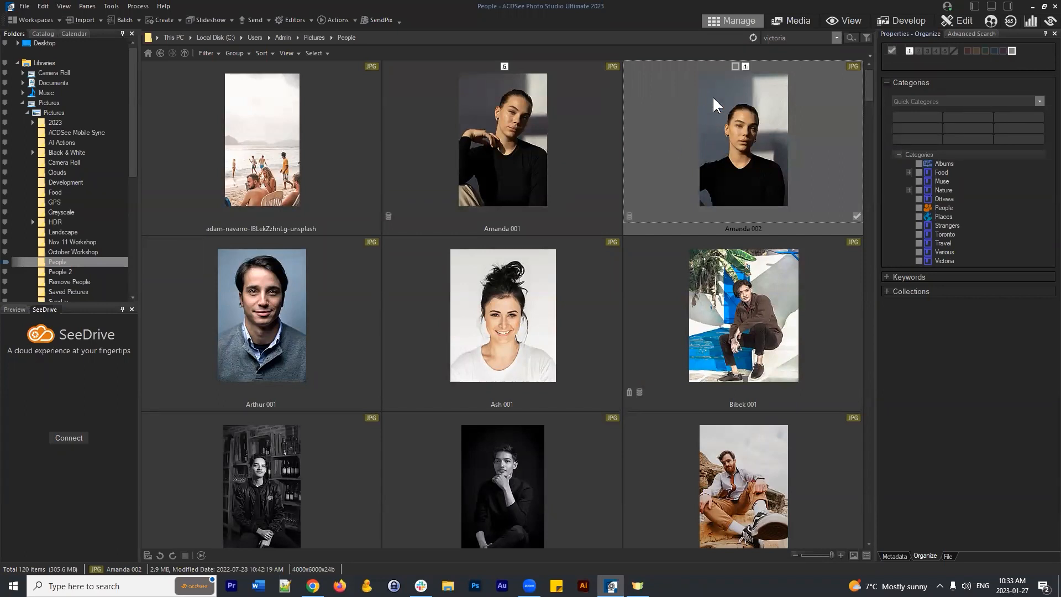
pyautogui.click(525, 95)
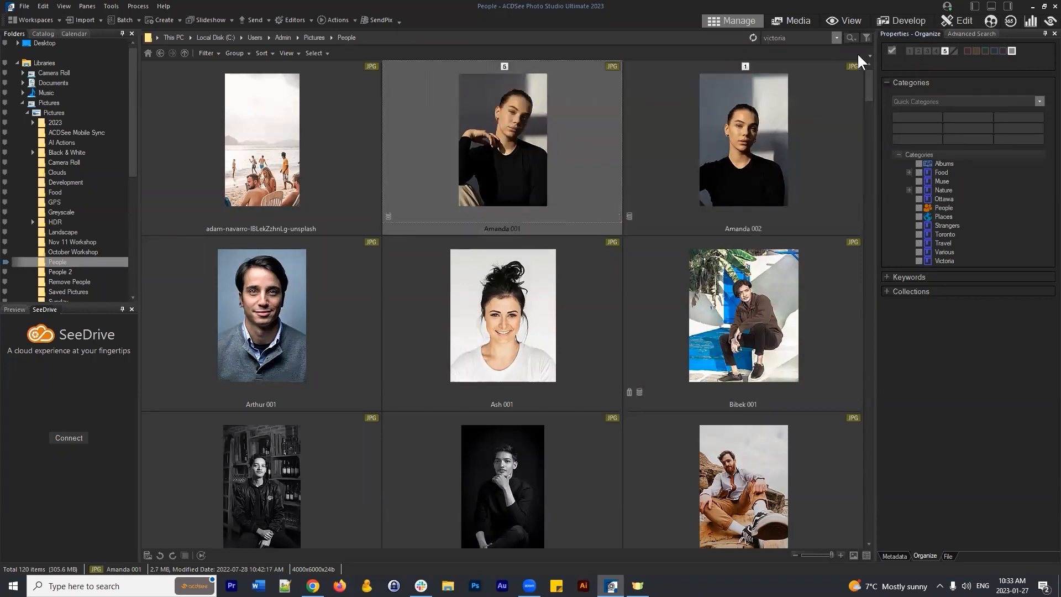
pyautogui.click(757, 78)
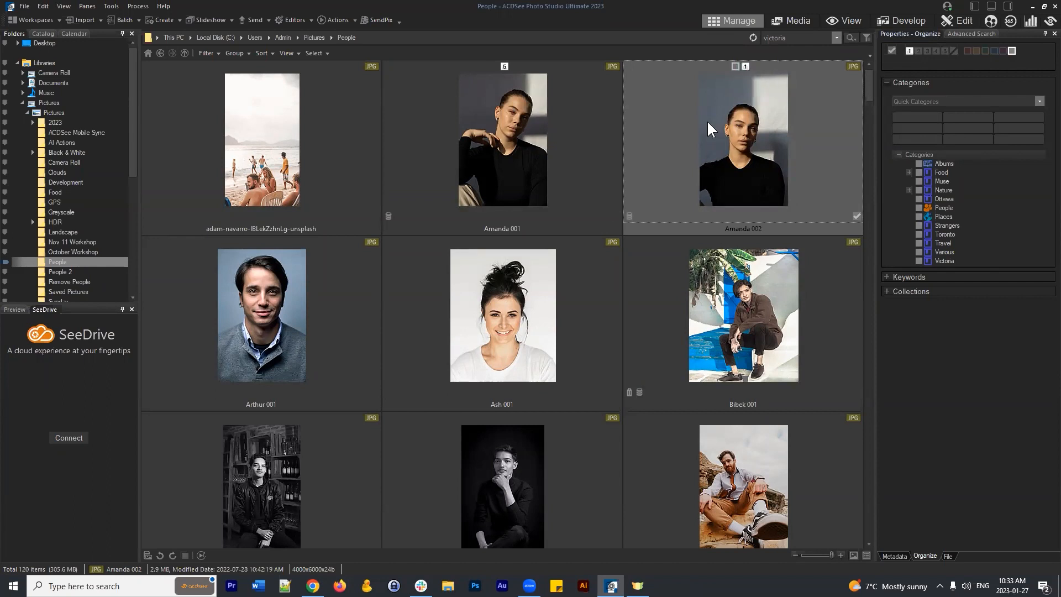
# - Select the middle portrait in the second row and examine the rating and color label choices on its thumbnail overlay
pyautogui.click(550, 274)
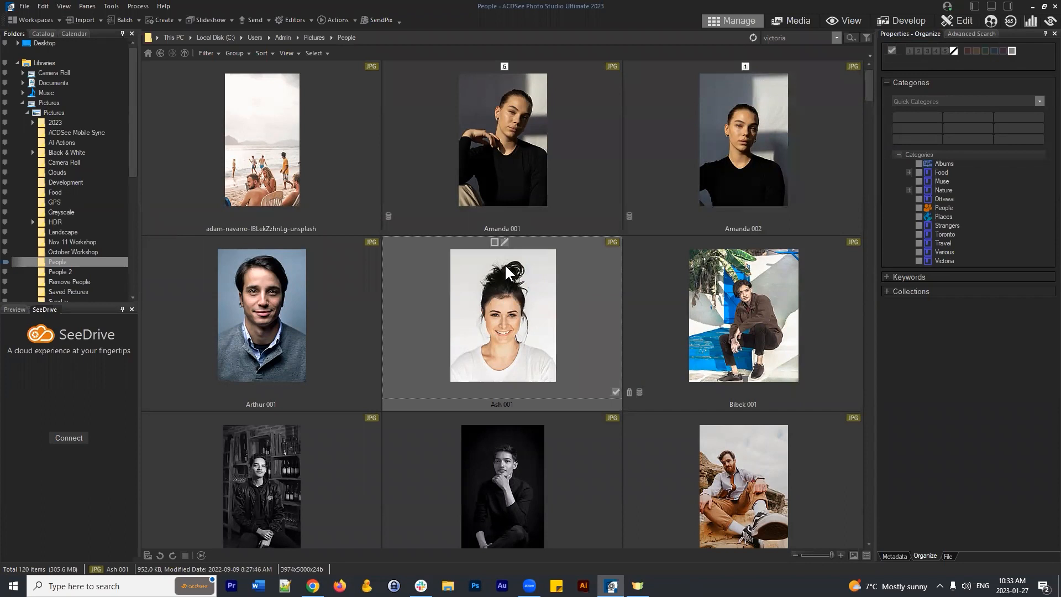
pyautogui.click(501, 242)
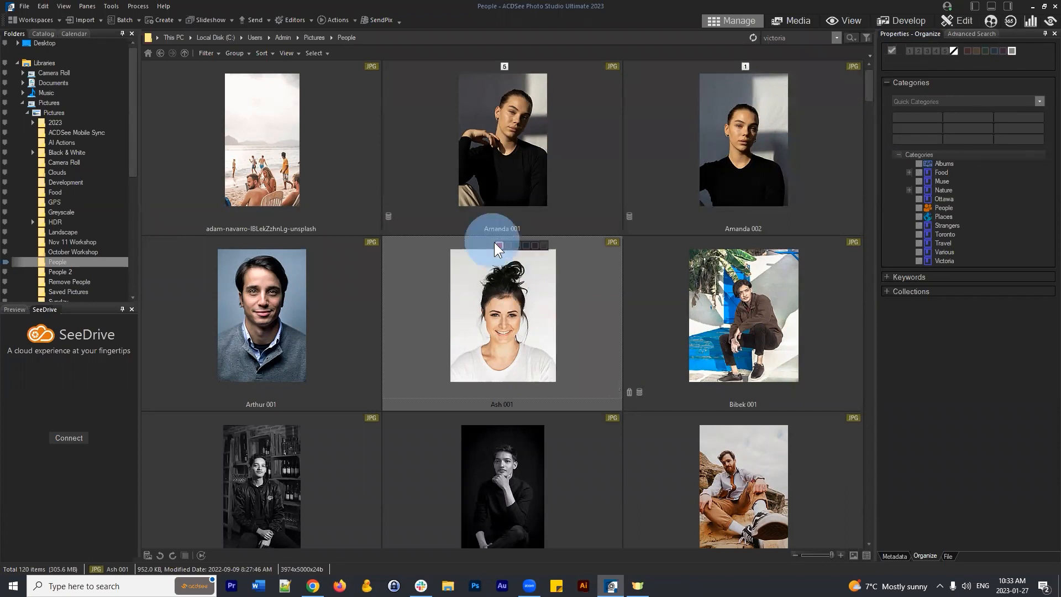
pyautogui.click(494, 242)
pyautogui.click(488, 240)
pyautogui.click(504, 243)
pyautogui.click(486, 242)
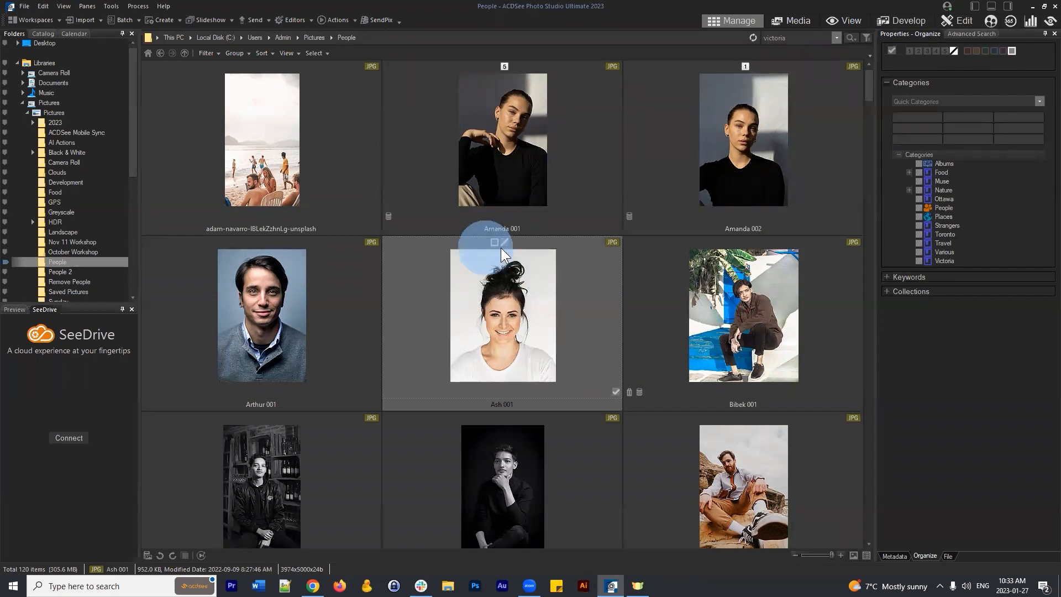
# - Assign a rating of 3 to the middle portrait in the second row using its thumbnail overlay
pyautogui.click(507, 242)
pyautogui.click(491, 276)
pyautogui.click(504, 242)
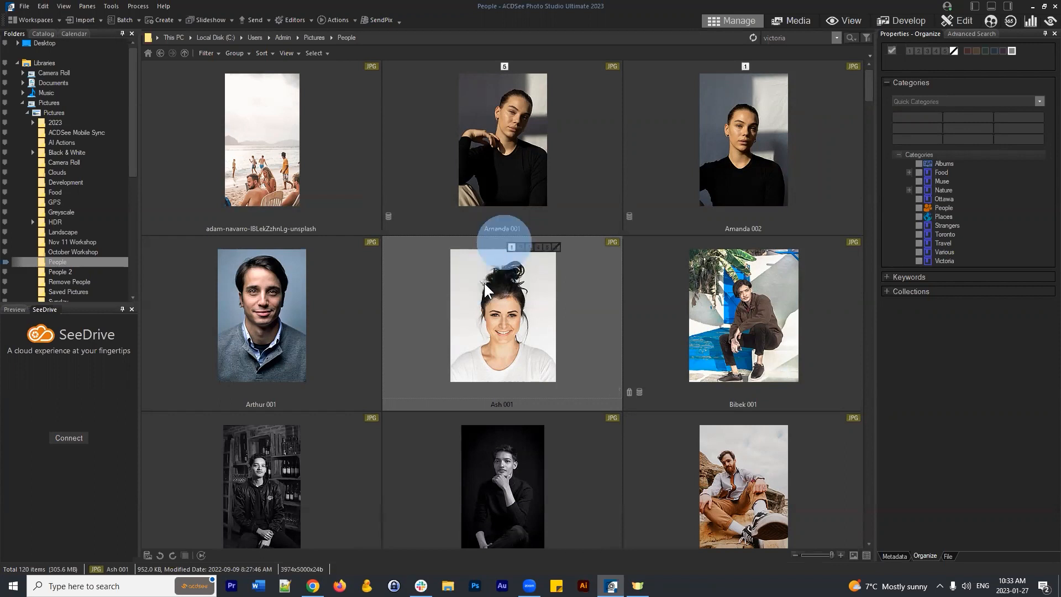
pyautogui.click(482, 284)
pyautogui.click(504, 243)
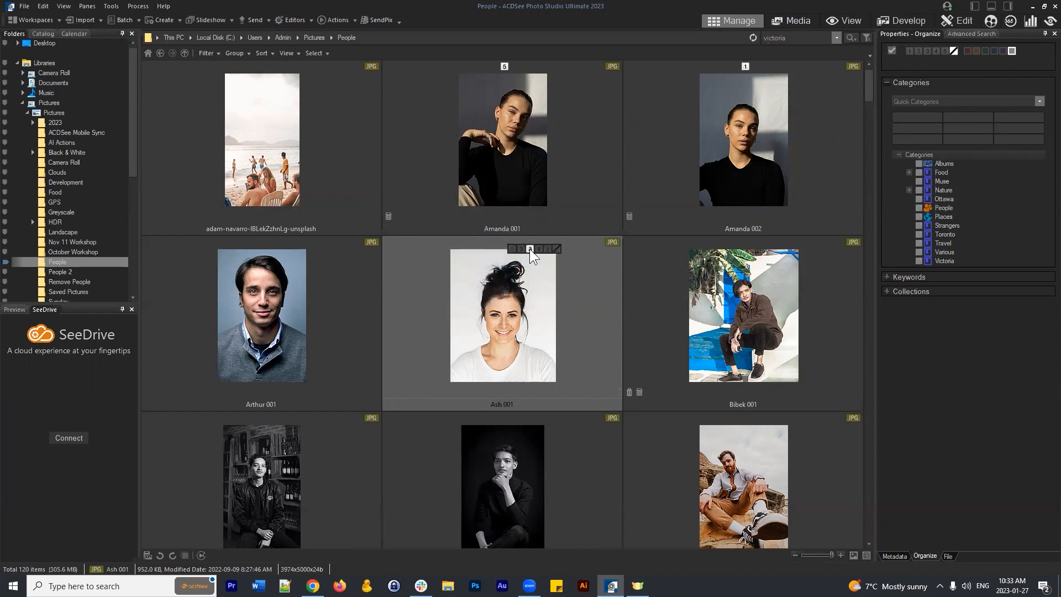
pyautogui.click(529, 249)
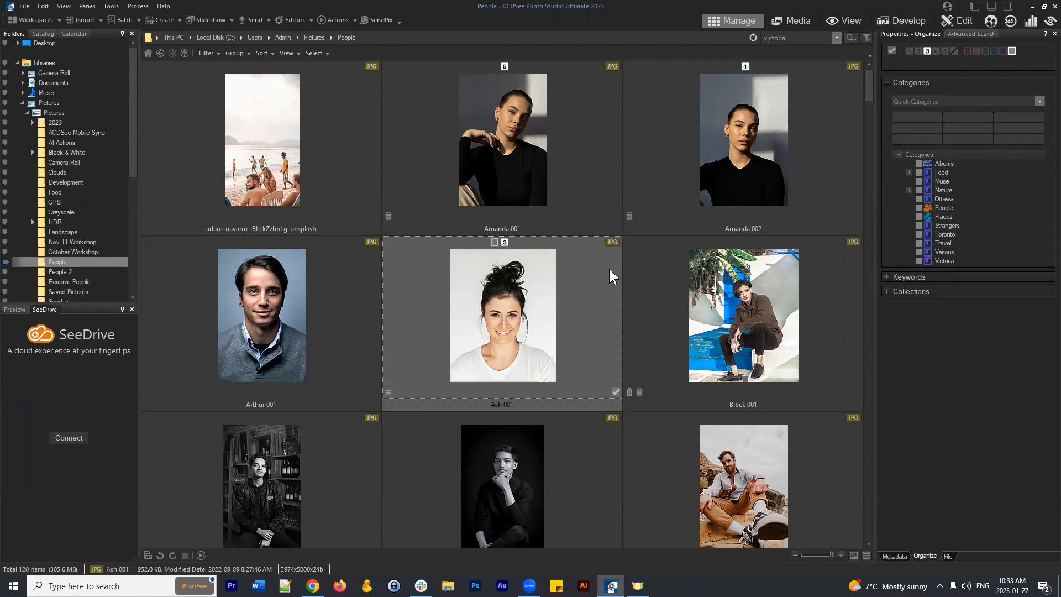
# - Select the second portrait in the first row and examine the rating choices on its thumbnail overlay
pyautogui.click(532, 128)
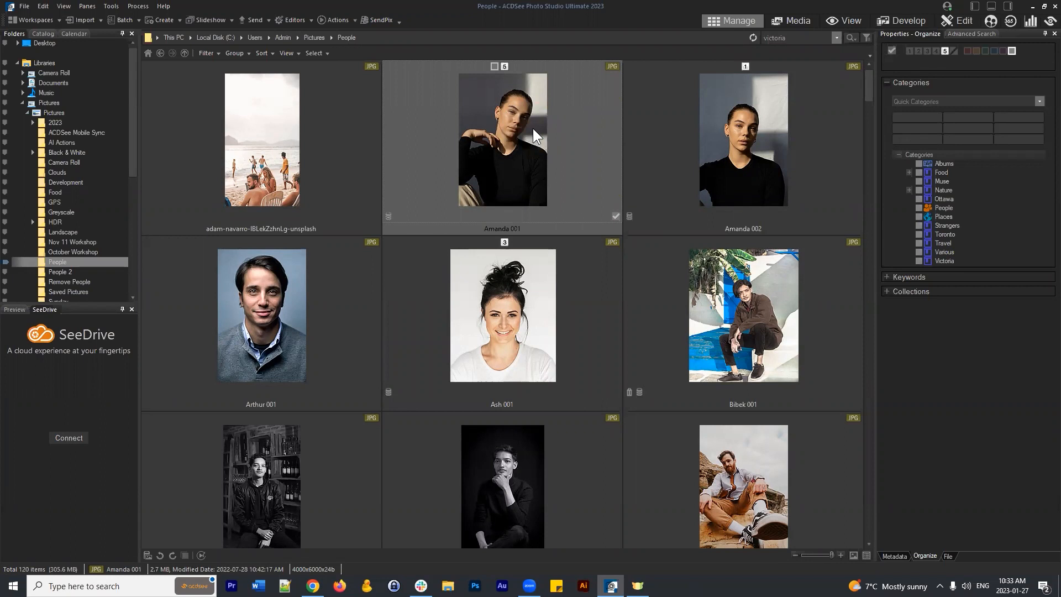
pyautogui.click(507, 65)
pyautogui.click(550, 70)
# - Cycle the third photo in the second row through ratings 3, 4, 3 and 2, ending with a rating of 1
pyautogui.click(701, 246)
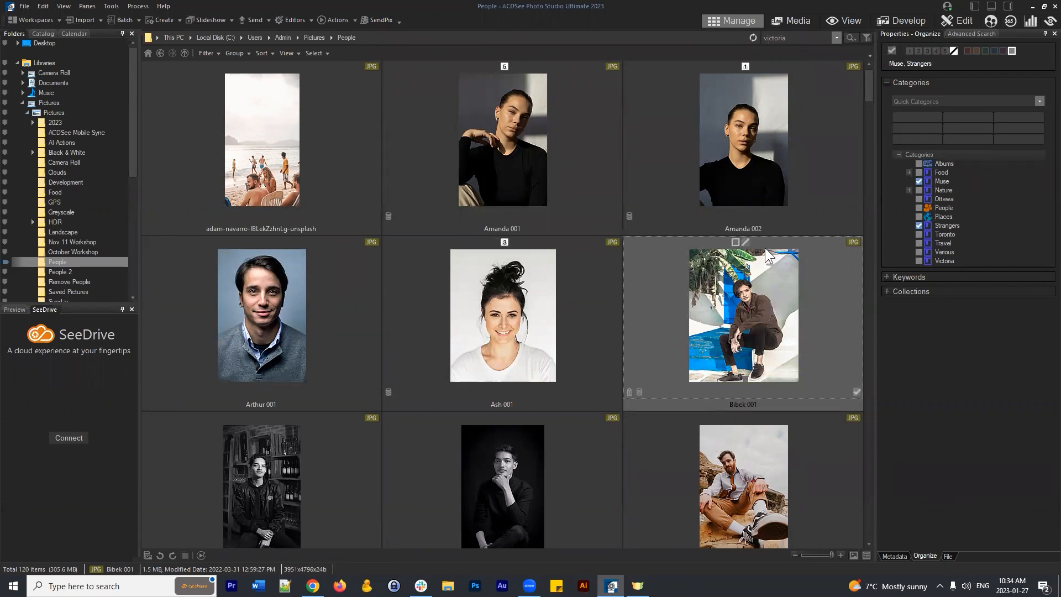
pyautogui.hotkey('ctrl', '3')
pyautogui.hotkey('ctrl', '4')
pyautogui.hotkey('ctrl', '3')
pyautogui.hotkey('ctrl', '2')
pyautogui.hotkey('ctrl', '1')
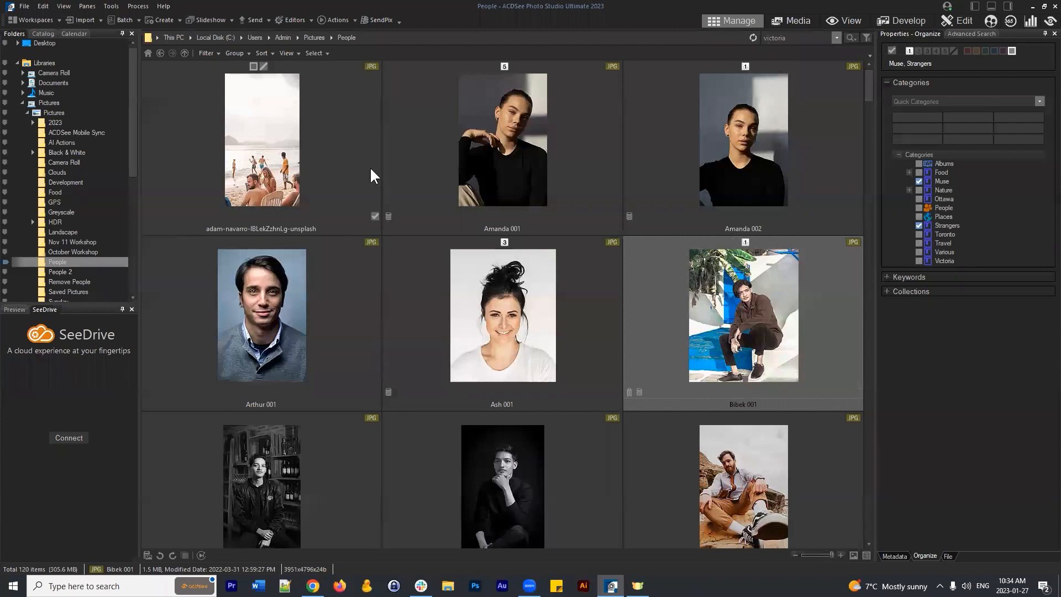
# - Look at the Catalog pane briefly, return to the folder tree and reopen the People folder
pyautogui.click(38, 32)
pyautogui.click(18, 34)
pyautogui.click(62, 261)
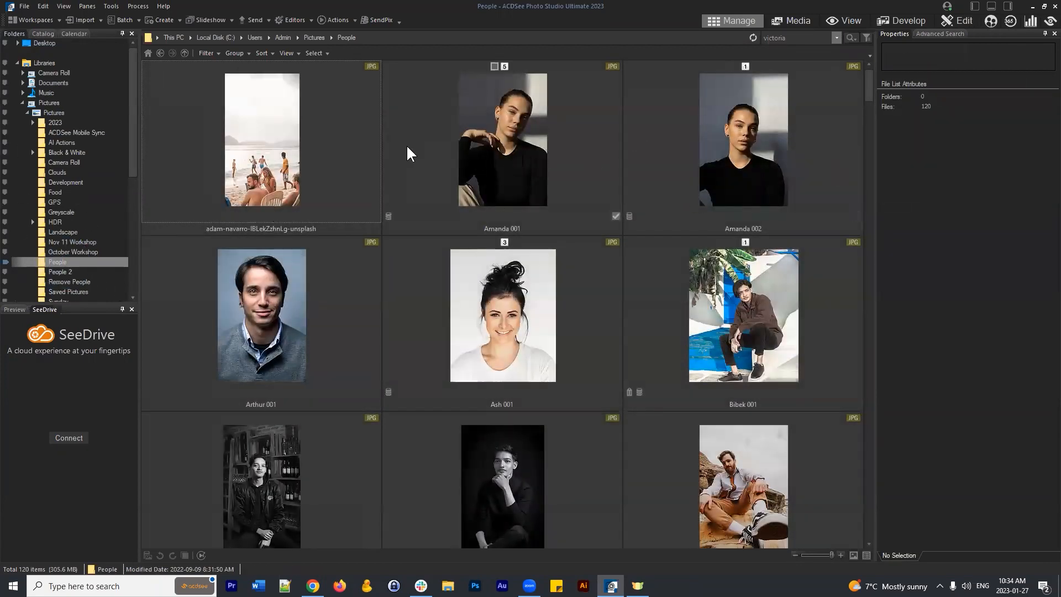
# - Select the four rated photos in the first two rows in turn to compare their ratings
pyautogui.click(535, 147)
pyautogui.click(756, 132)
pyautogui.click(755, 328)
pyautogui.click(510, 325)
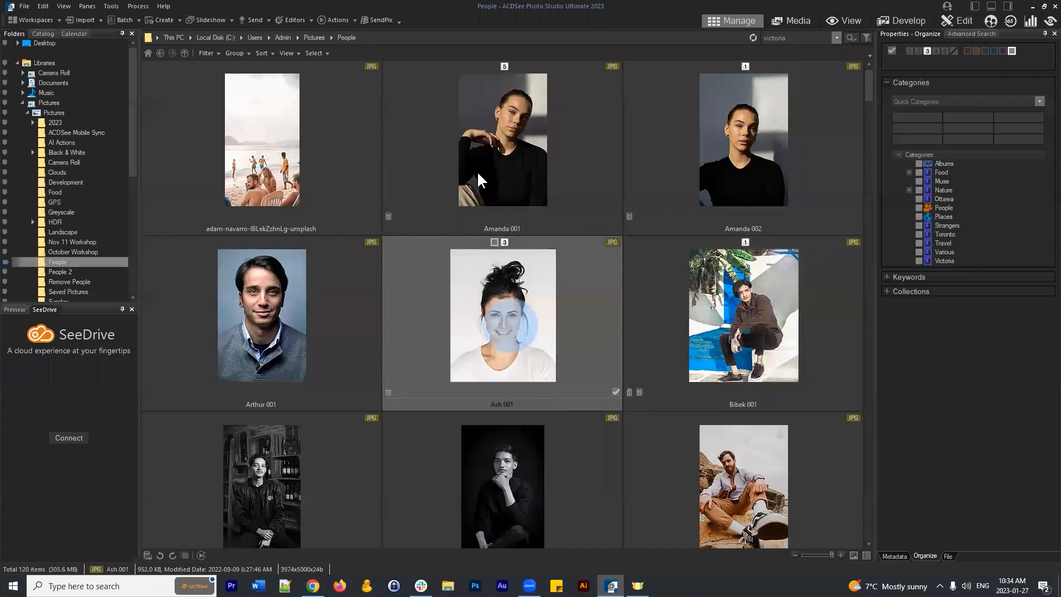
pyautogui.click(478, 174)
pyautogui.click(741, 145)
pyautogui.click(757, 312)
pyautogui.click(590, 305)
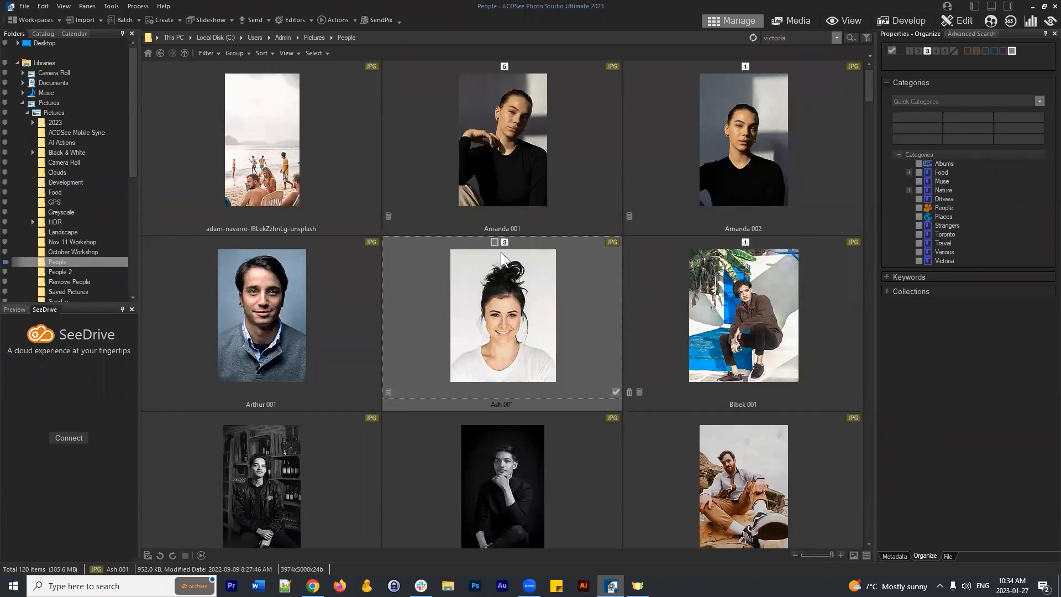
pyautogui.click(463, 159)
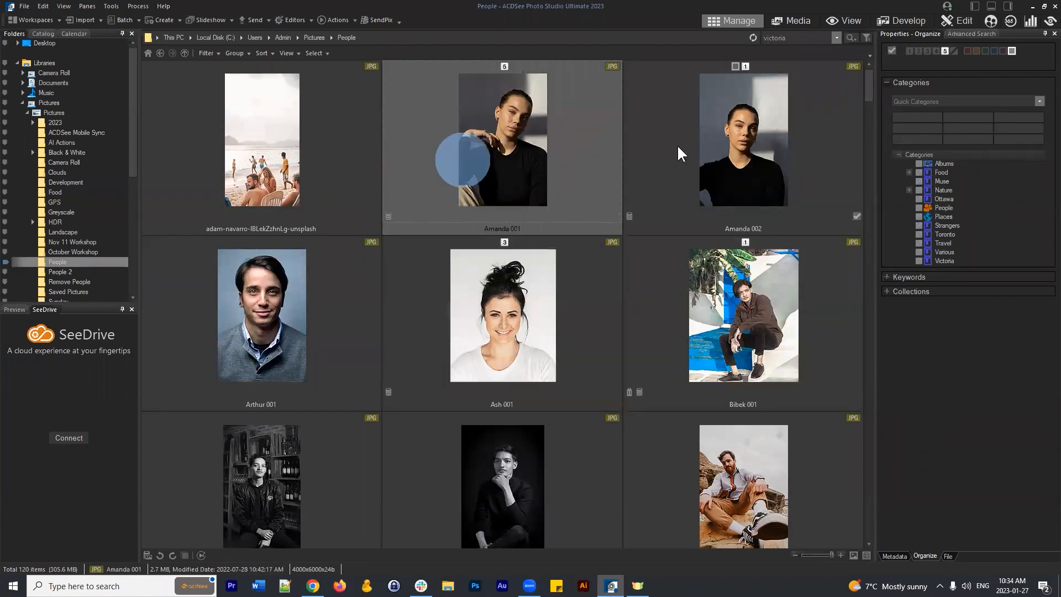
pyautogui.click(776, 125)
pyautogui.click(531, 318)
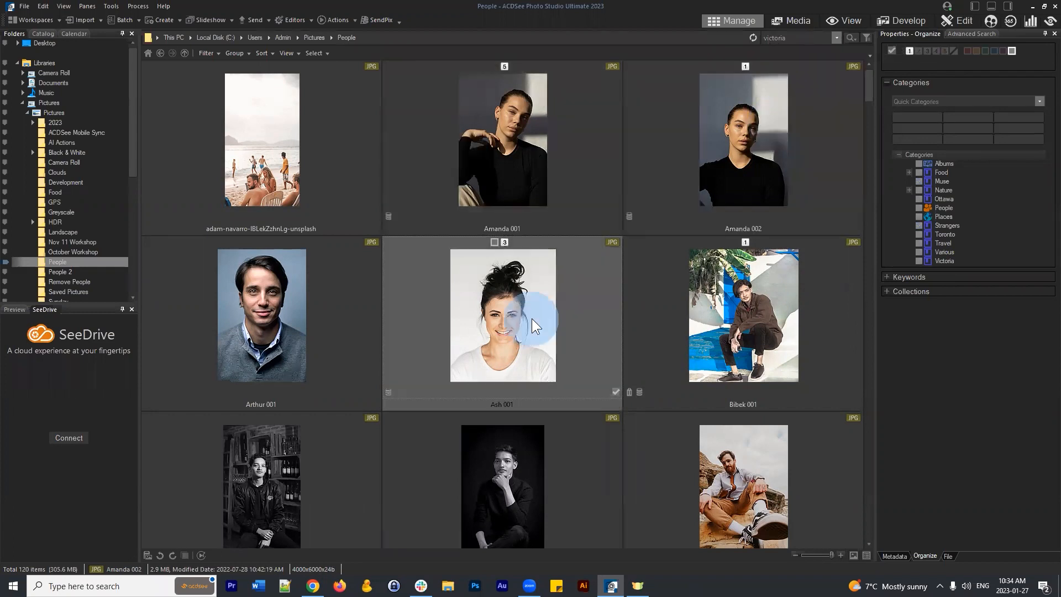
pyautogui.click(738, 318)
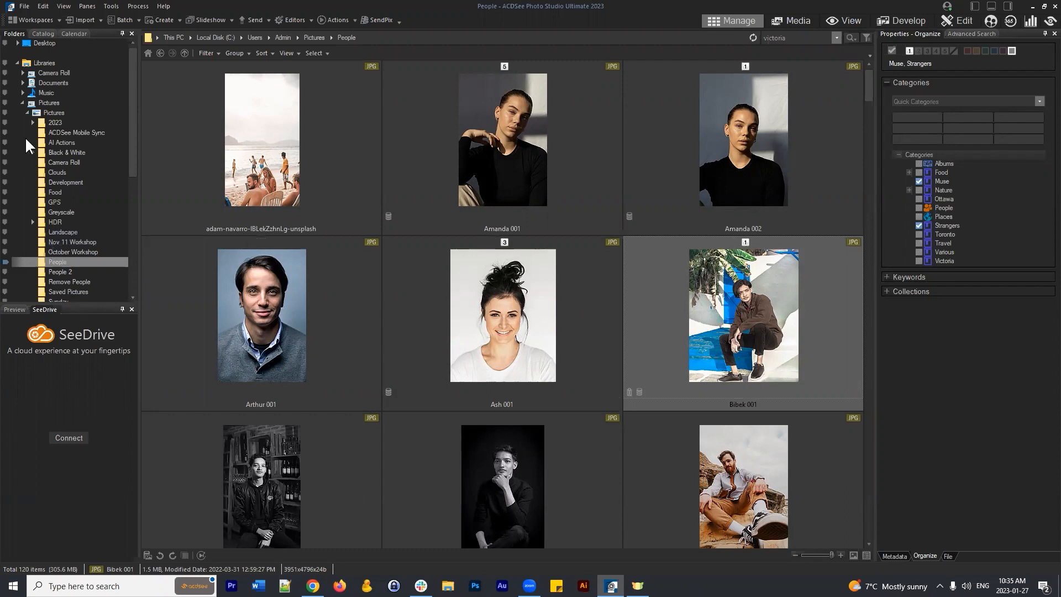
pyautogui.click(493, 322)
pyautogui.click(499, 151)
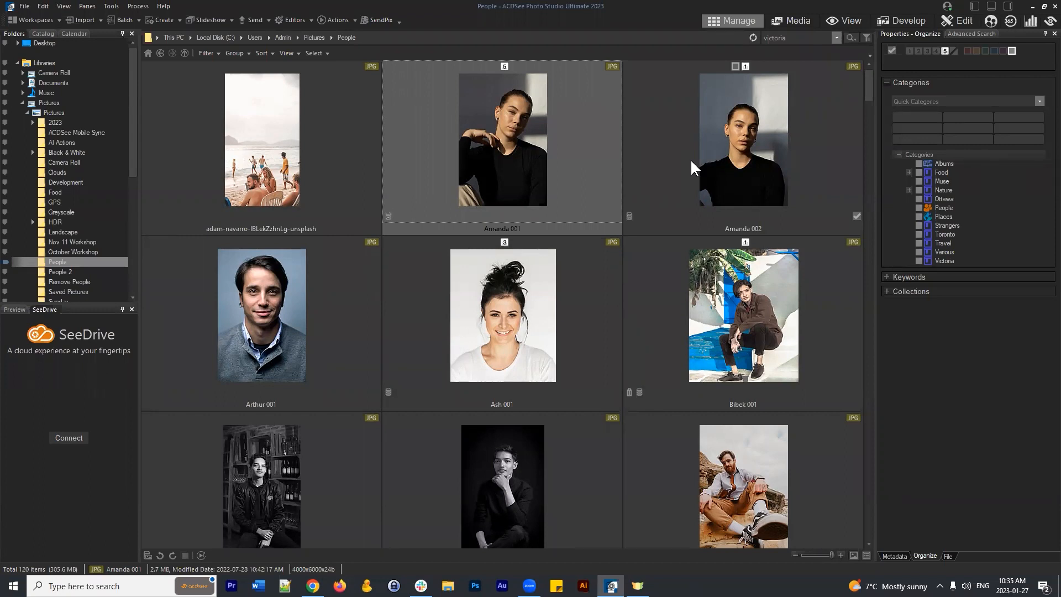
# - Show the Catalog pane, collapse its Categories group and expand its Ratings group
pyautogui.click(42, 34)
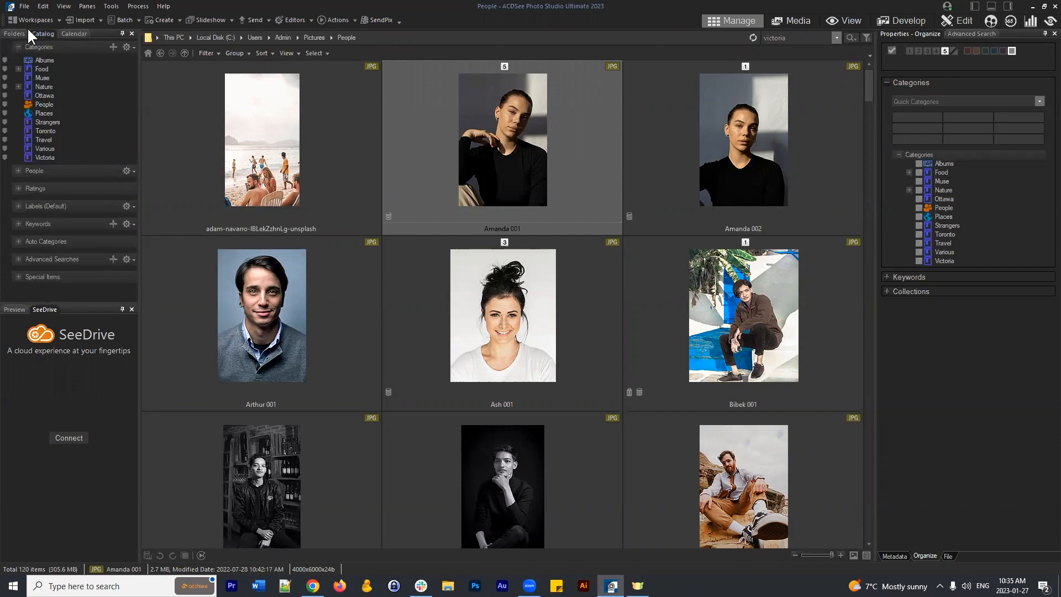
pyautogui.click(19, 46)
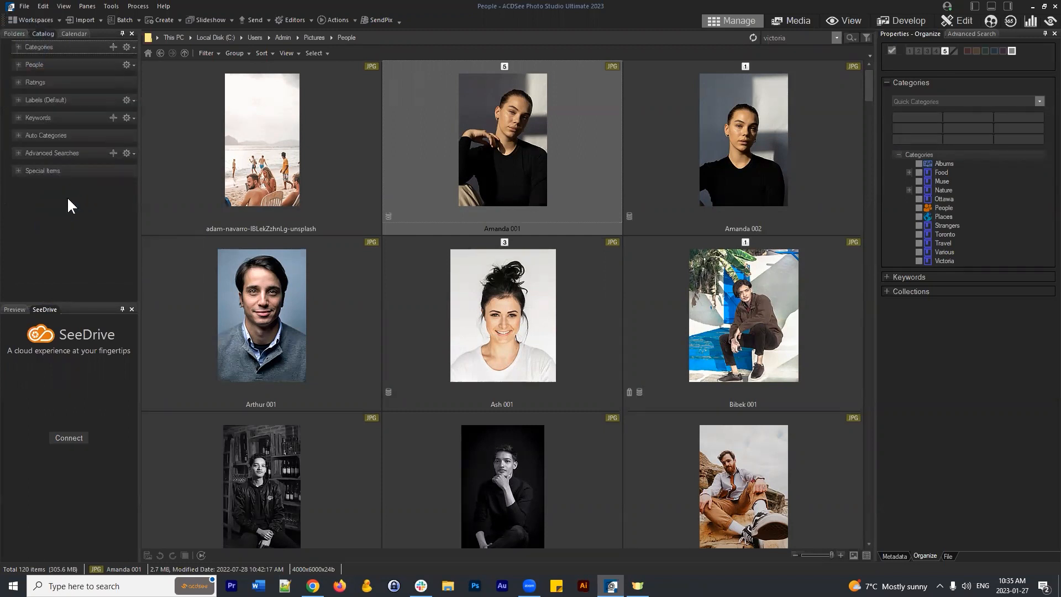
pyautogui.click(747, 123)
pyautogui.click(749, 312)
pyautogui.click(560, 328)
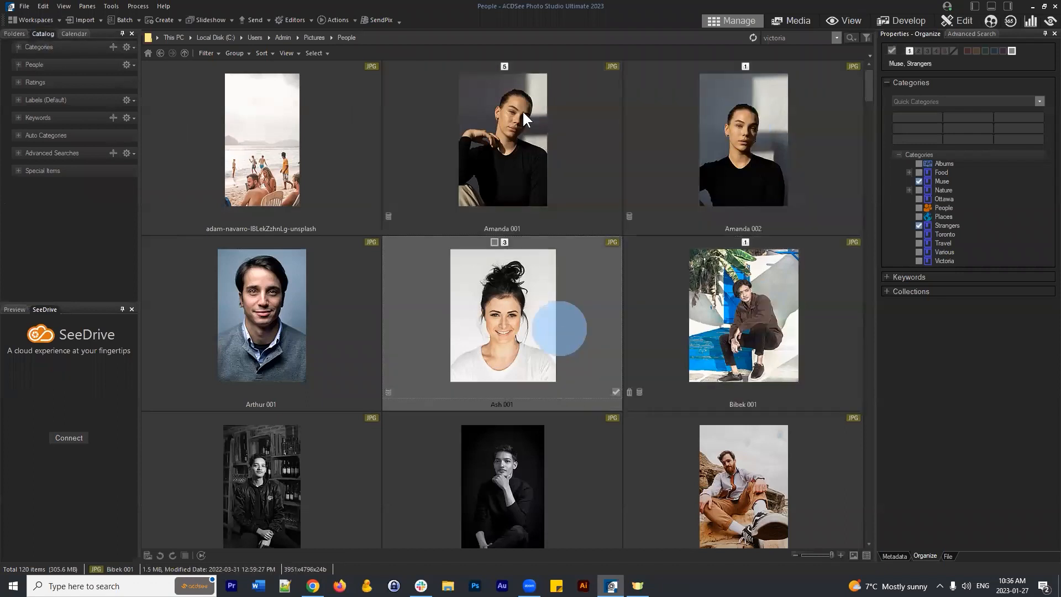
pyautogui.click(679, 126)
pyautogui.click(18, 82)
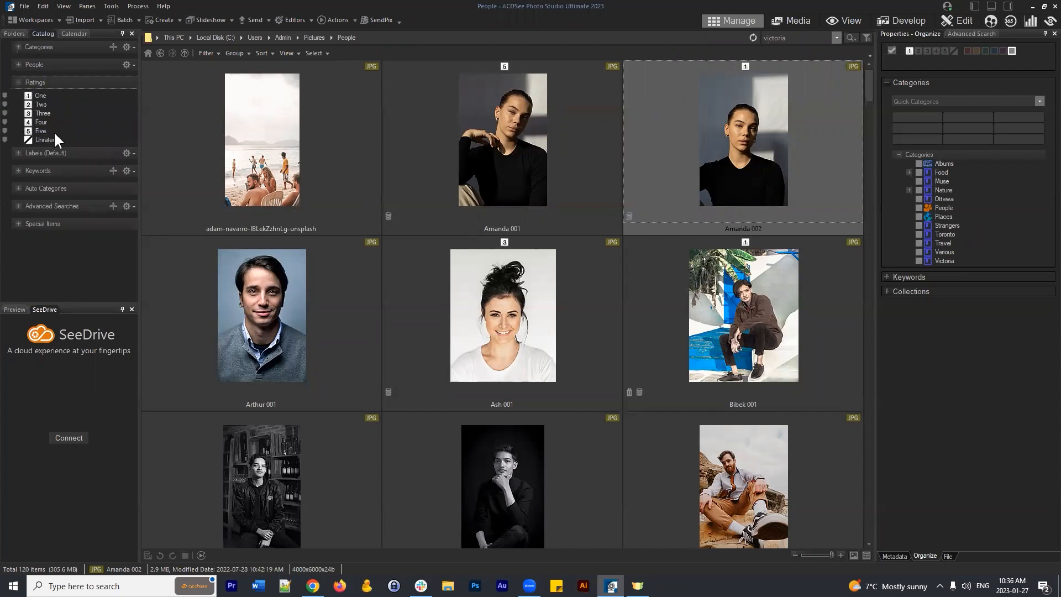
# - Shrink the thumbnails to seven per row and list all catalogued photos rated Five
pyautogui.click(528, 137)
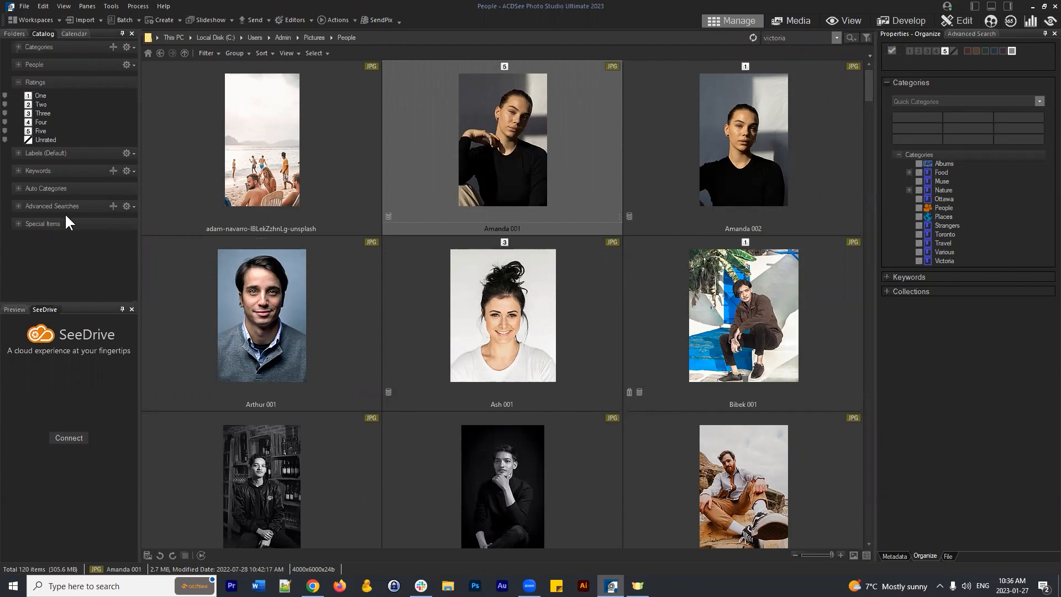
pyautogui.moveTo(831, 555); pyautogui.dragTo(814, 555)
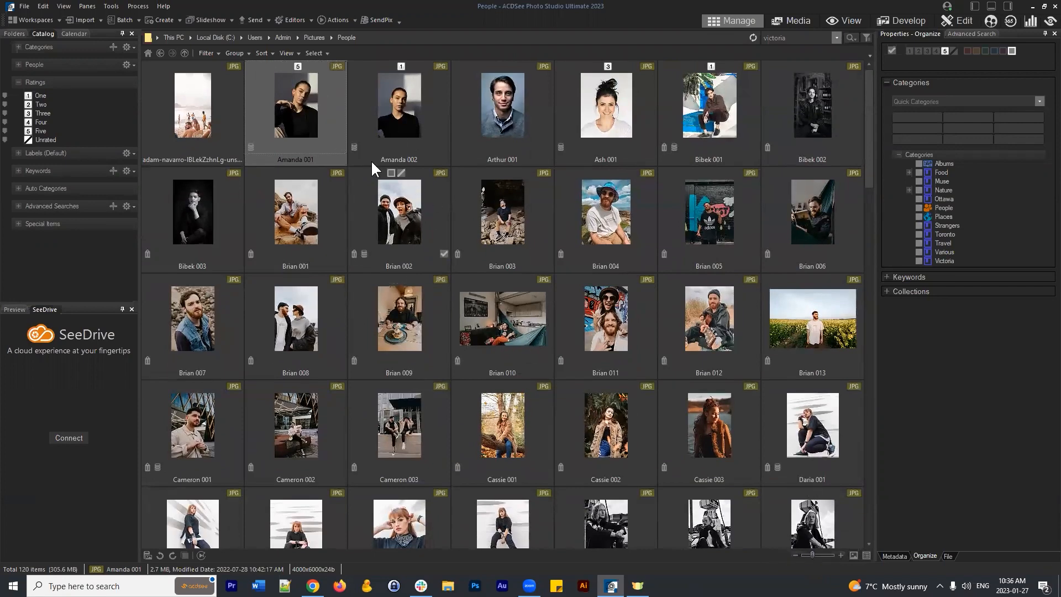
pyautogui.click(40, 131)
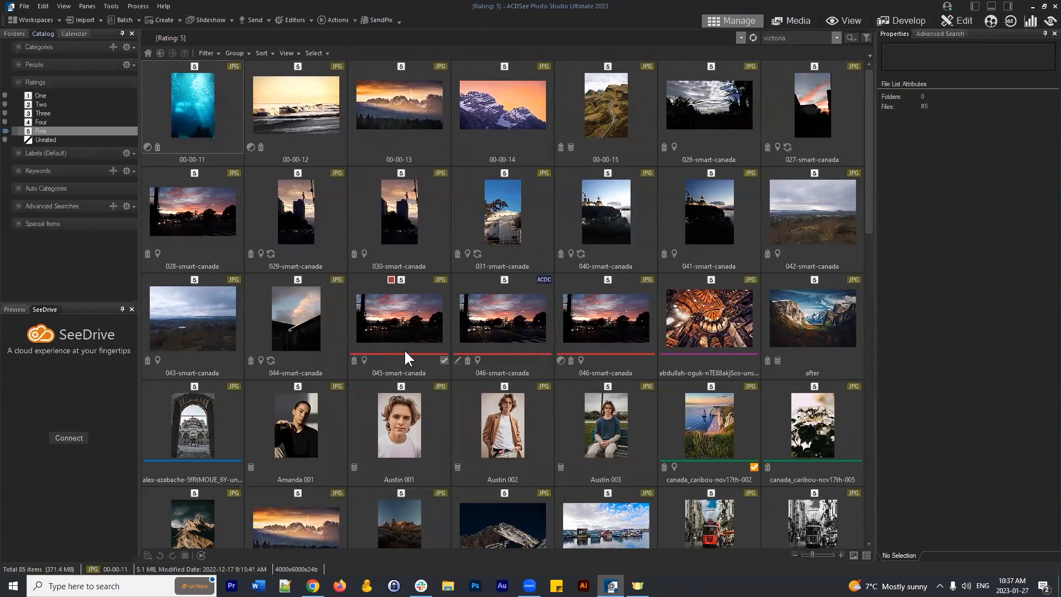
# - Select photos with different color labels among the five-rated results and compare their label settings with an unlabeled portrait
pyautogui.click(410, 318)
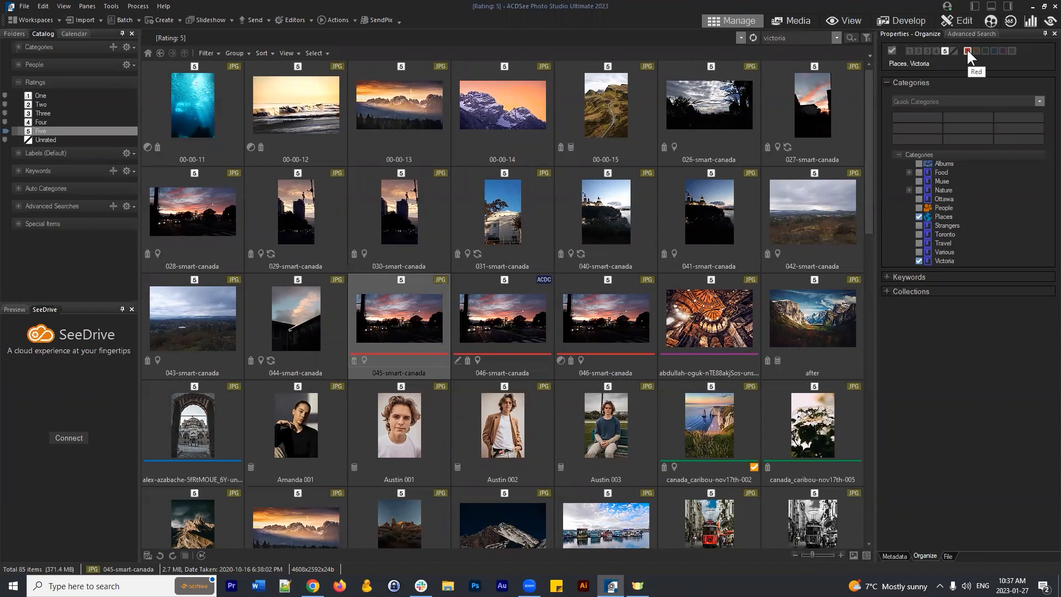
pyautogui.click(722, 304)
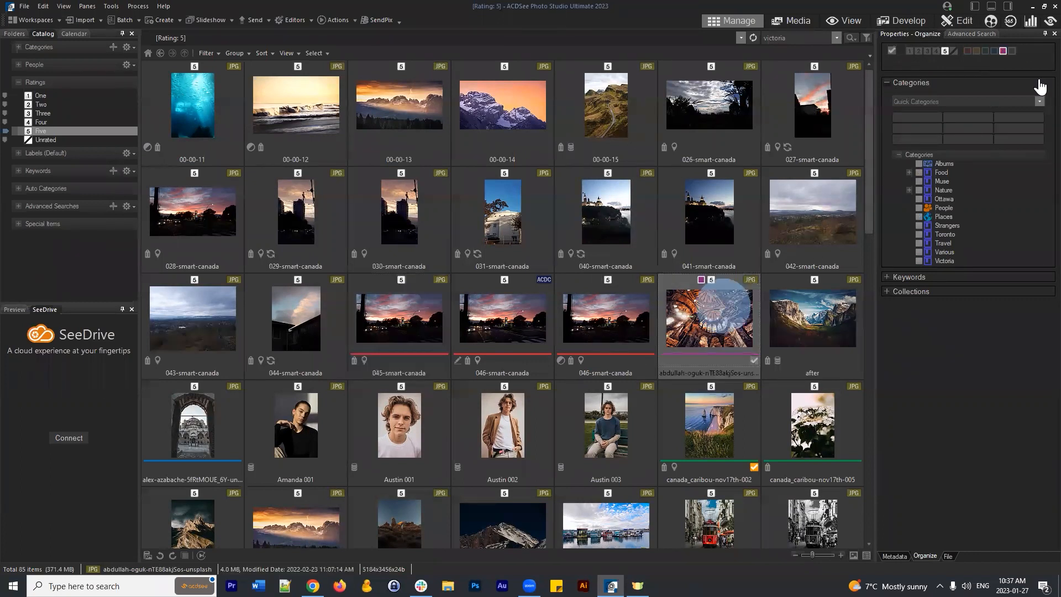
pyautogui.click(713, 421)
pyautogui.click(597, 439)
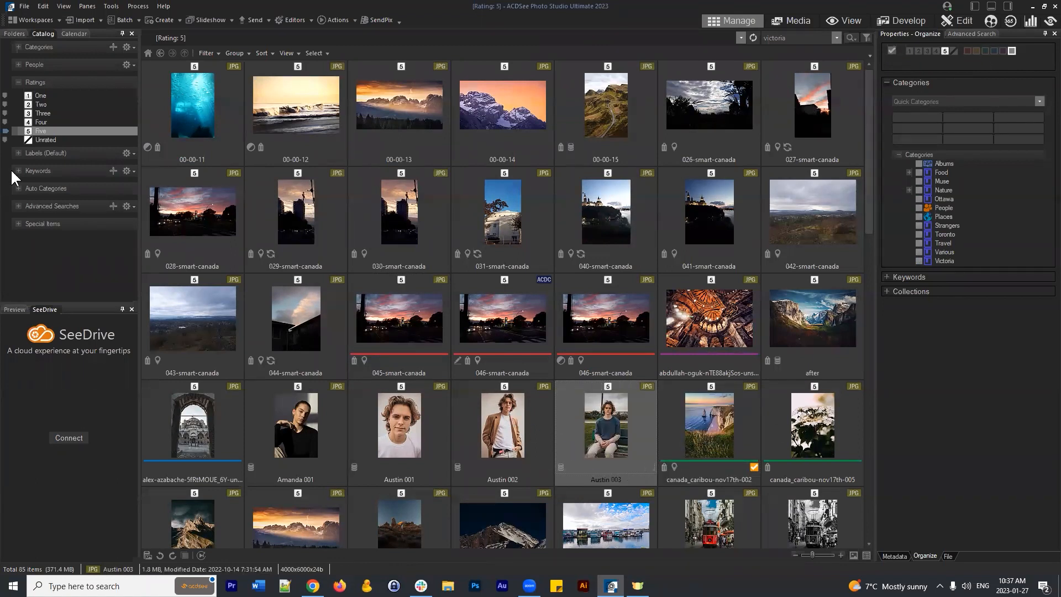
# - Browse the full list of five-rated photos and locate the portrait from the People folder among them
pyautogui.click(204, 108)
pyautogui.scroll(-15, 573, 357)
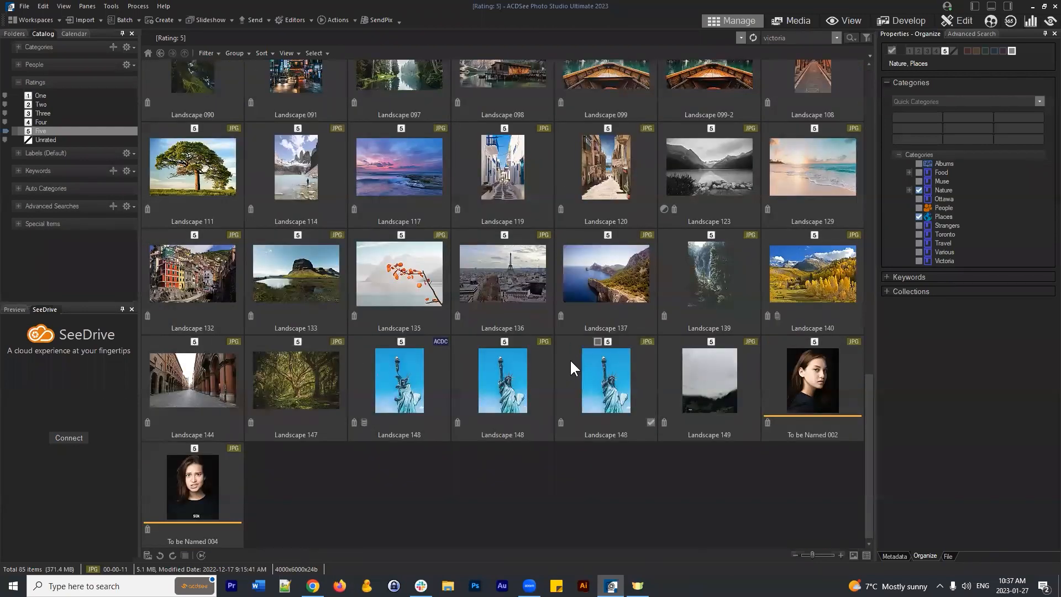
pyautogui.scroll(10, 567, 362)
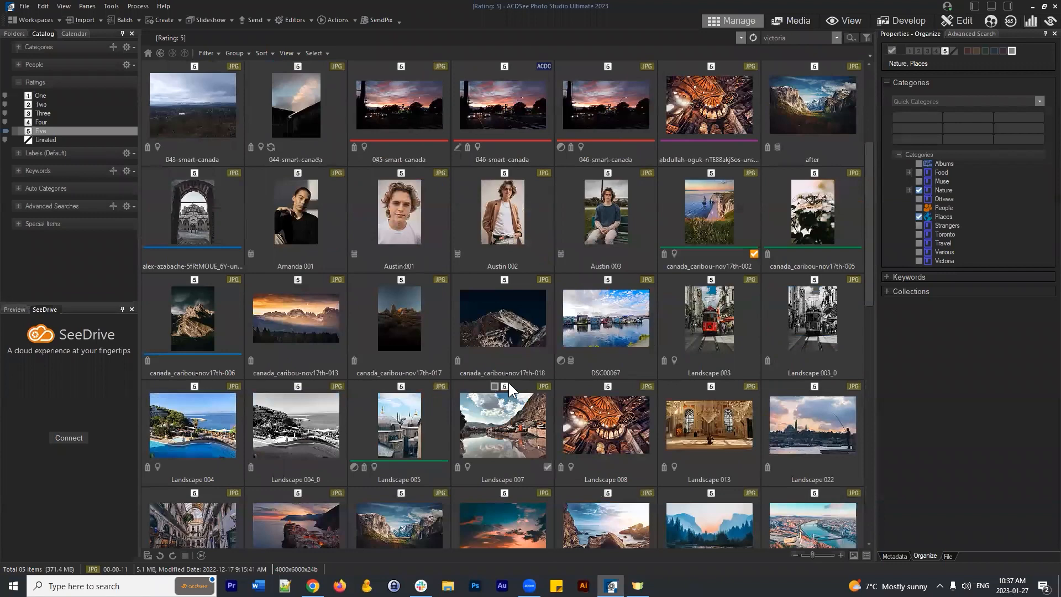
pyautogui.scroll(2, 509, 382)
pyautogui.click(307, 422)
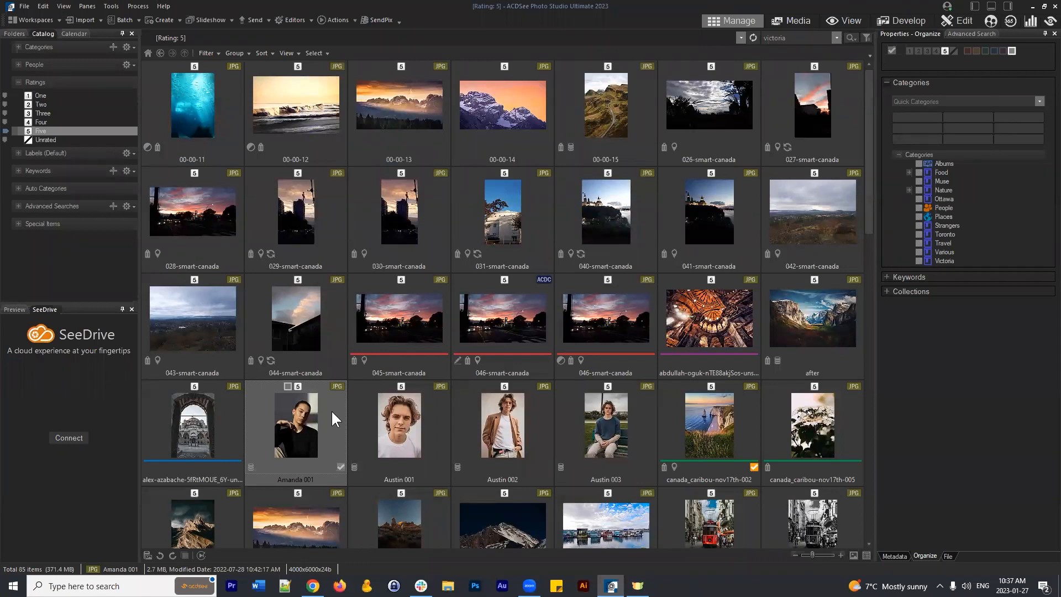
pyautogui.scroll(-2, 364, 382)
pyautogui.scroll(2, 296, 230)
pyautogui.scroll(-1, 306, 405)
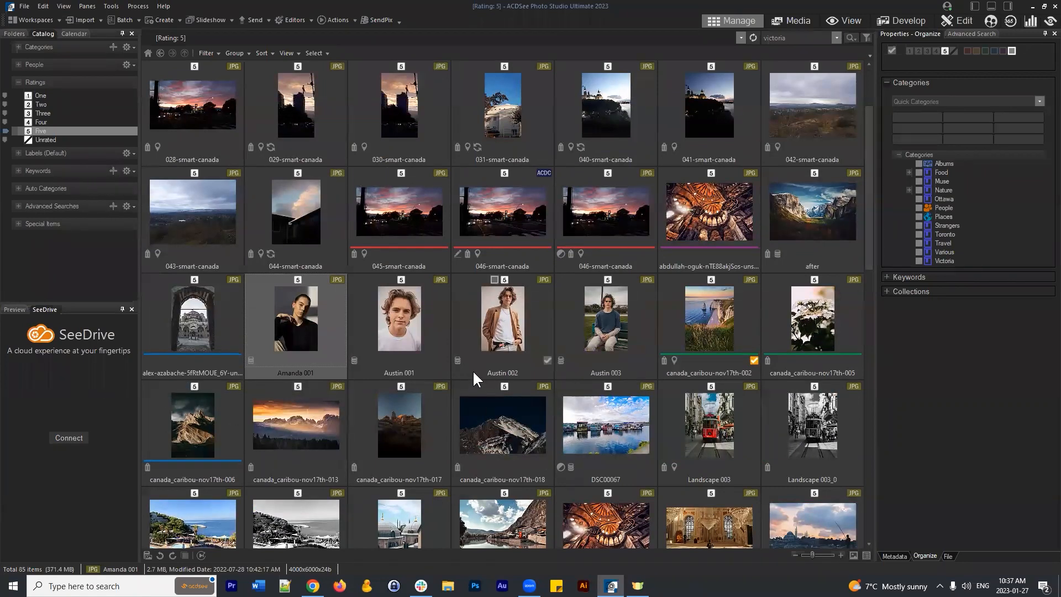
pyautogui.scroll(1, 553, 382)
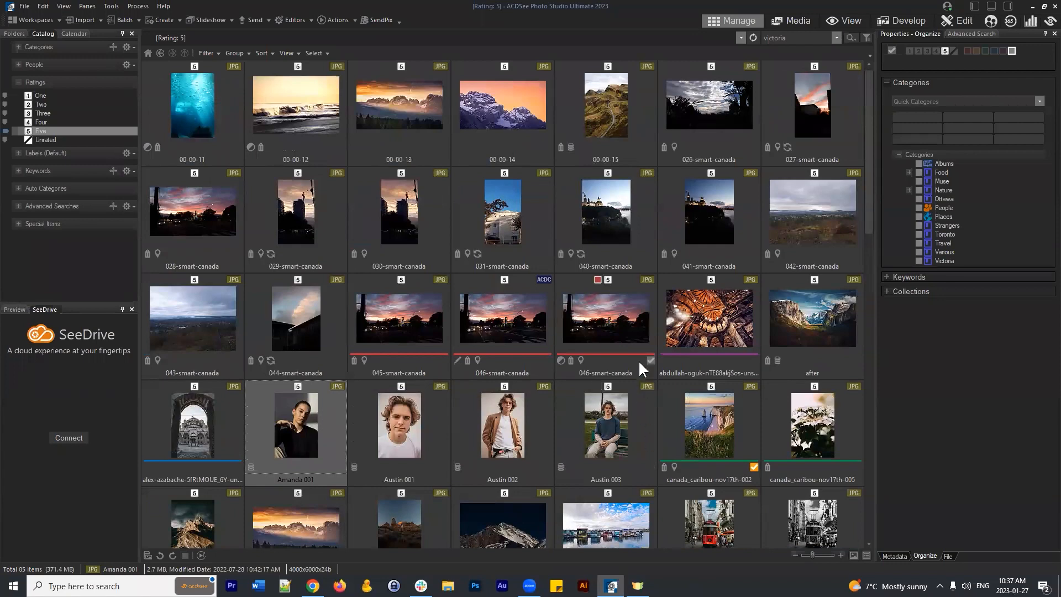
# - Return to the People folder and select all seven photos in the second row as a range
pyautogui.click(14, 34)
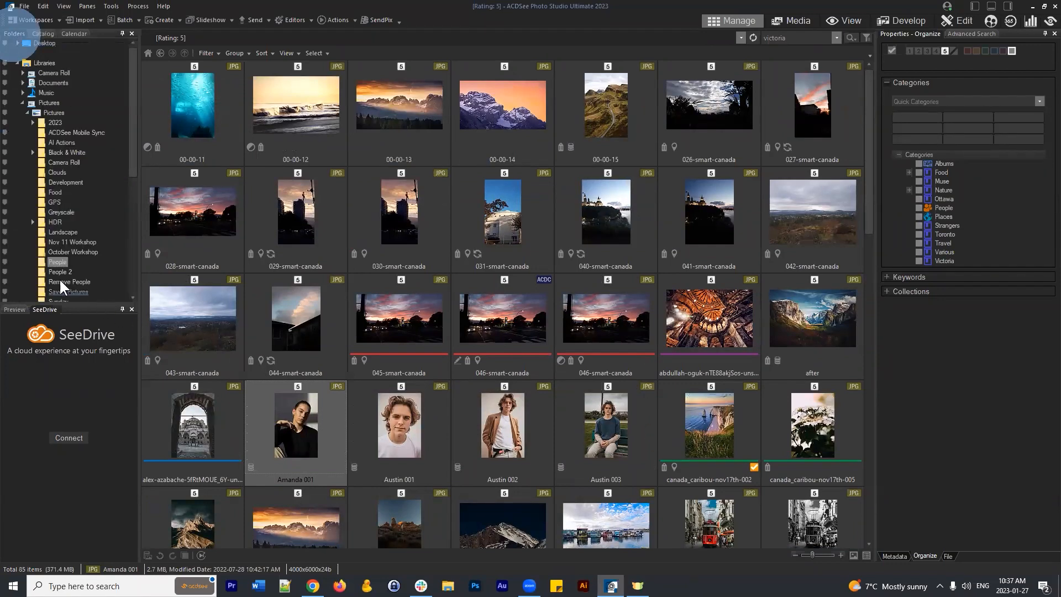
pyautogui.click(55, 262)
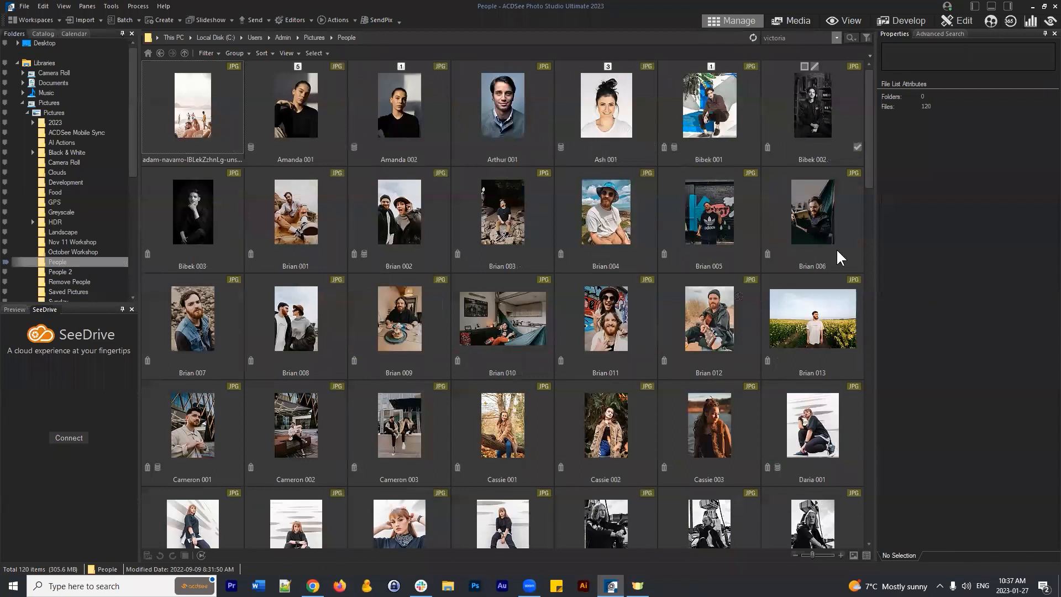
pyautogui.click(215, 229)
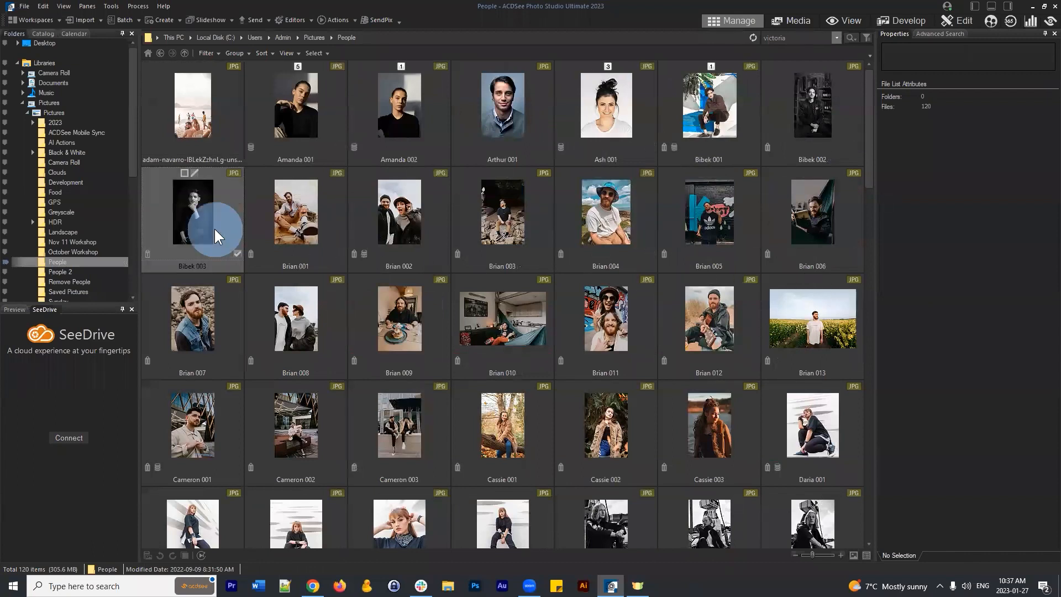
pyautogui.keyDown('shift'); pyautogui.click(832, 207); pyautogui.keyUp('shift')
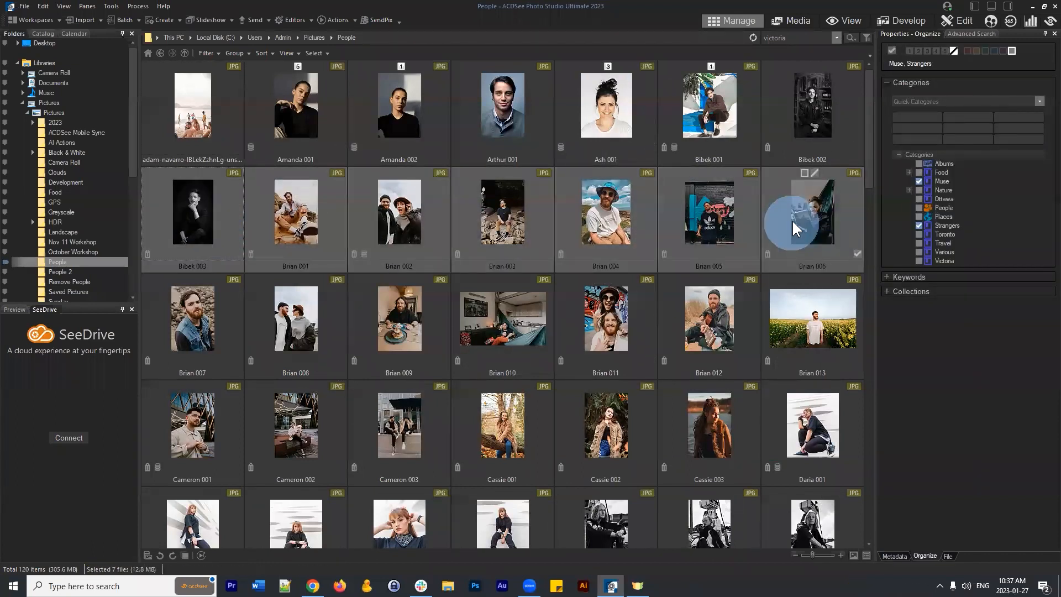
# - Repeat the range selection of the second row twice, finishing with only its first photo selected
pyautogui.click(209, 235)
pyautogui.keyDown('shift'); pyautogui.click(822, 209); pyautogui.keyUp('shift')
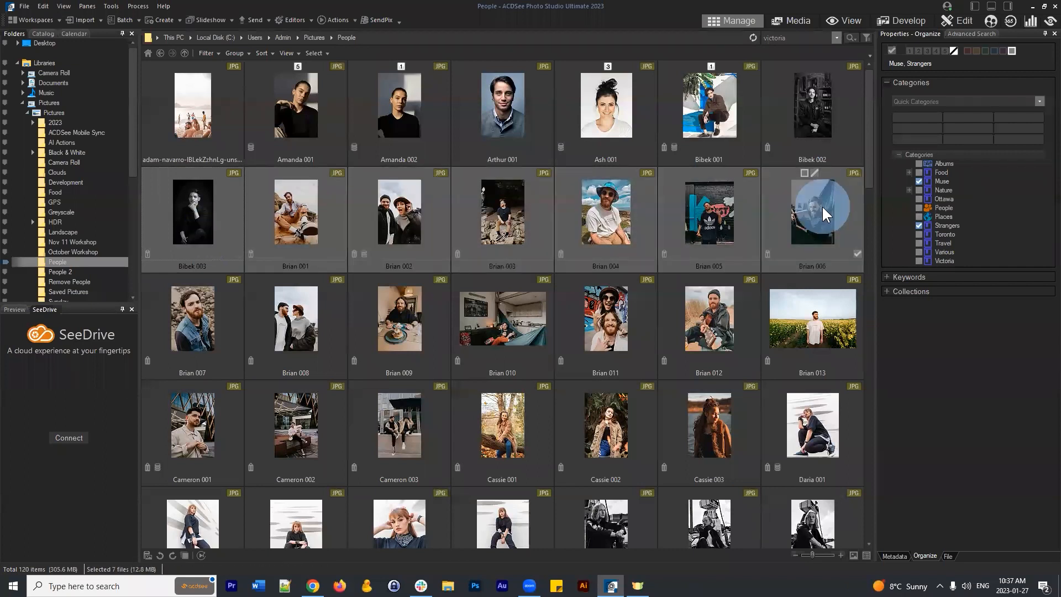
pyautogui.click(231, 215)
pyautogui.keyDown('shift'); pyautogui.click(787, 211); pyautogui.keyUp('shift')
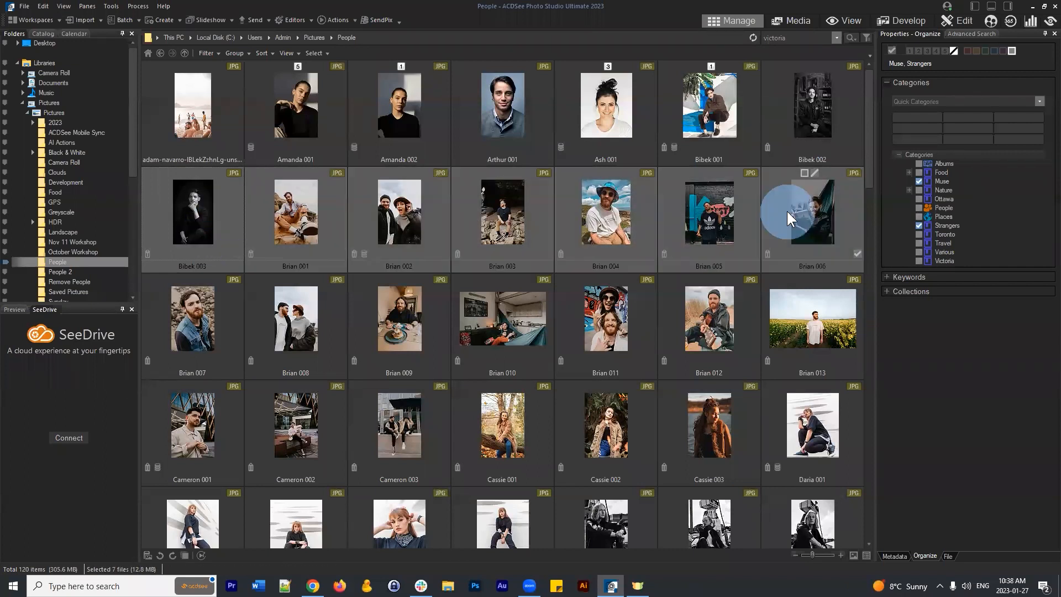
pyautogui.click(200, 210)
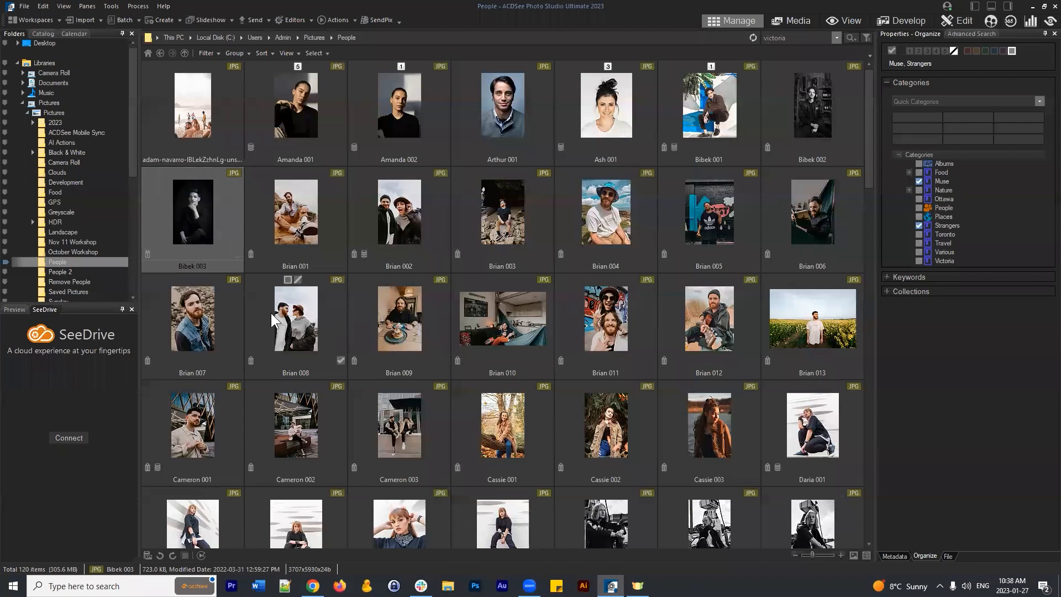
# - Extend the range selection from the second row's first photo through the end of the third row, then select only the second row's last photo
pyautogui.keyDown('shift'); pyautogui.click(791, 215); pyautogui.keyUp('shift')
pyautogui.keyDown('shift'); pyautogui.click(500, 316); pyautogui.keyUp('shift')
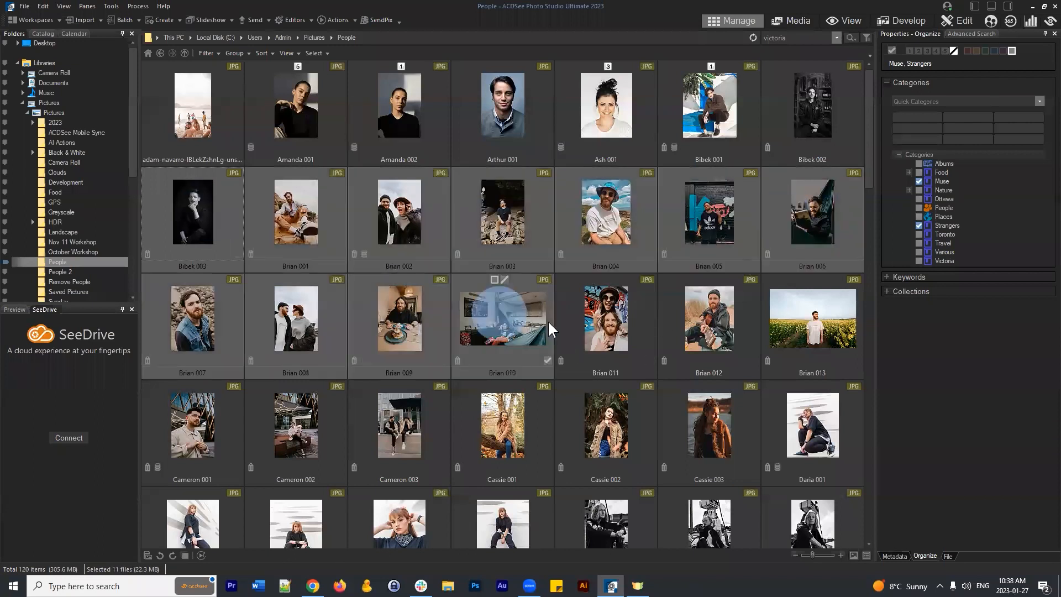
pyautogui.keyDown('shift'); pyautogui.click(794, 332); pyautogui.keyUp('shift')
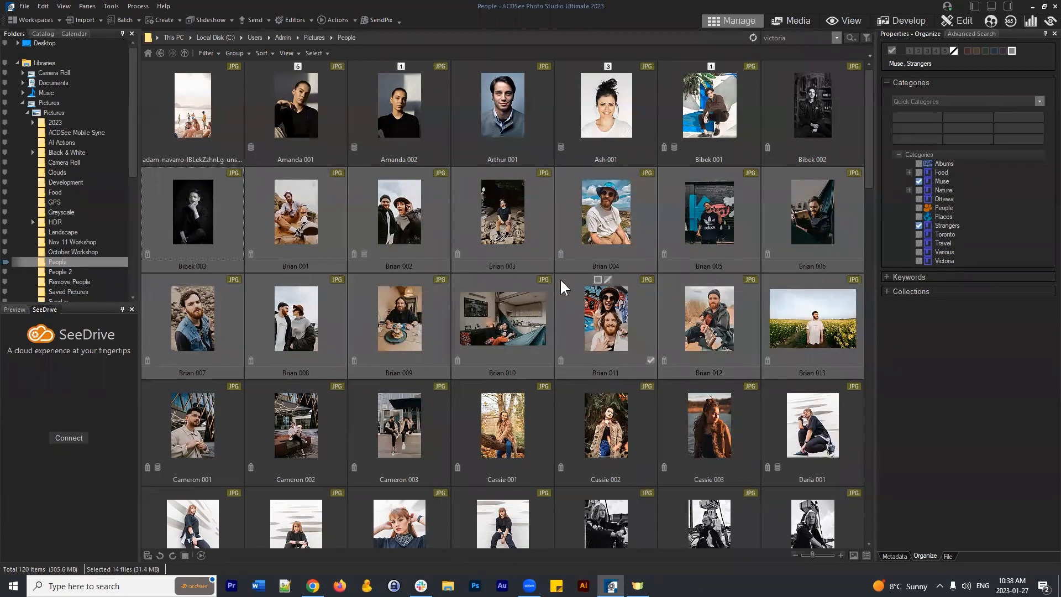
pyautogui.click(704, 287)
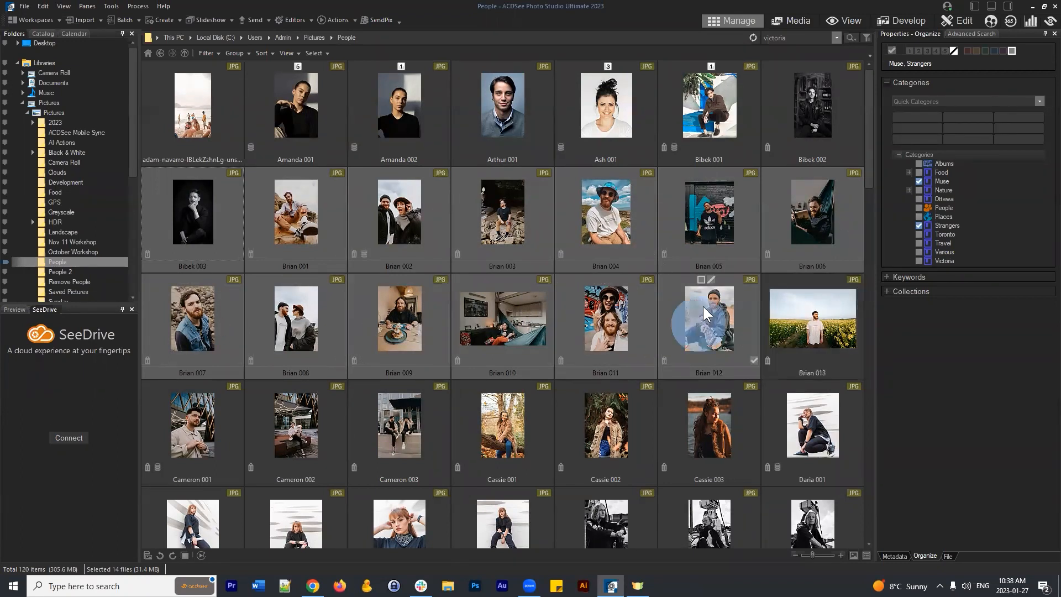
pyautogui.click(805, 222)
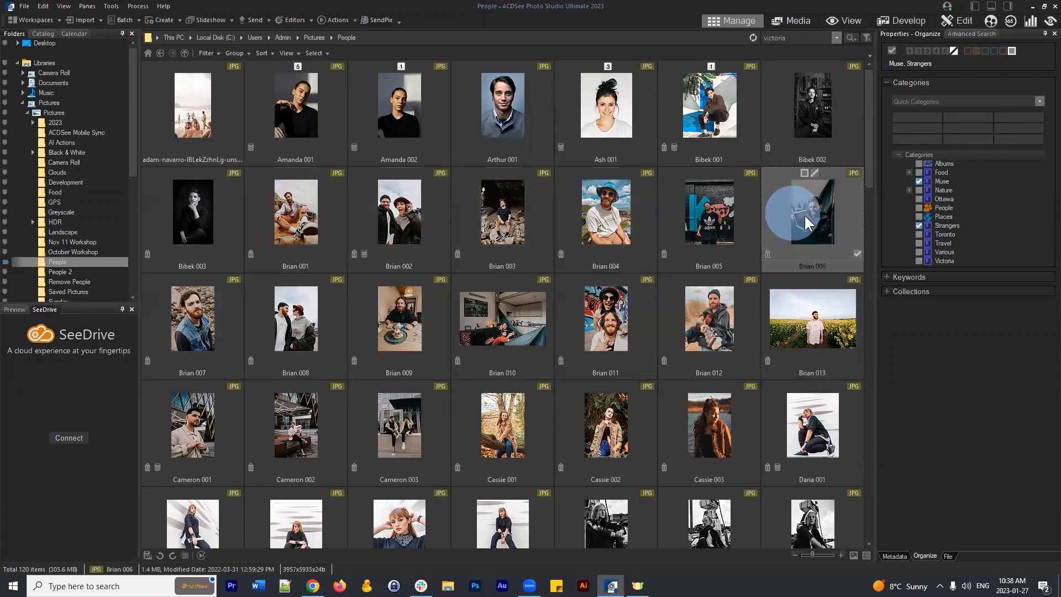
# - Select seven non-adjacent photos one by one in a zigzag across the second and third rows
pyautogui.click(205, 227)
pyautogui.click(299, 328)
pyautogui.keyDown('ctrl'); pyautogui.click(387, 224); pyautogui.keyUp('ctrl')
pyautogui.keyDown('ctrl'); pyautogui.click(496, 337); pyautogui.keyUp('ctrl')
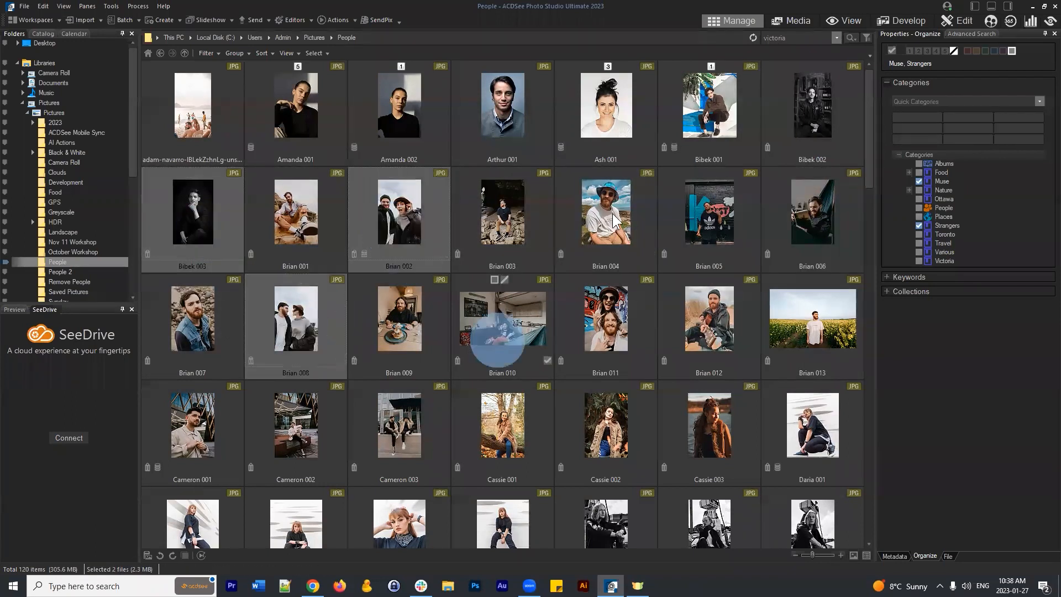
pyautogui.keyDown('ctrl'); pyautogui.click(611, 214); pyautogui.keyUp('ctrl')
pyautogui.keyDown('ctrl'); pyautogui.click(718, 338); pyautogui.keyUp('ctrl')
pyautogui.keyDown('ctrl'); pyautogui.click(818, 217); pyautogui.keyUp('ctrl')
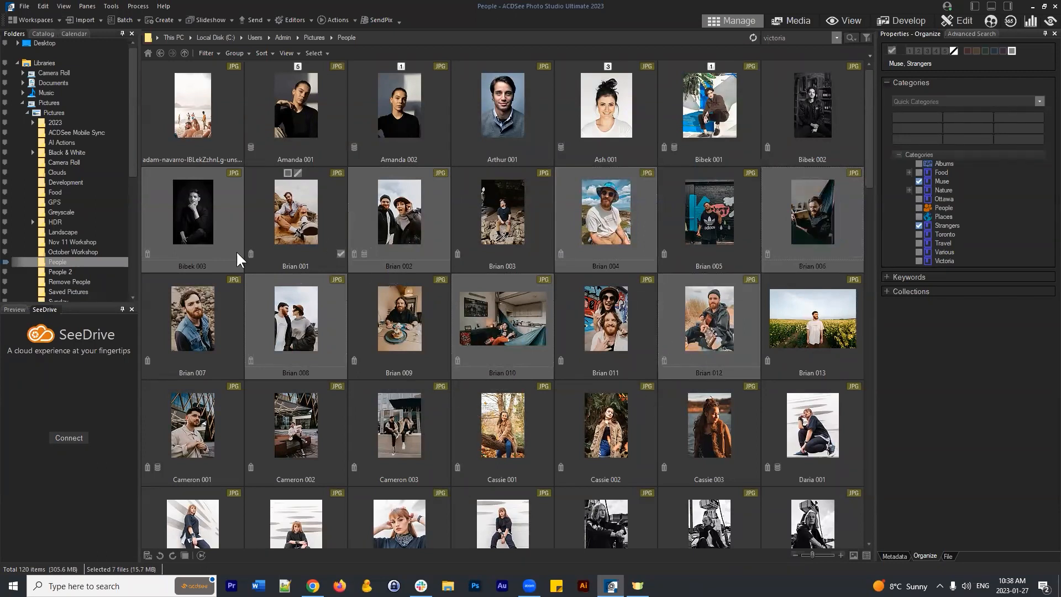
# - Reselect the second row as a range, then replace it with individually picked alternate second-row photos plus every third-row photo
pyautogui.click(210, 230)
pyautogui.keyDown('shift'); pyautogui.click(801, 225); pyautogui.keyUp('shift')
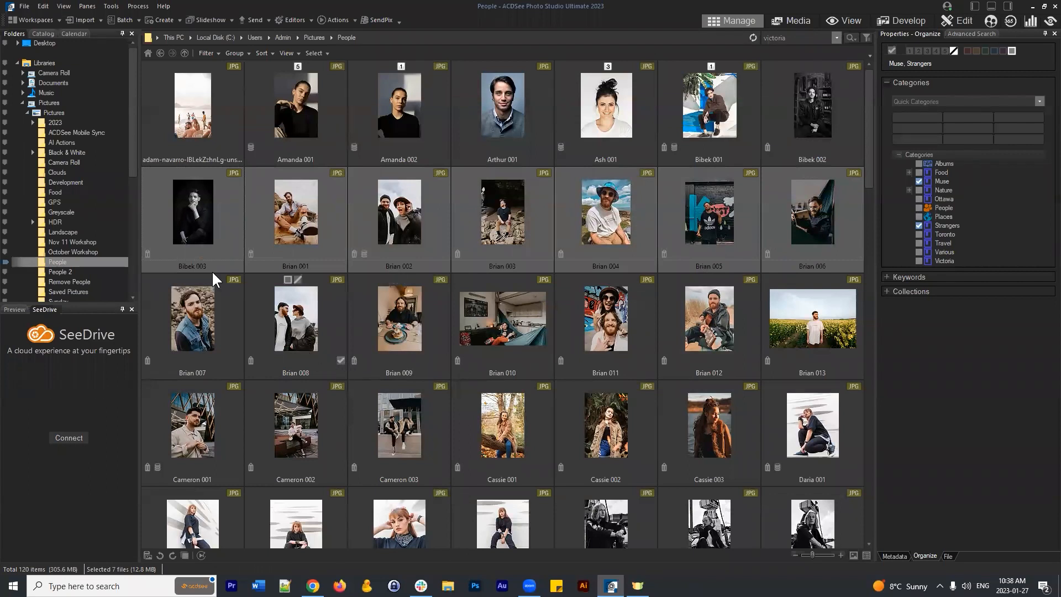
pyautogui.click(202, 243)
pyautogui.keyDown('ctrl'); pyautogui.click(284, 331); pyautogui.keyUp('ctrl')
pyautogui.keyDown('ctrl'); pyautogui.click(201, 331); pyautogui.keyUp('ctrl')
pyautogui.keyDown('ctrl'); pyautogui.click(406, 210); pyautogui.keyUp('ctrl')
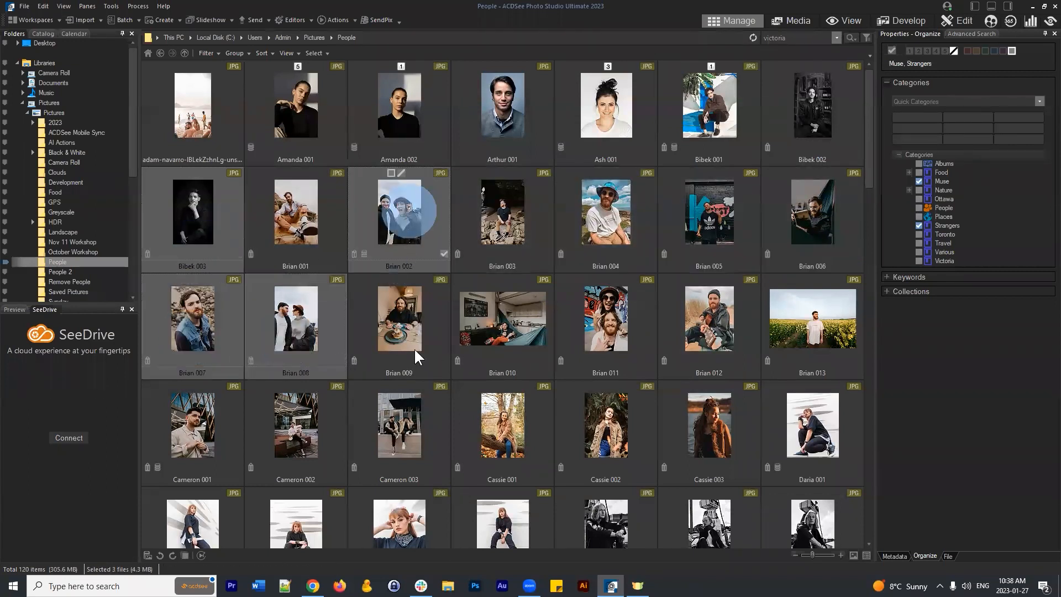
pyautogui.keyDown('ctrl'); pyautogui.click(414, 354); pyautogui.keyUp('ctrl')
pyautogui.keyDown('ctrl'); pyautogui.click(508, 315); pyautogui.keyUp('ctrl')
pyautogui.keyDown('ctrl'); pyautogui.click(608, 221); pyautogui.keyUp('ctrl')
pyautogui.keyDown('ctrl'); pyautogui.click(630, 309); pyautogui.keyUp('ctrl')
pyautogui.keyDown('ctrl'); pyautogui.click(698, 320); pyautogui.keyUp('ctrl')
pyautogui.keyDown('ctrl'); pyautogui.click(782, 238); pyautogui.keyUp('ctrl')
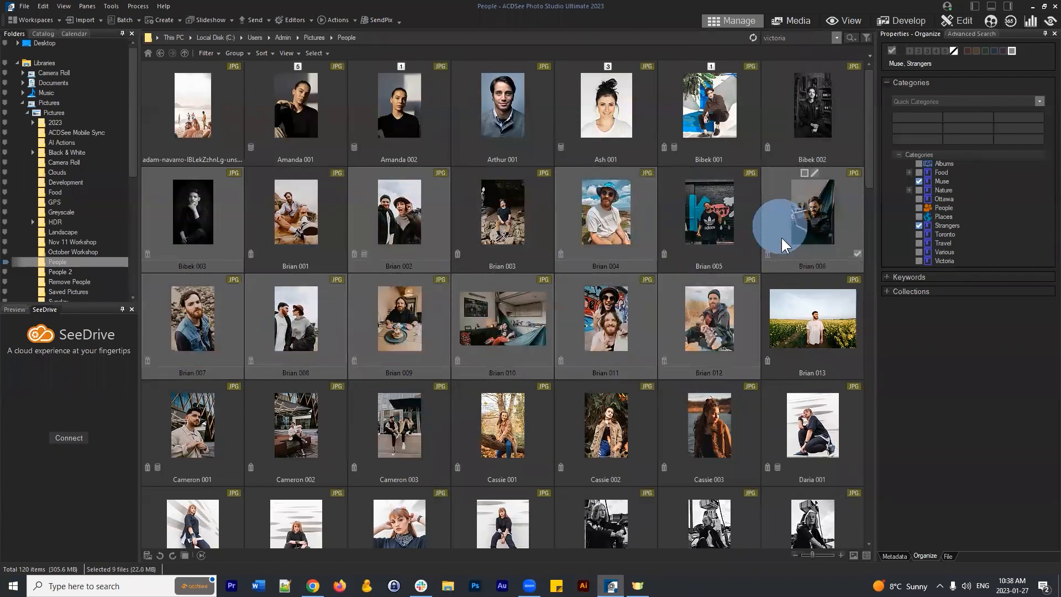
pyautogui.keyDown('ctrl'); pyautogui.click(794, 334); pyautogui.keyUp('ctrl')
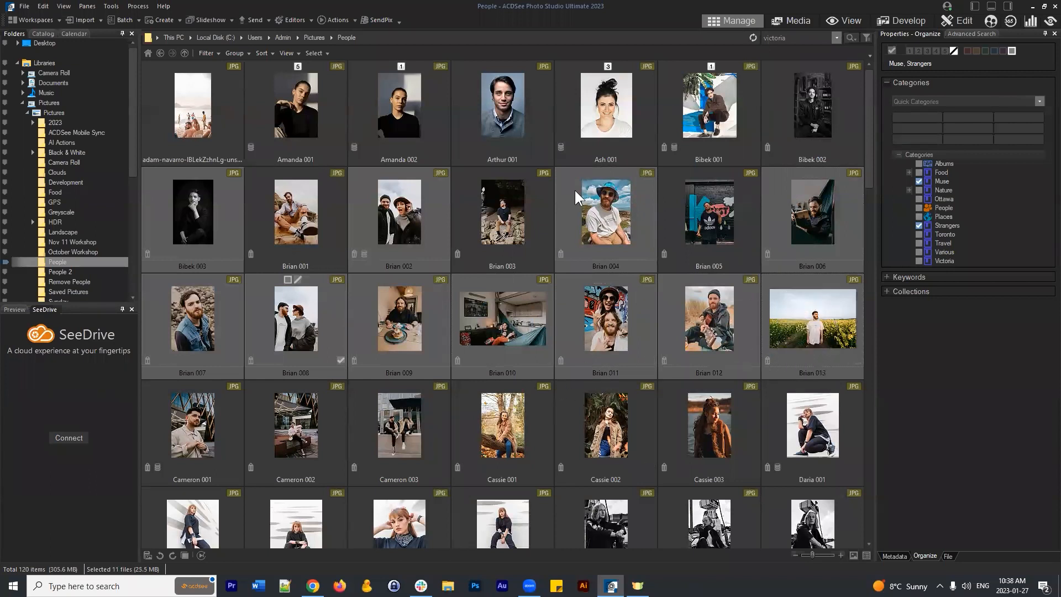
# - Select all seven second-row photos as a range, rate them 4, change the rating to 5, and release the group selection
pyautogui.click(189, 209)
pyautogui.keyDown('shift'); pyautogui.click(782, 217); pyautogui.keyUp('shift')
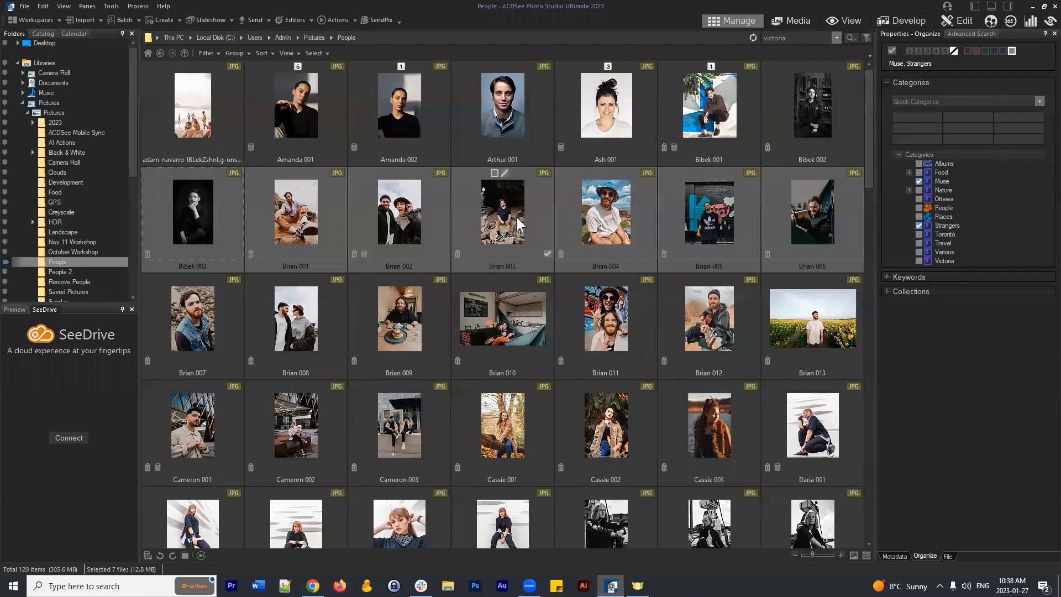
pyautogui.click(945, 51)
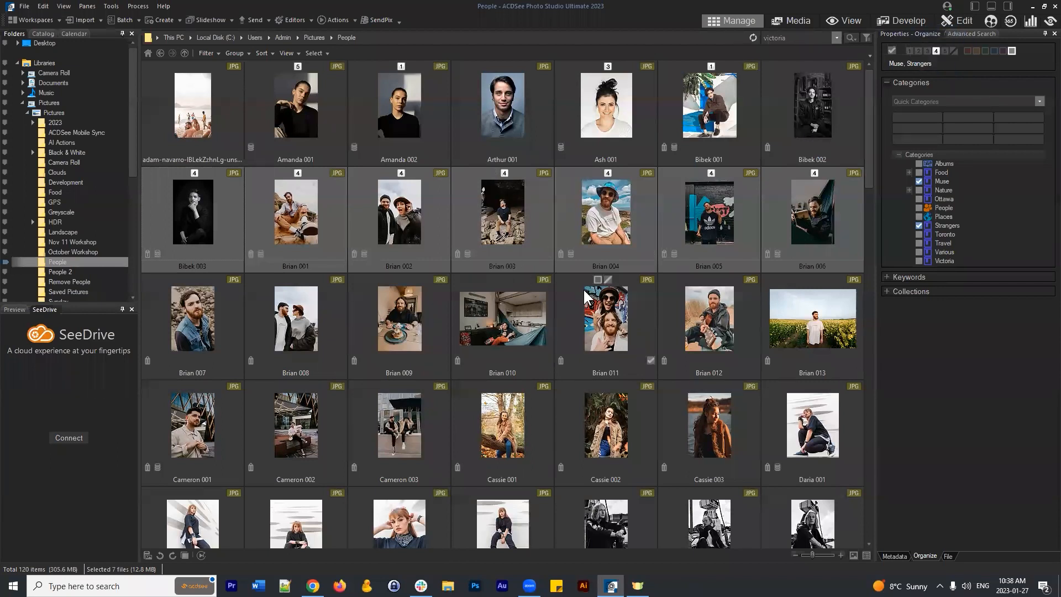
pyautogui.hotkey('ctrl', '5')
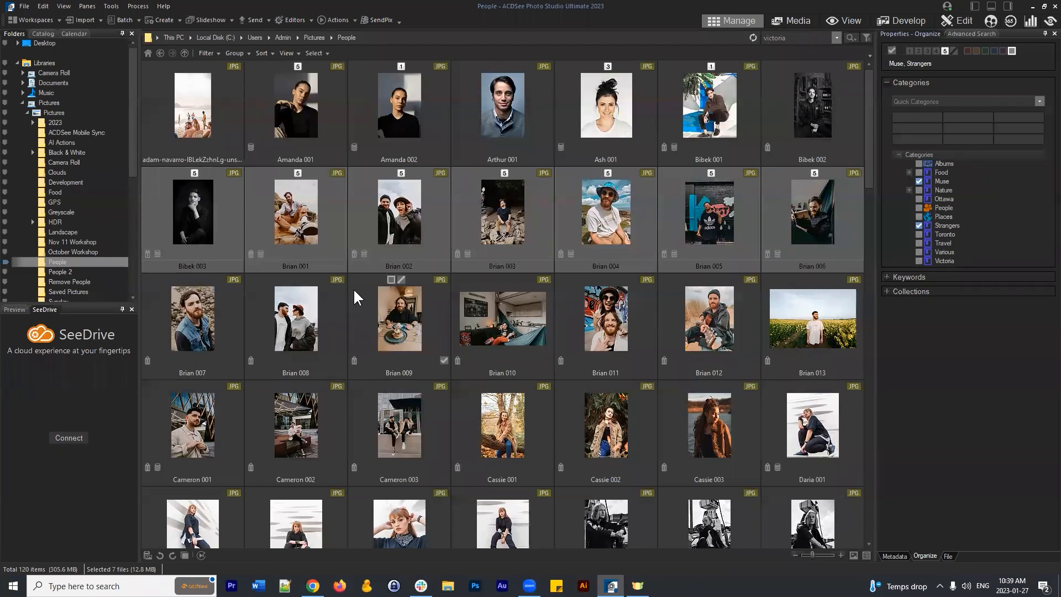
pyautogui.click(296, 244)
pyautogui.click(397, 307)
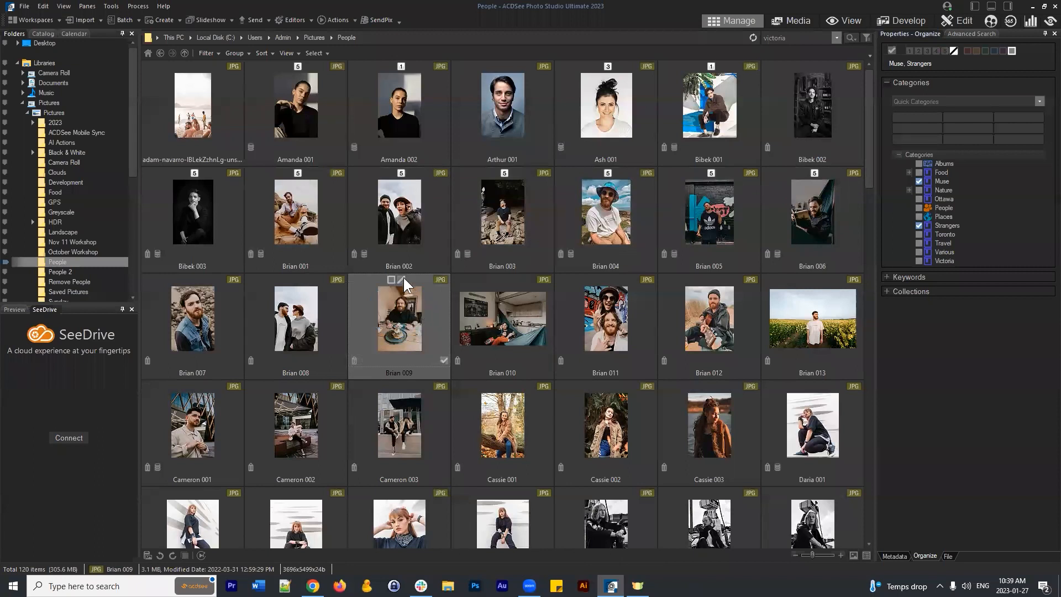
# - List all photos rated Five through the Catalog and select the seven newly rated People photos as a range
pyautogui.click(42, 33)
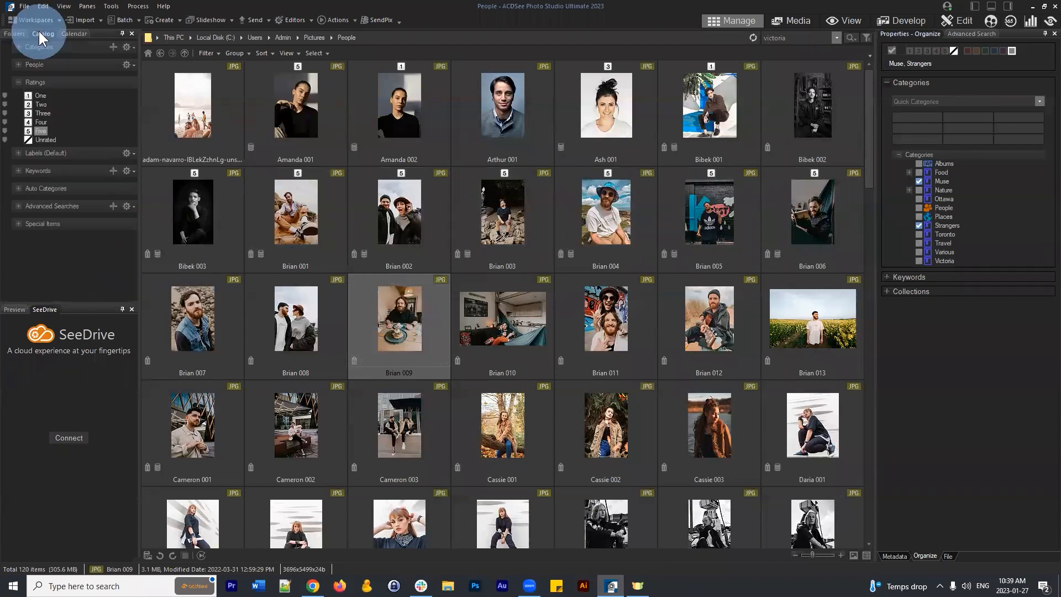
pyautogui.click(42, 131)
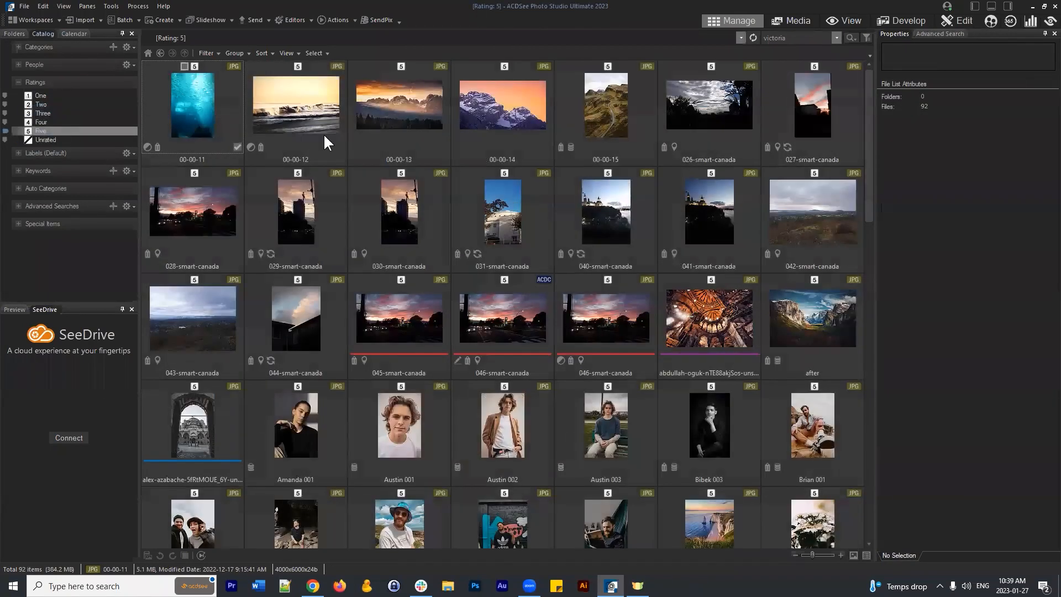
pyautogui.scroll(-1, 539, 223)
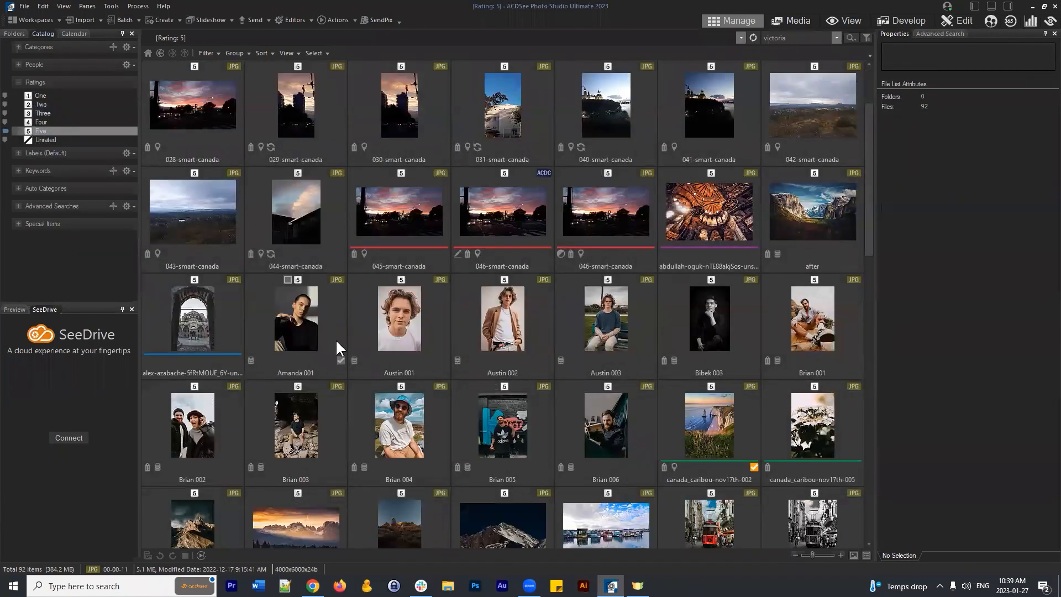
pyautogui.click(320, 334)
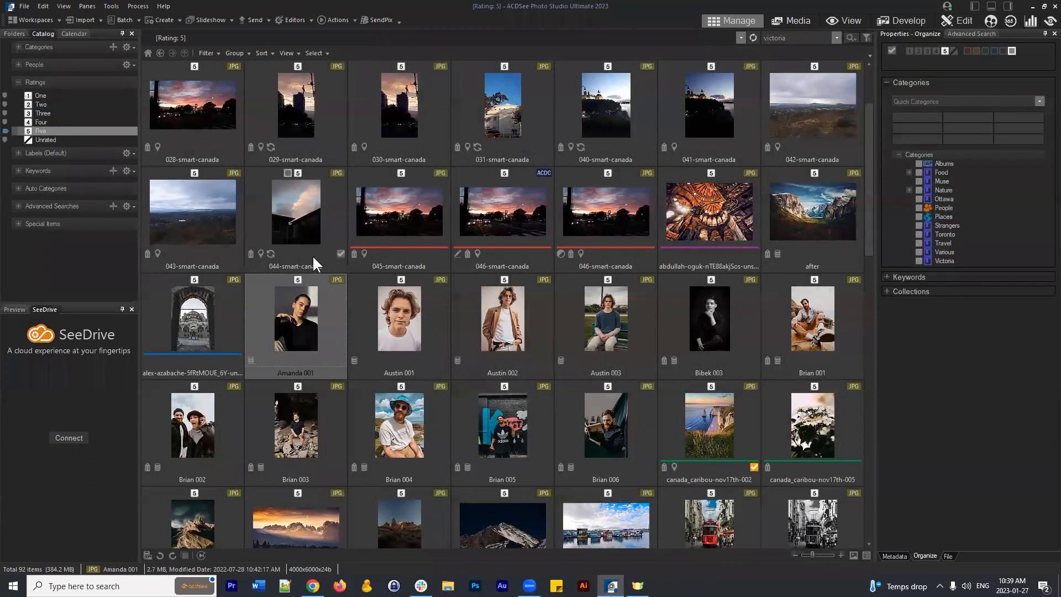
pyautogui.click(308, 319)
pyautogui.click(728, 307)
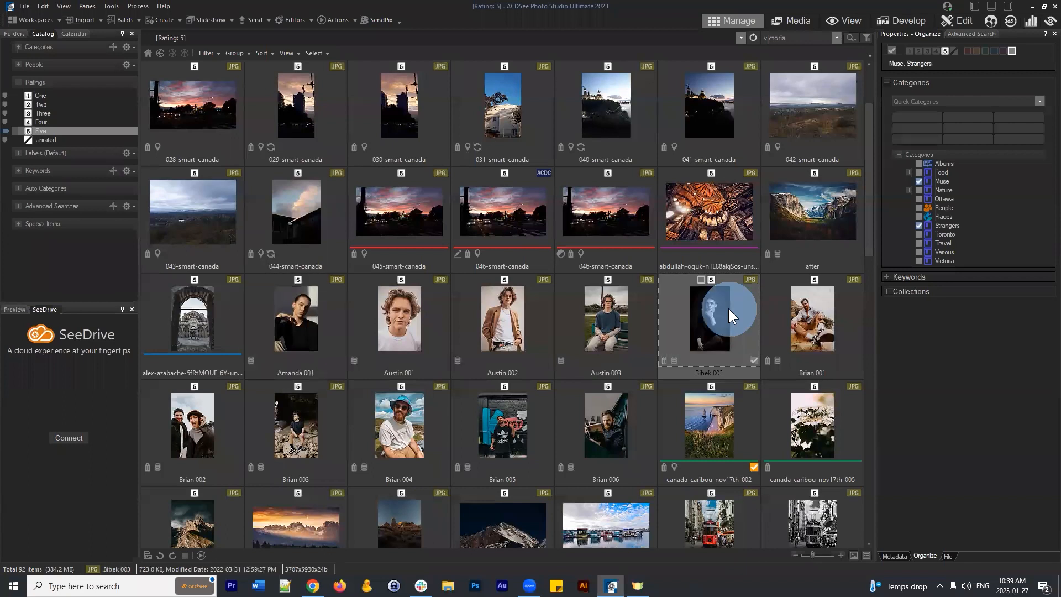
pyautogui.keyDown('shift'); pyautogui.click(608, 399); pyautogui.keyUp('shift')
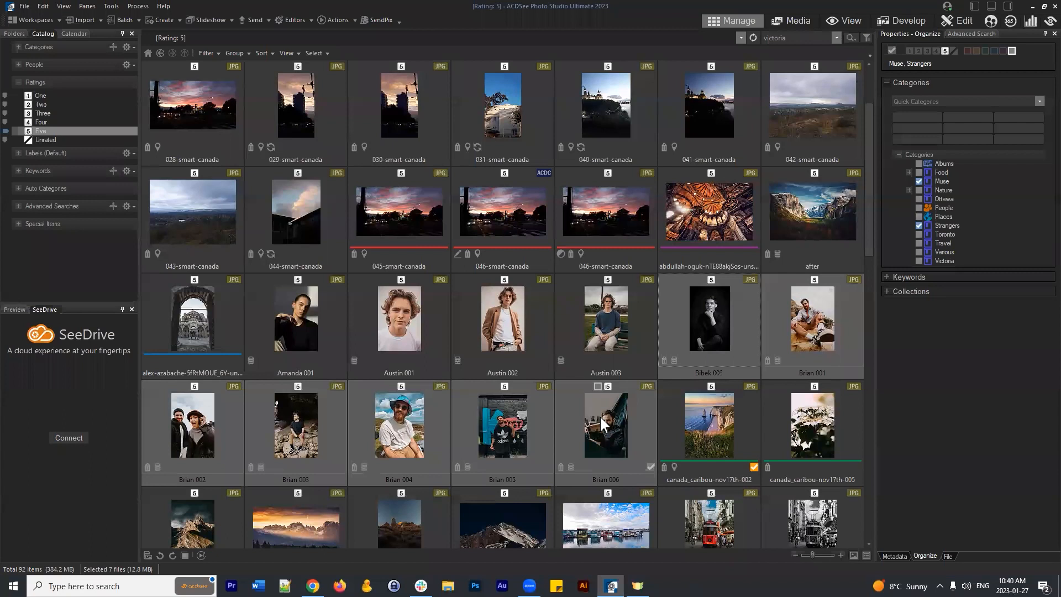
# - Collapse the Categories group in the selected photos' properties, review their Keywords, and collapse that group too
pyautogui.click(958, 83)
pyautogui.click(919, 275)
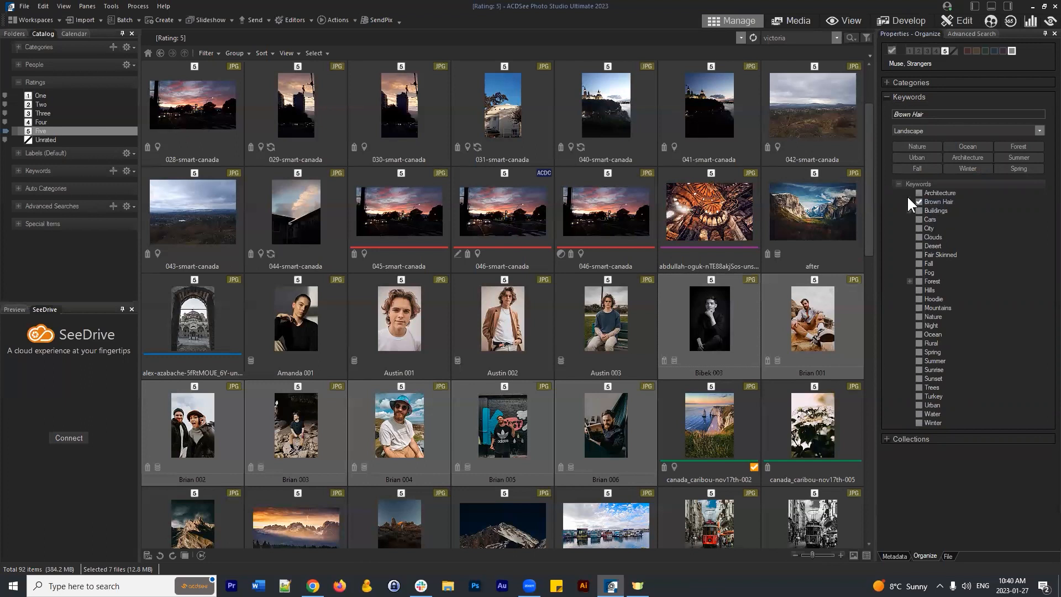
pyautogui.click(890, 98)
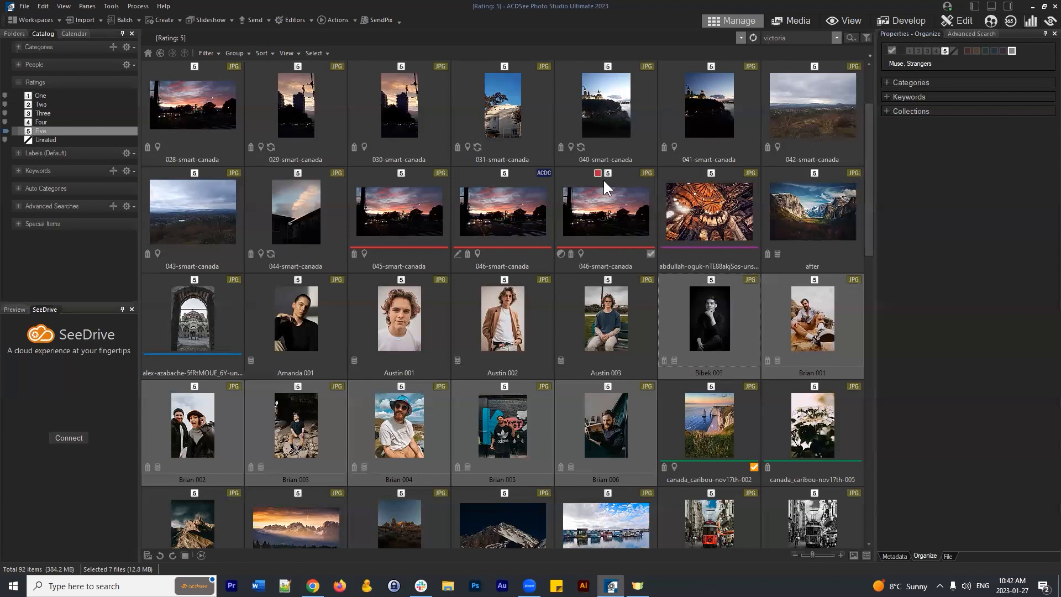
# - Replace the Catalog's expanded Ratings group with Categories and show the photos in the Nature category
pyautogui.click(18, 82)
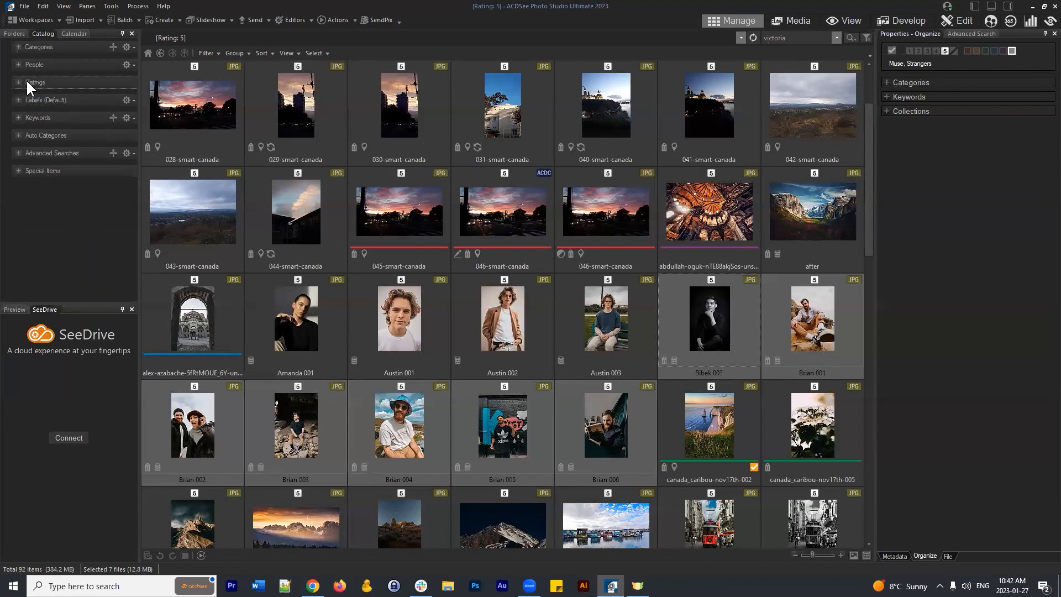
pyautogui.click(19, 47)
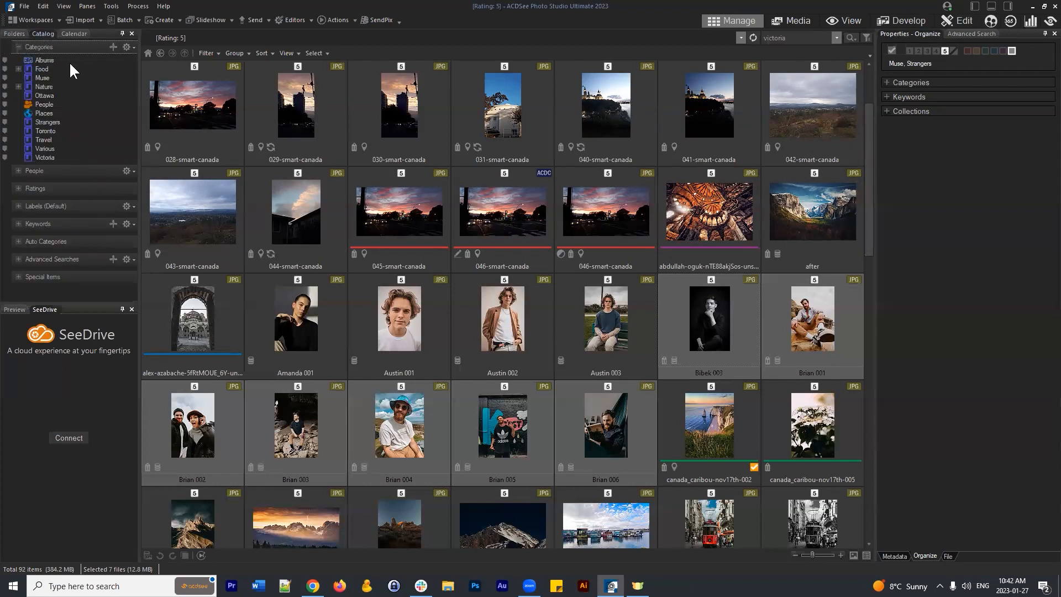
pyautogui.click(51, 86)
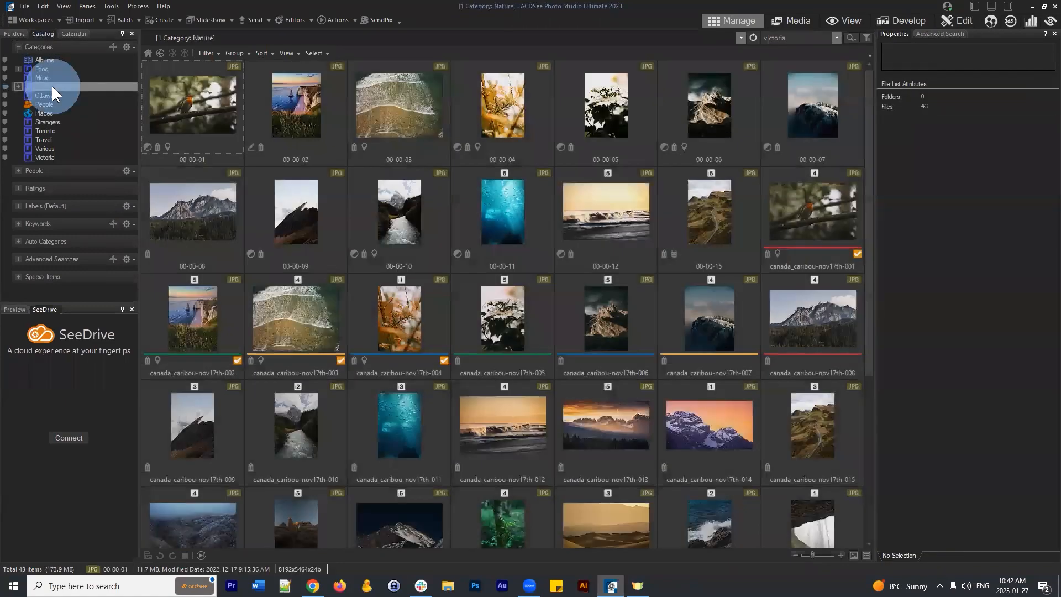
# - Browse the Nature category results from beginning to end and examine which photos it contains
pyautogui.scroll(-5, 444, 181)
pyautogui.scroll(5, 469, 311)
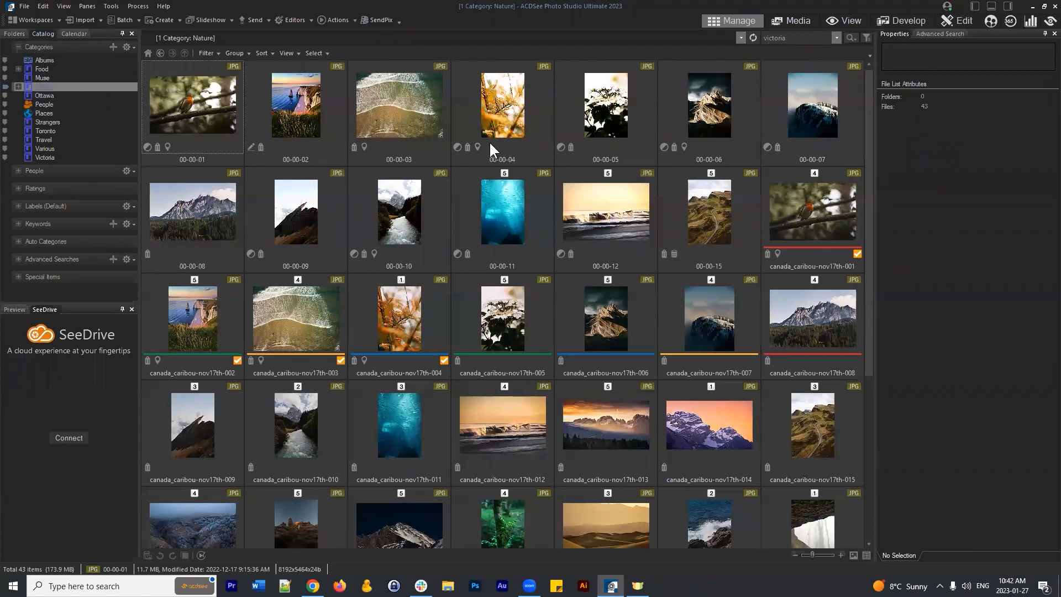
pyautogui.scroll(-5, 556, 260)
pyautogui.scroll(5, 573, 473)
pyautogui.scroll(-5, 485, 286)
pyautogui.scroll(5, 498, 225)
pyautogui.scroll(-5, 540, 218)
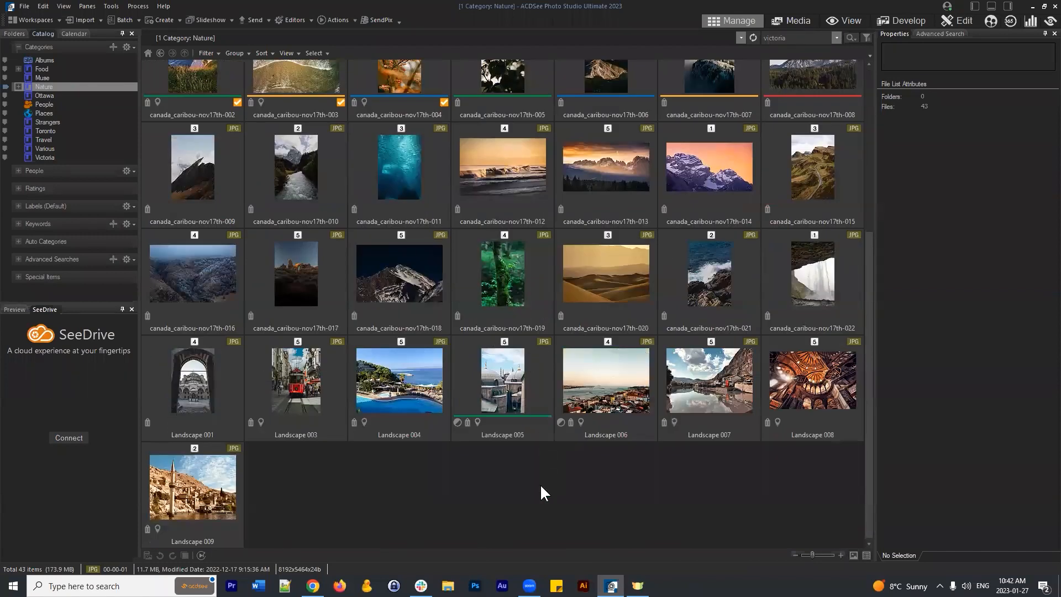
pyautogui.scroll(5, 539, 487)
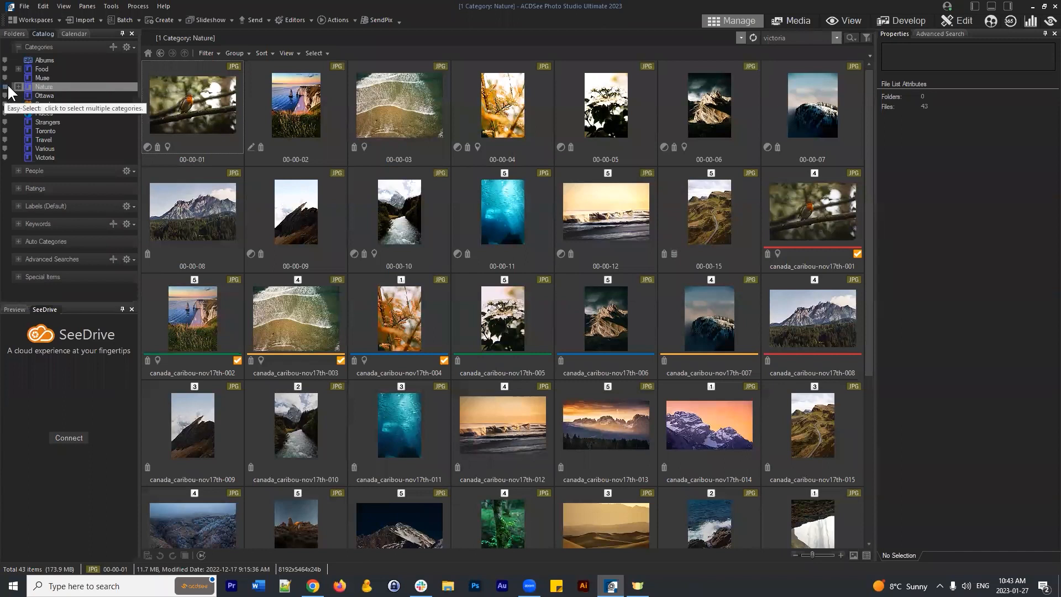
# - Use Easy-Select to narrow the Nature category to photos rated Five, then switch the rating filter to One
pyautogui.click(19, 188)
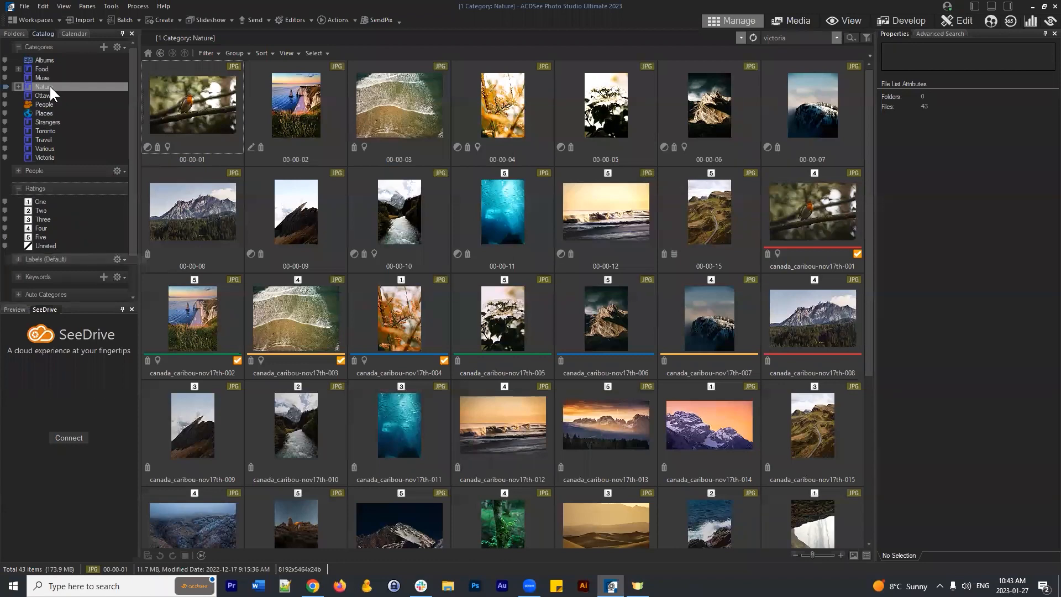
pyautogui.click(5, 237)
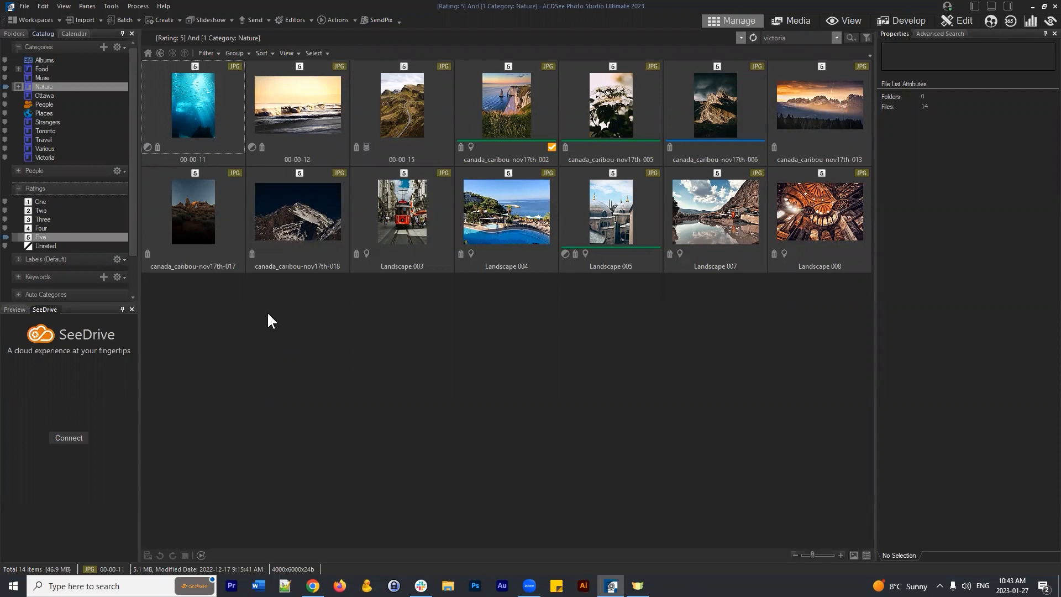
pyautogui.click(5, 237)
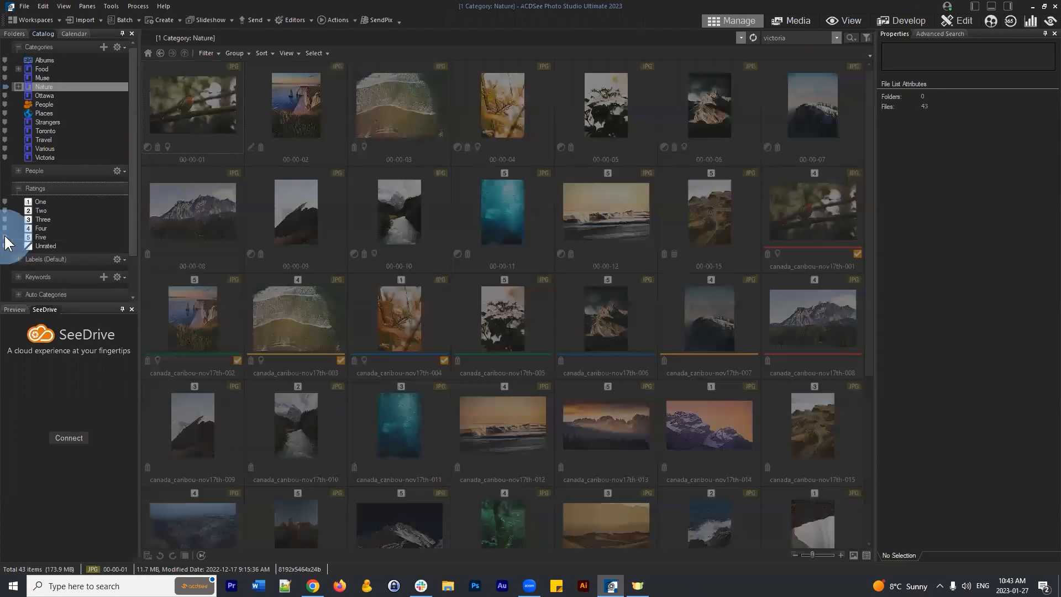
pyautogui.click(5, 202)
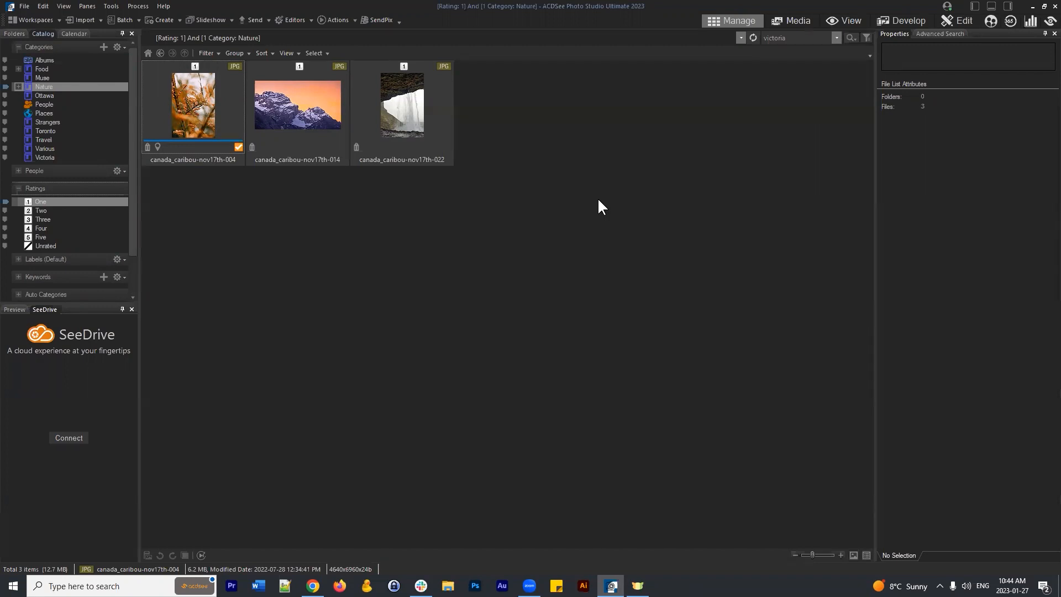
# - Examine the file properties of the one-rated waterfall and mountain photos, including their folder location
pyautogui.click(408, 107)
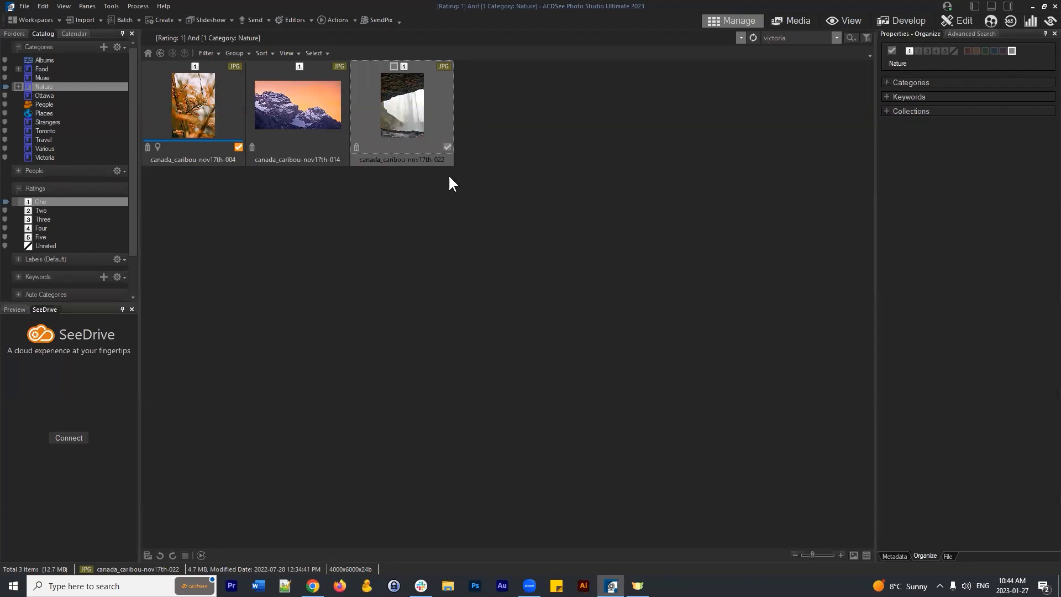
pyautogui.click(947, 556)
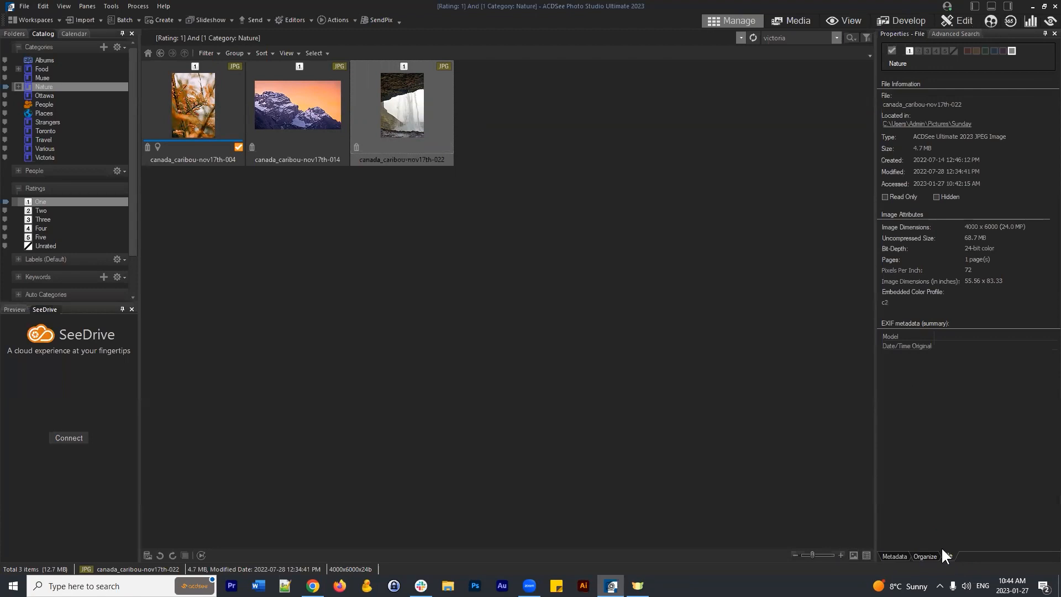
pyautogui.click(290, 124)
pyautogui.click(433, 105)
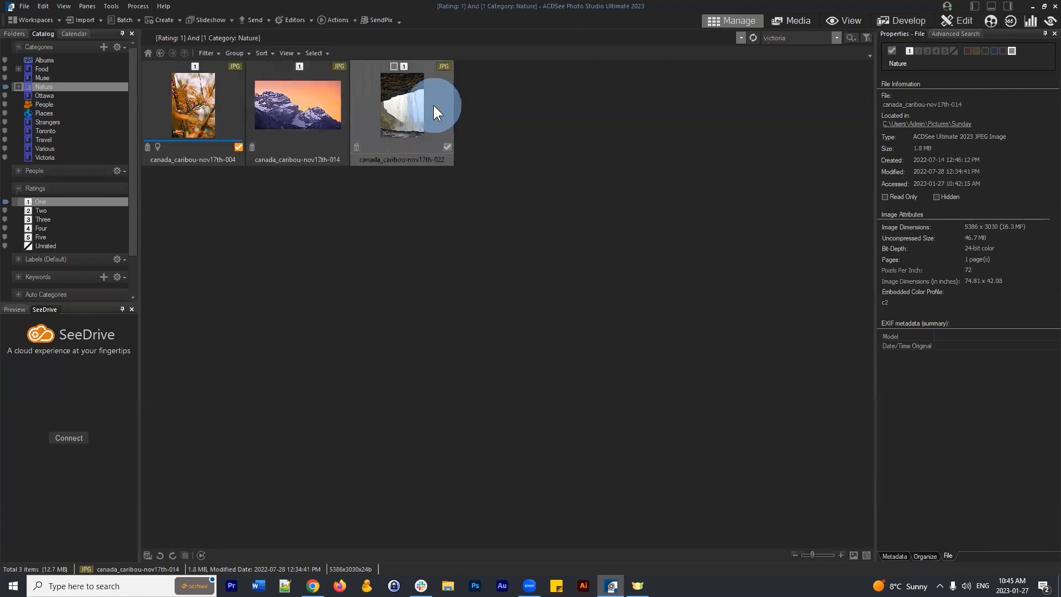
# - Compare the file properties of the one-rated mountain and waterfall photos, then browse to the waterfall photo's containing folder
pyautogui.click(257, 112)
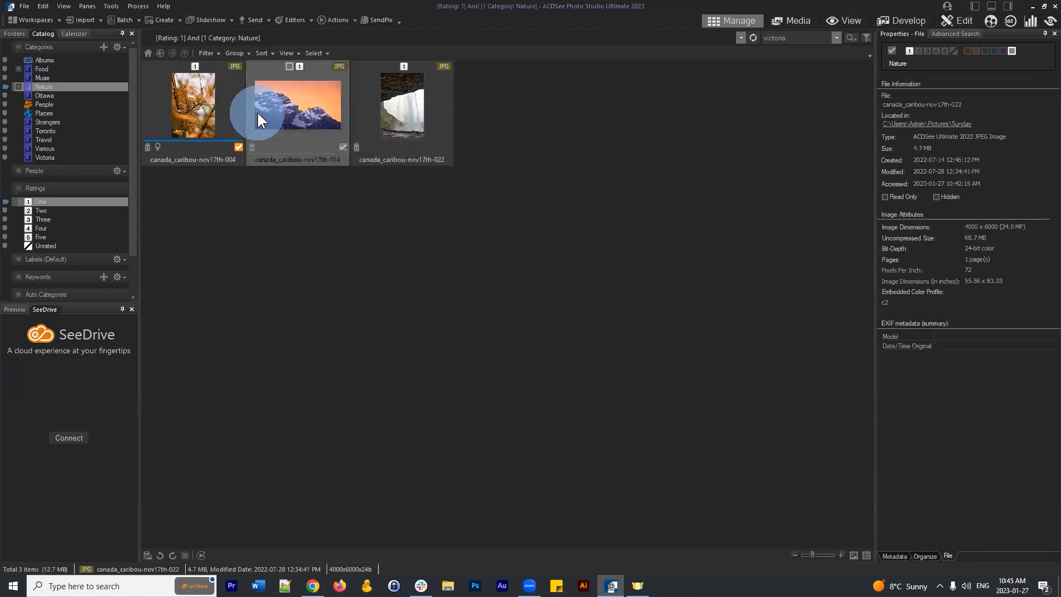
pyautogui.click(389, 109)
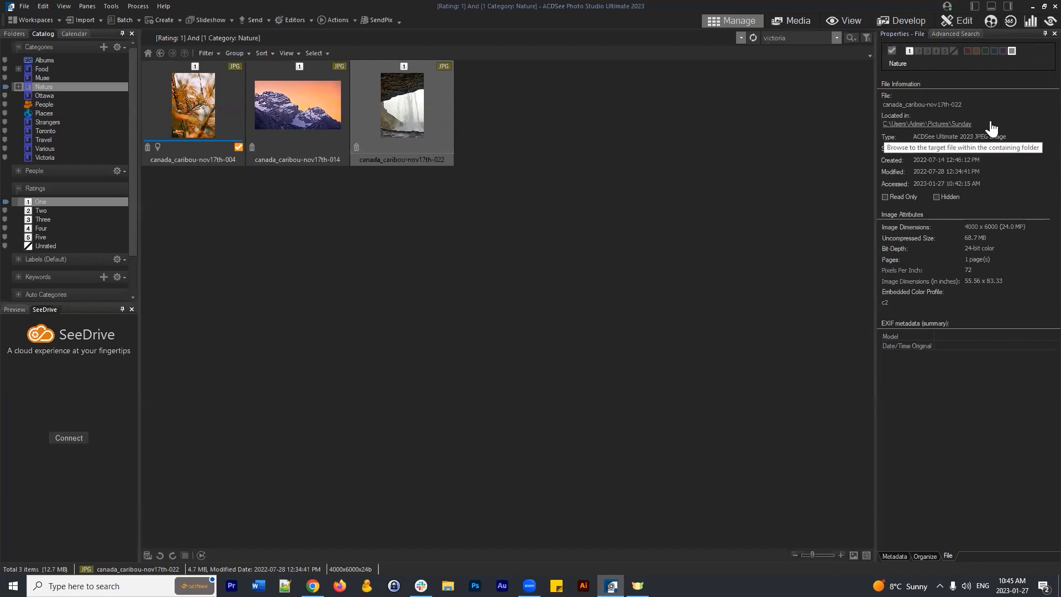
pyautogui.click(964, 124)
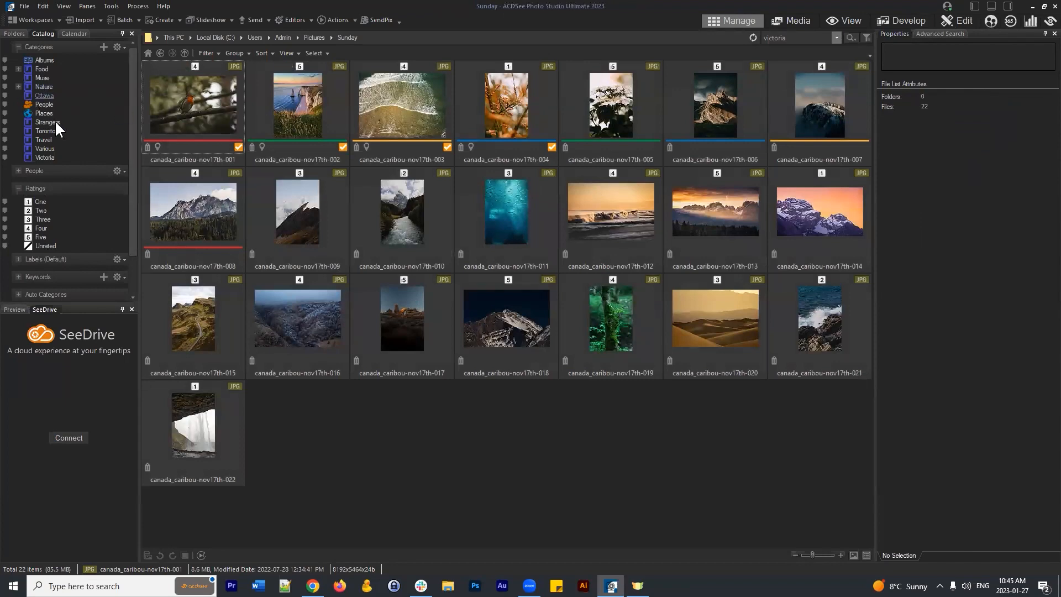
# - Show the Nature category, narrow it with Easy-Select to photos rated Five, and view photo 00-00-12's file location
pyautogui.click(44, 87)
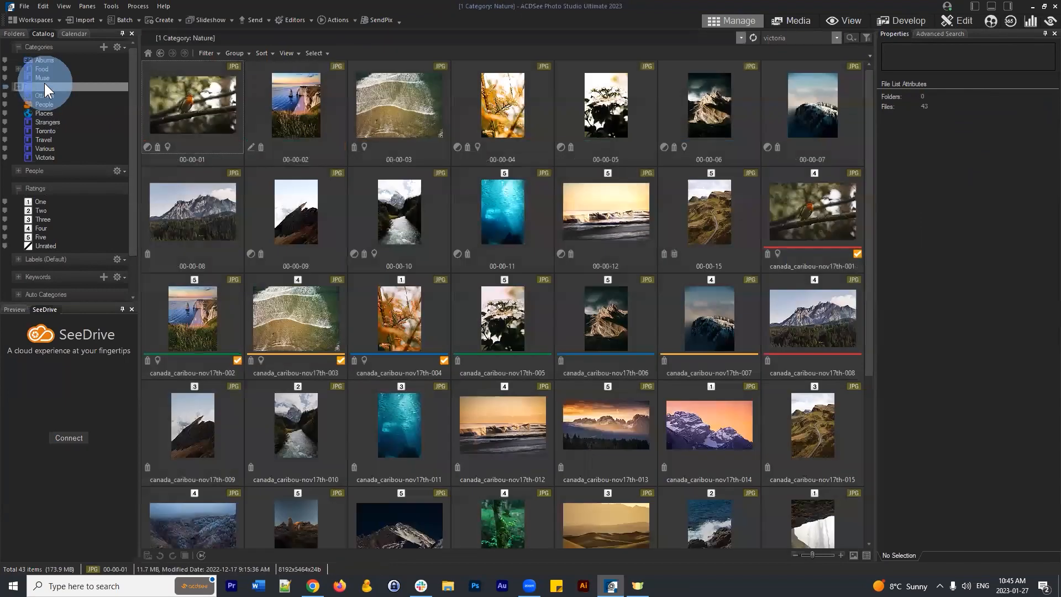
pyautogui.click(6, 238)
pyautogui.click(338, 108)
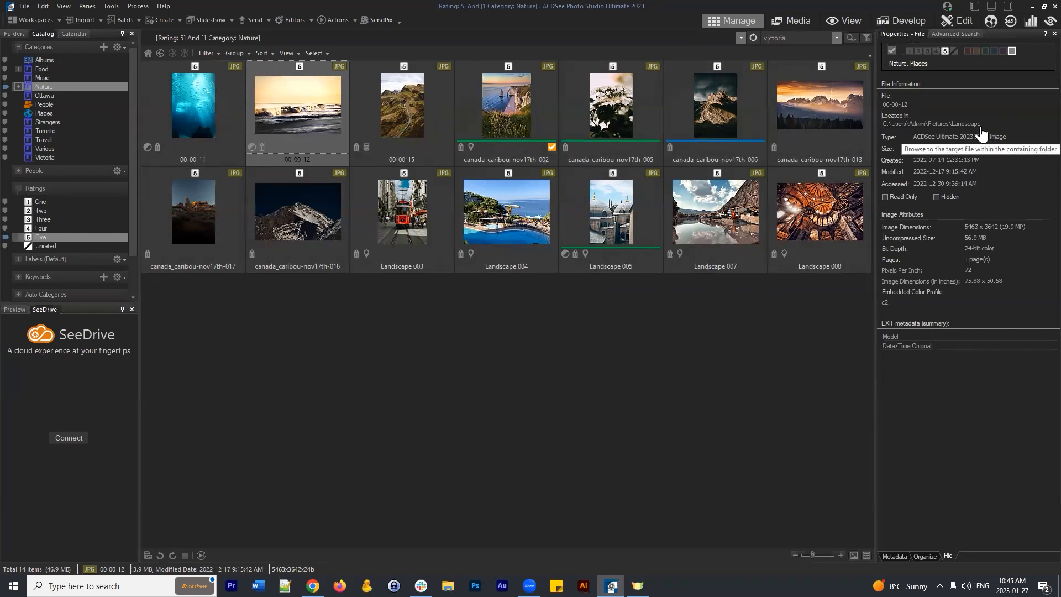
# - Compare the file properties and folder locations of the five-rated white flower, dark mountain peak and Landscape photos
pyautogui.click(620, 120)
pyautogui.click(714, 123)
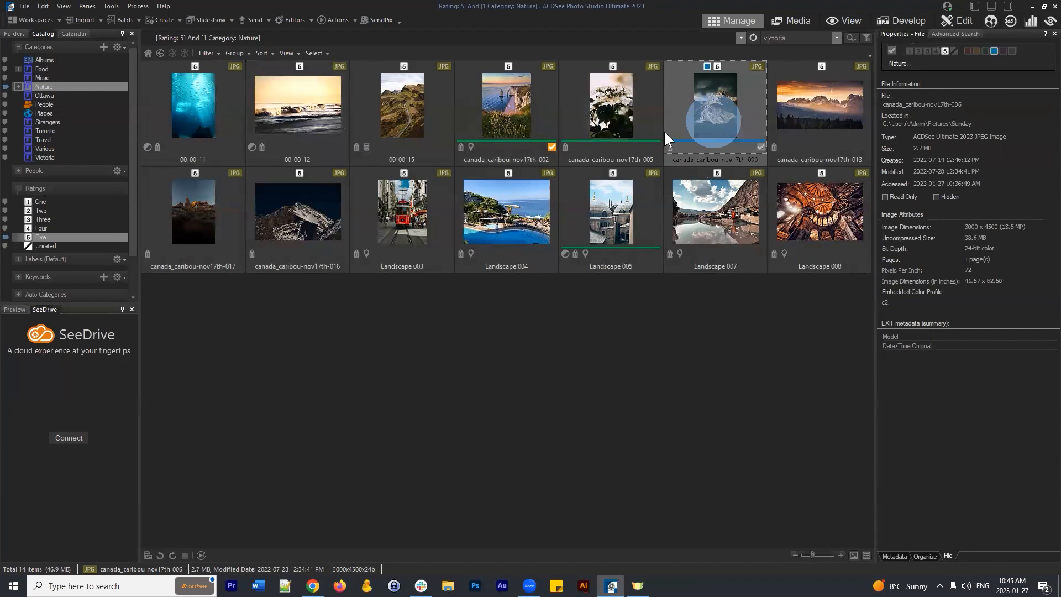
pyautogui.click(627, 123)
pyautogui.click(728, 105)
pyautogui.click(637, 116)
pyautogui.click(719, 107)
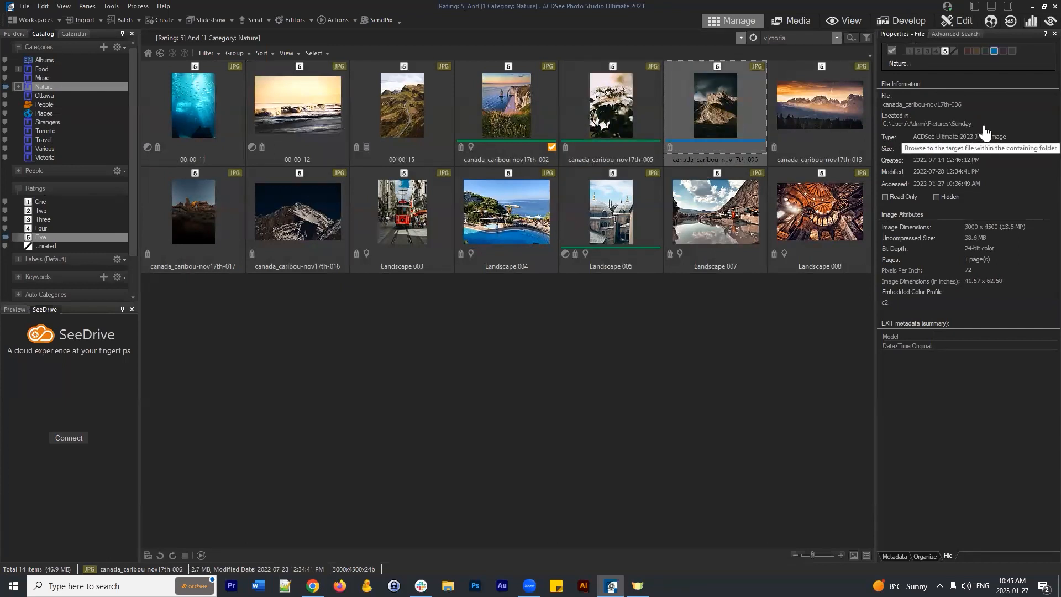
pyautogui.click(711, 224)
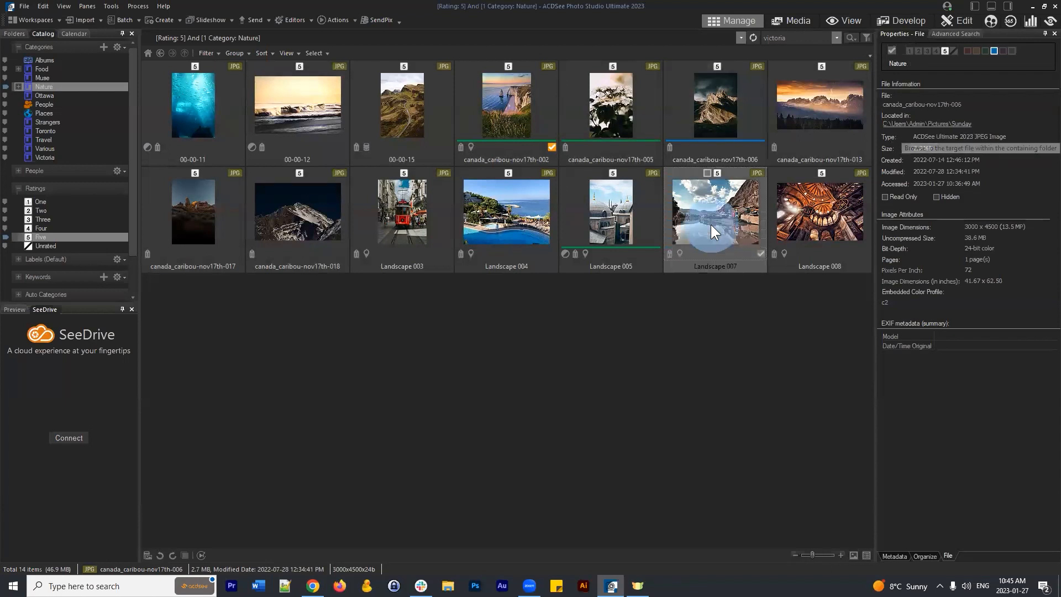
pyautogui.click(801, 212)
pyautogui.click(653, 216)
pyautogui.click(623, 151)
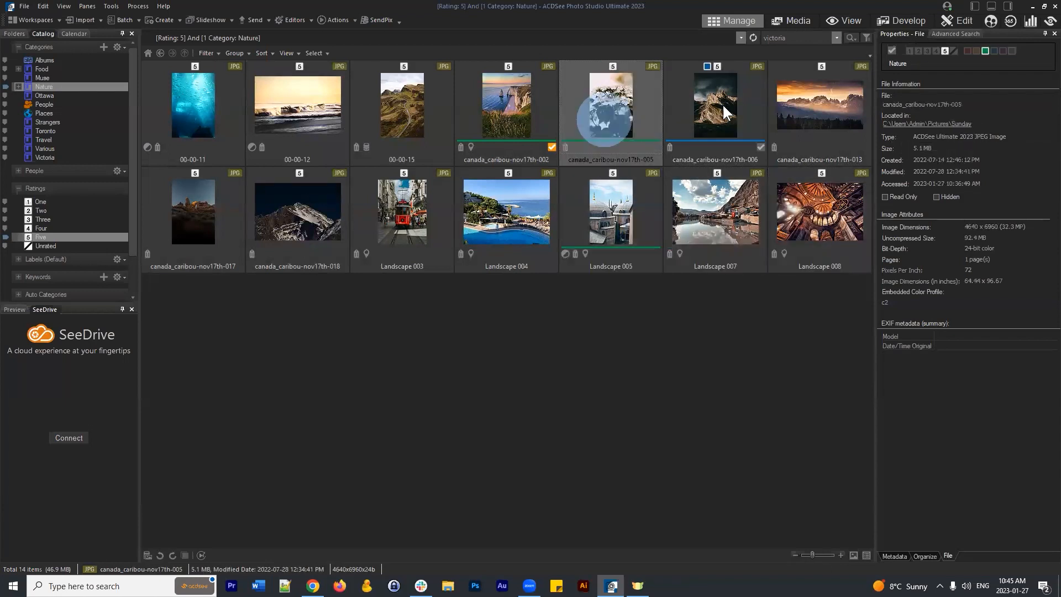
pyautogui.click(713, 108)
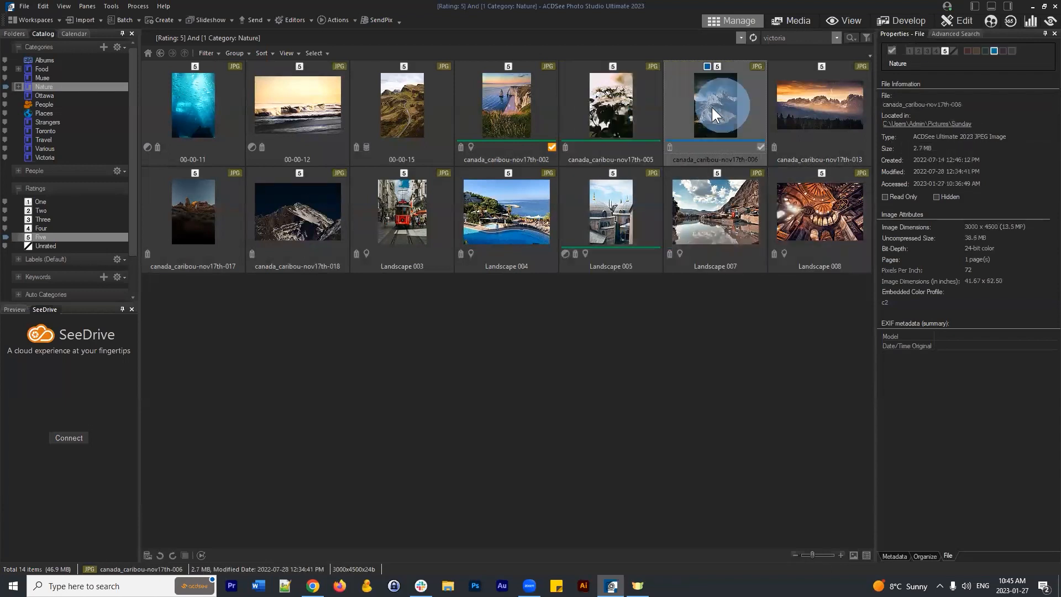
# - Compare the folder location of Landscape 005 with that of canada_caribou-nov17th-005 in the file properties
pyautogui.click(513, 205)
pyautogui.click(598, 214)
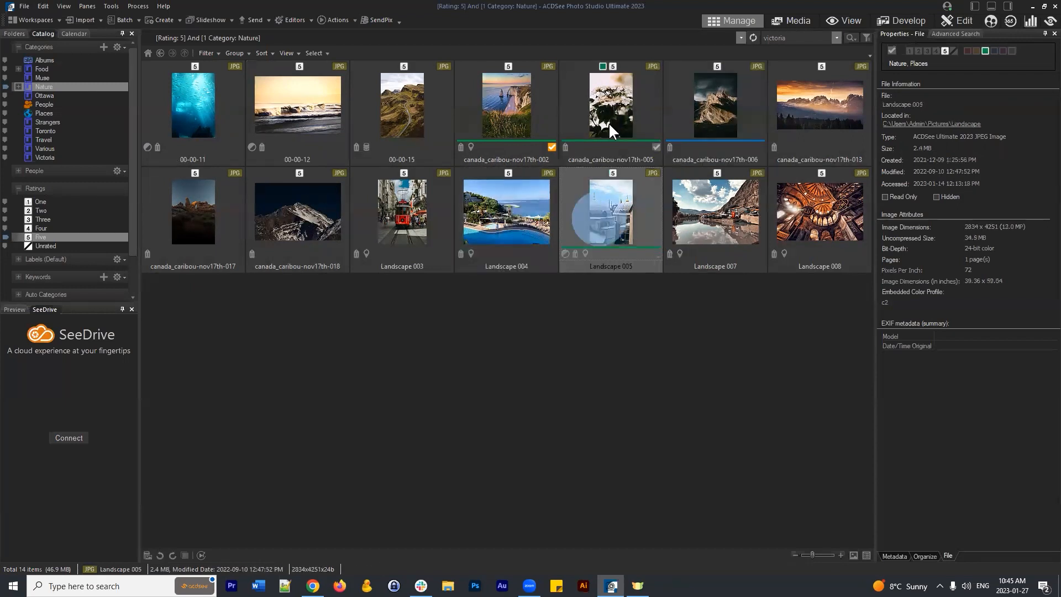
pyautogui.click(609, 122)
pyautogui.click(603, 218)
pyautogui.click(599, 89)
pyautogui.click(611, 207)
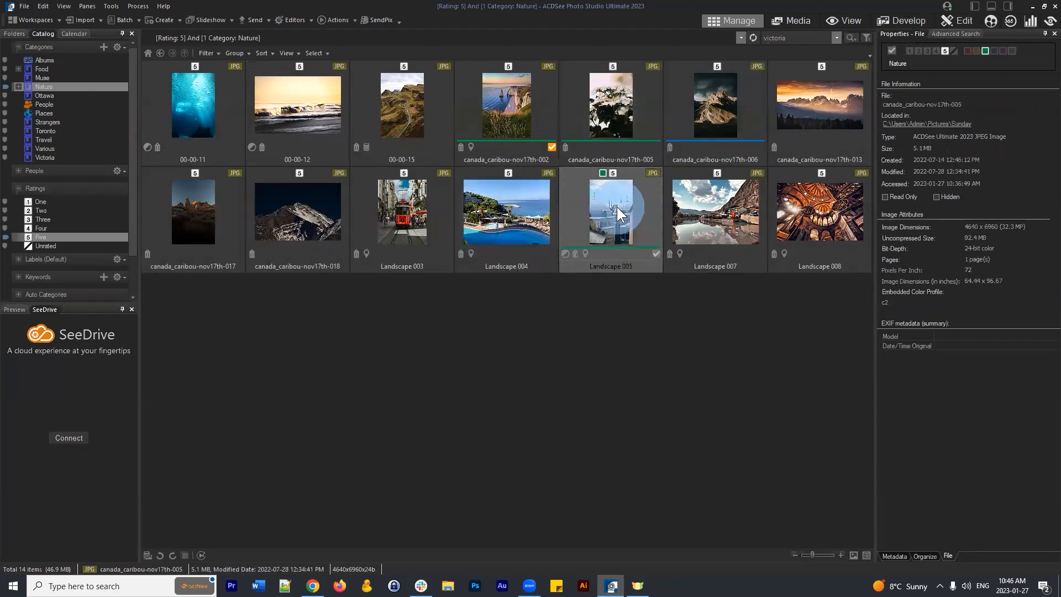
pyautogui.click(619, 96)
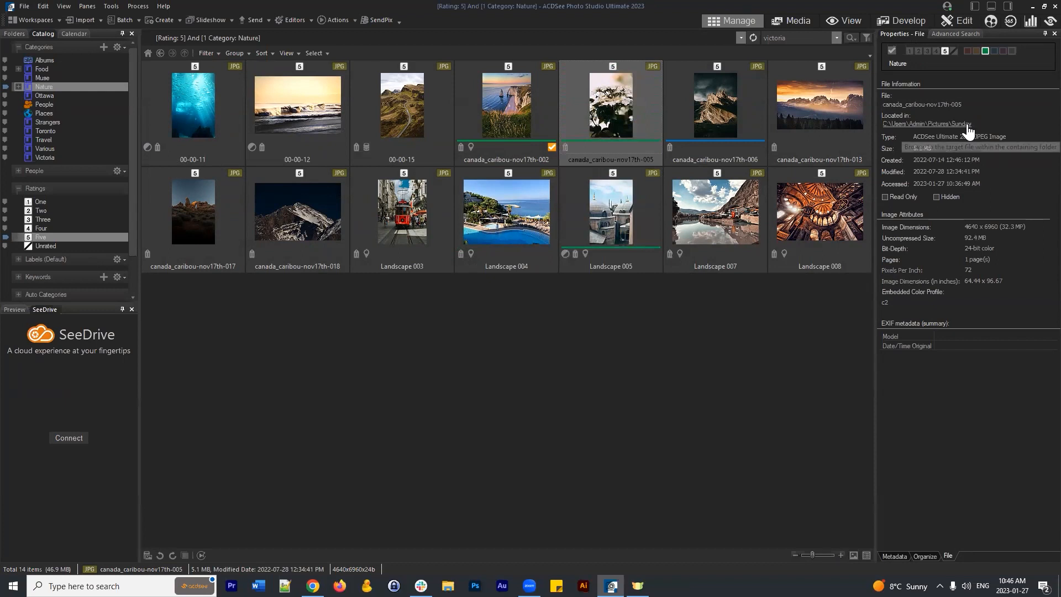
pyautogui.click(606, 215)
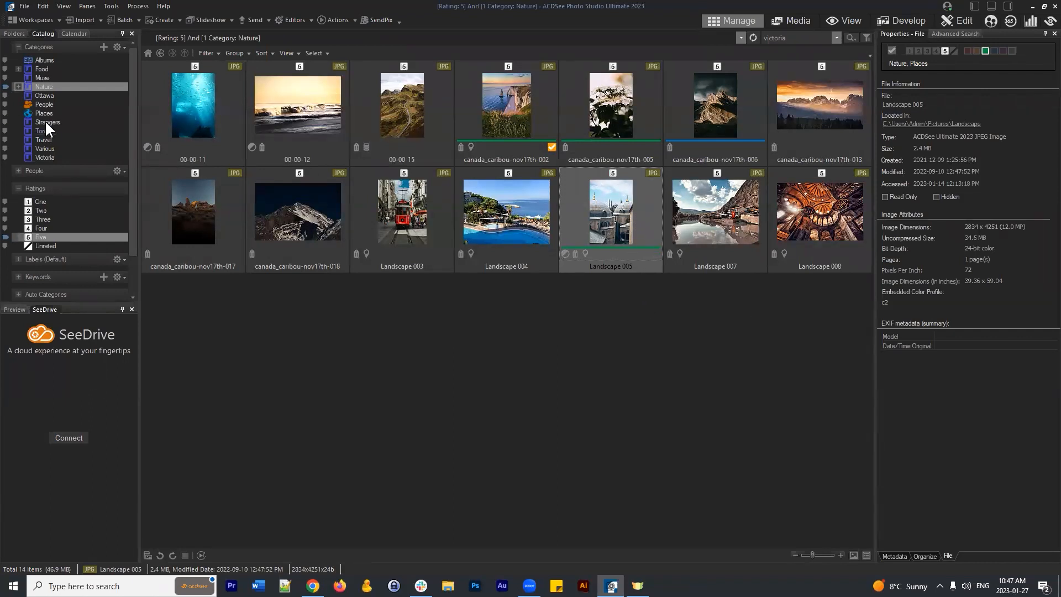
# - Show all photos rated Five and use Easy-Select to narrow them to the Muse category
pyautogui.click(39, 237)
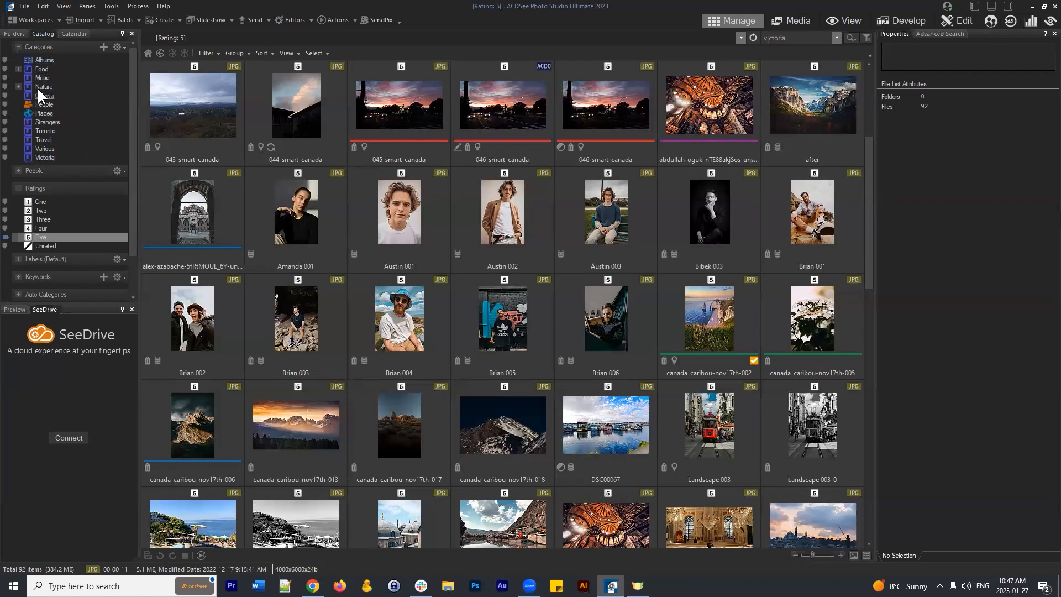
pyautogui.click(5, 104)
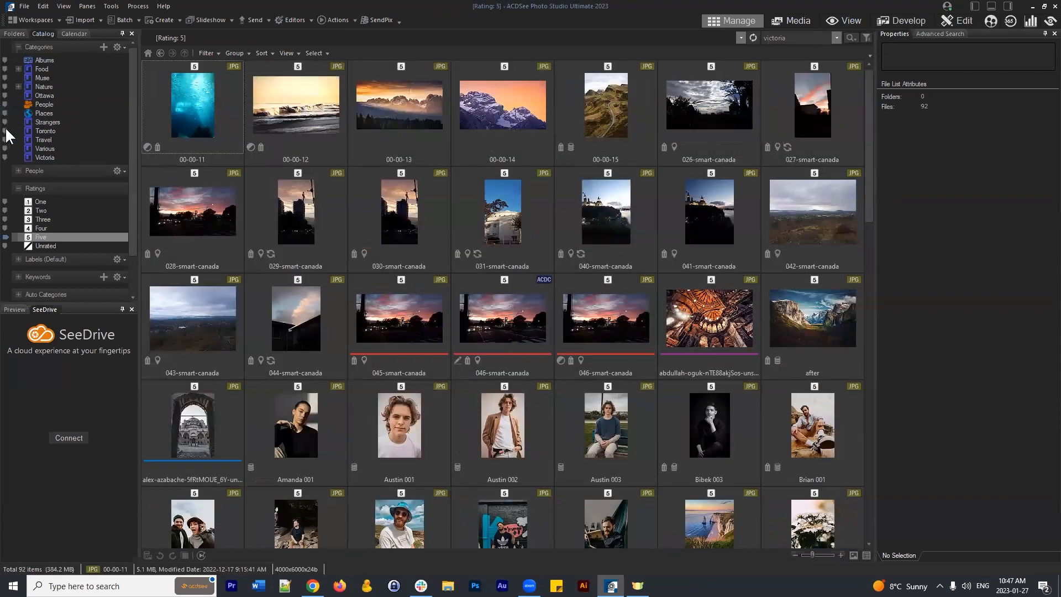
pyautogui.click(5, 131)
pyautogui.click(5, 131)
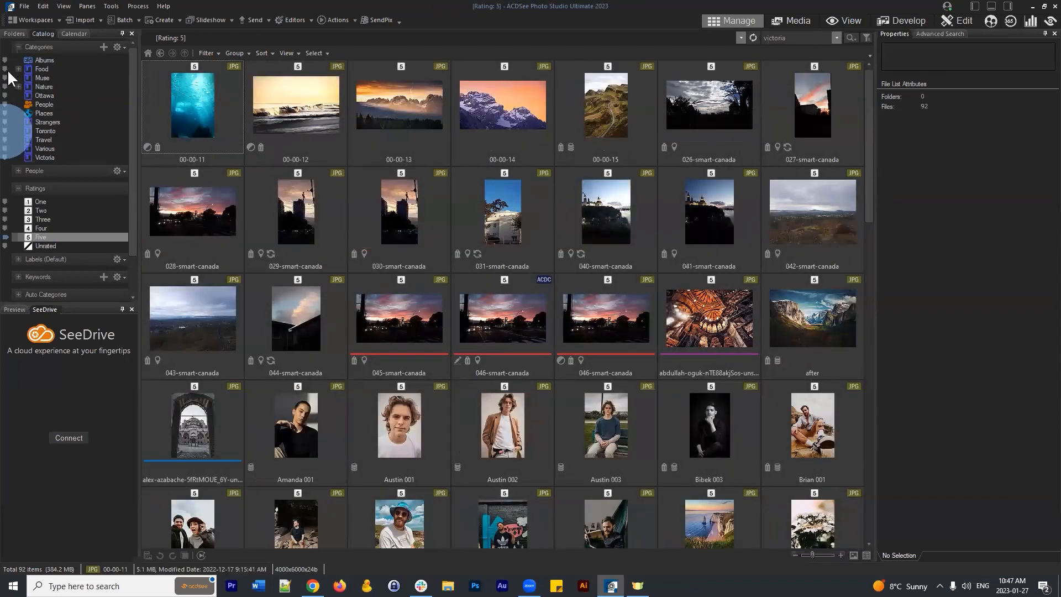
pyautogui.click(5, 78)
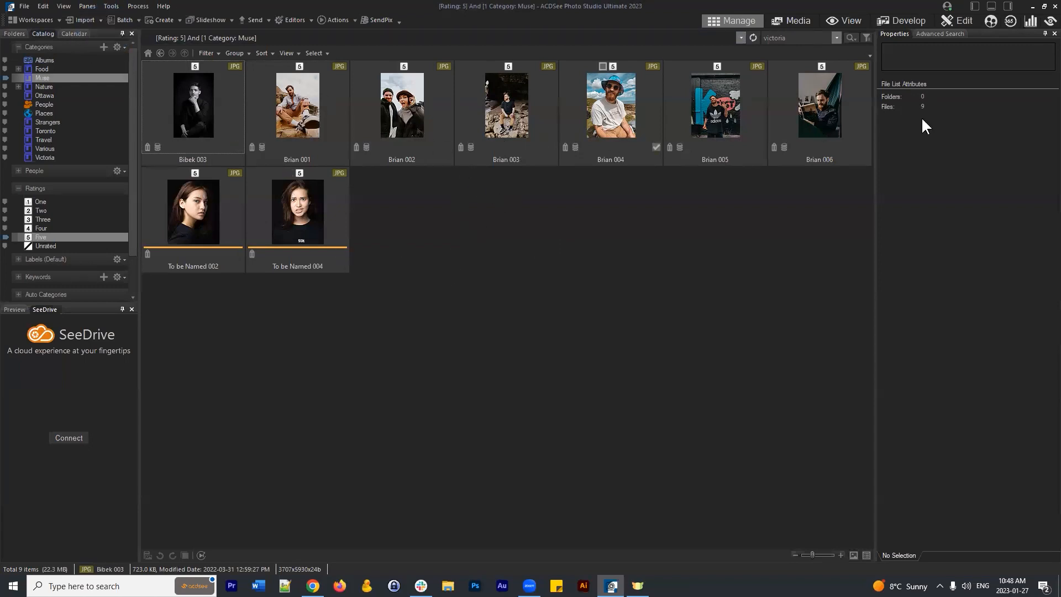
# - Undock the Properties pane, dock it back beside the photos, and make it slightly narrower
pyautogui.moveTo(992, 35); pyautogui.dragTo(1037, 297)
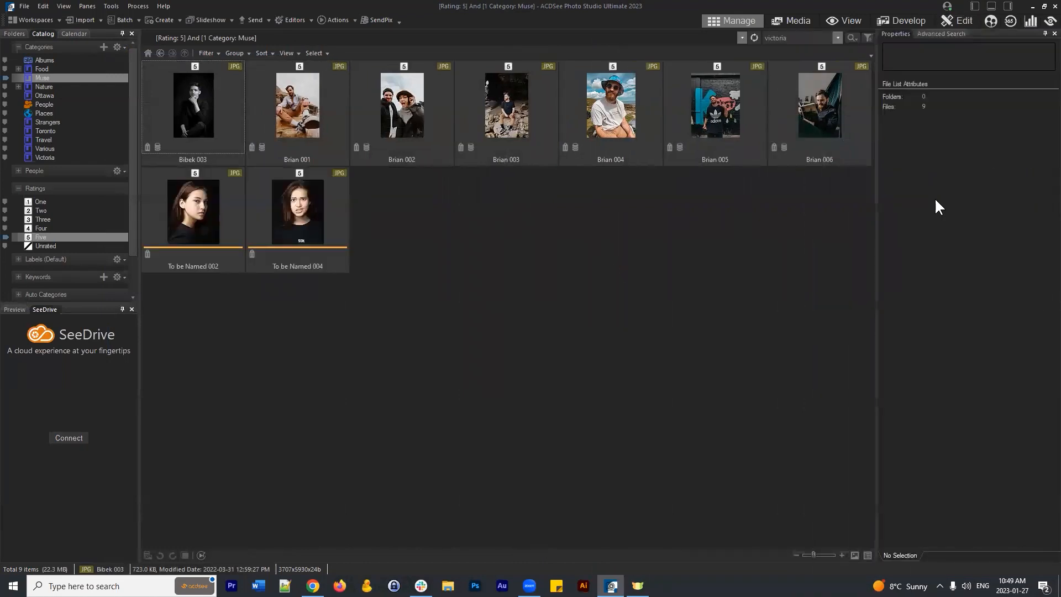
pyautogui.click(663, 295)
pyautogui.moveTo(877, 229); pyautogui.dragTo(891, 229)
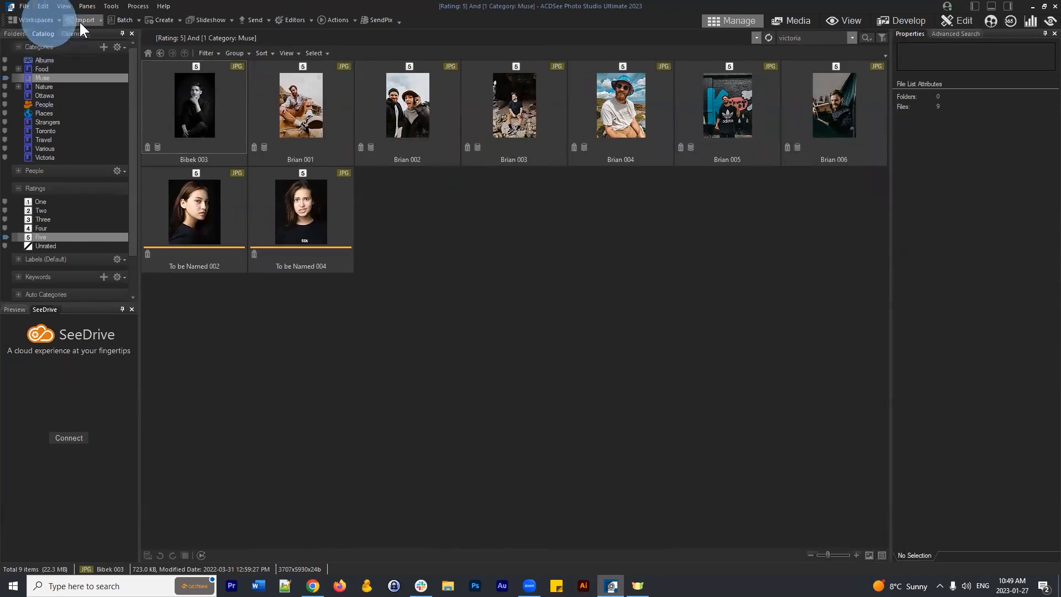
# - Review the workspace options, then undock the Properties pane and return it to its docked place
pyautogui.click(33, 20)
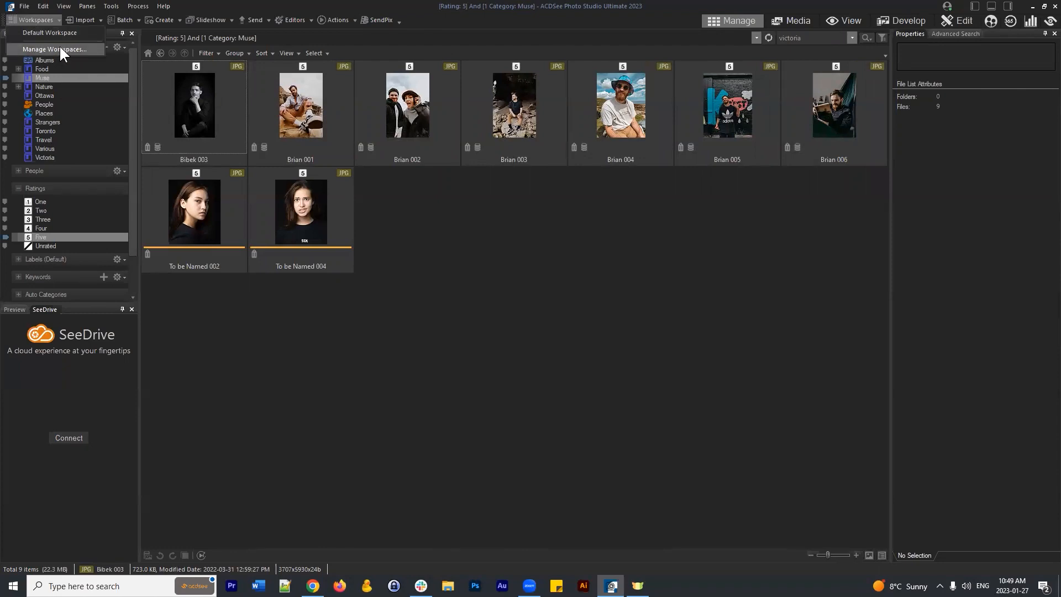
pyautogui.click(593, 277)
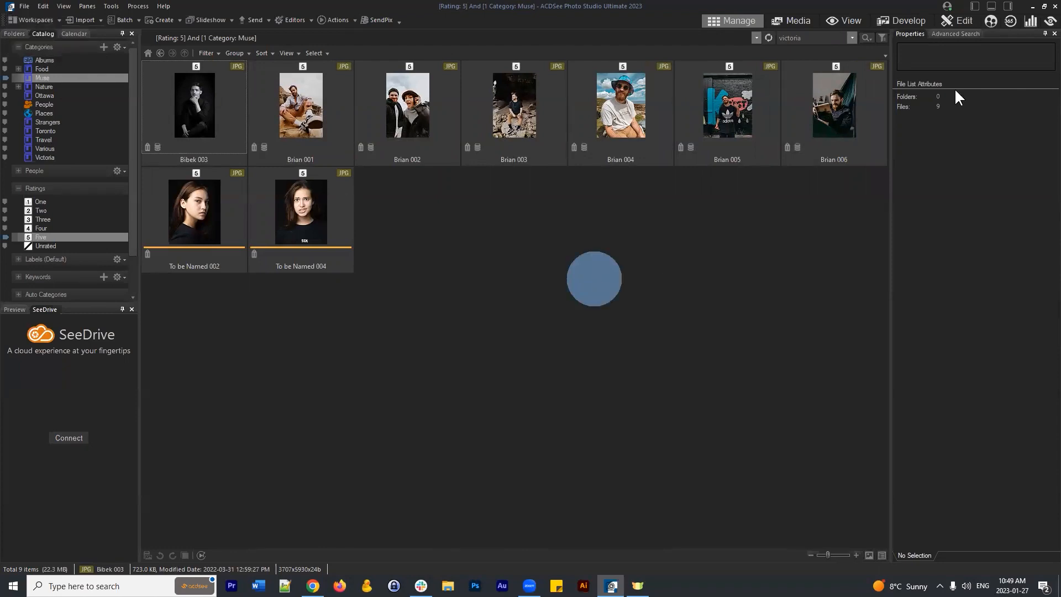
pyautogui.click(1008, 38)
pyautogui.moveTo(867, 88); pyautogui.dragTo(1041, 297)
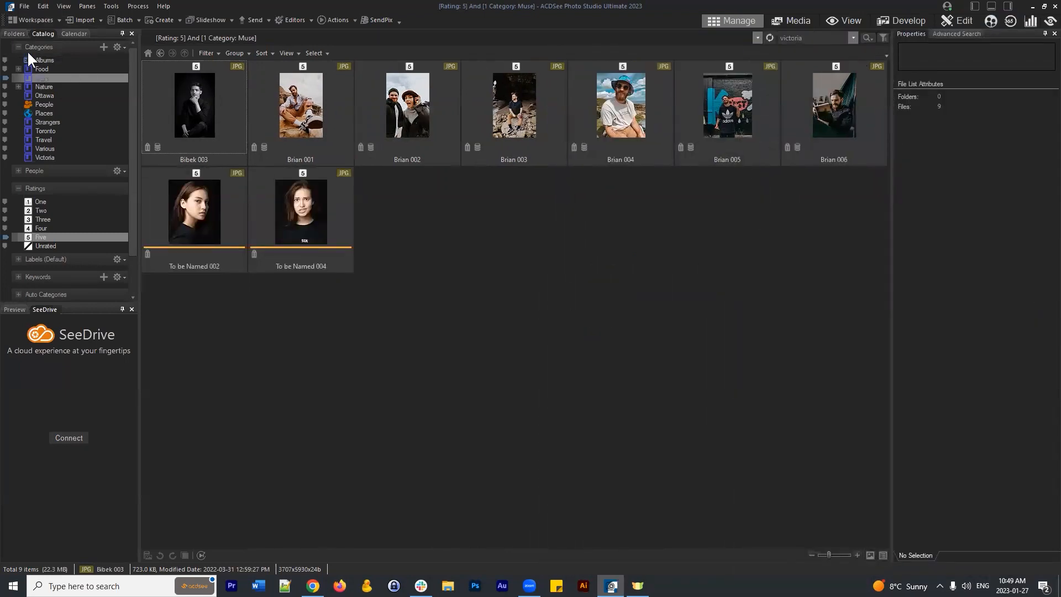
pyautogui.click(957, 34)
pyautogui.click(909, 33)
pyautogui.click(474, 232)
# - Open the People folder in Pictures and view the file properties of portraits in its first row
pyautogui.click(15, 34)
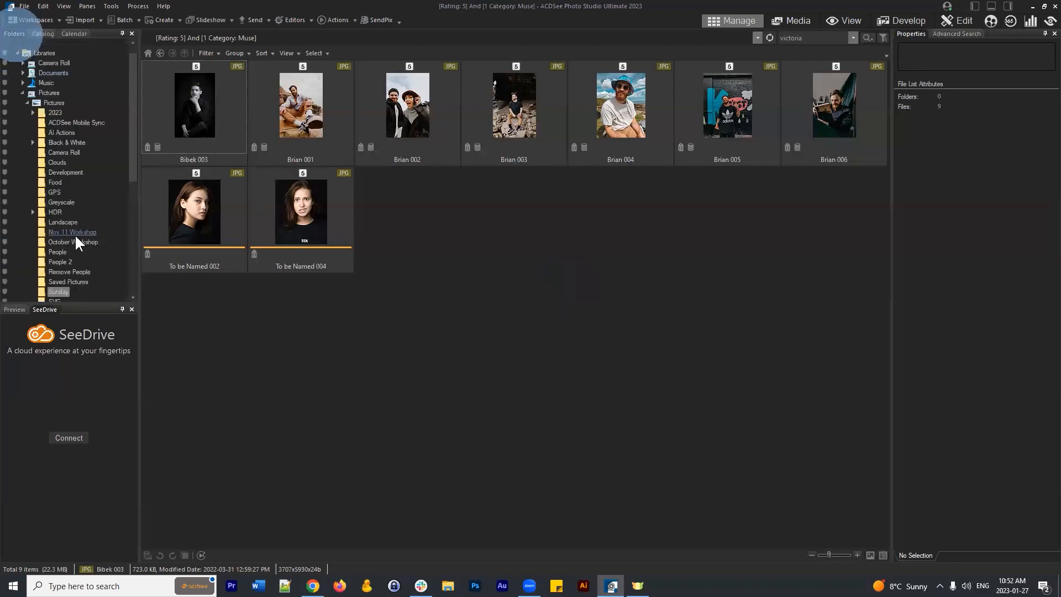
pyautogui.click(63, 255)
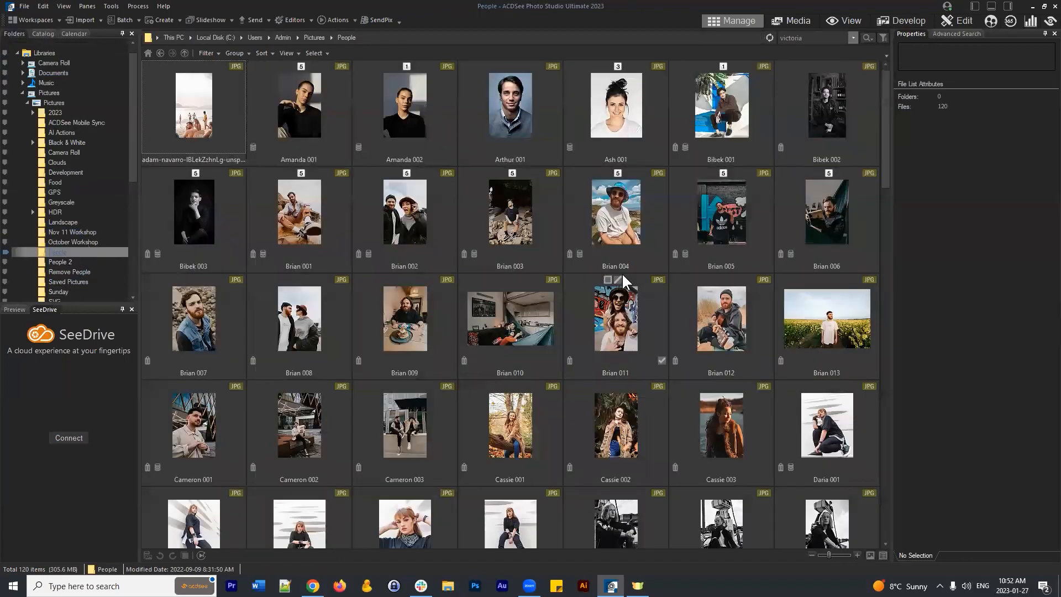
pyautogui.click(483, 97)
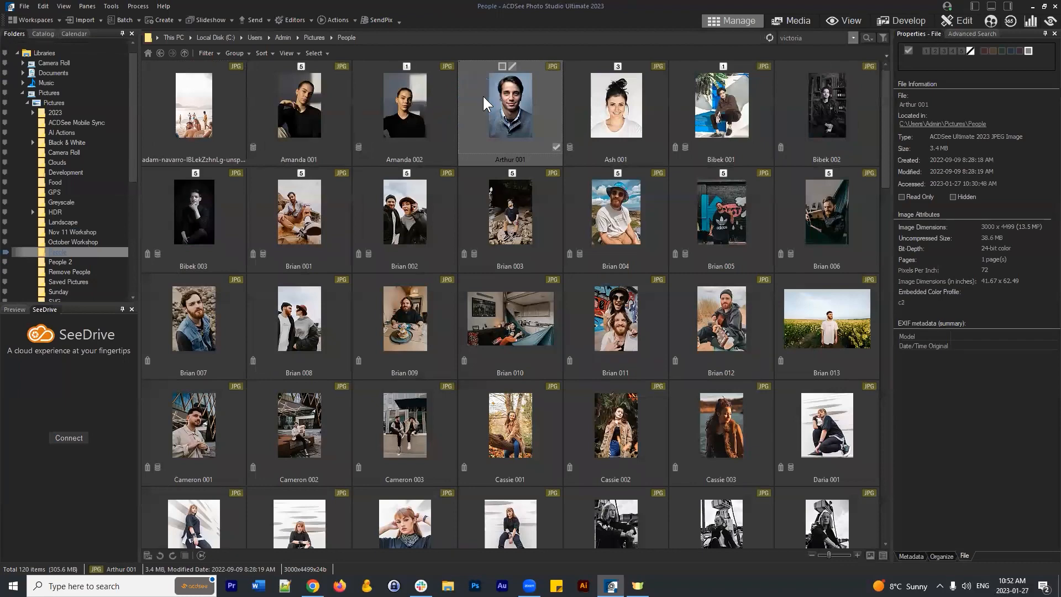
pyautogui.click(510, 111)
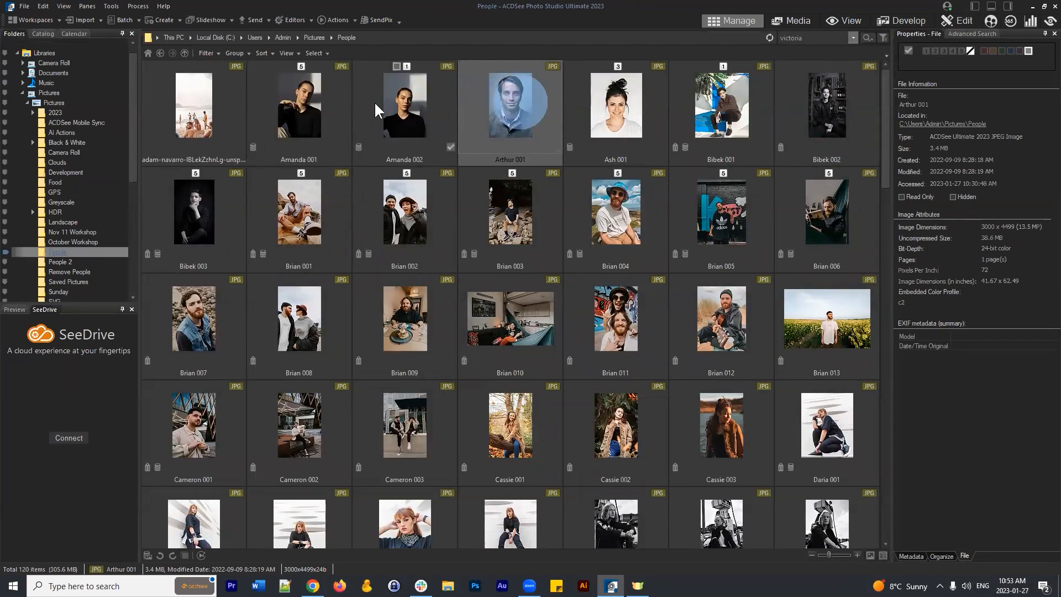
pyautogui.click(373, 105)
pyautogui.click(333, 111)
# - Enlarge the People folder's thumbnails to three photos per row
pyautogui.moveTo(828, 553); pyautogui.dragTo(848, 554)
pyautogui.click(569, 317)
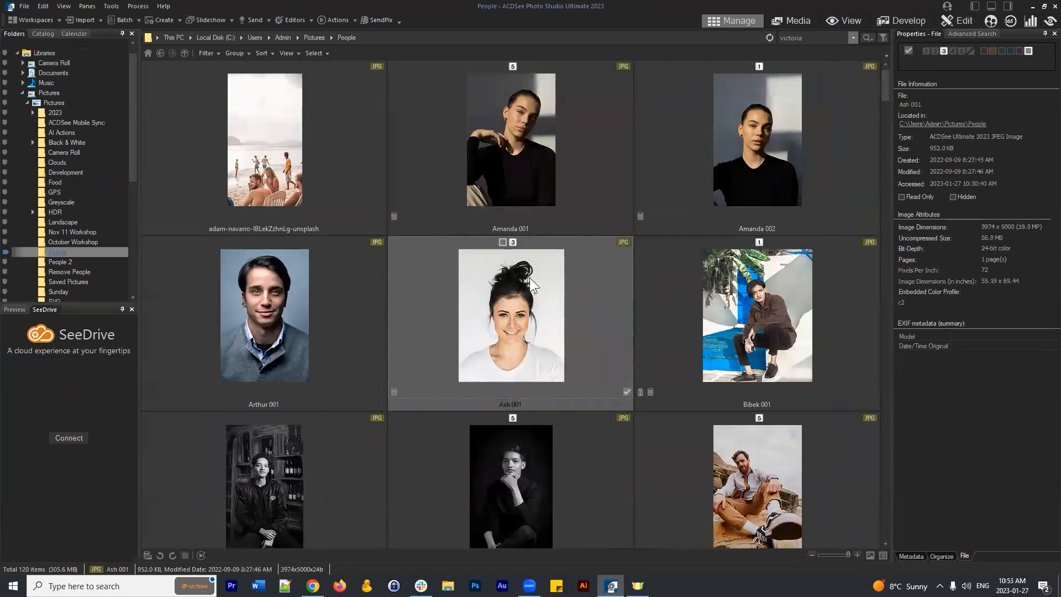
pyautogui.click(514, 105)
# - Tag the beach photo and the portrait of the man in the blue sweater in the People folder
pyautogui.click(333, 152)
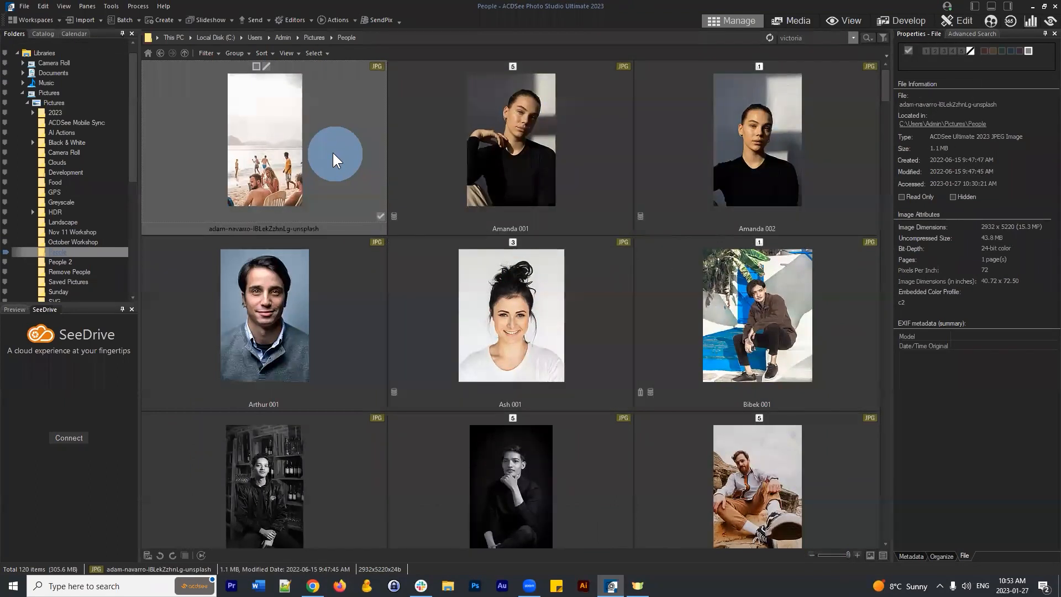
pyautogui.click(907, 50)
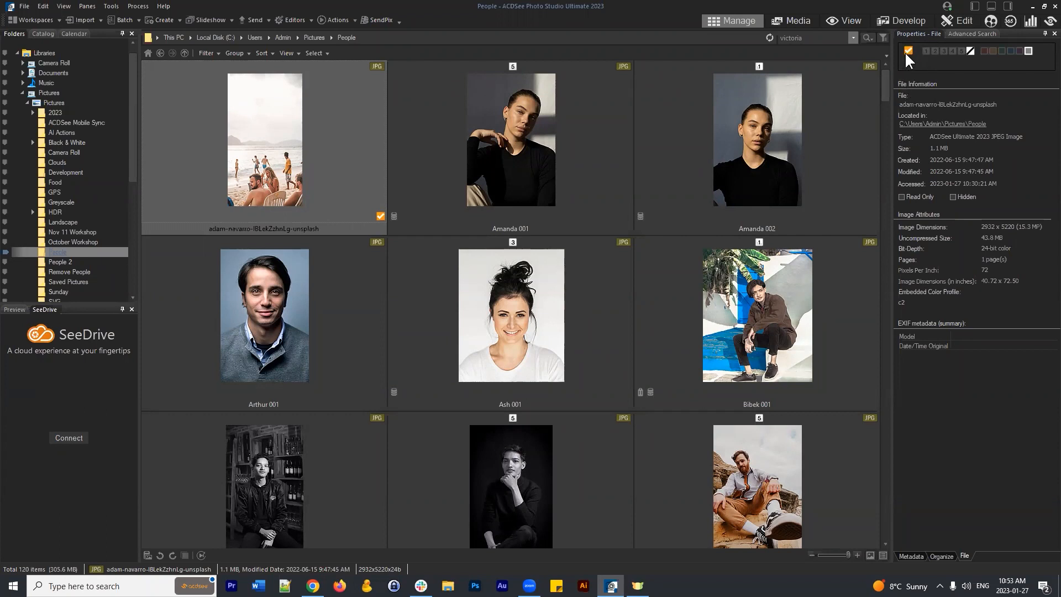
pyautogui.click(355, 306)
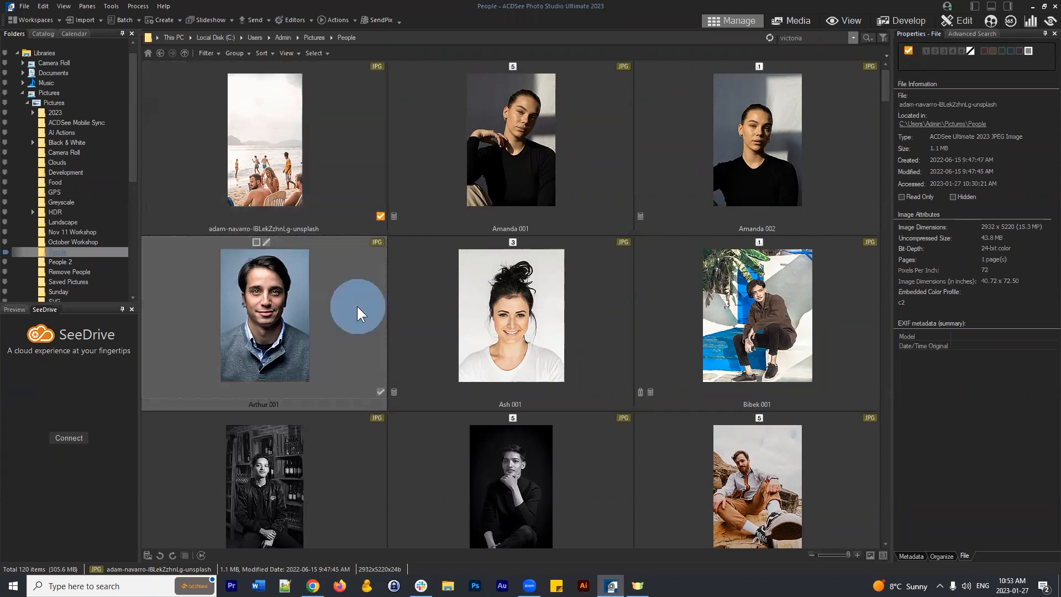
pyautogui.click(908, 51)
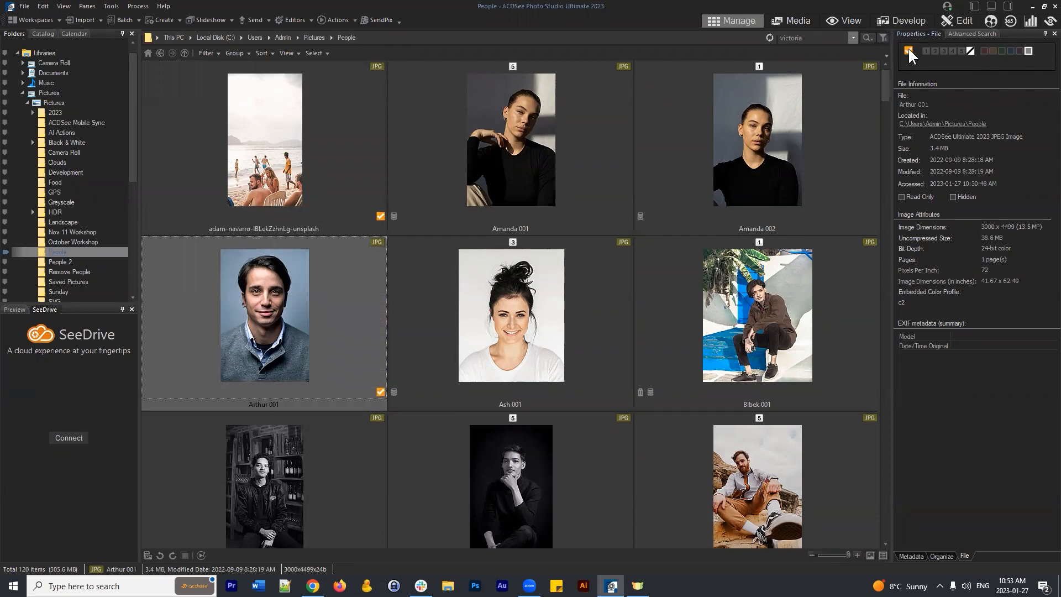
# - Show all Tagged photos from the Catalog's Special Items and look through them
pyautogui.click(42, 33)
pyautogui.click(25, 286)
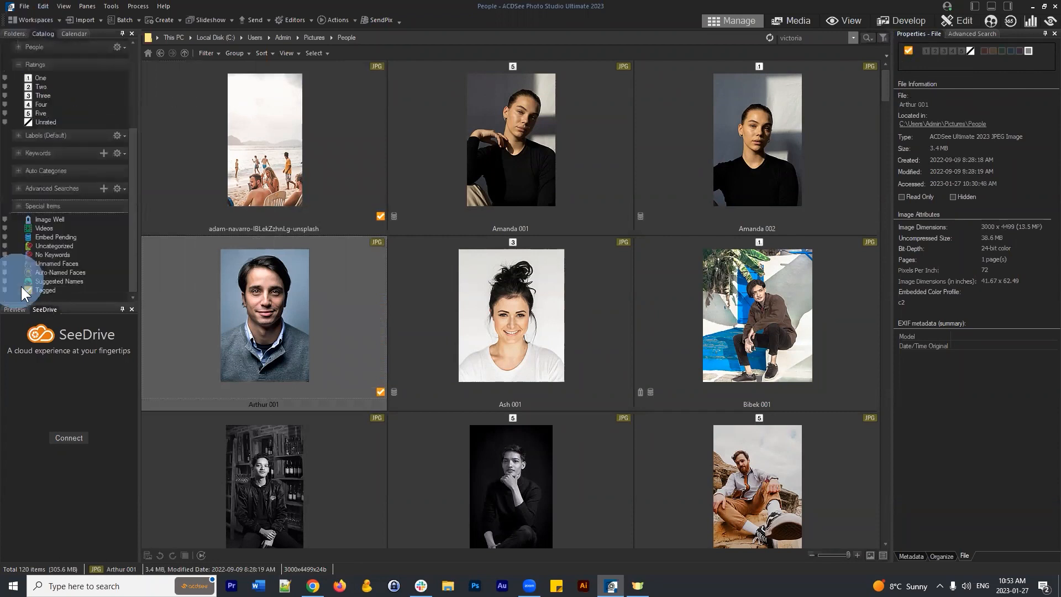
pyautogui.click(48, 291)
pyautogui.scroll(-1, 540, 151)
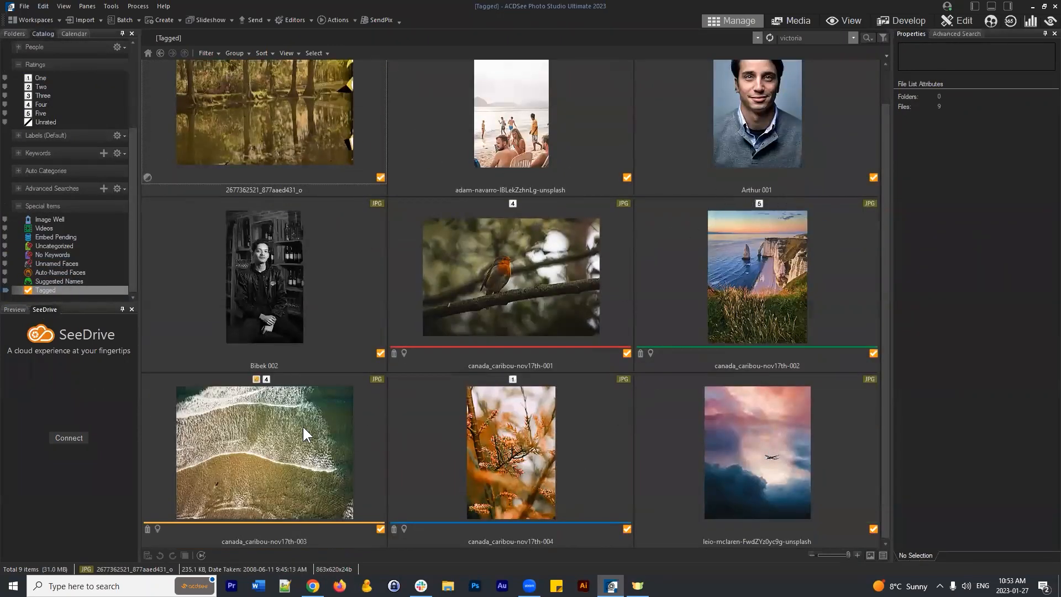
pyautogui.scroll(1, 808, 293)
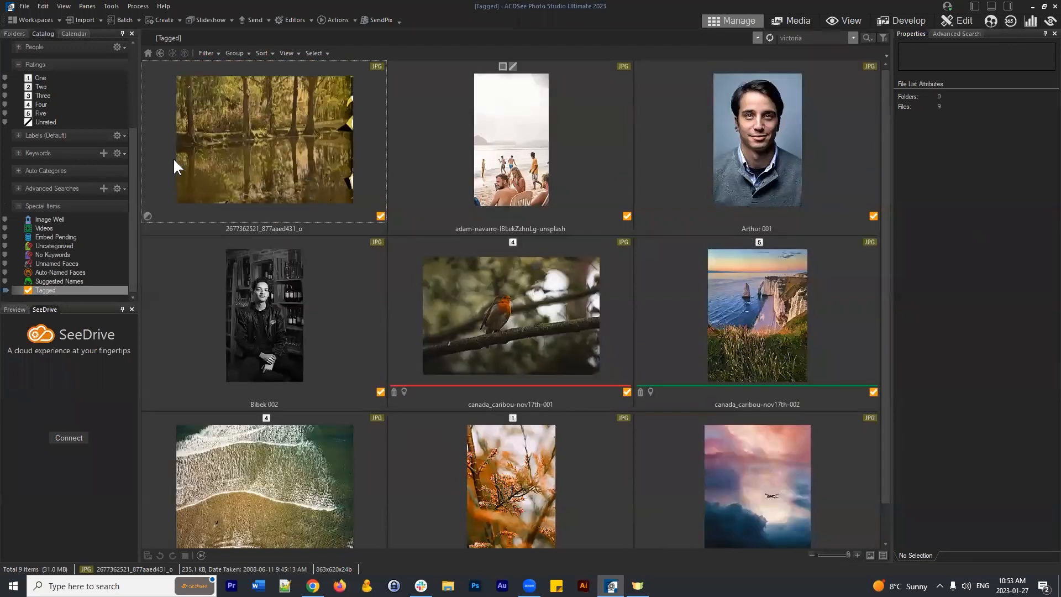
# - Label the smiling woman's portrait green and the photo of the man by the blue mural yellow in the People folder
pyautogui.click(13, 35)
pyautogui.click(57, 252)
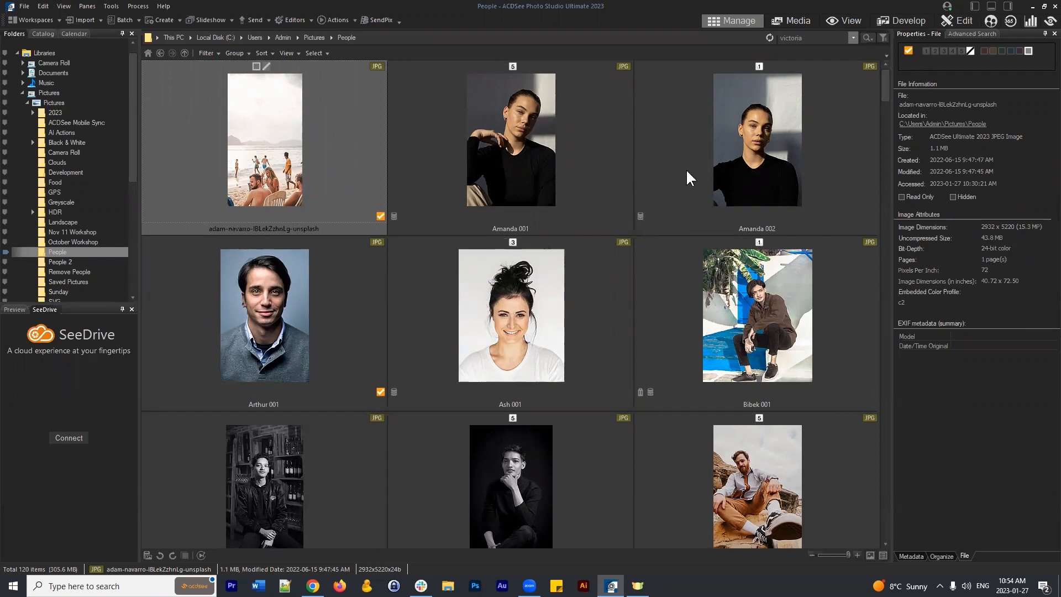
pyautogui.click(521, 303)
pyautogui.click(1002, 49)
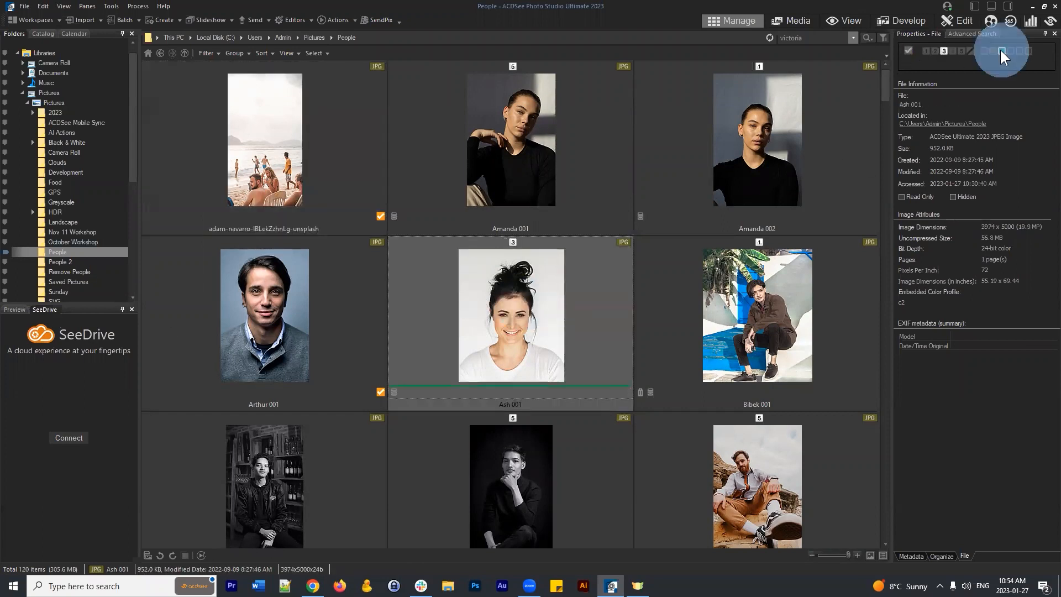
pyautogui.click(744, 293)
pyautogui.click(993, 50)
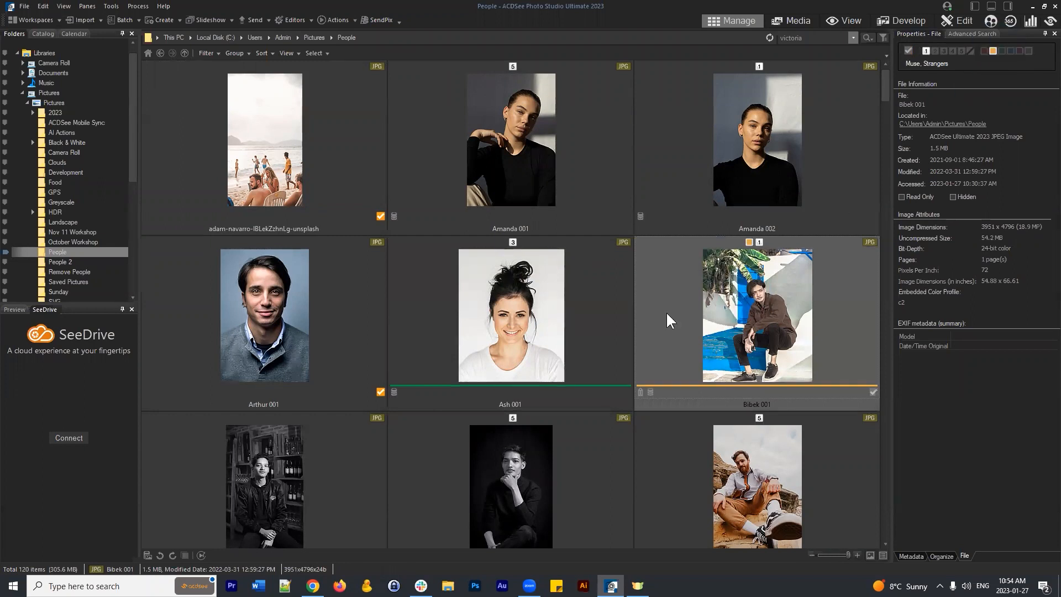
# - Label the first row's two portraits of the woman in black: purple for the front-facing pose, blue for the raised-hand pose
pyautogui.click(664, 159)
pyautogui.click(1020, 50)
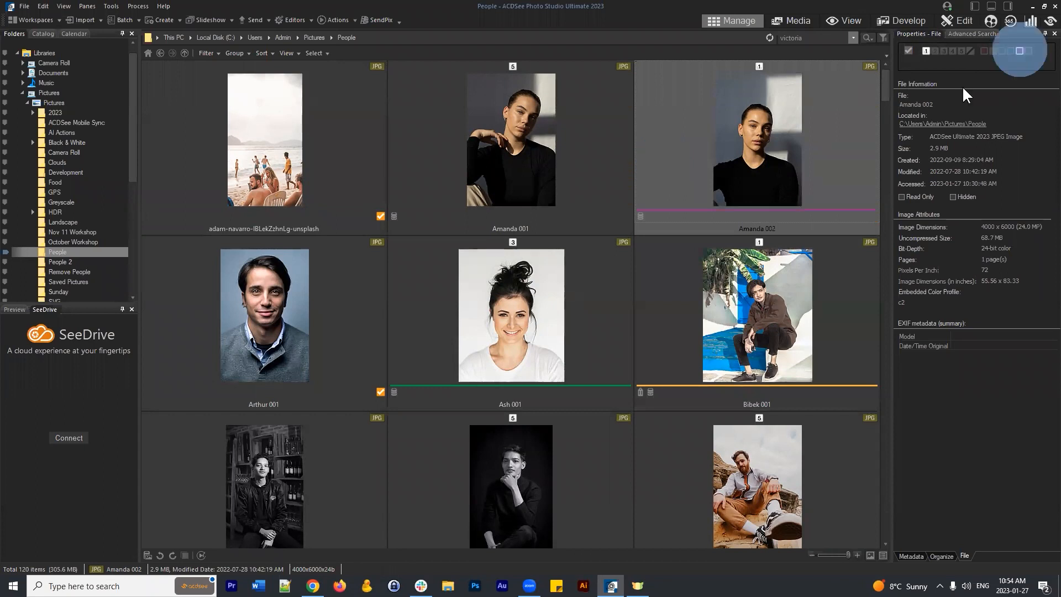
pyautogui.click(547, 182)
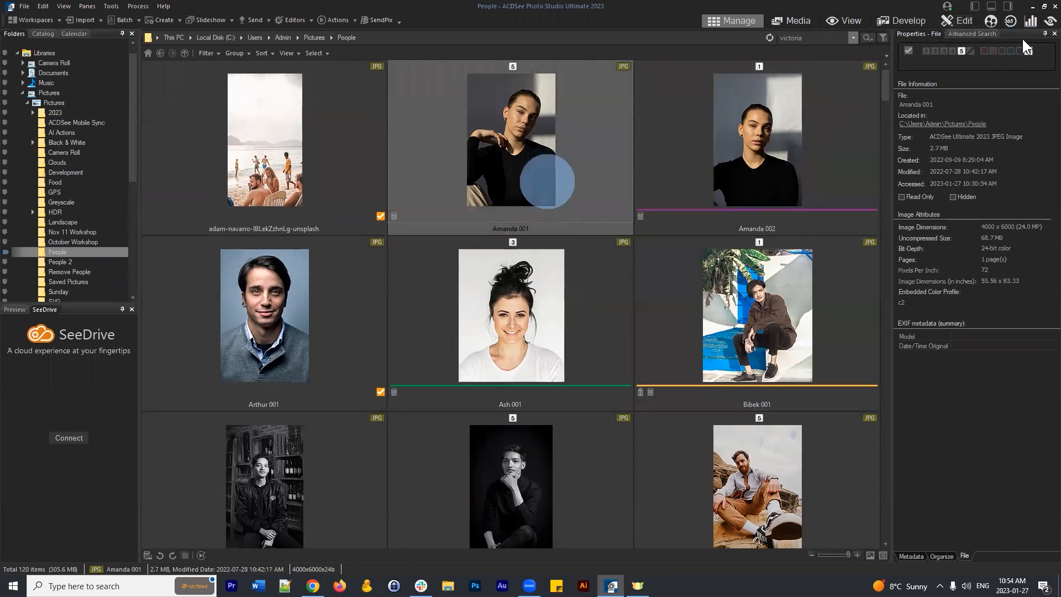
pyautogui.click(1011, 50)
# - Go through the four color-labelled portraits in the first two rows and compare their labels, ratings and file properties
pyautogui.click(645, 170)
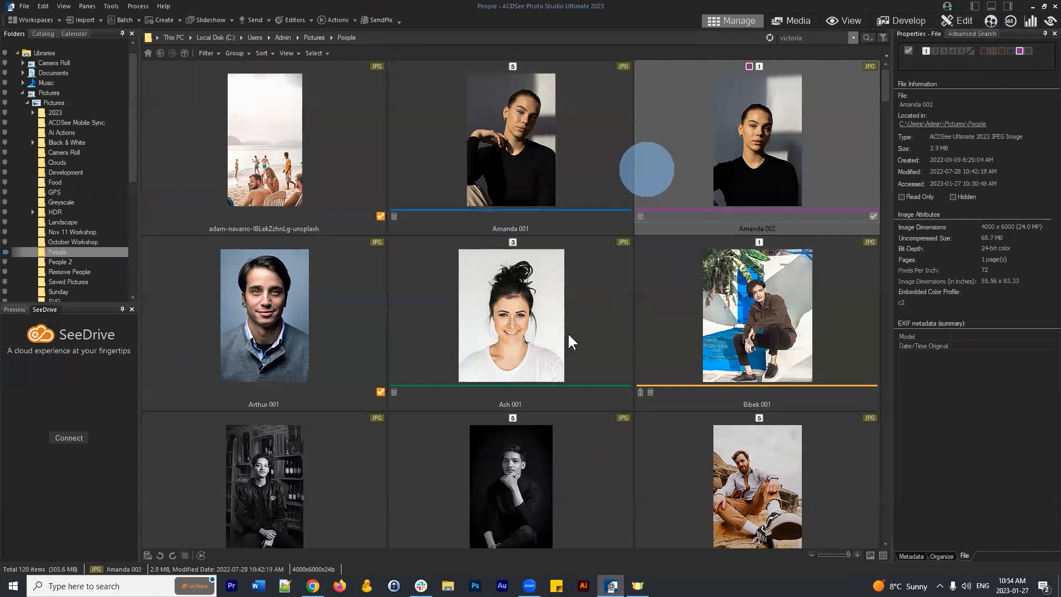
pyautogui.click(568, 334)
pyautogui.click(703, 338)
pyautogui.click(713, 190)
pyautogui.click(553, 332)
pyautogui.click(764, 314)
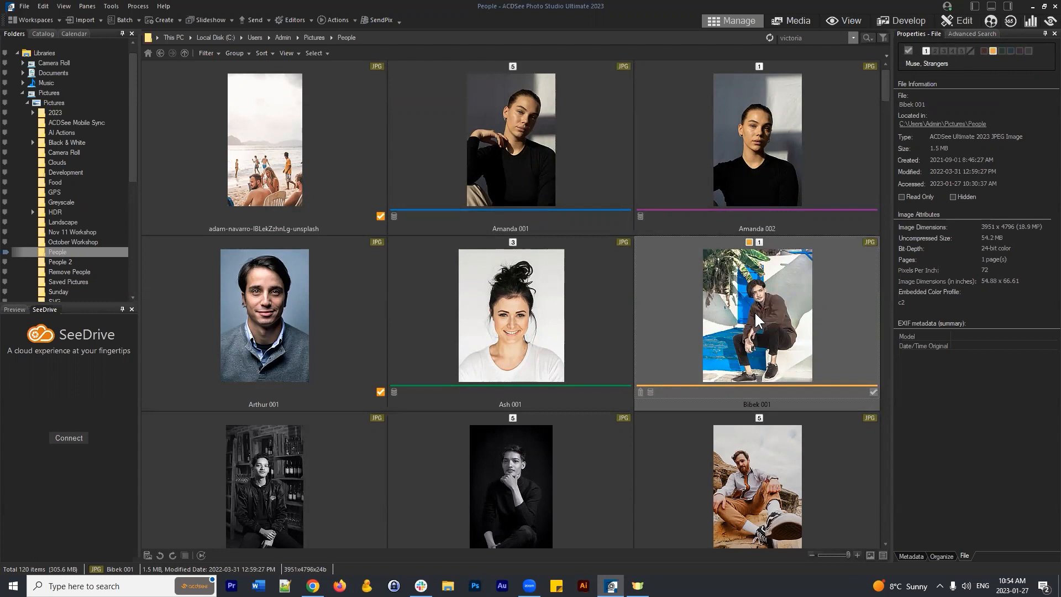
pyautogui.click(559, 154)
pyautogui.click(548, 311)
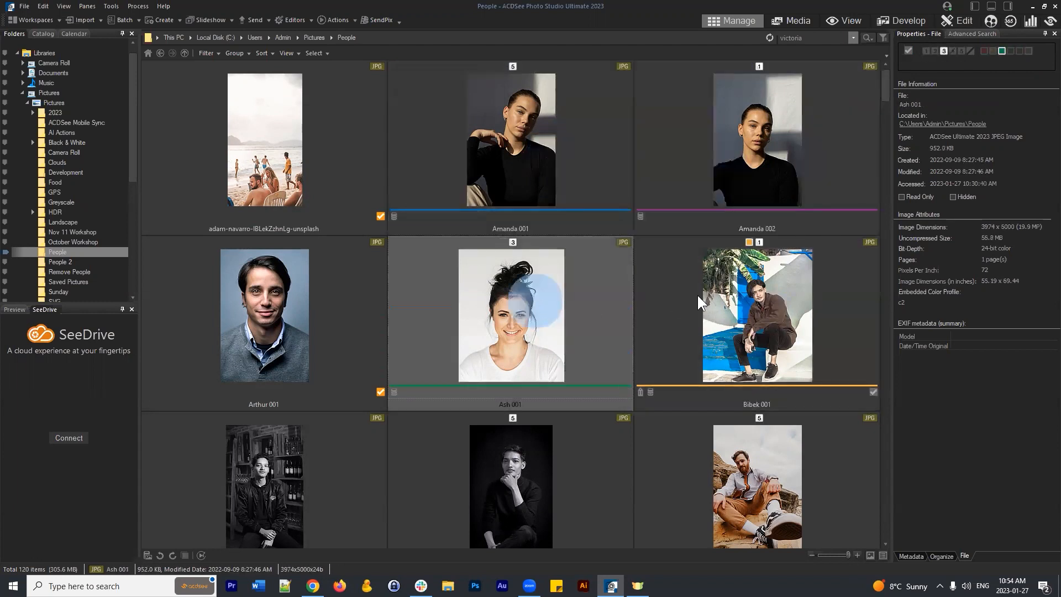
pyautogui.click(722, 302)
pyautogui.click(590, 163)
pyautogui.click(550, 321)
pyautogui.click(753, 309)
pyautogui.click(713, 185)
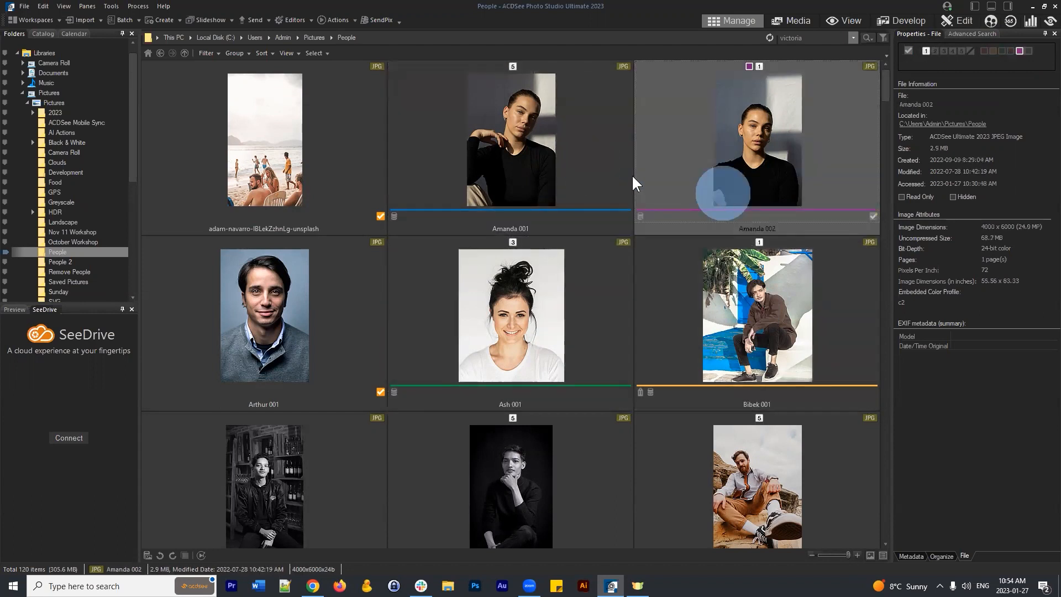
pyautogui.click(581, 171)
pyautogui.click(557, 337)
pyautogui.click(683, 297)
pyautogui.click(679, 155)
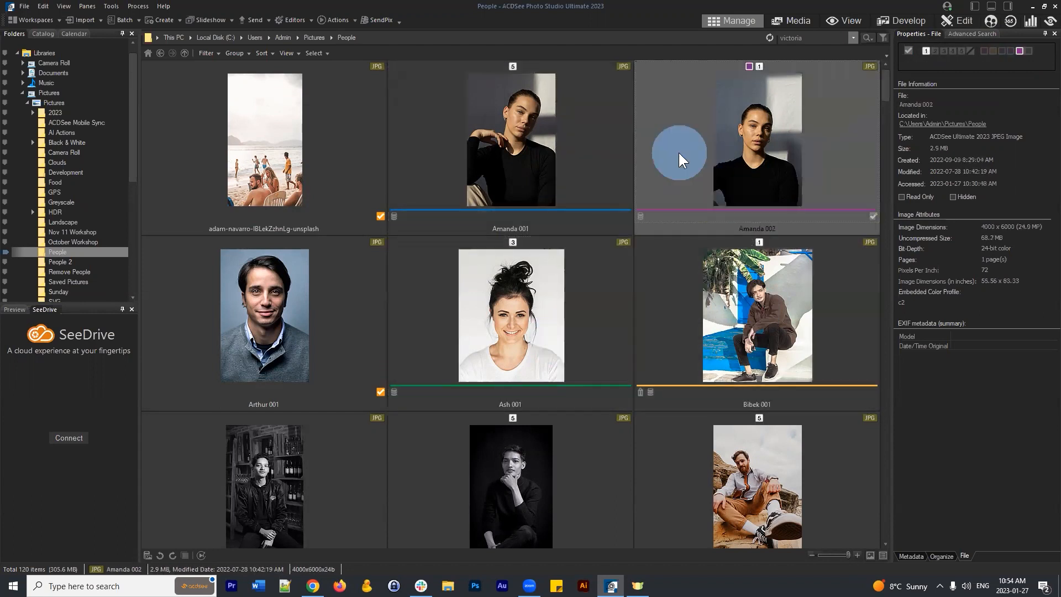
pyautogui.click(569, 157)
pyautogui.click(560, 338)
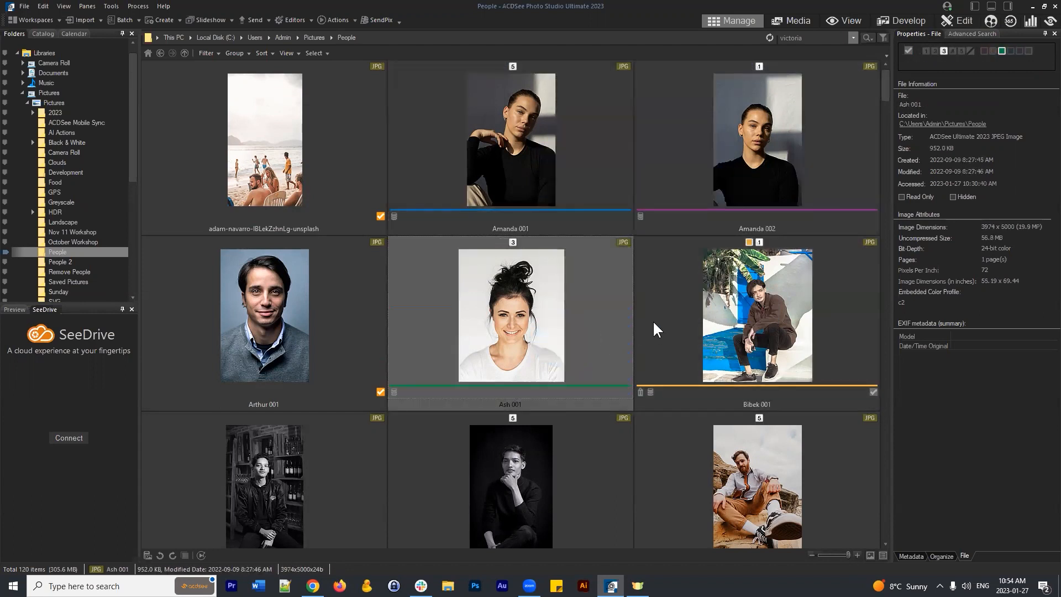
pyautogui.click(595, 139)
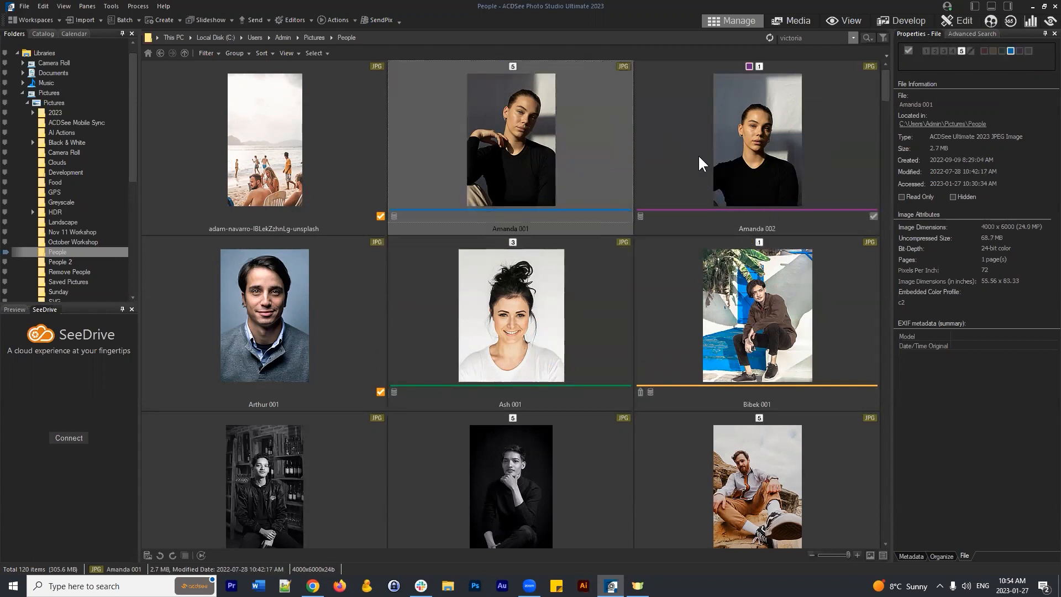
pyautogui.click(743, 132)
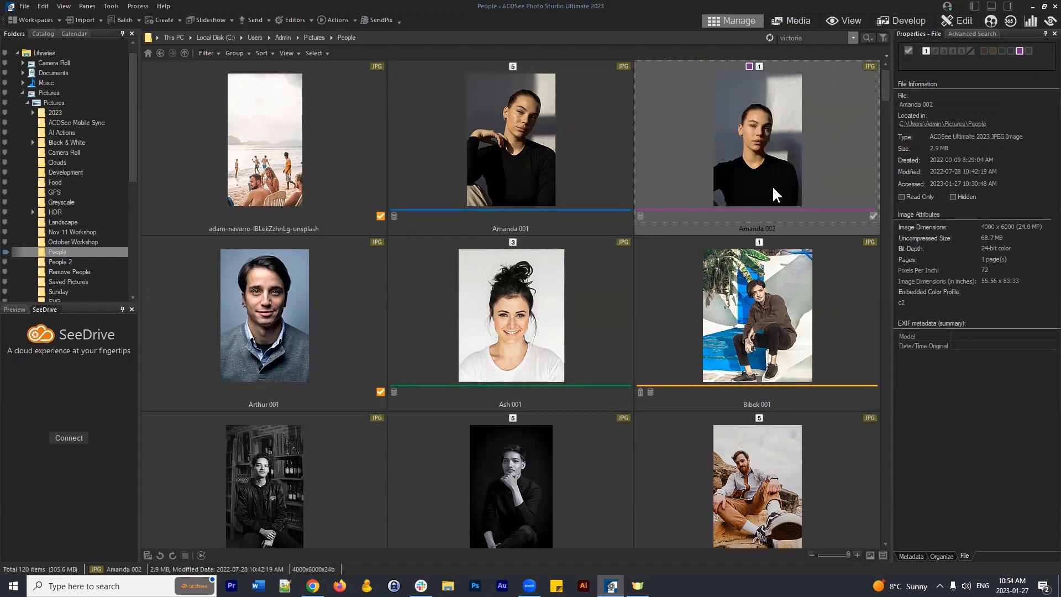
pyautogui.click(558, 308)
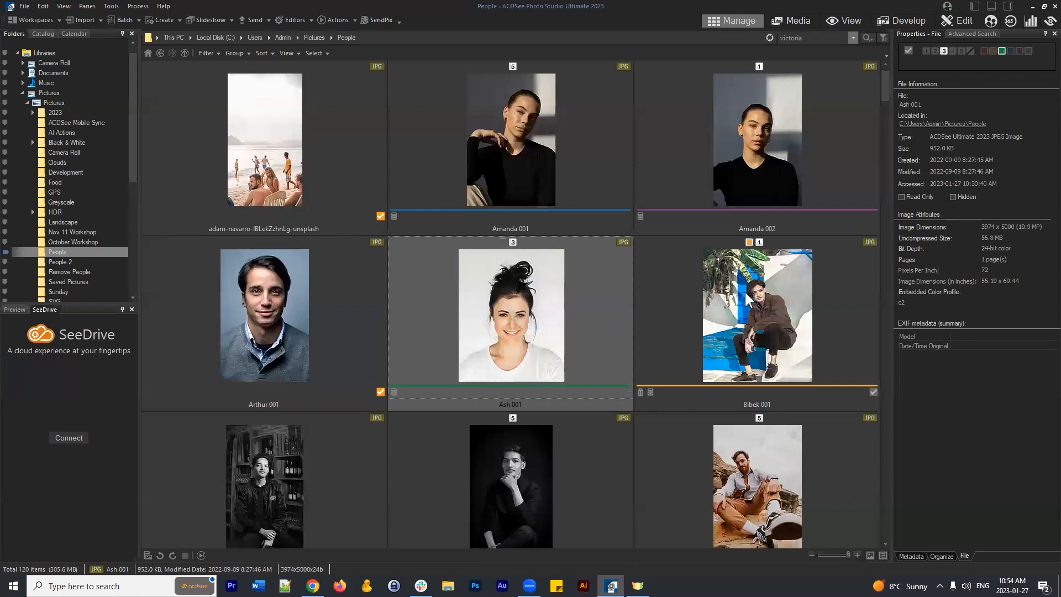
pyautogui.click(802, 302)
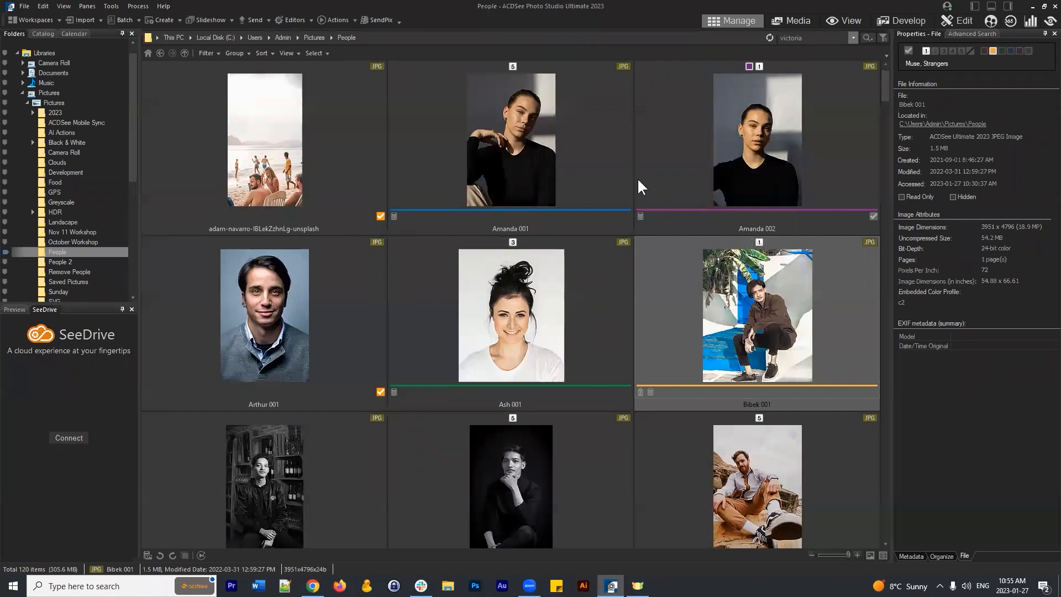
pyautogui.click(596, 158)
pyautogui.click(705, 129)
pyautogui.click(592, 317)
pyautogui.click(697, 299)
pyautogui.click(704, 184)
pyautogui.click(506, 143)
pyautogui.click(699, 118)
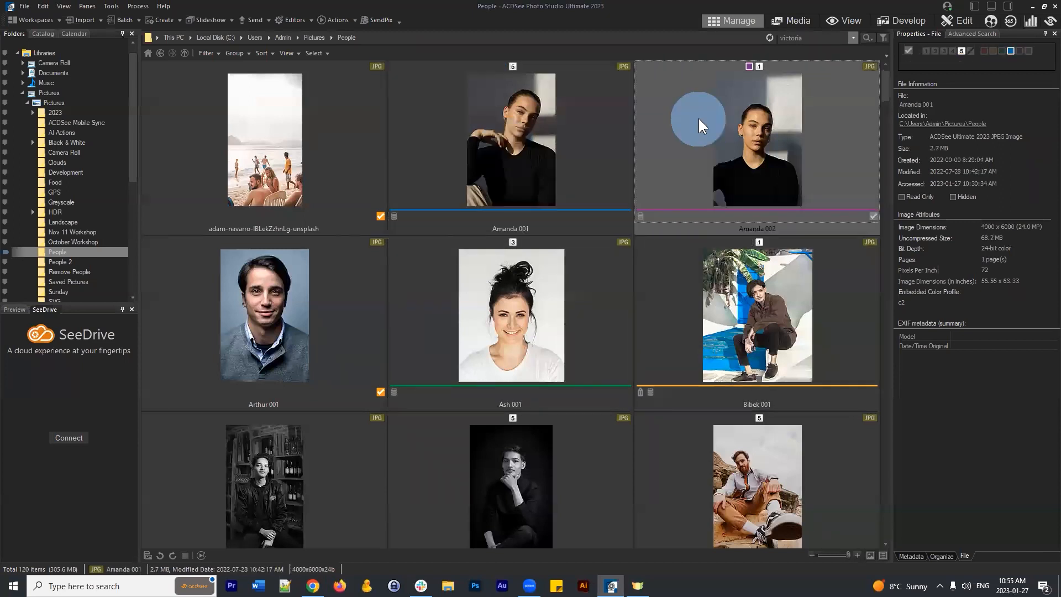
pyautogui.click(574, 303)
pyautogui.click(764, 305)
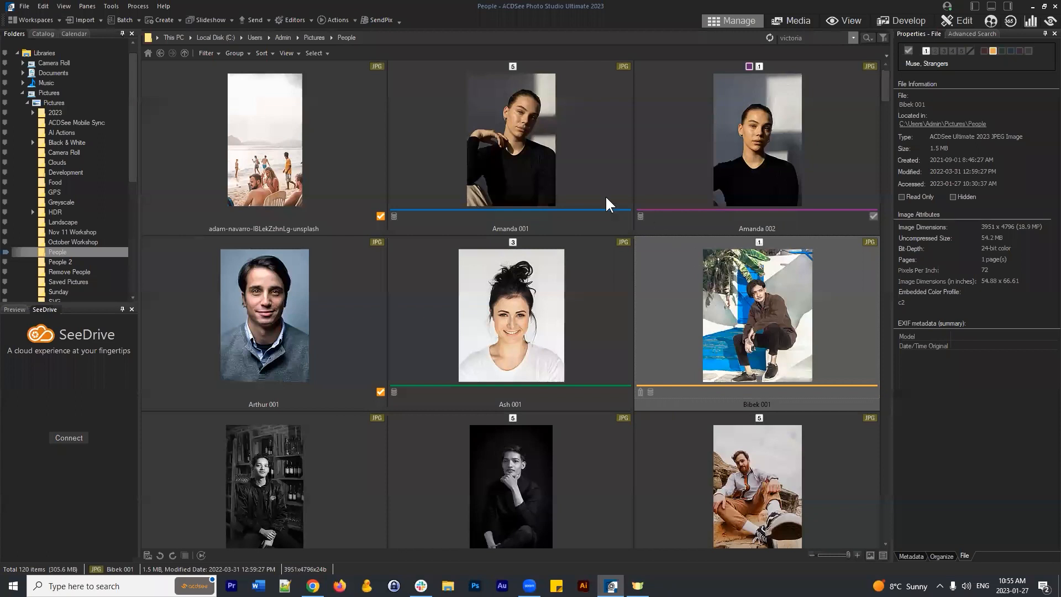
pyautogui.click(564, 180)
pyautogui.click(536, 315)
pyautogui.click(510, 335)
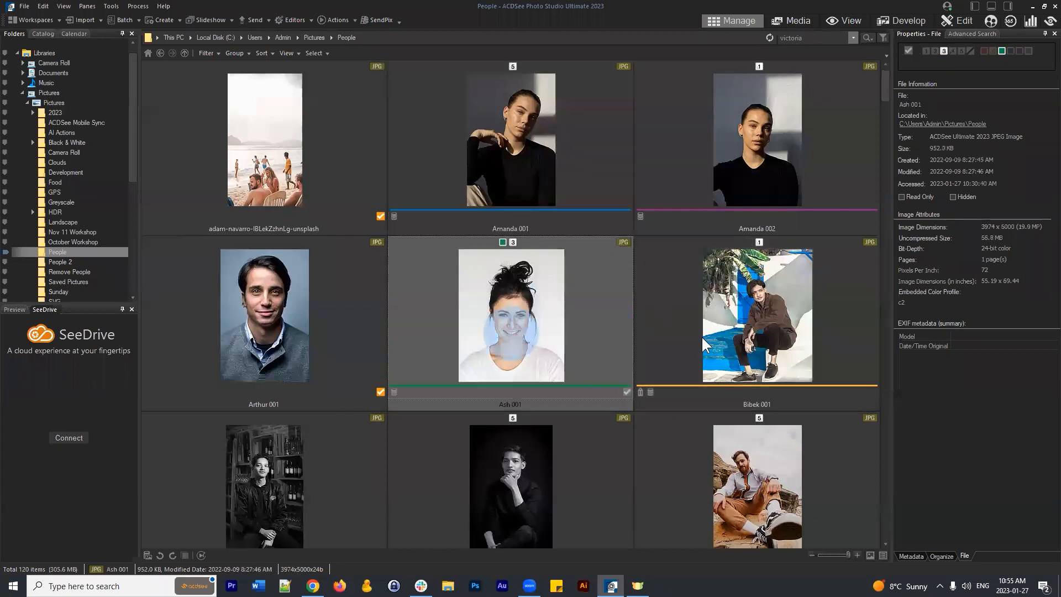
pyautogui.click(701, 336)
pyautogui.click(521, 345)
pyautogui.click(720, 177)
pyautogui.click(545, 154)
pyautogui.click(692, 329)
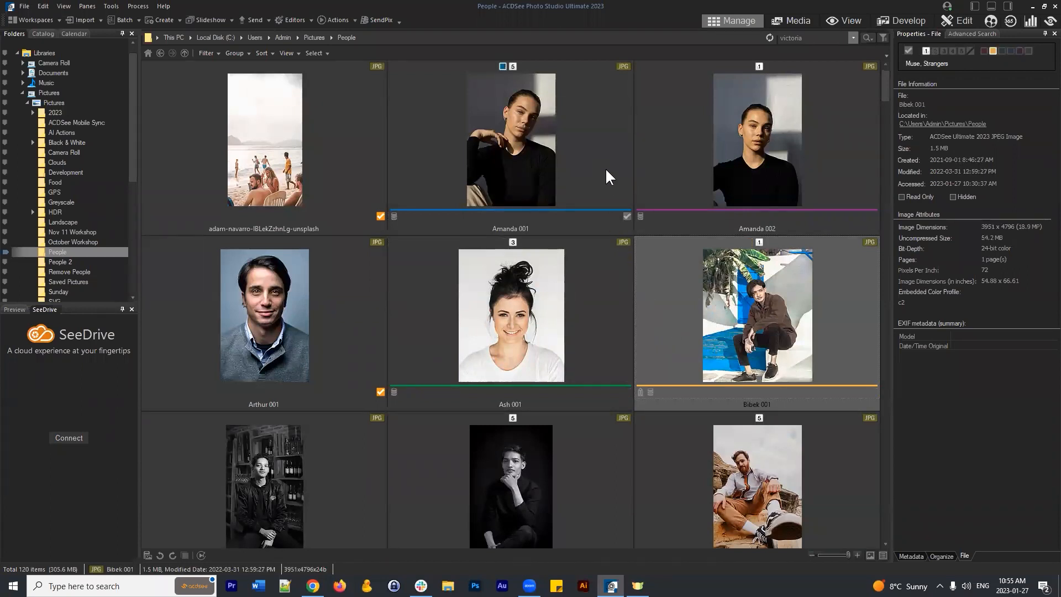
# - Collapse the Catalog's Ratings and Categories groups and expand Labels (Default)
pyautogui.click(39, 33)
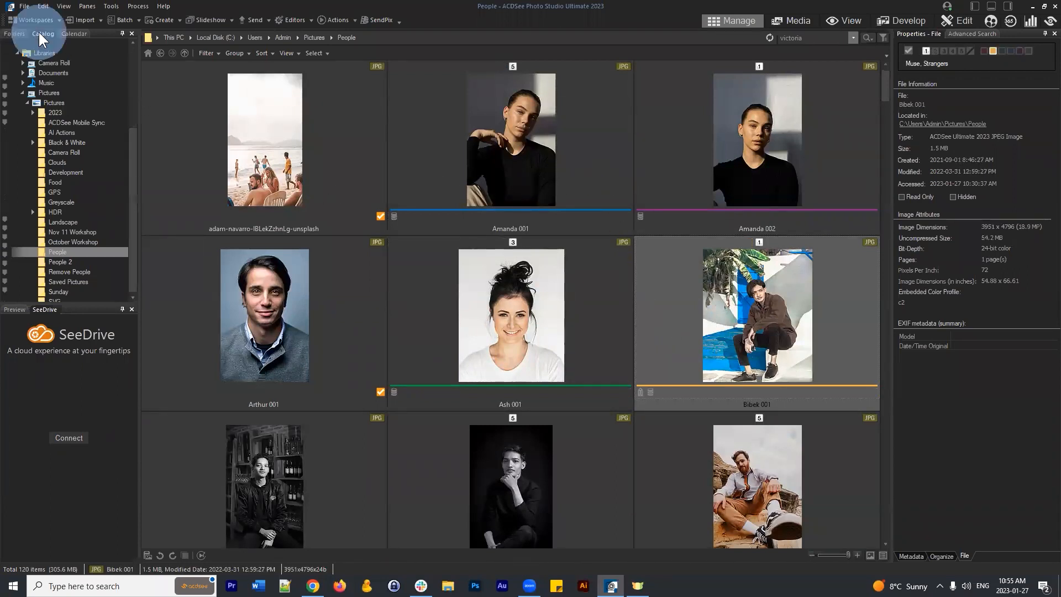
pyautogui.click(15, 63)
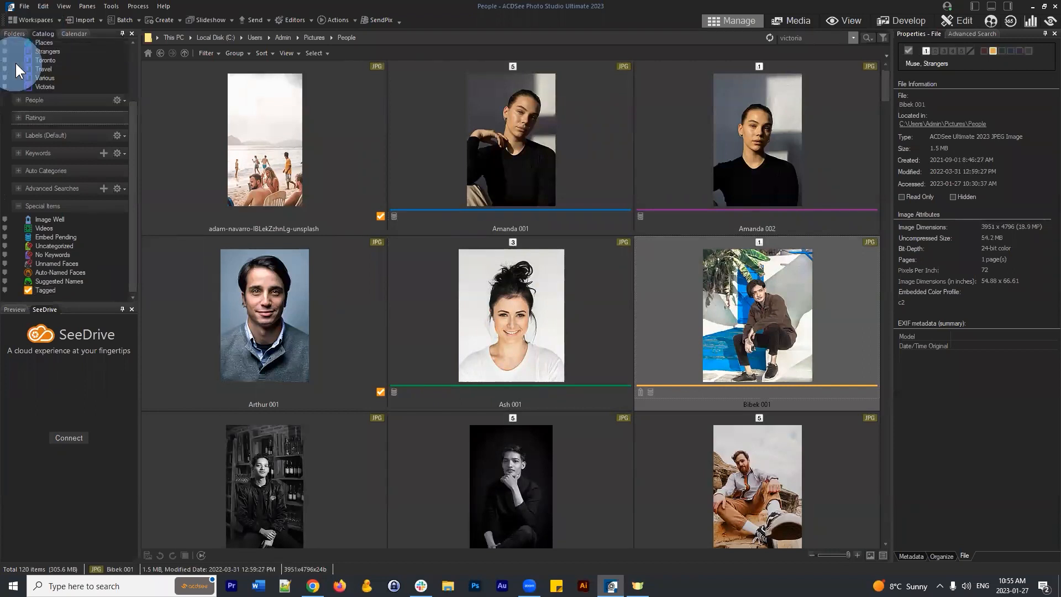
pyautogui.click(18, 46)
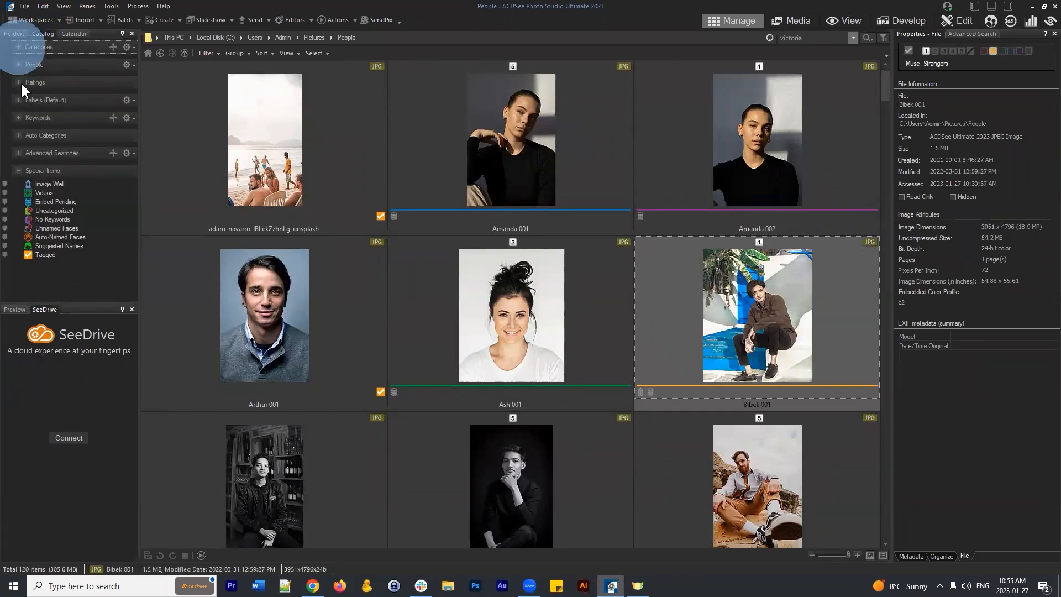
pyautogui.click(18, 100)
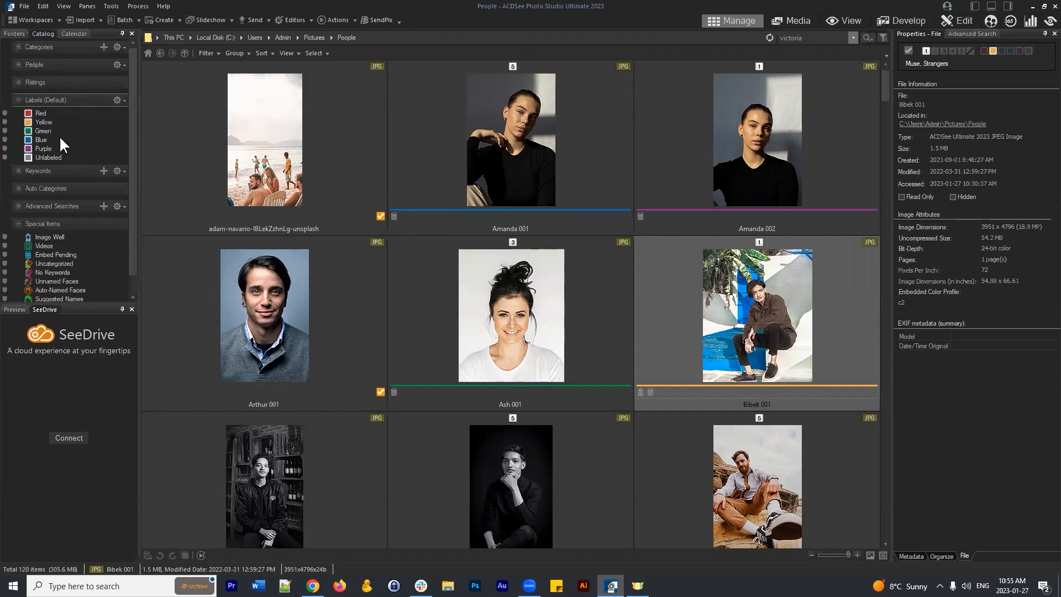
# - Shrink the thumbnails to nine per row and show the photos labelled Red, Yellow, Green and Blue in turn
pyautogui.moveTo(848, 555); pyautogui.dragTo(825, 552)
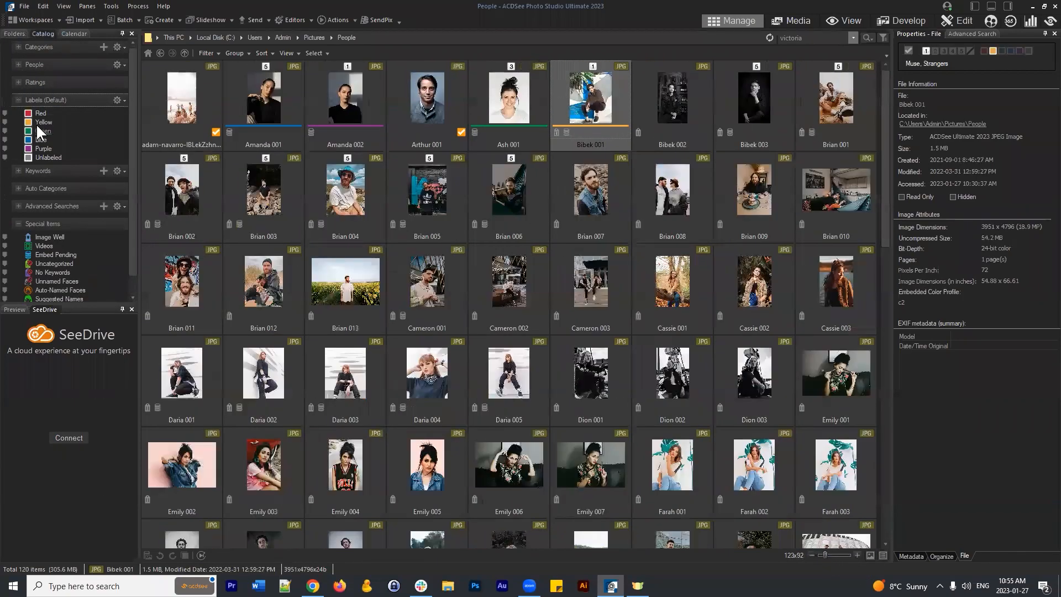
pyautogui.click(38, 114)
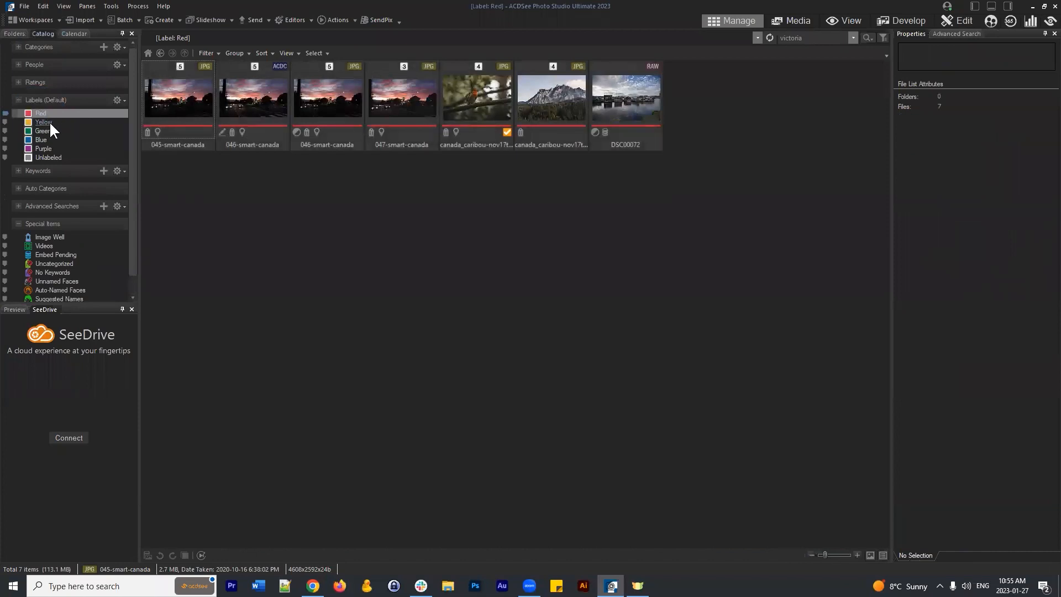
pyautogui.click(41, 123)
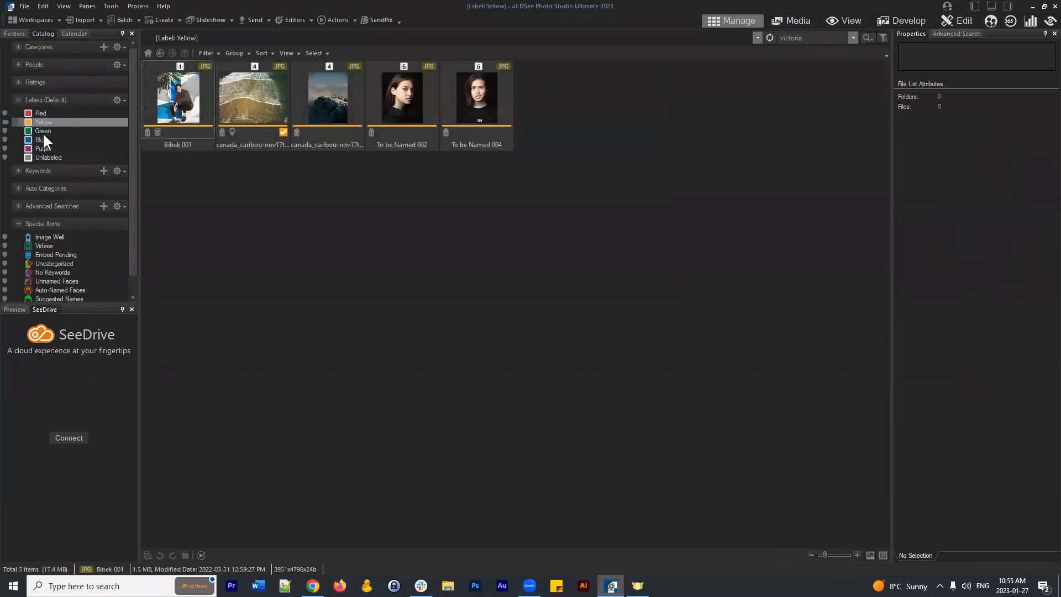
pyautogui.click(42, 131)
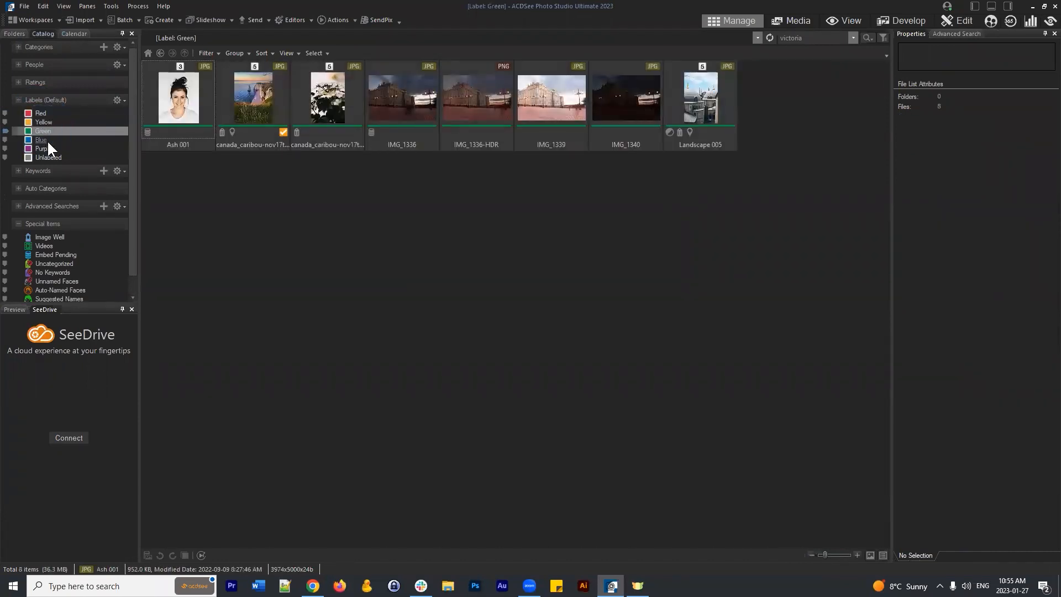
pyautogui.click(46, 142)
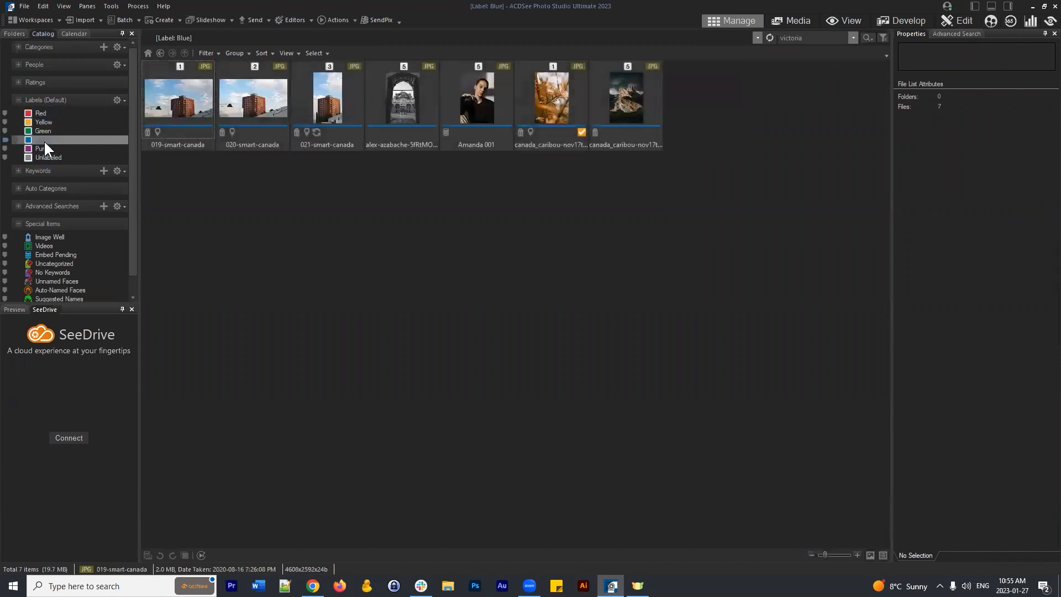
# - Open the Landscape folder in Pictures and enlarge its thumbnails to five photos per row
pyautogui.click(13, 34)
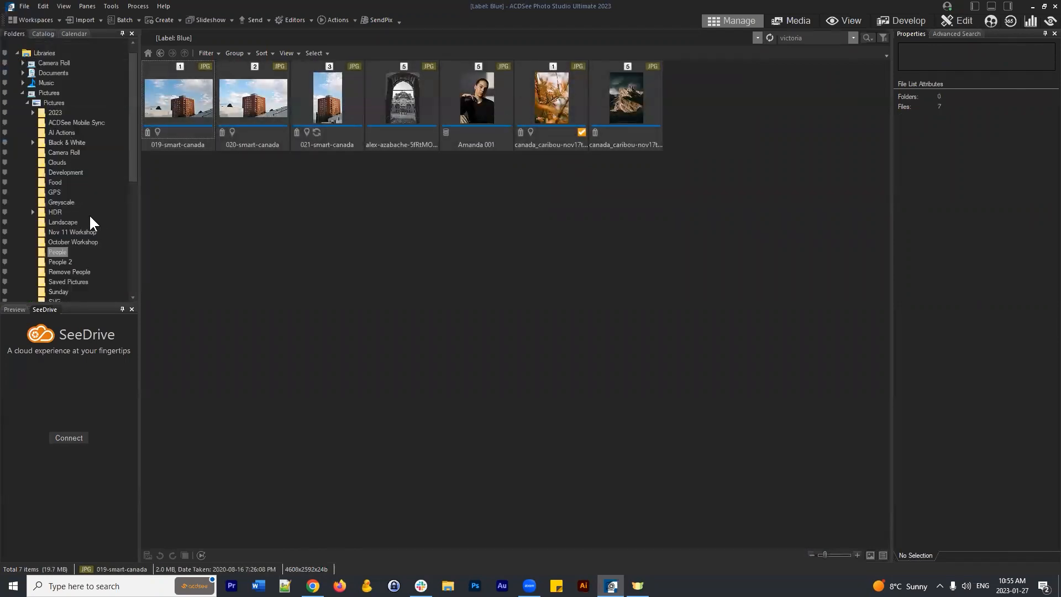
pyautogui.click(70, 222)
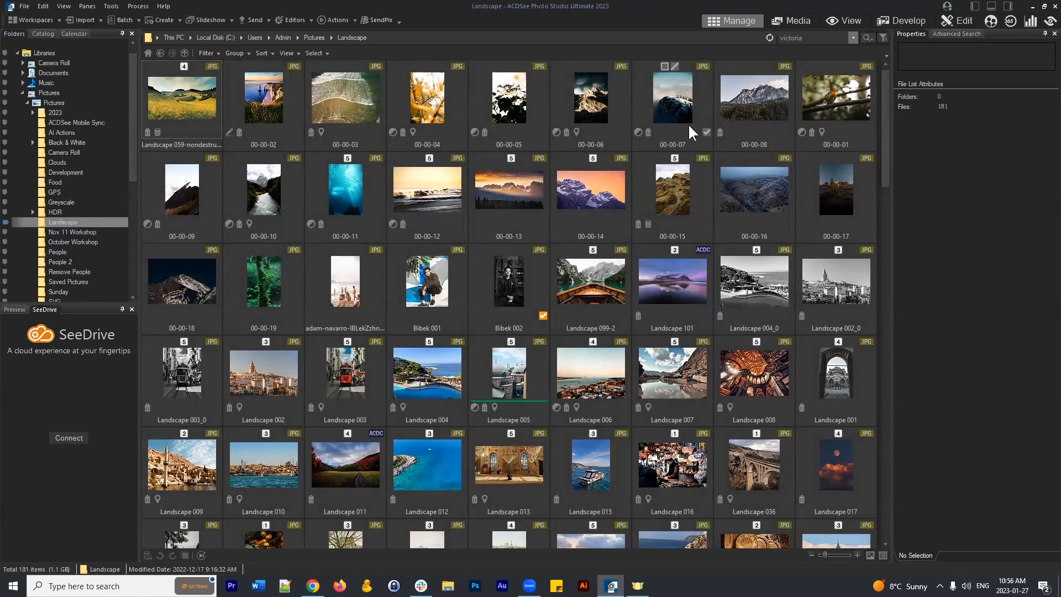
pyautogui.moveTo(834, 553)
pyautogui.moveTo(827, 554); pyautogui.dragTo(840, 555)
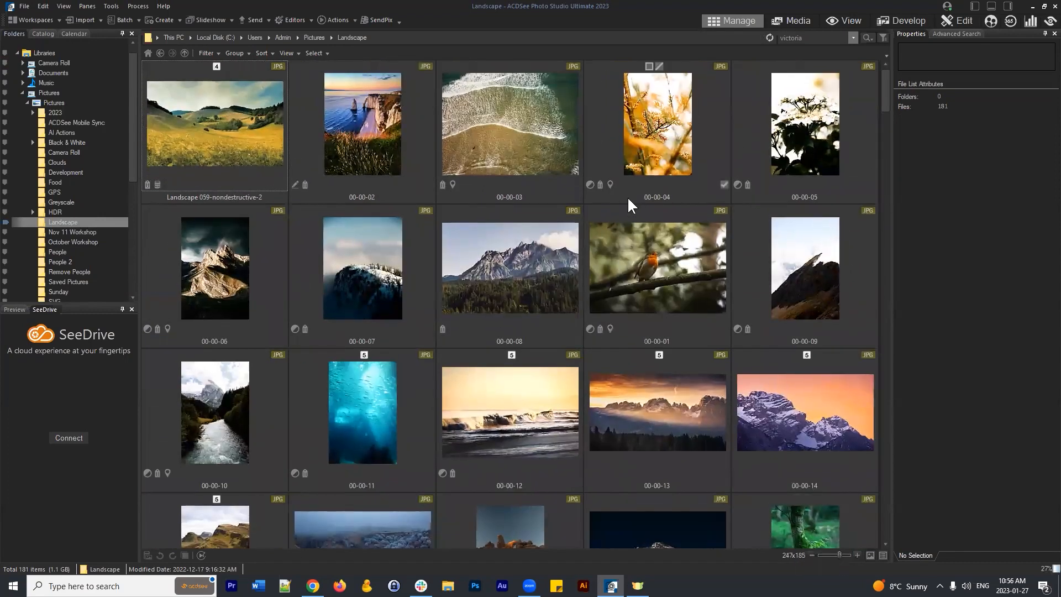
# - View the file properties of the wave, orange blossom, green hills and sea cliff photos in the Landscape folder's first row
pyautogui.click(514, 177)
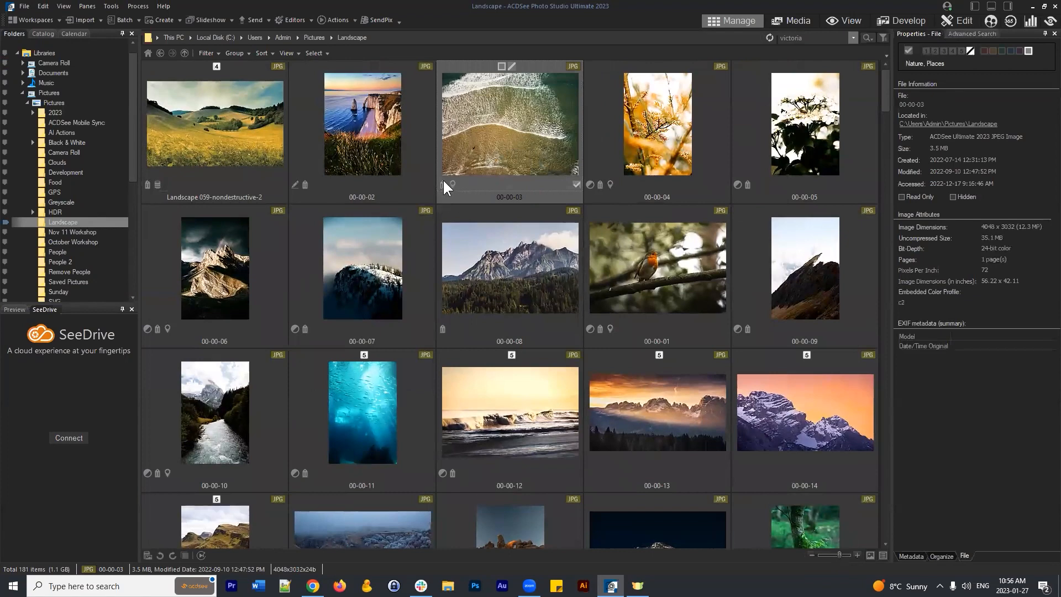
pyautogui.click(662, 177)
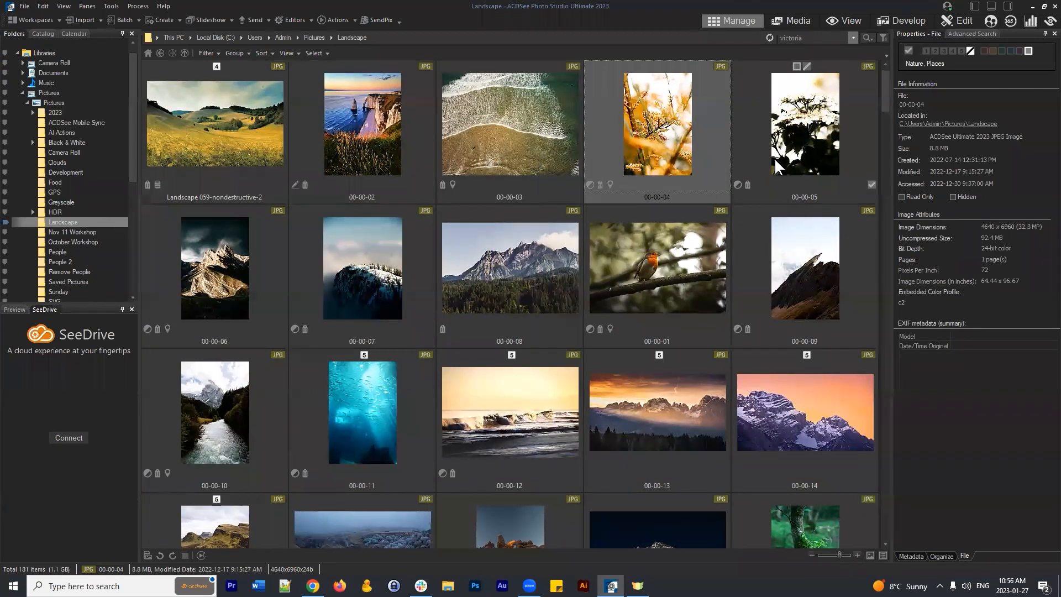
pyautogui.click(234, 168)
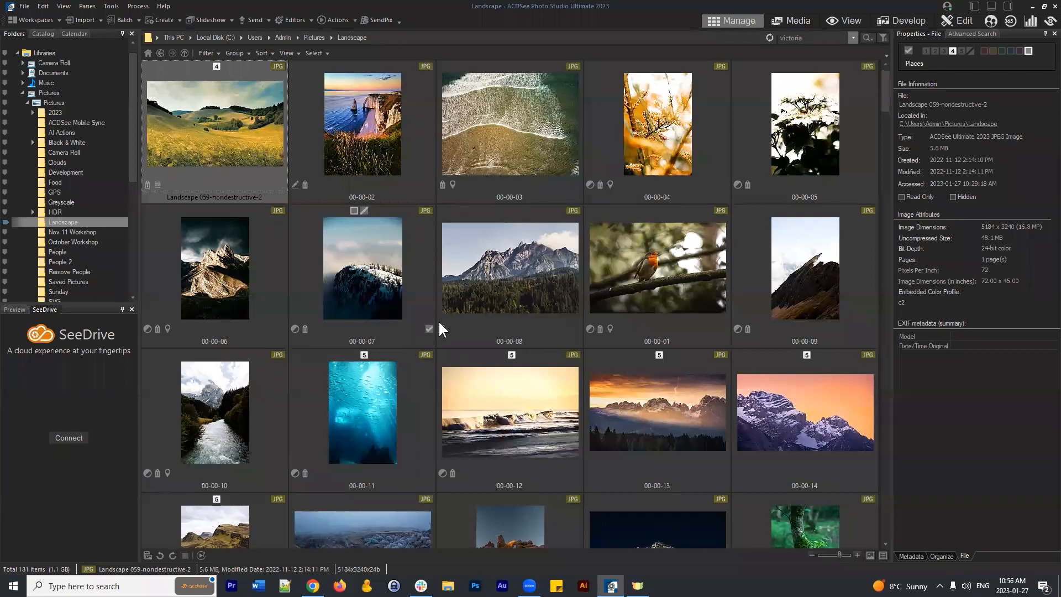
pyautogui.click(391, 149)
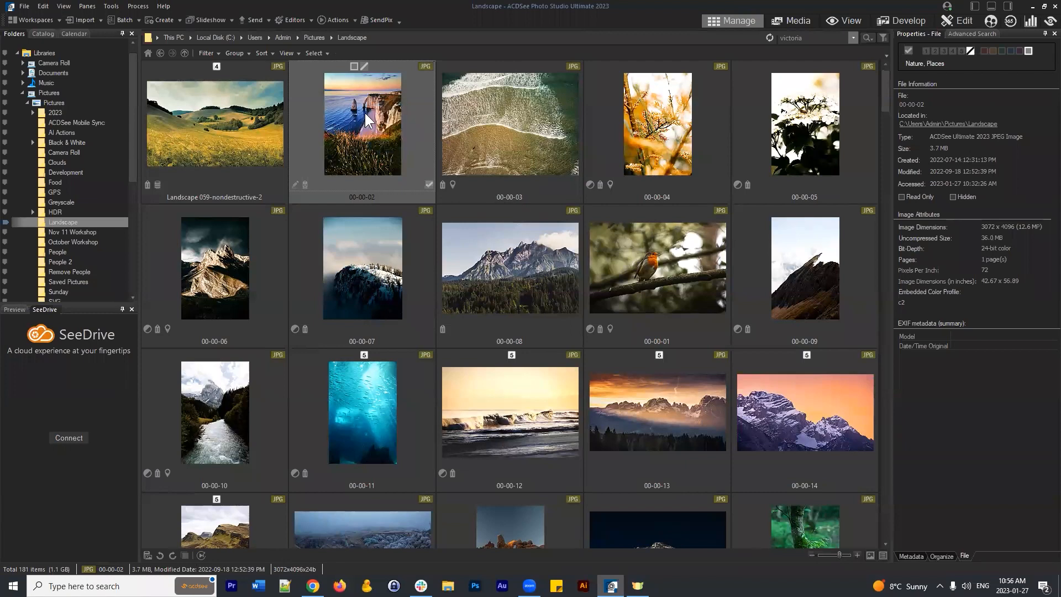
# - Assign the blue color label to the sea cliff photo 00-00-02 and compare its thumbnail with the neighboring photos
pyautogui.click(1011, 51)
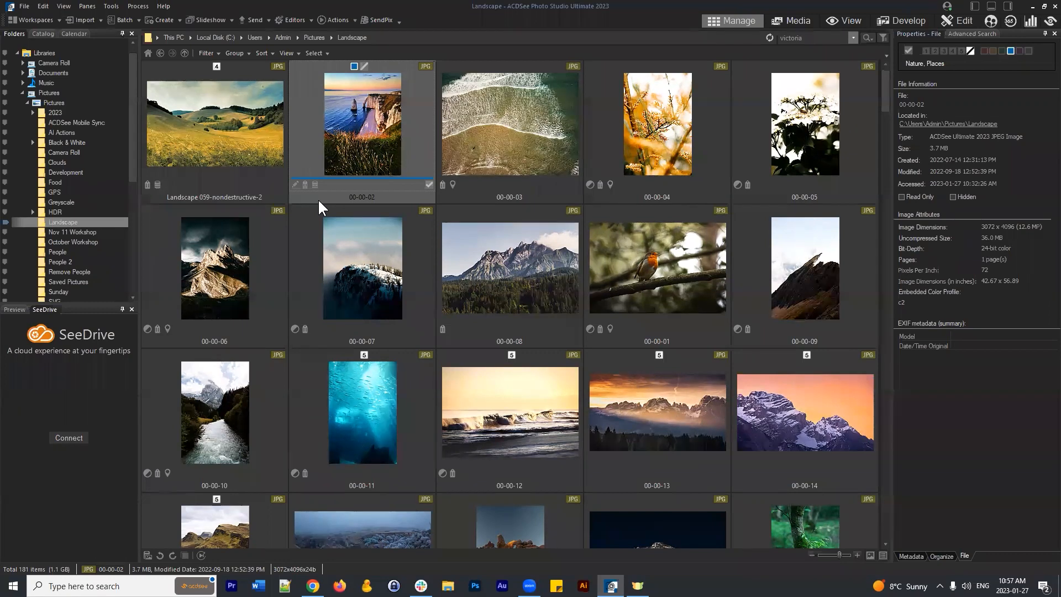
pyautogui.click(502, 147)
pyautogui.click(356, 132)
pyautogui.click(231, 138)
pyautogui.click(389, 271)
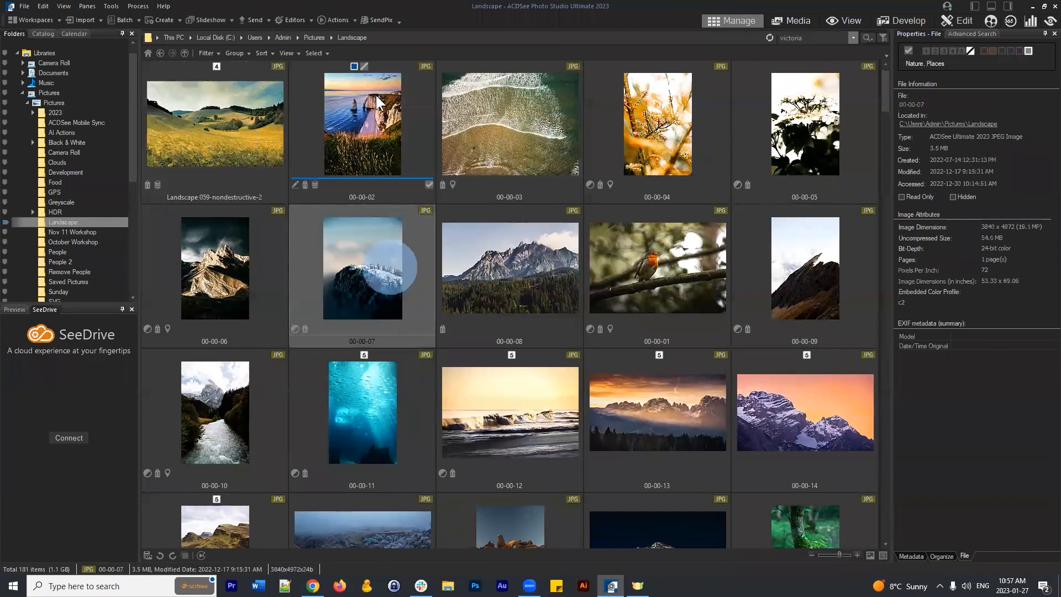
pyautogui.click(376, 99)
pyautogui.click(509, 122)
pyautogui.click(469, 304)
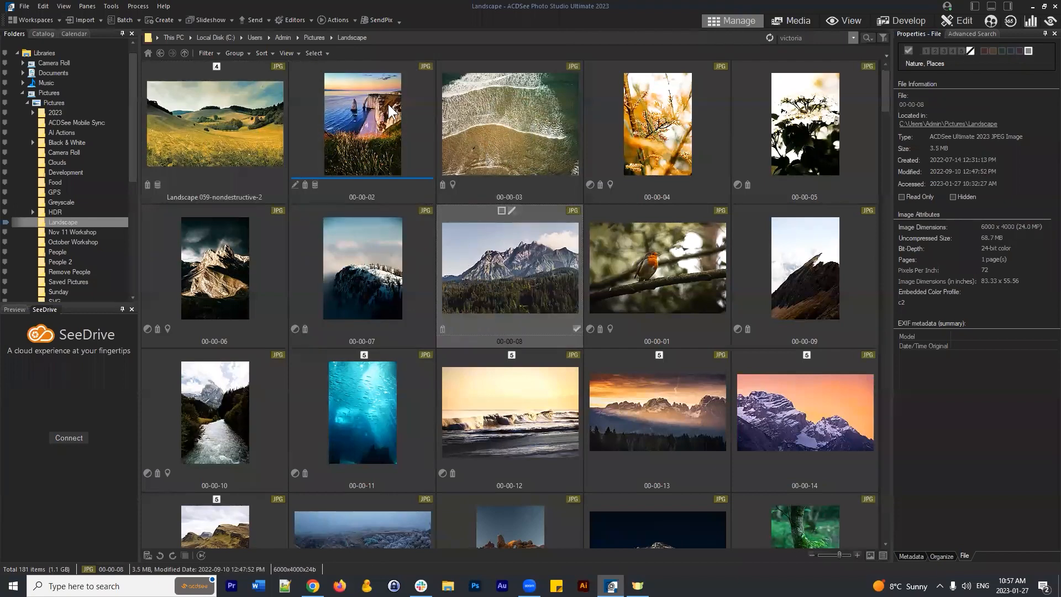
pyautogui.click(348, 76)
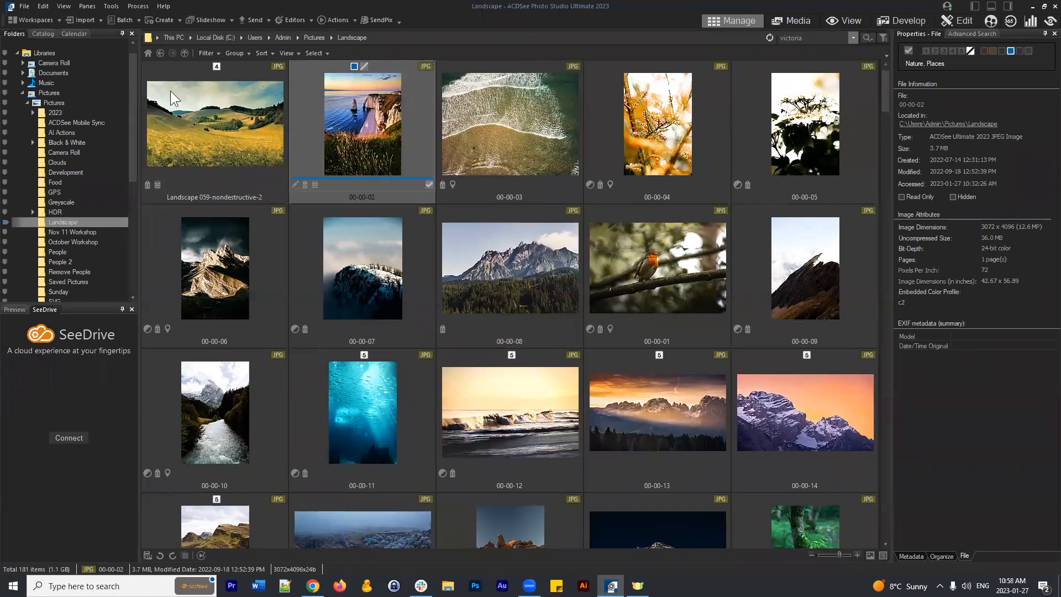
# - Look over the Database tools and the metadata commands available for the sea cliff photo, including Embed ACDSee Metadata
pyautogui.click(112, 8)
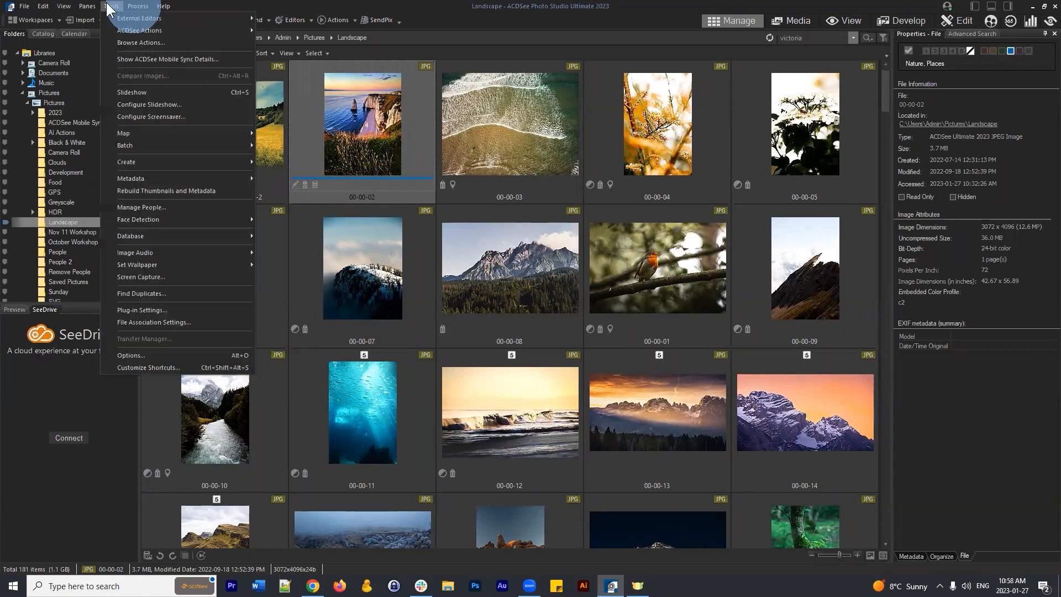
pyautogui.moveTo(165, 236)
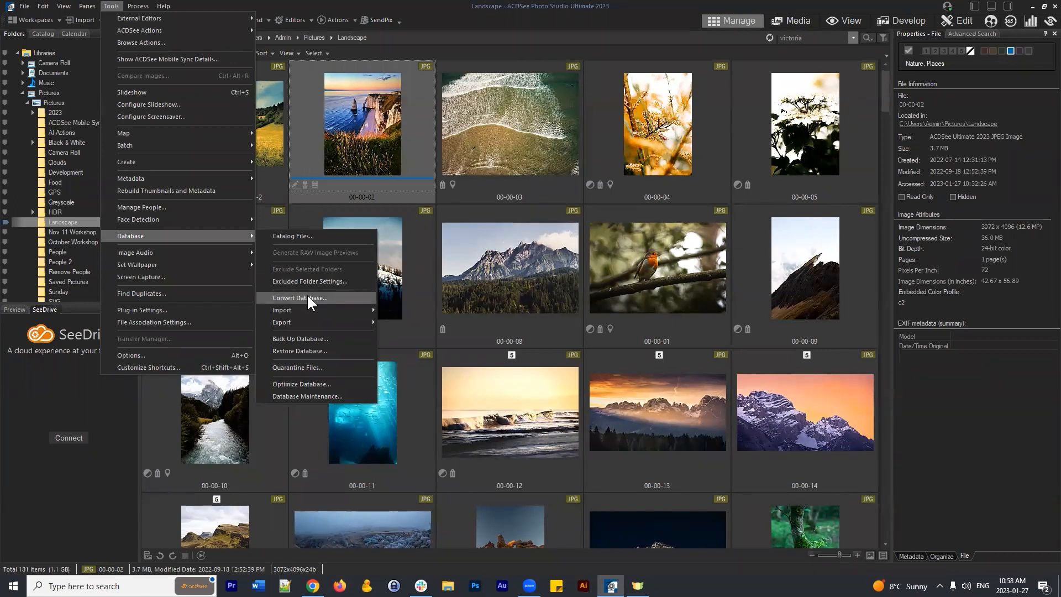
pyautogui.click(315, 124)
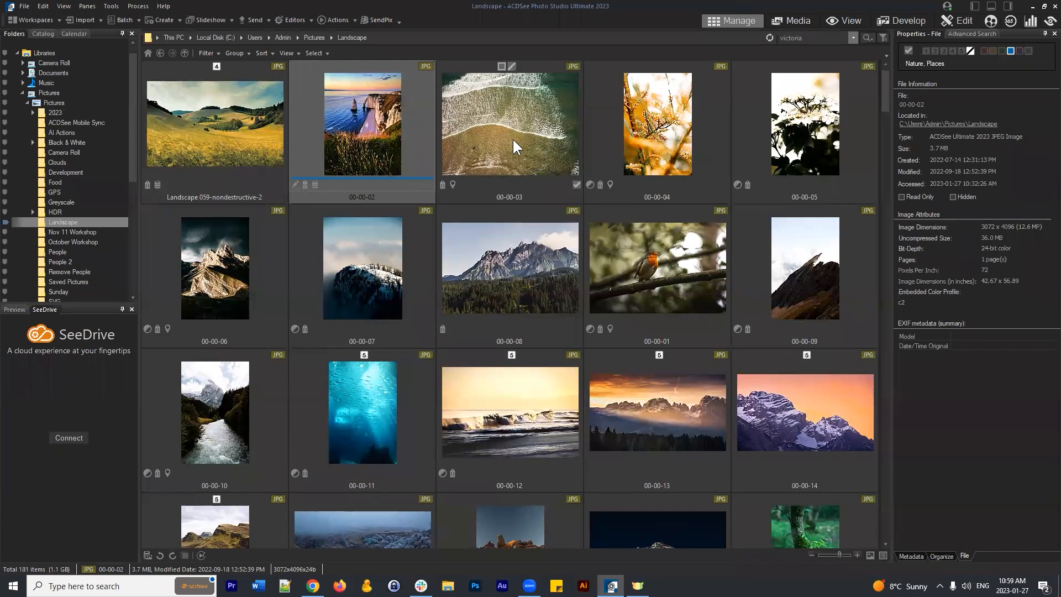
pyautogui.rightClick(367, 119)
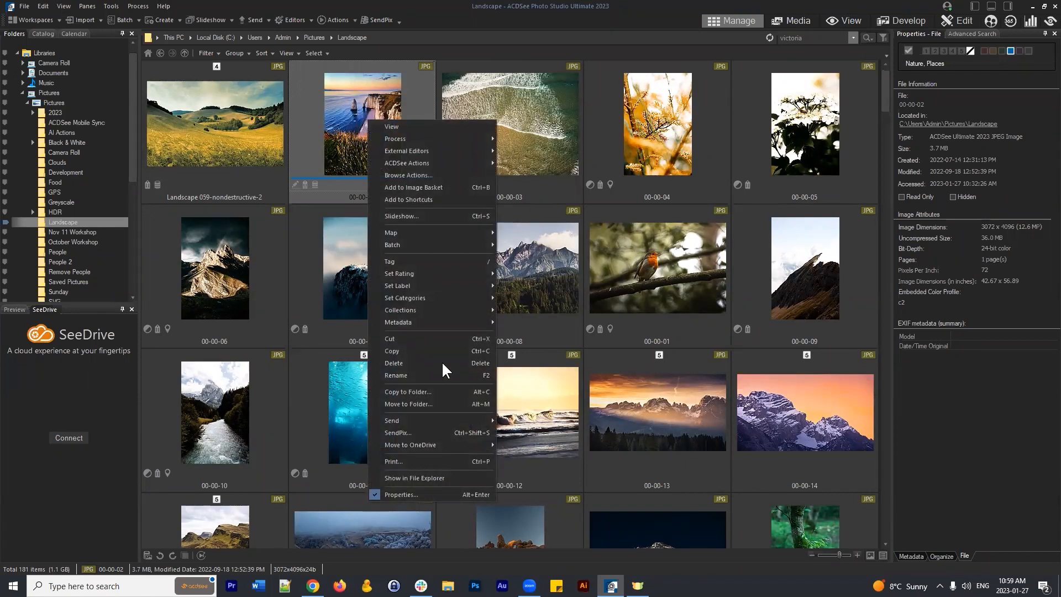
pyautogui.moveTo(433, 324)
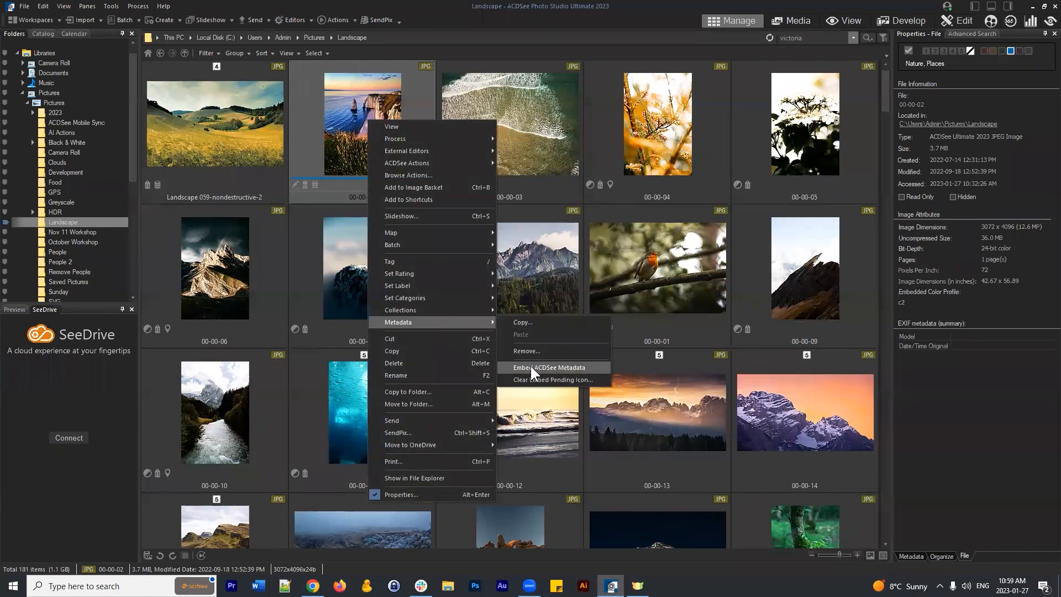
pyautogui.click(563, 121)
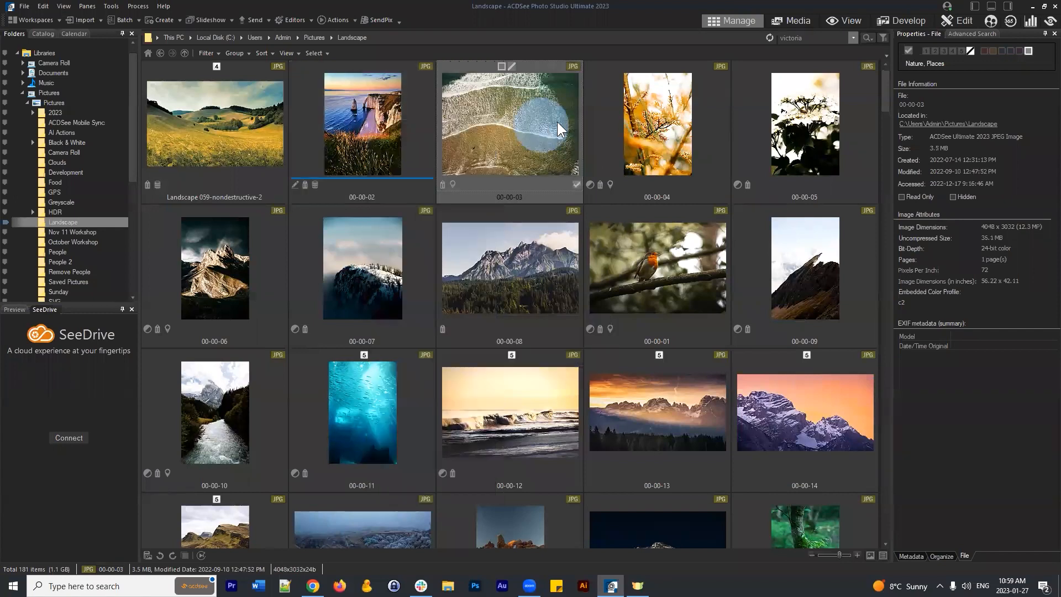
# - Embed ACDSee metadata and face data in all photos of the Landscape folder, then check the sea cliff photo's thumbnail
pyautogui.hotkey('ctrl', 'a')
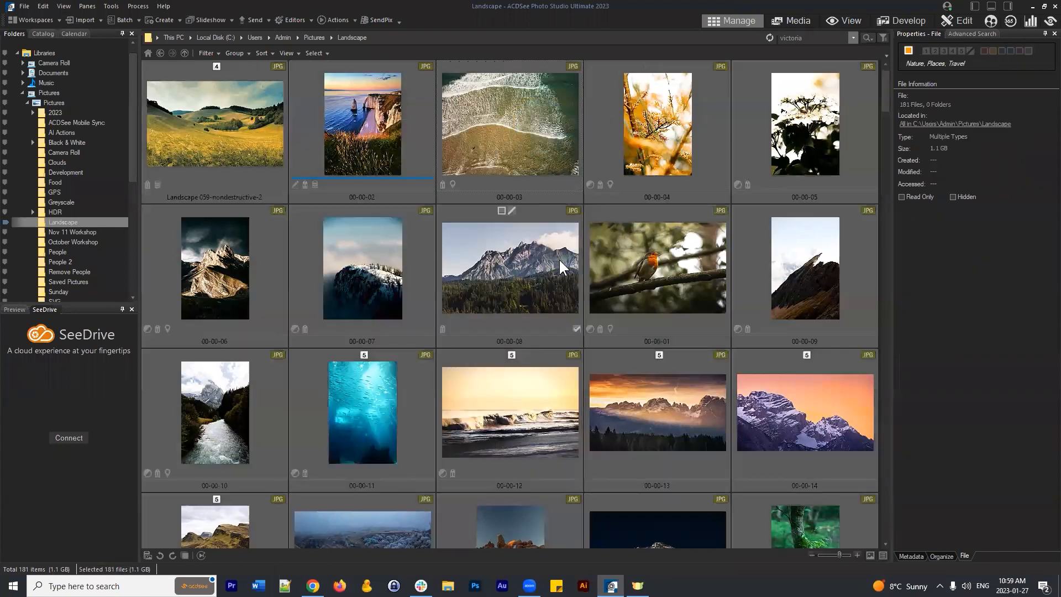
pyautogui.rightClick(383, 125)
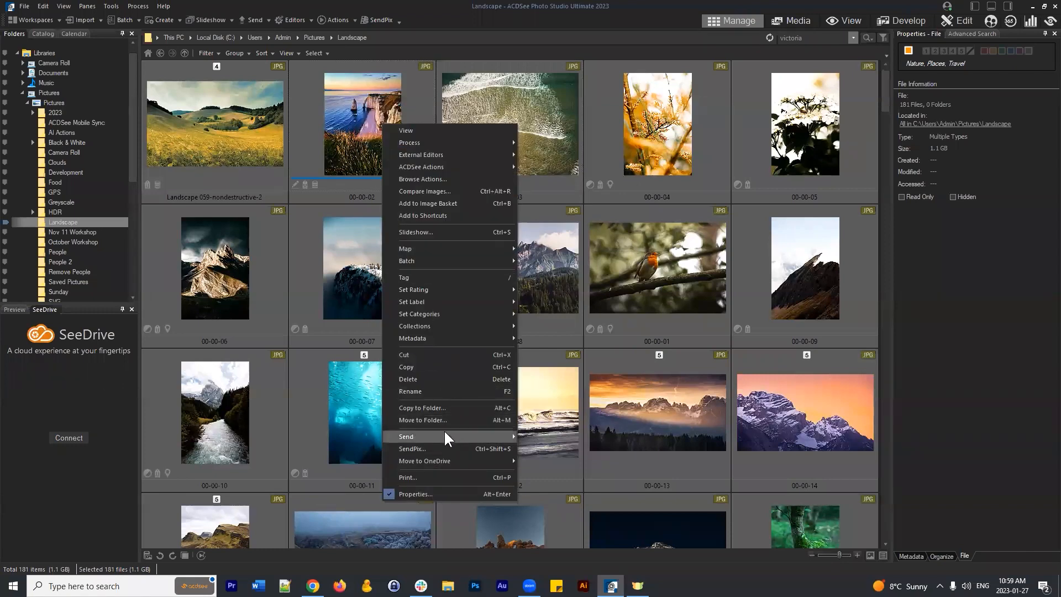
pyautogui.click(443, 338)
pyautogui.click(570, 383)
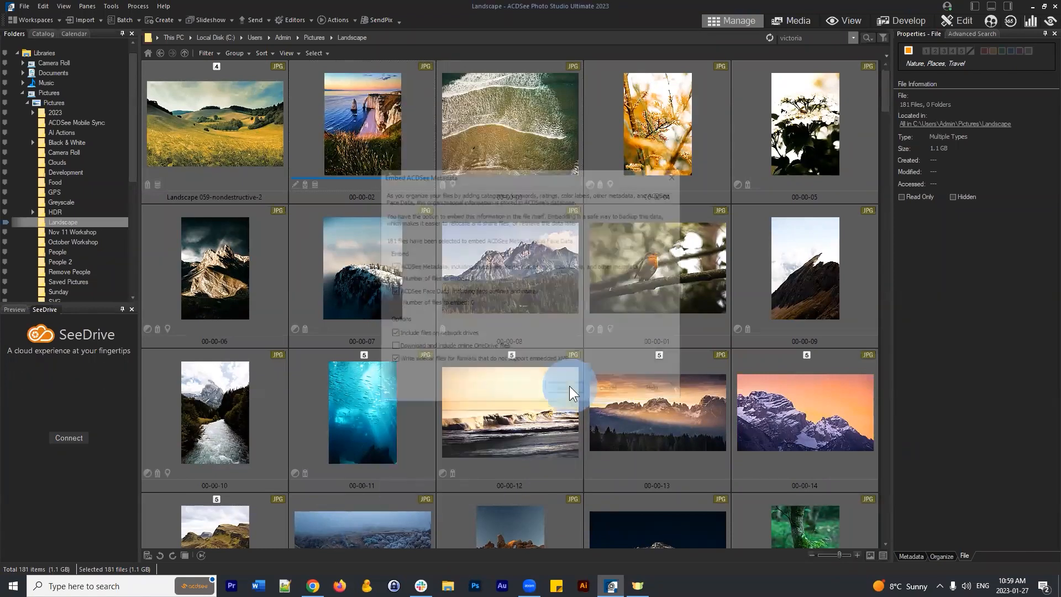
pyautogui.moveTo(503, 172); pyautogui.dragTo(554, 105)
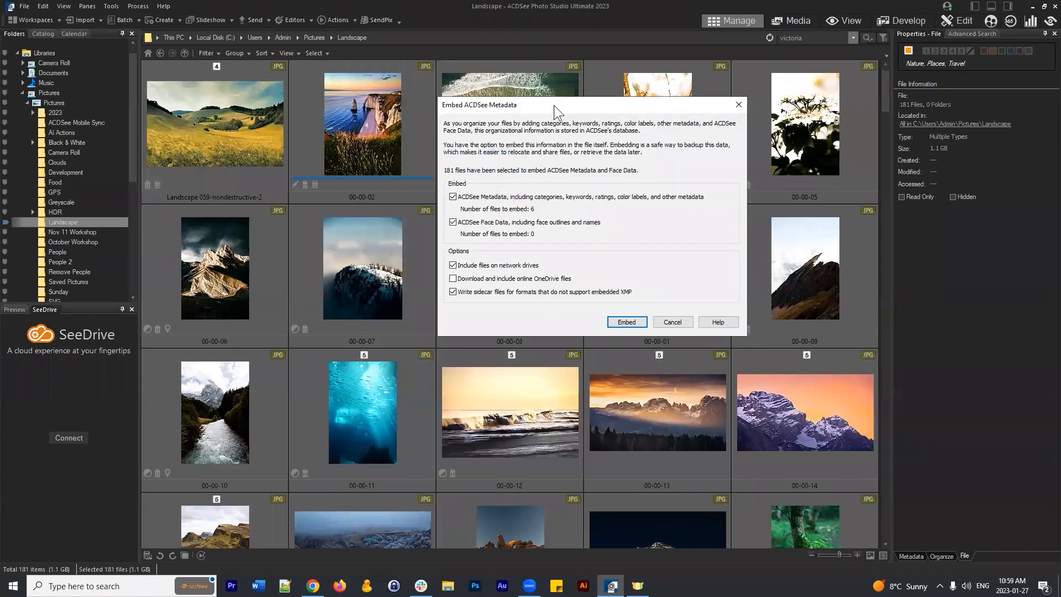
pyautogui.click(624, 321)
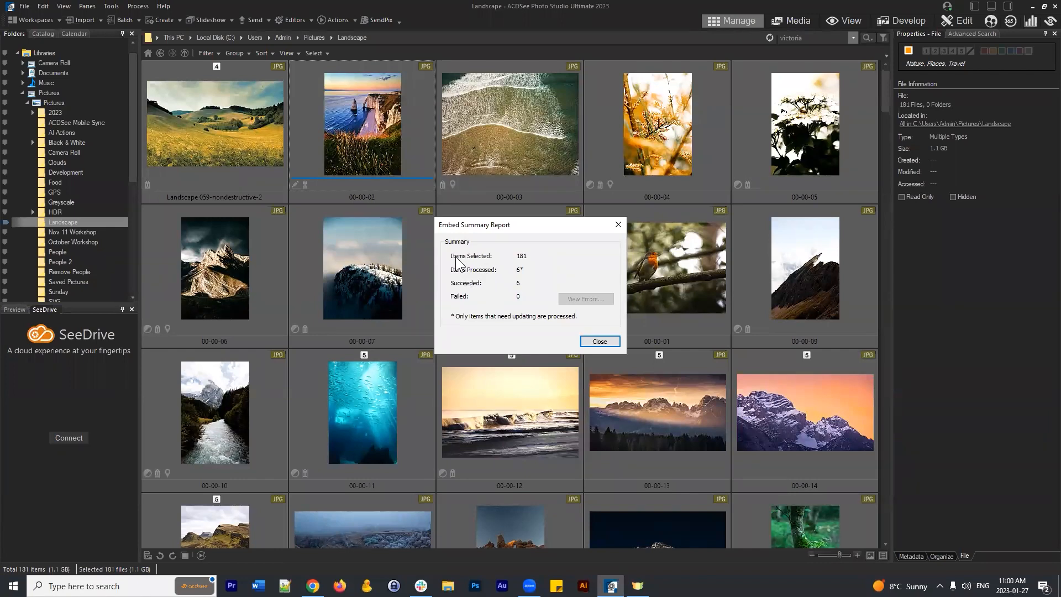
pyautogui.click(614, 339)
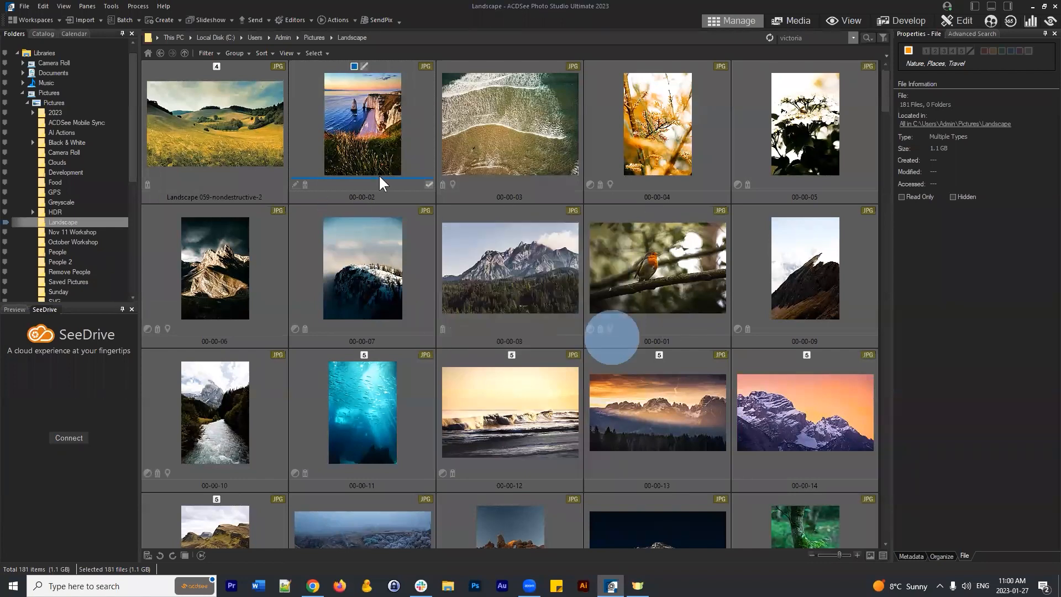
pyautogui.click(454, 121)
pyautogui.click(374, 128)
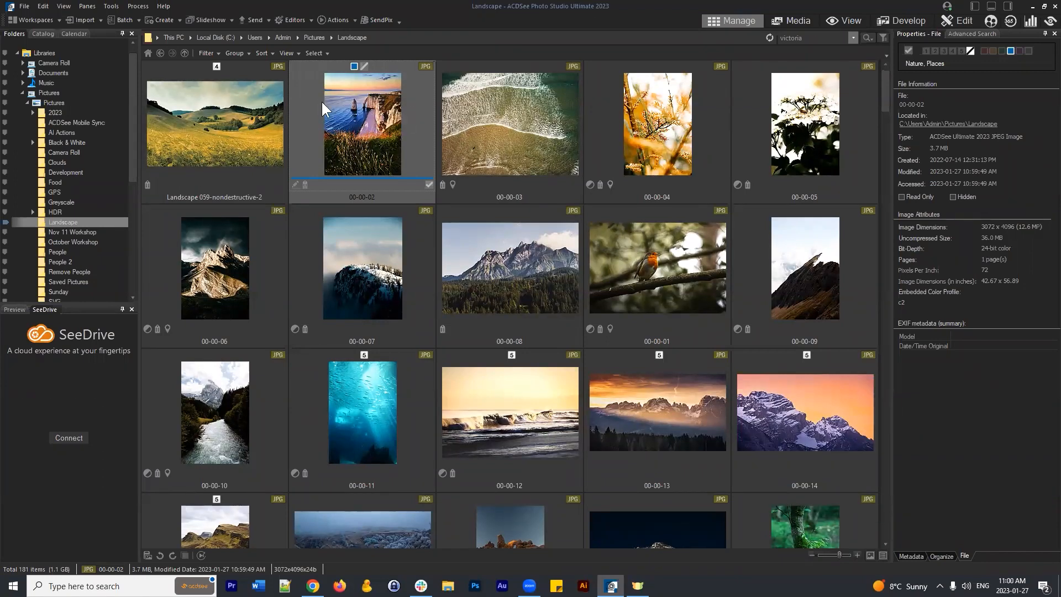
# - Review the Catalog Files settings for the Pictures library, toggle face data import on and off, and cancel without cataloging
pyautogui.click(108, 6)
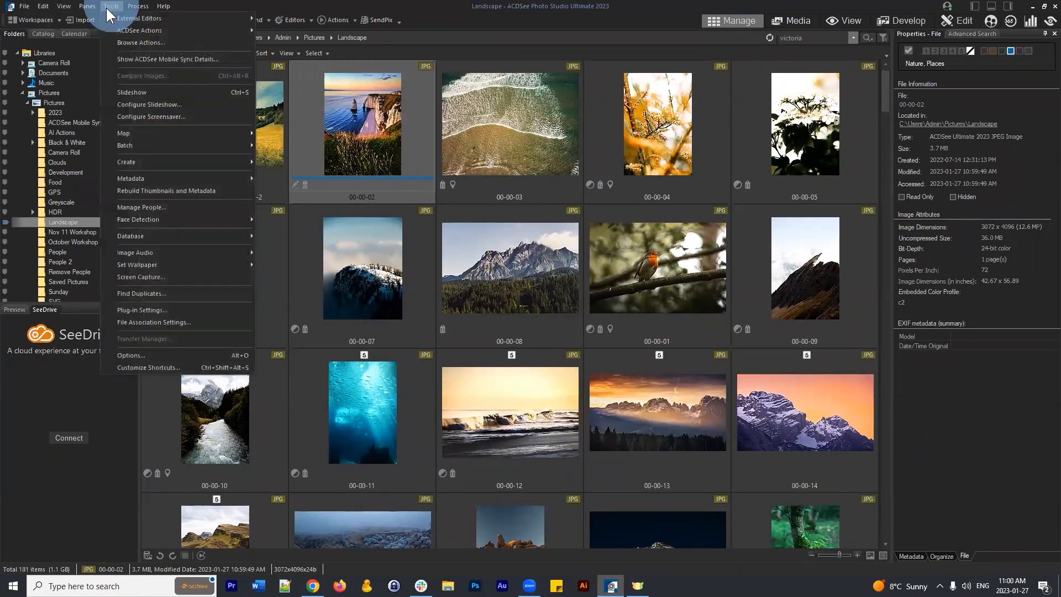
pyautogui.moveTo(243, 174)
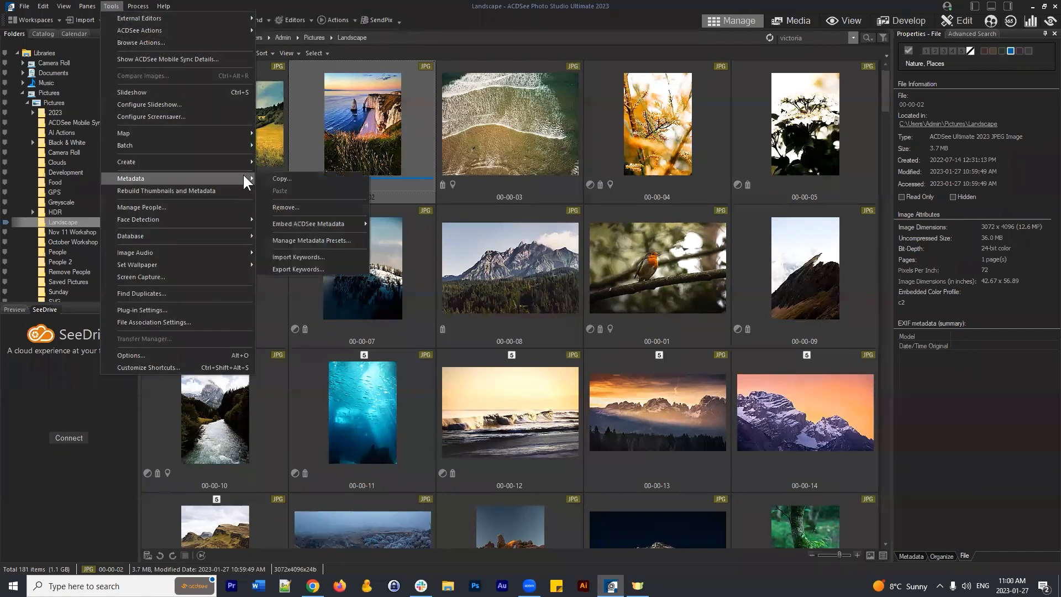
pyautogui.moveTo(184, 233)
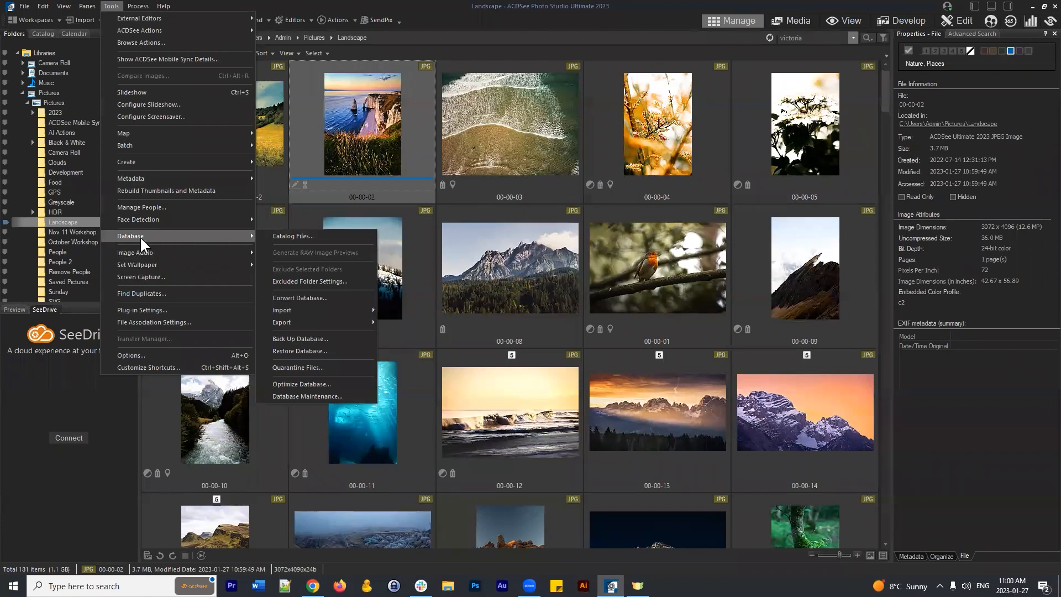
pyautogui.click(304, 235)
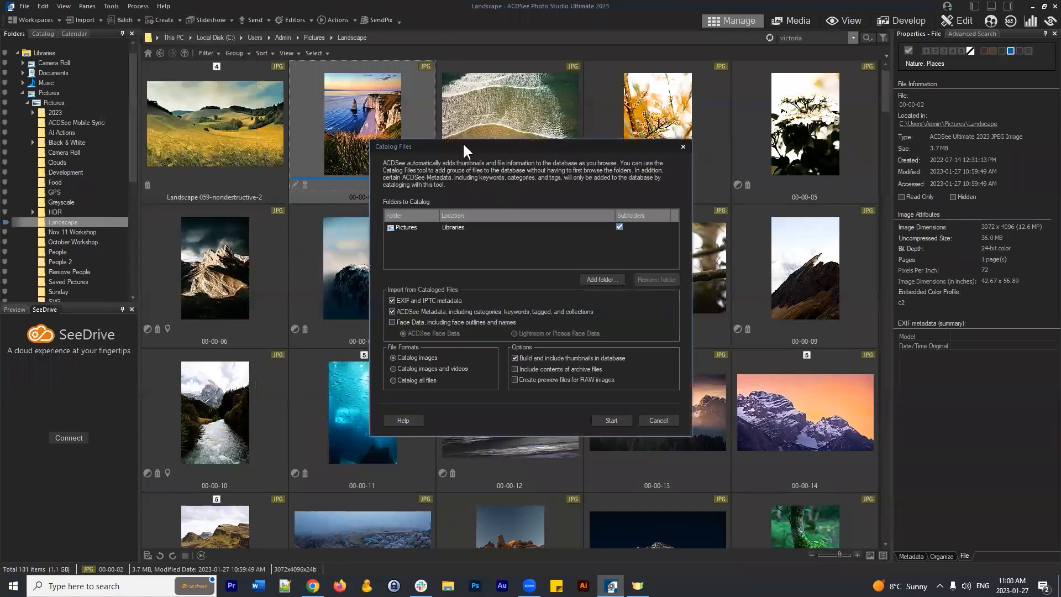
pyautogui.moveTo(469, 145); pyautogui.dragTo(543, 89)
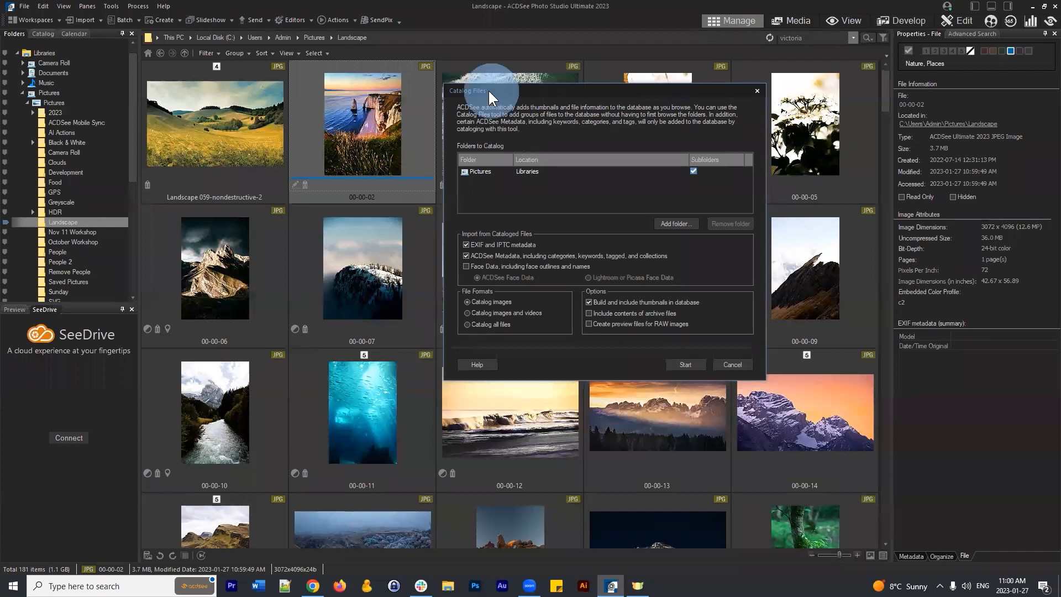
pyautogui.moveTo(488, 88); pyautogui.dragTo(495, 76)
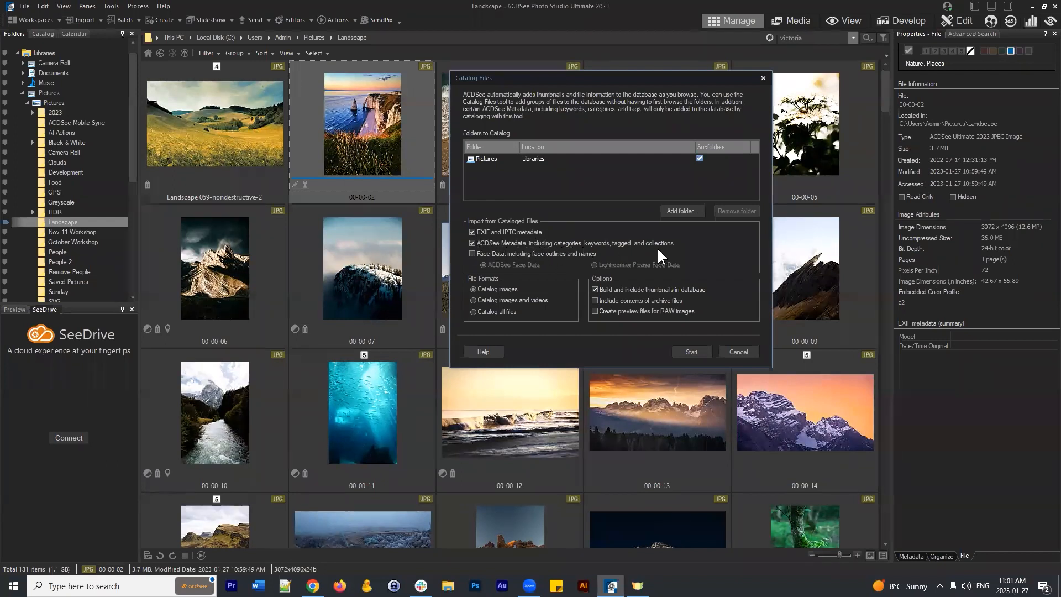
pyautogui.click(473, 253)
pyautogui.click(475, 254)
pyautogui.click(750, 349)
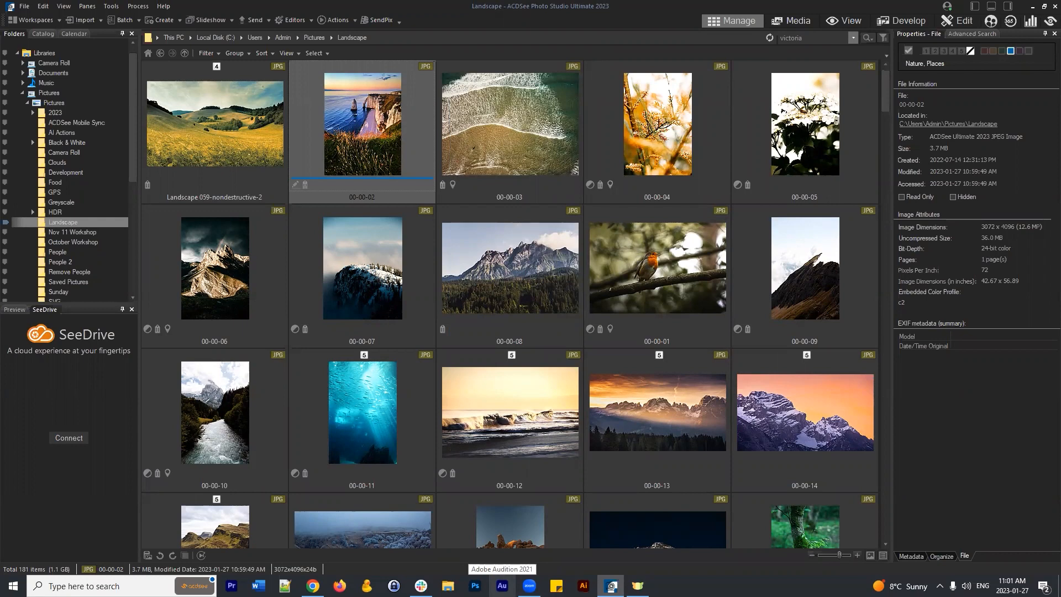
# - Show the metadata properties of the beach wave photo 00-00-03 and view its IPTC fields, then collapse them
pyautogui.click(504, 167)
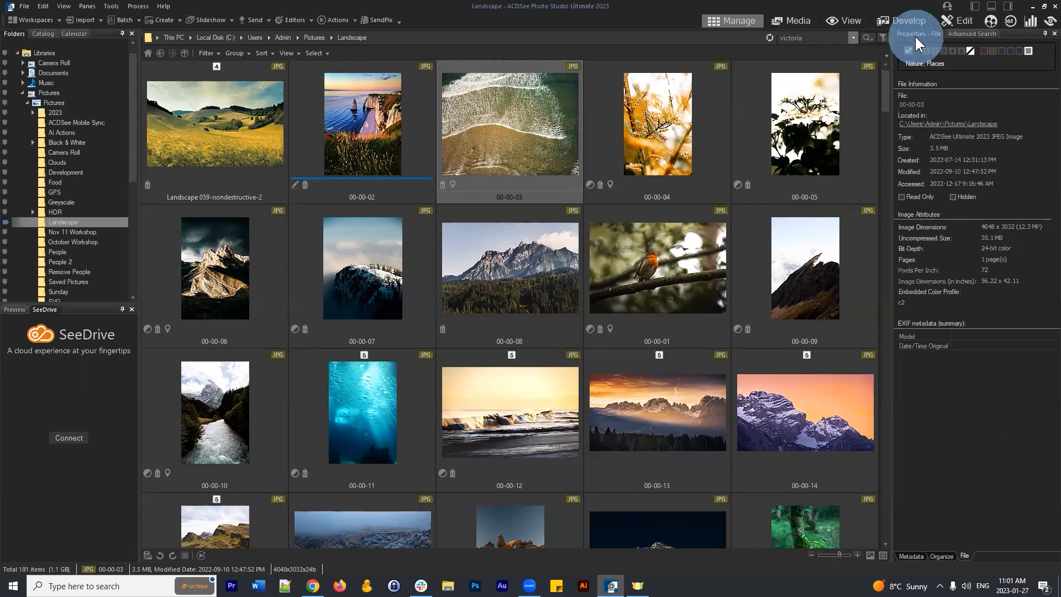
pyautogui.click(912, 556)
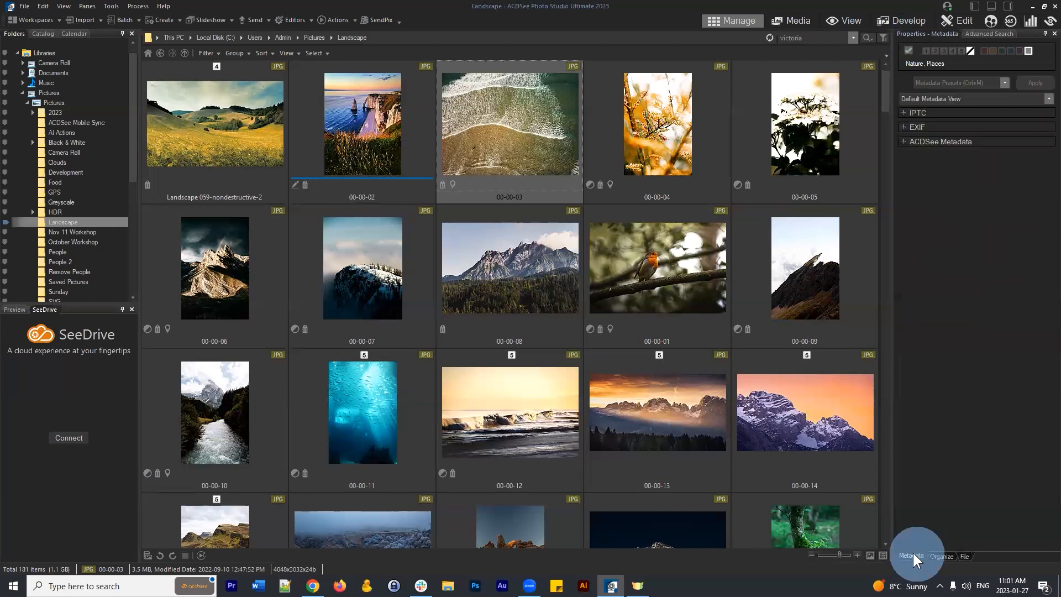
pyautogui.click(938, 197)
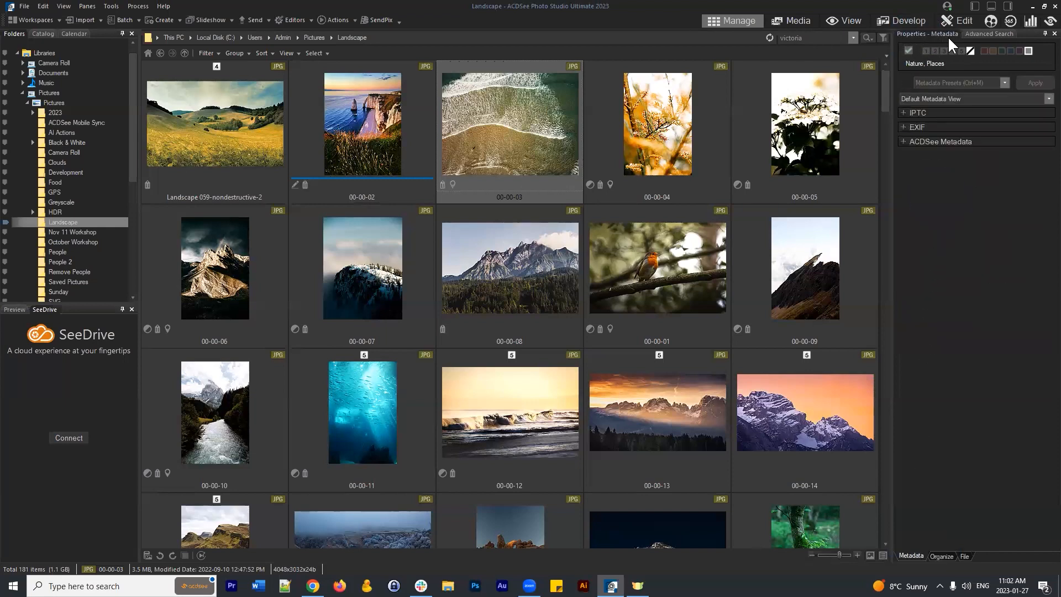
pyautogui.click(904, 113)
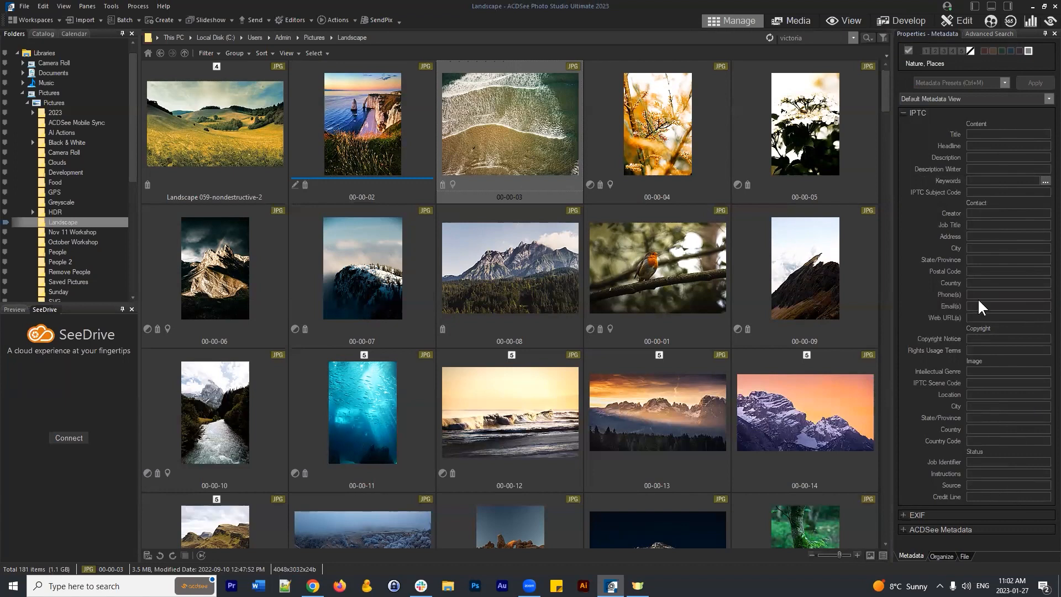
pyautogui.click(909, 113)
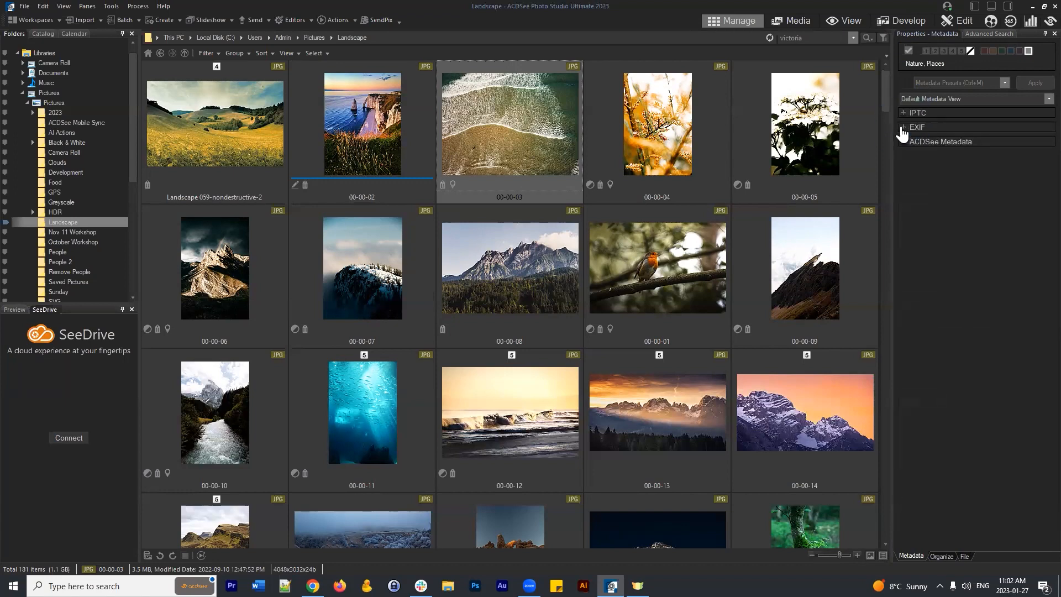
# - View the wave photo's EXIF camera fields, then collapse them and view its ACDSee Metadata fields, including the keywords
pyautogui.click(918, 128)
pyautogui.click(1001, 148)
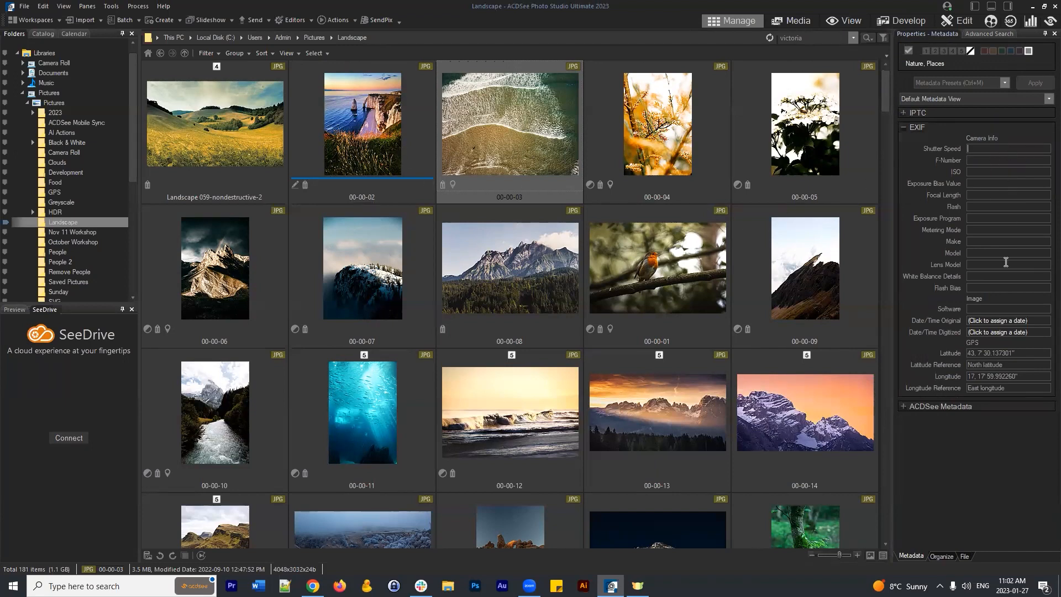
pyautogui.click(990, 147)
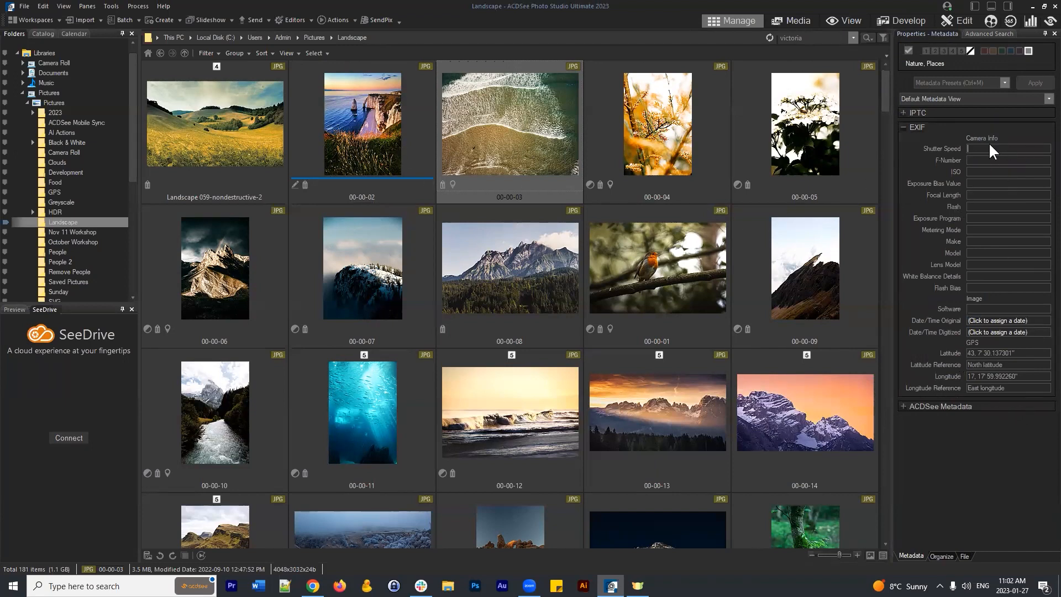
pyautogui.click(904, 127)
pyautogui.click(901, 145)
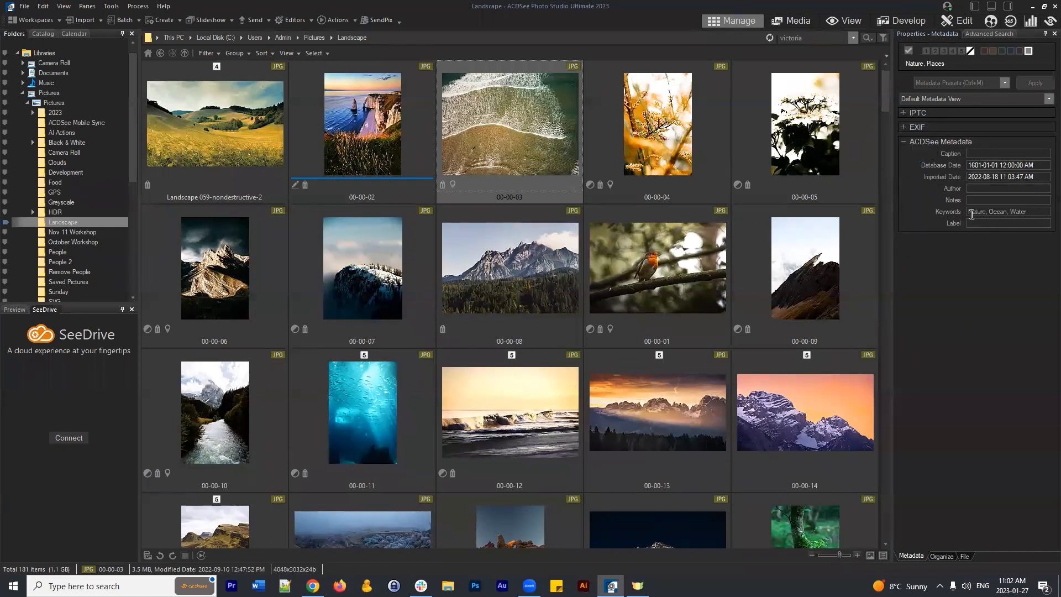
pyautogui.click(1032, 213)
pyautogui.press('Return')
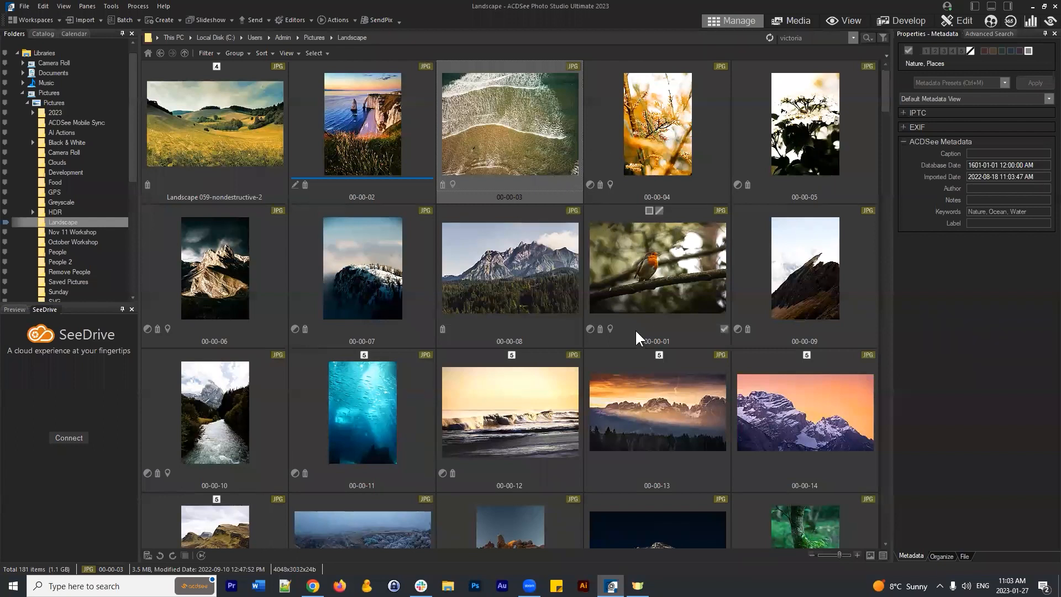
# - Open the Database options and turn on the embed ACDSee metadata reminder for every shutdown
pyautogui.click(138, 6)
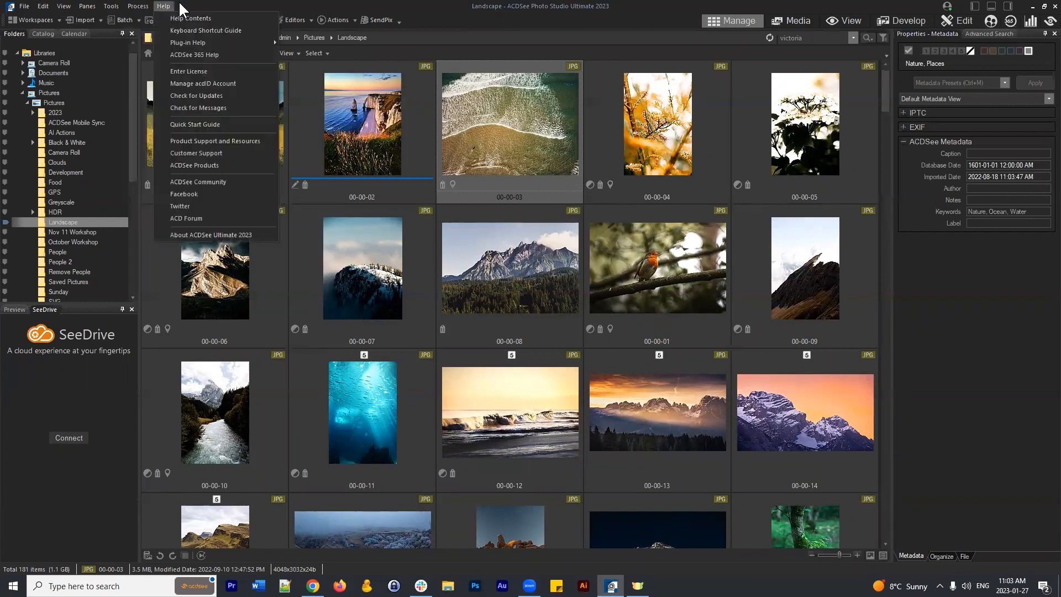
pyautogui.moveTo(111, 5)
pyautogui.click(137, 354)
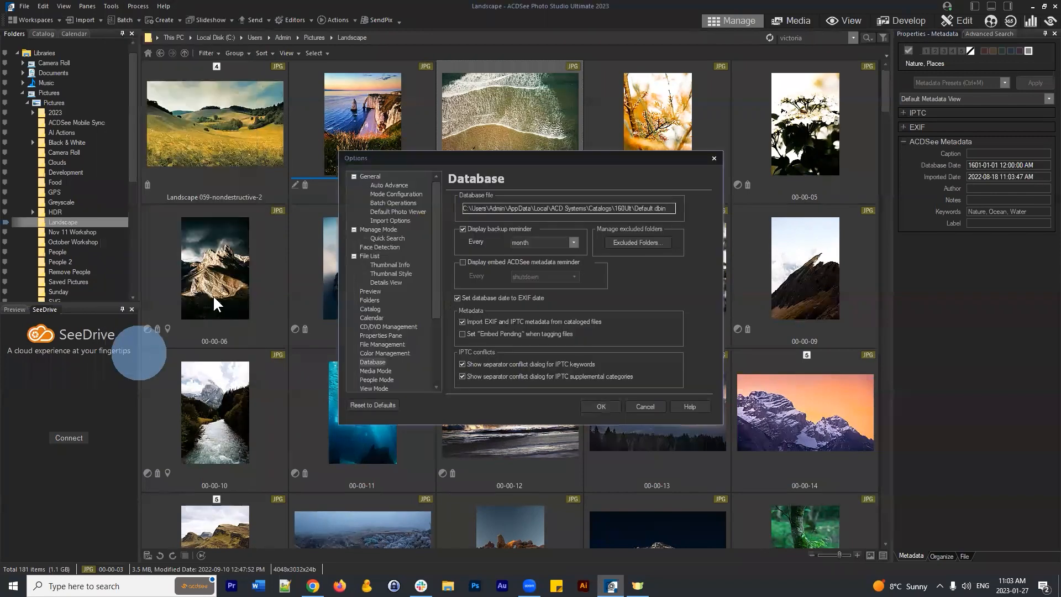
pyautogui.moveTo(532, 155); pyautogui.dragTo(522, 100)
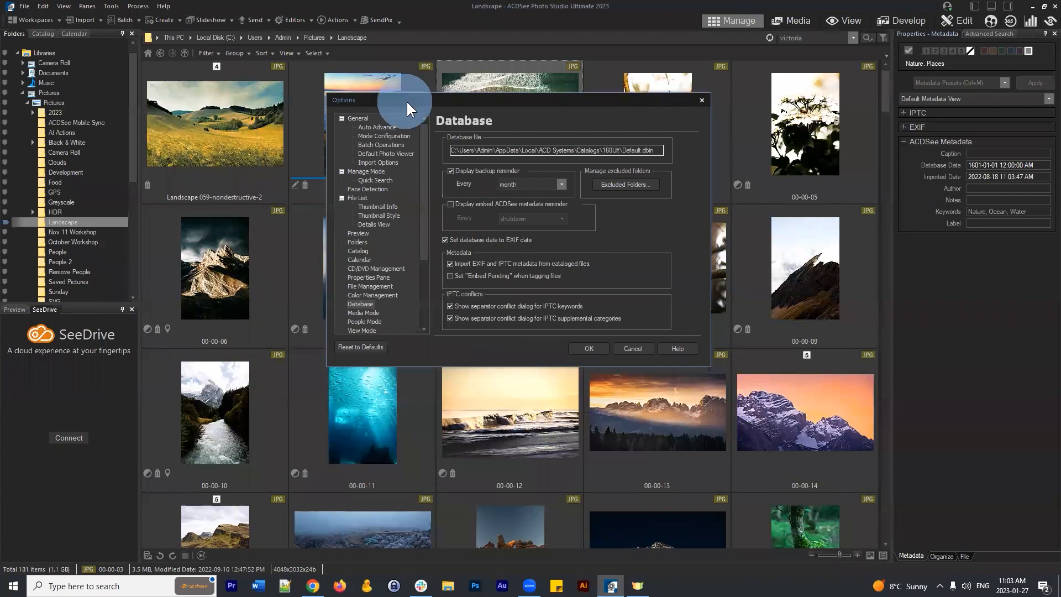
pyautogui.moveTo(406, 100); pyautogui.dragTo(407, 94)
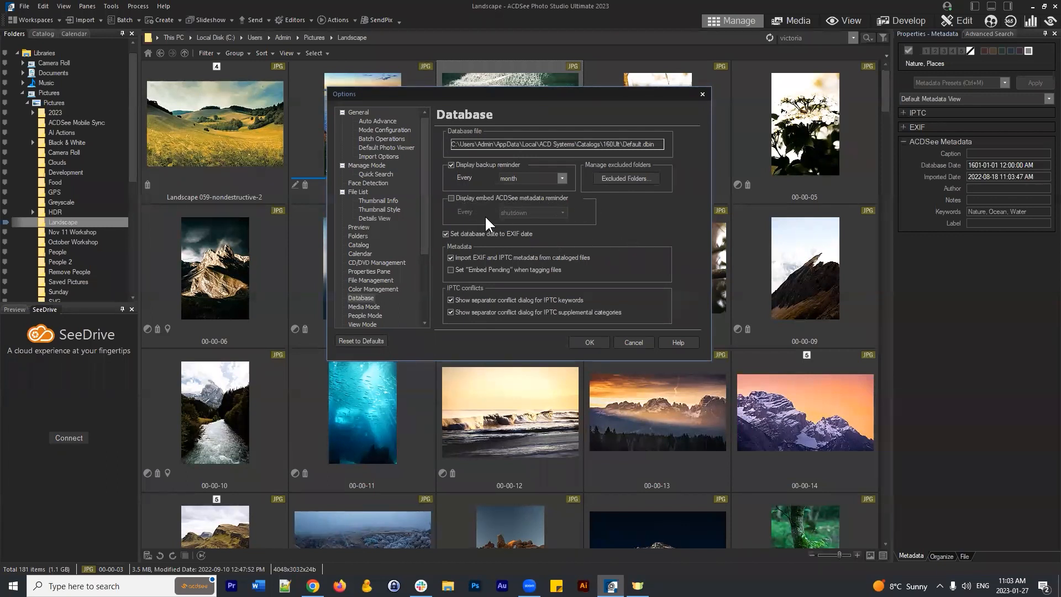
pyautogui.click(457, 200)
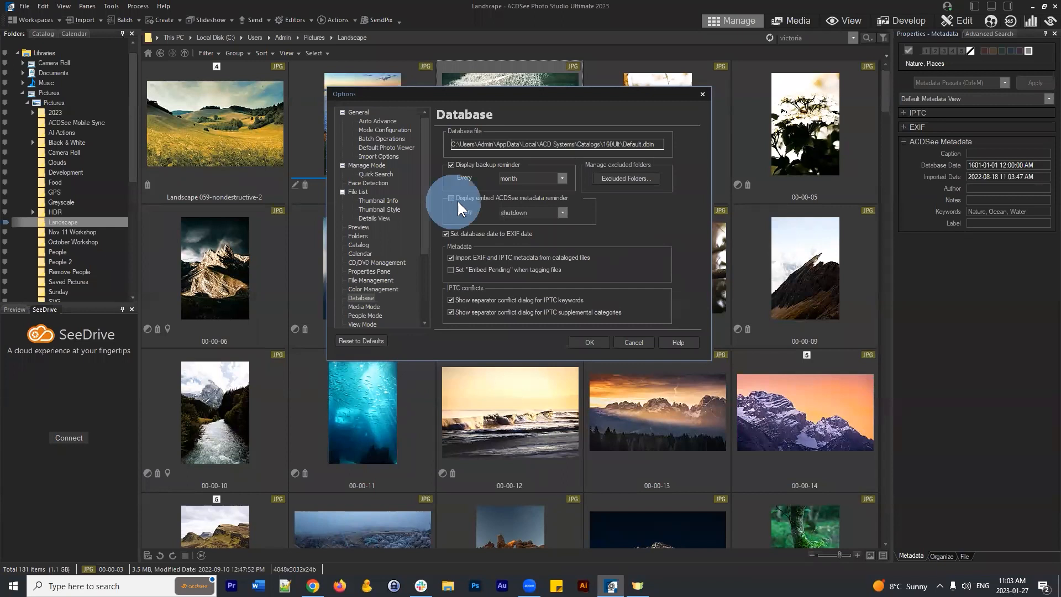
pyautogui.click(562, 214)
pyautogui.click(562, 213)
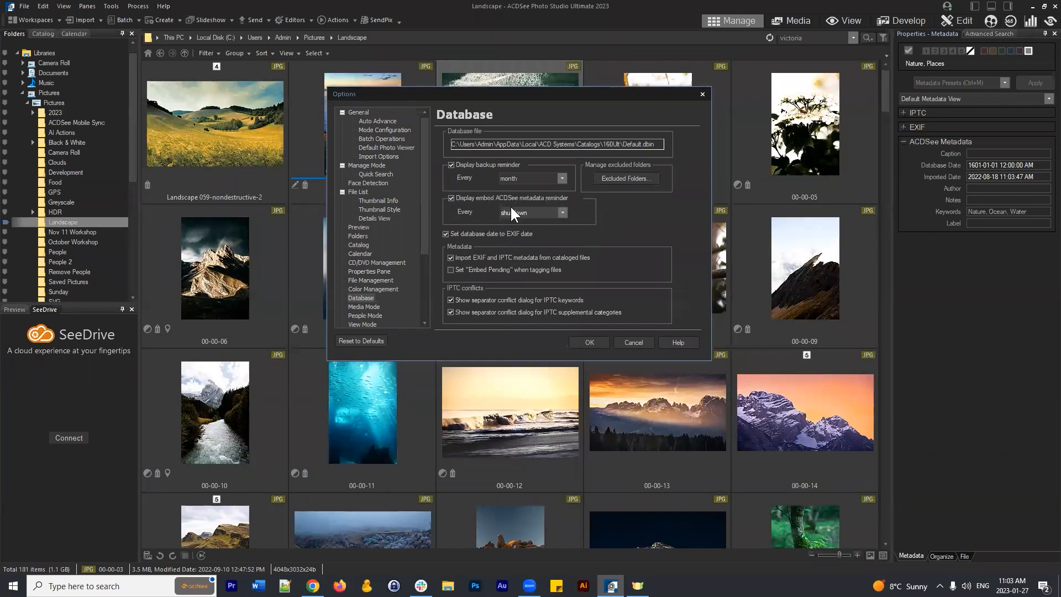
# - Try switching off the embed ACDSee metadata reminder, check its frequency choices, and close the options without saving
pyautogui.click(456, 198)
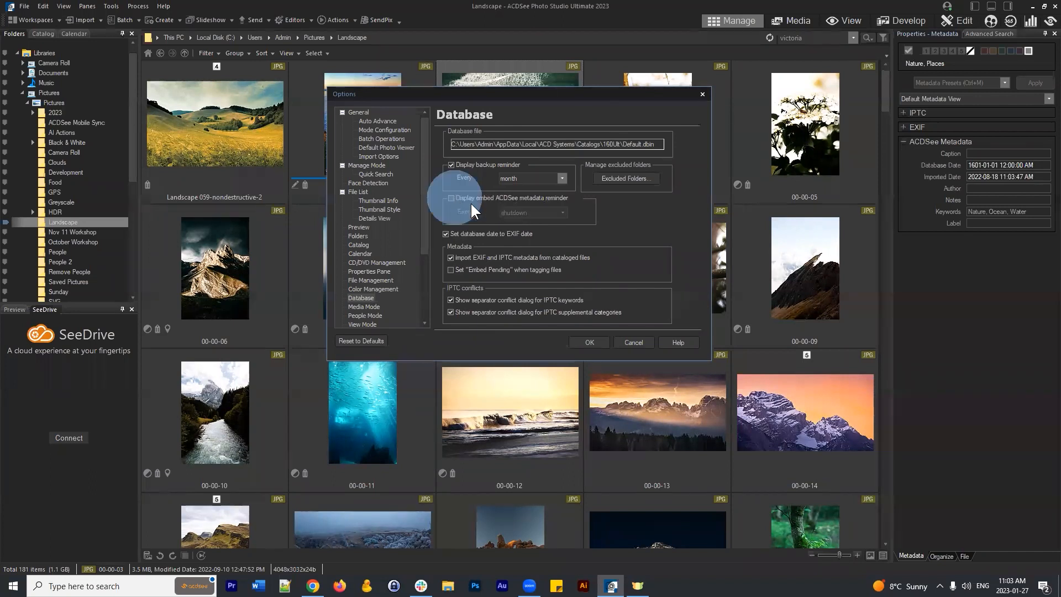
pyautogui.click(453, 197)
pyautogui.click(549, 211)
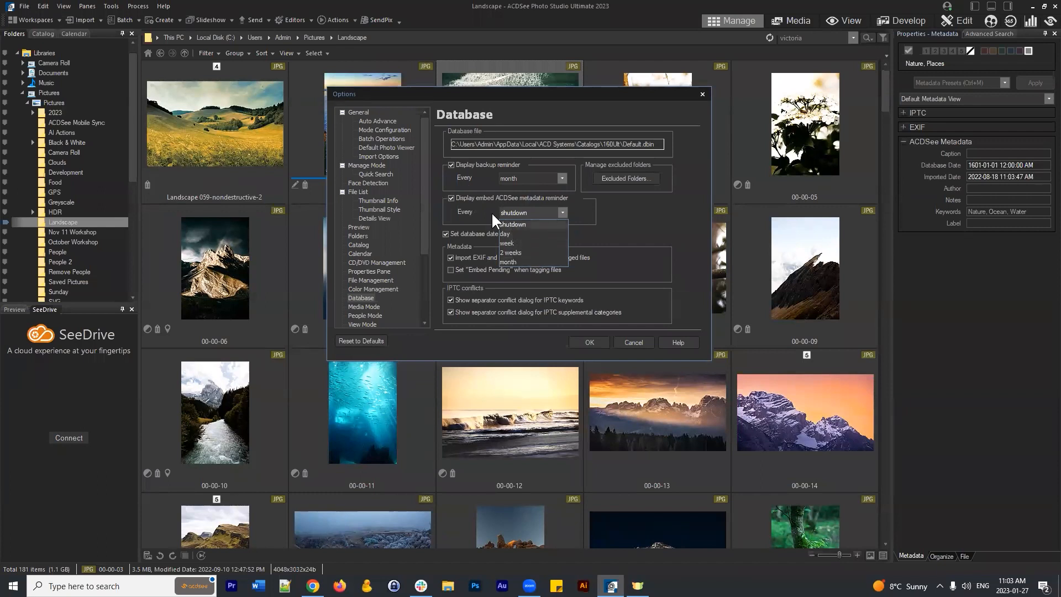
pyautogui.click(451, 197)
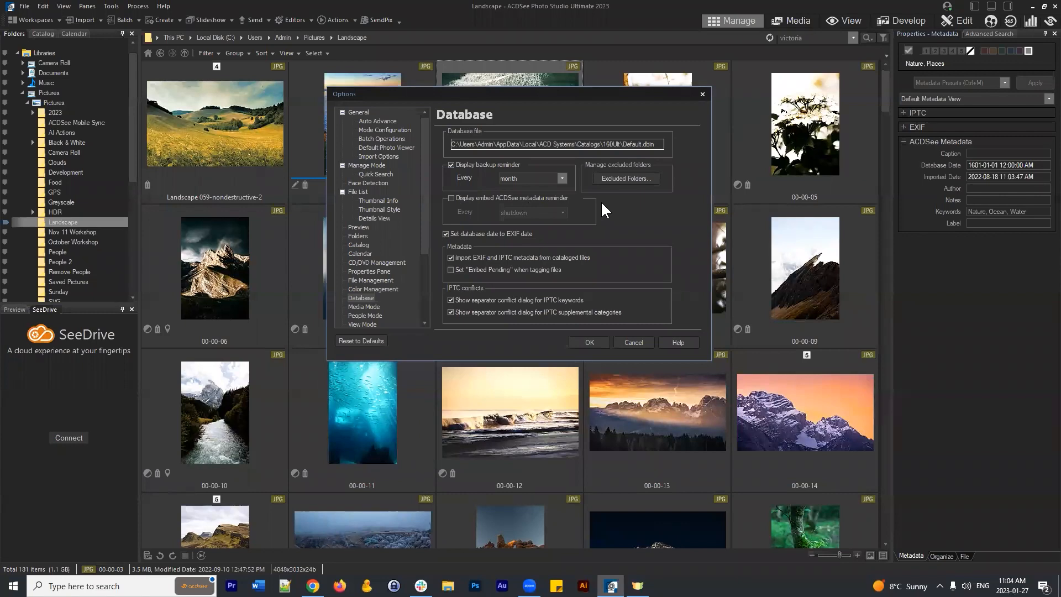
pyautogui.click(634, 342)
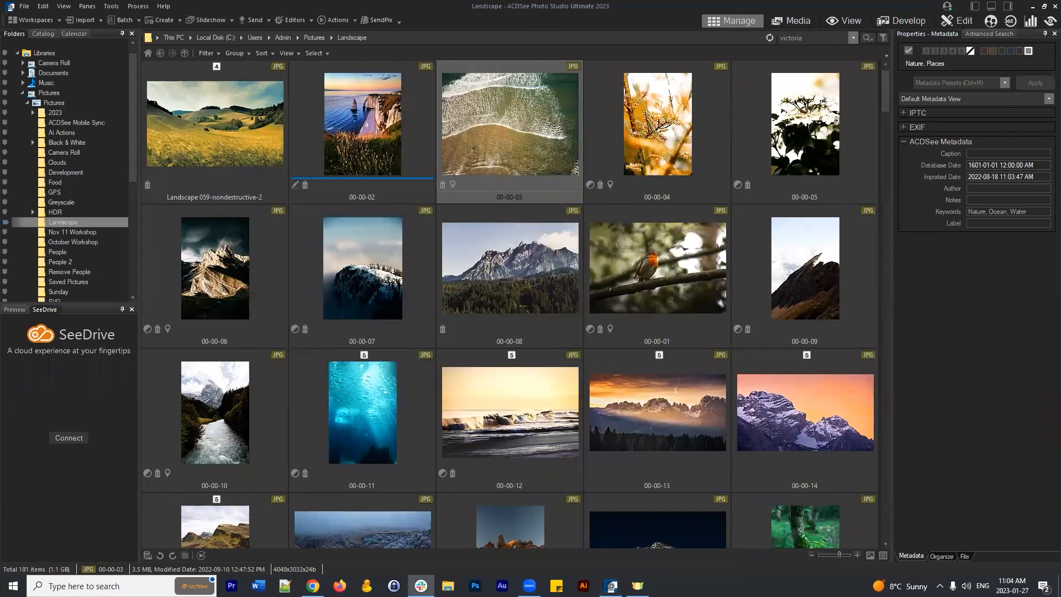
# - Examine the overlay icons on images 00-00-02, 00-00-03 and 00-00-04 and compare them with other thumbnails in the Landscape folder
pyautogui.click(484, 139)
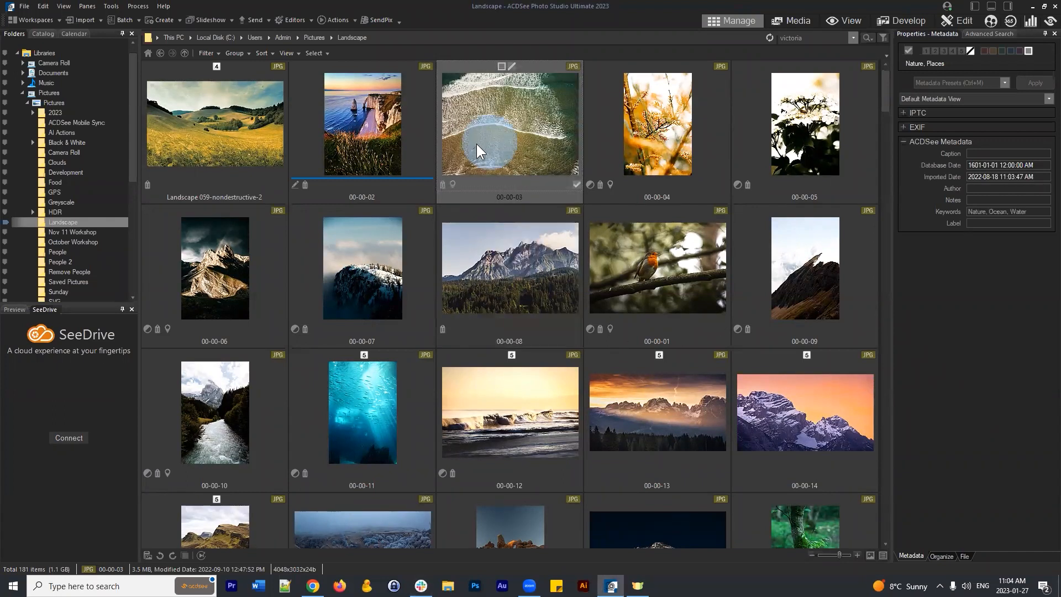
pyautogui.click(338, 138)
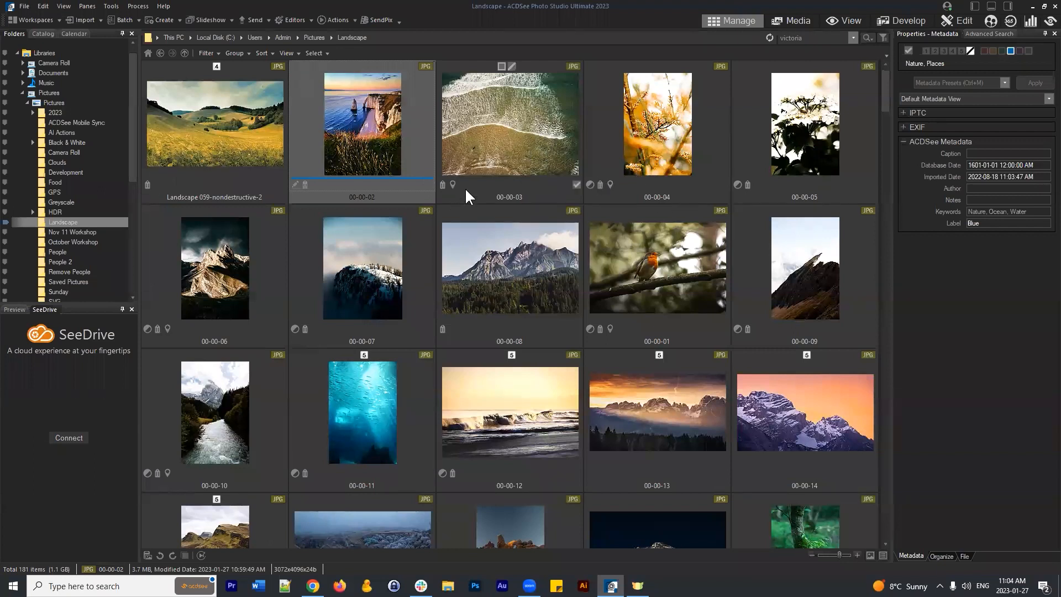
pyautogui.click(590, 185)
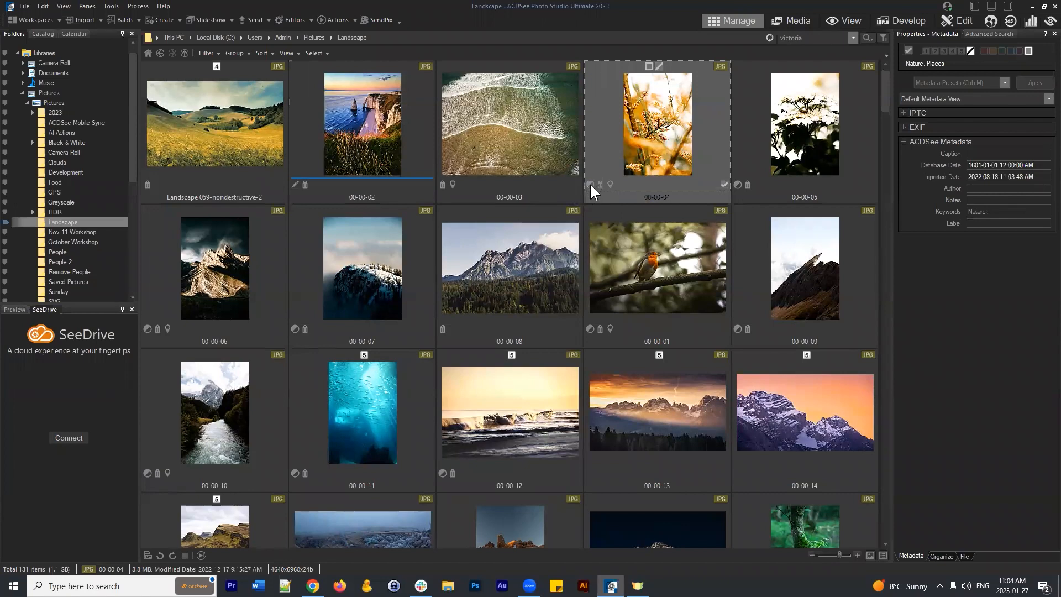
pyautogui.click(594, 187)
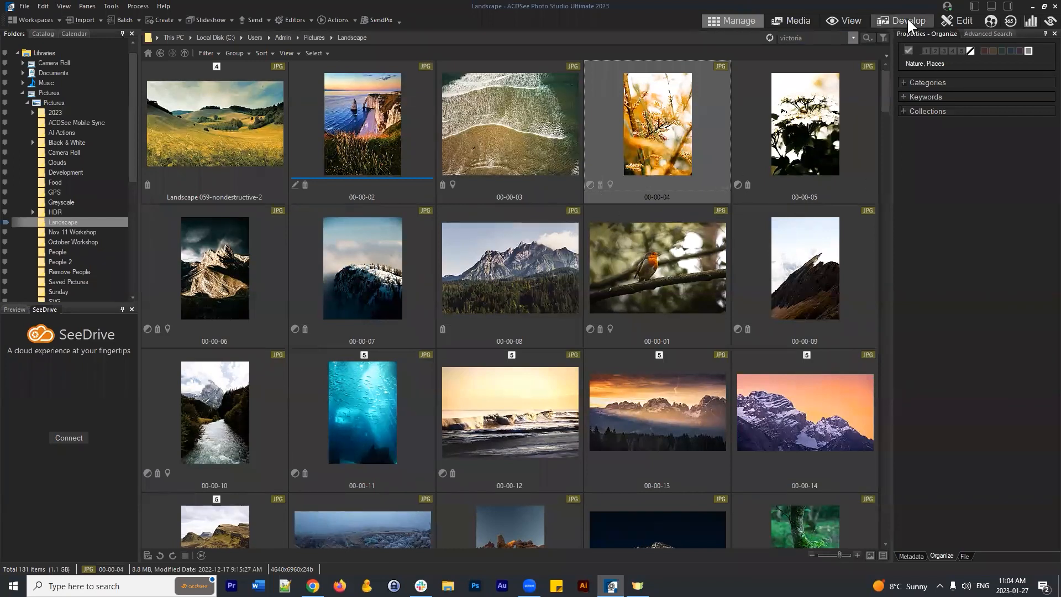
pyautogui.click(817, 282)
pyautogui.scroll(-5, 718, 276)
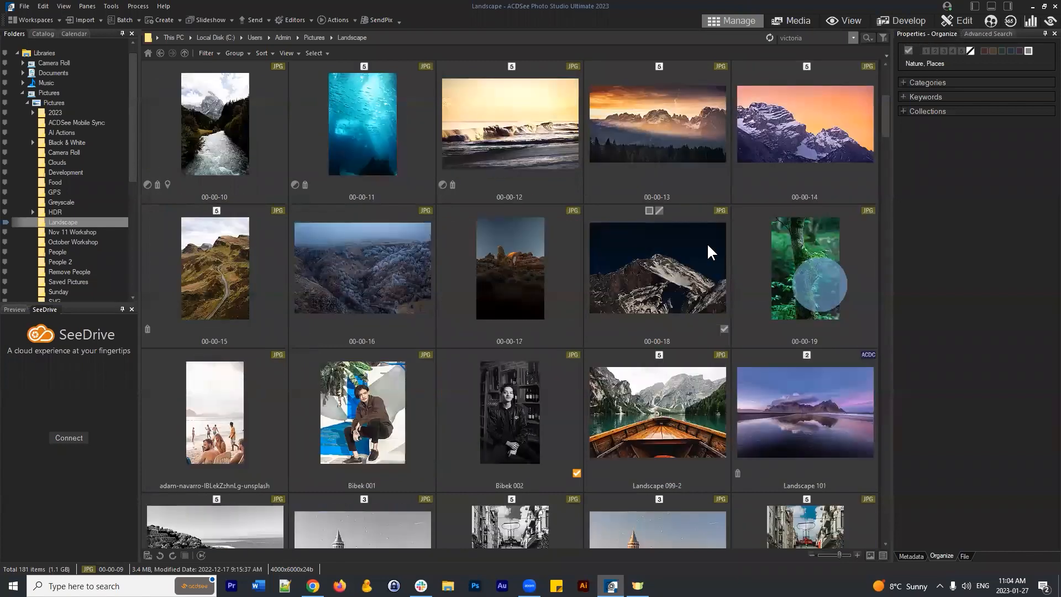
pyautogui.click(655, 133)
pyautogui.scroll(5, 663, 143)
pyautogui.click(505, 288)
pyautogui.click(623, 280)
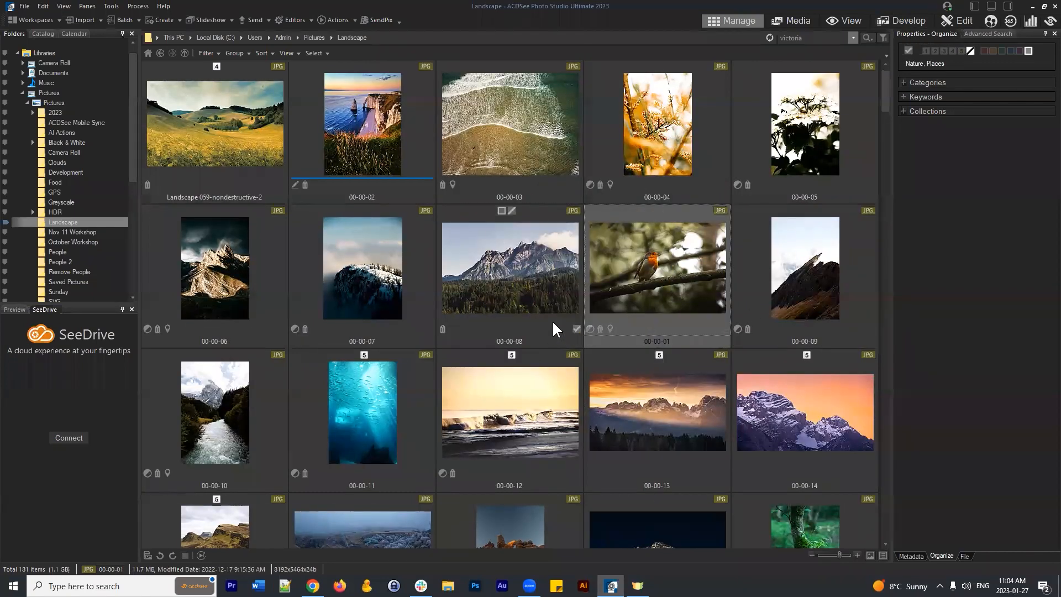
# - Examine the status icons beneath the thumbnails of images 00-00-02 through 00-00-05 and 00-00-09
pyautogui.click(295, 189)
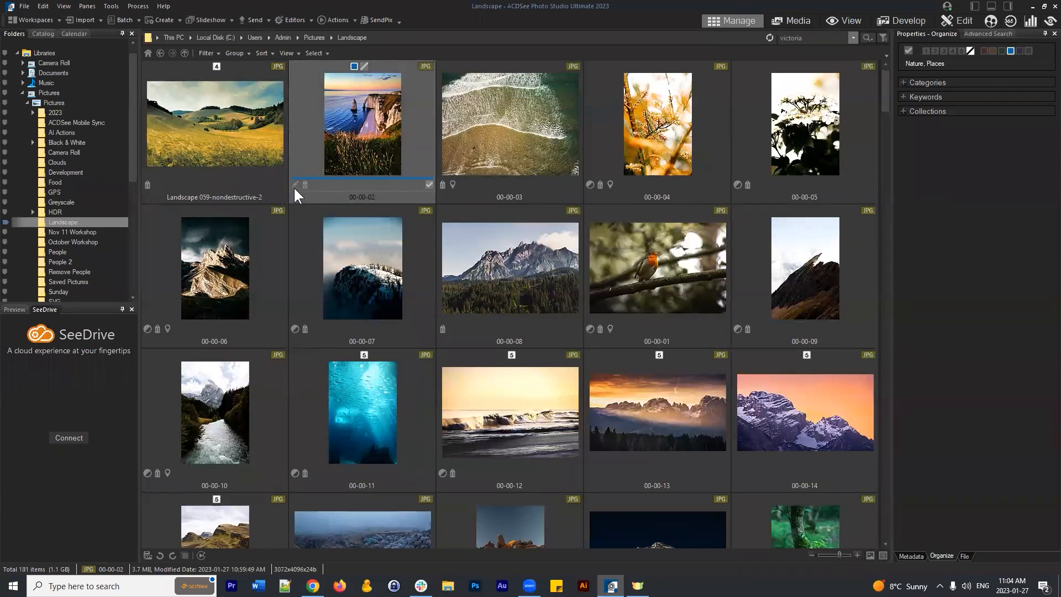
pyautogui.click(296, 189)
pyautogui.click(442, 184)
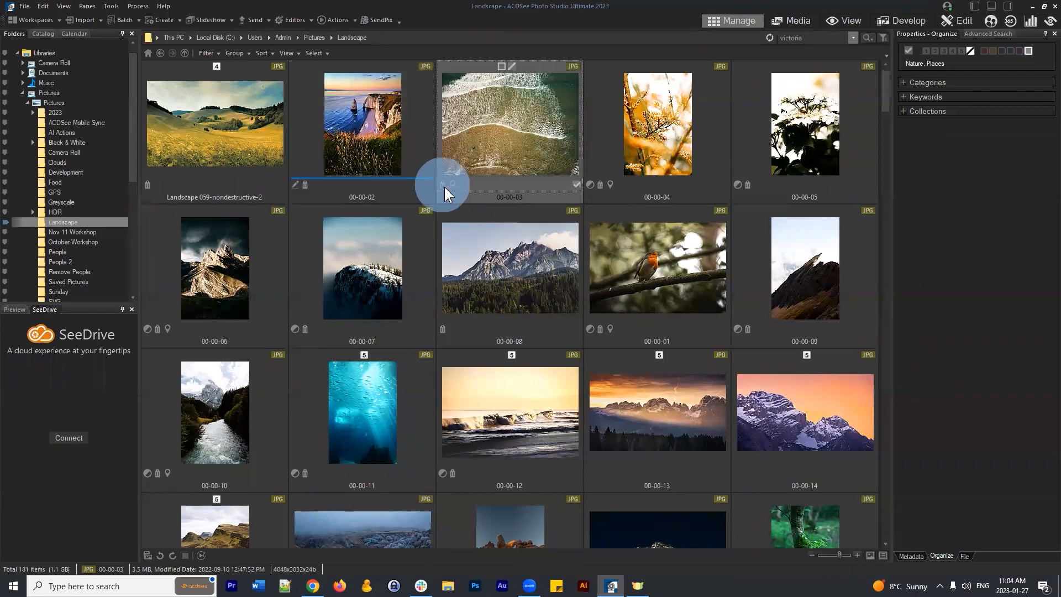
pyautogui.click(598, 187)
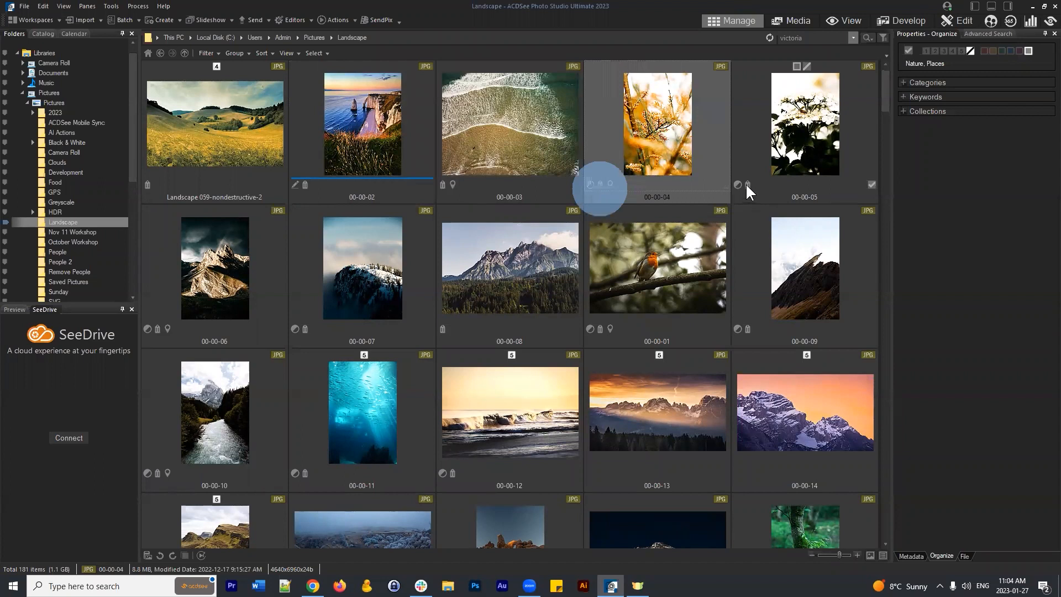
pyautogui.click(744, 185)
pyautogui.click(742, 328)
pyautogui.click(445, 184)
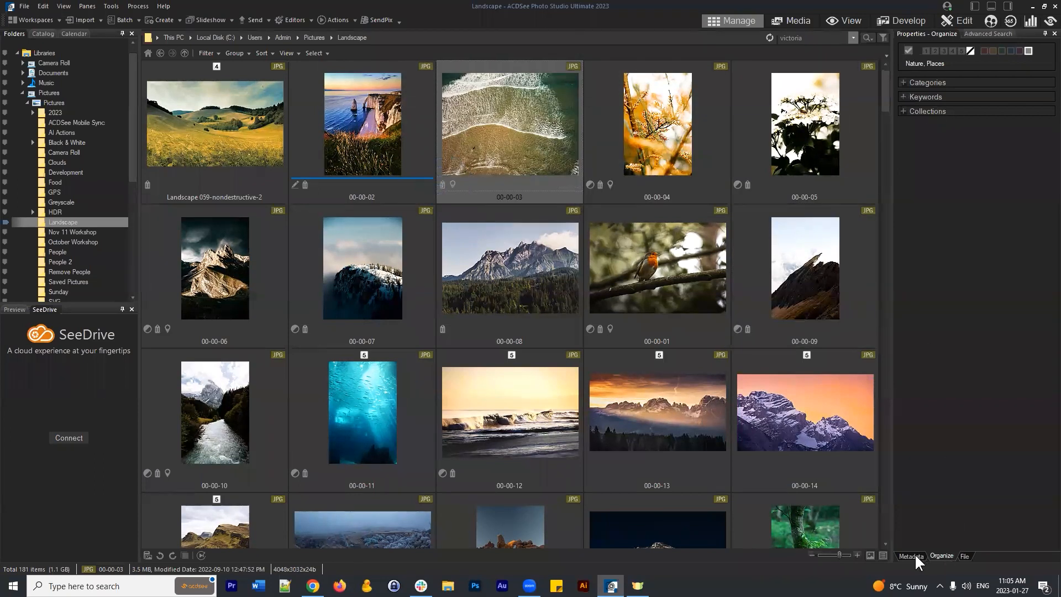
# - Assign the Places and Nature categories to image 00-00-13
pyautogui.click(907, 83)
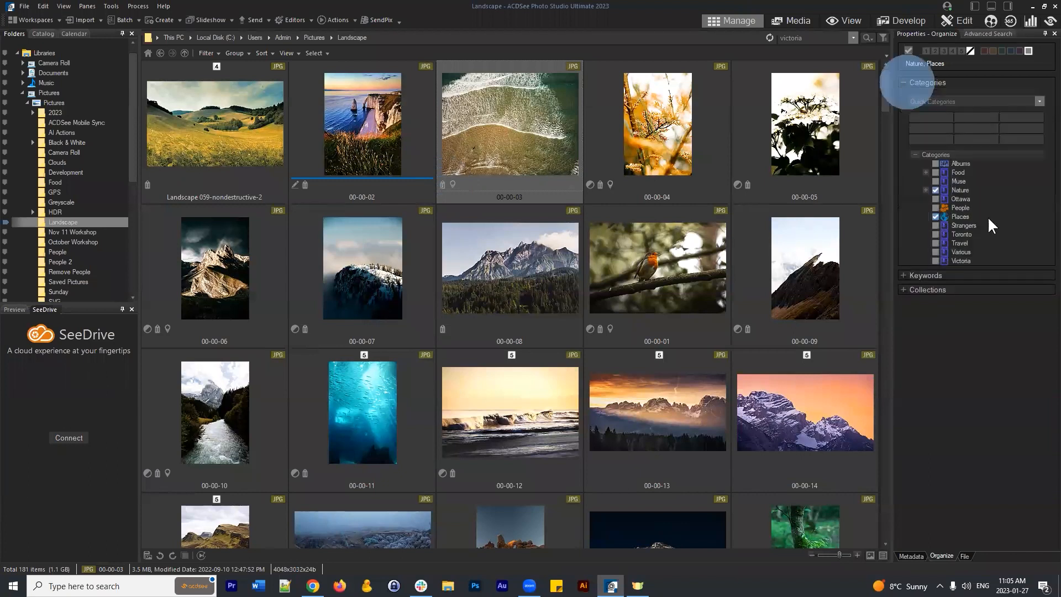
pyautogui.click(519, 132)
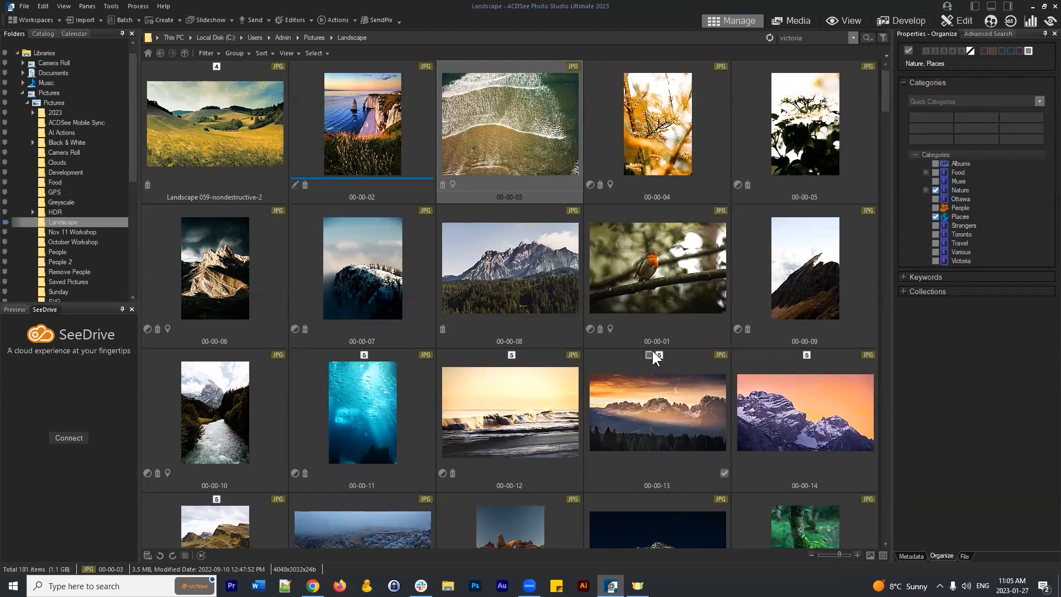
pyautogui.click(666, 415)
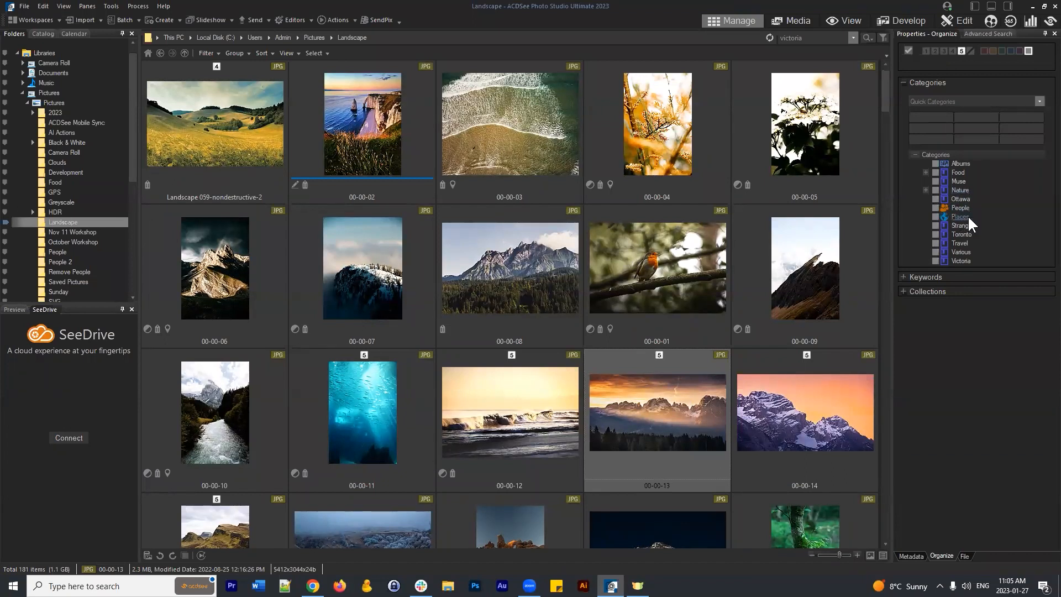
pyautogui.click(935, 217)
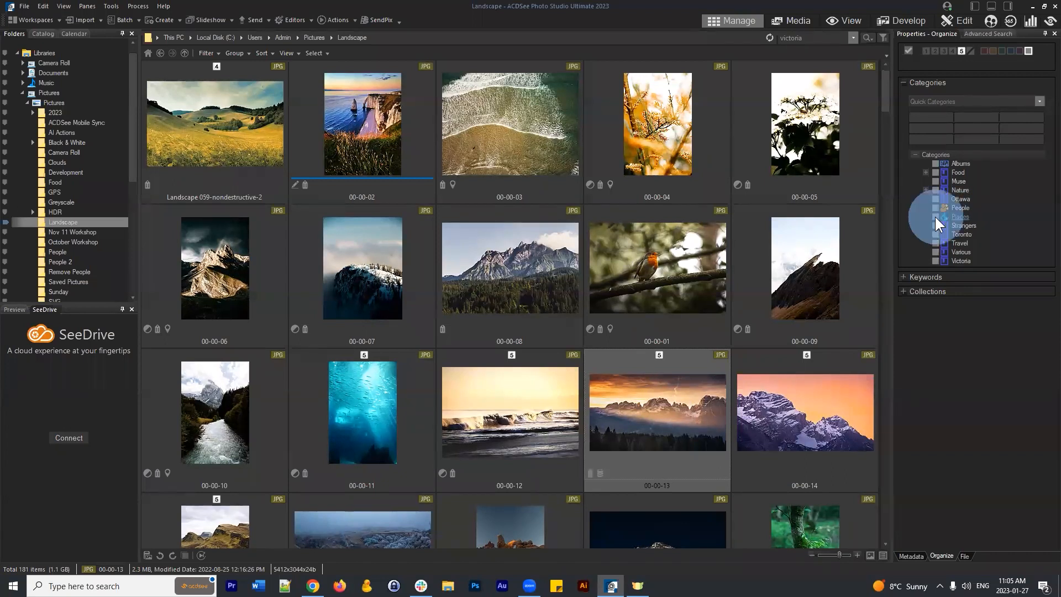
pyautogui.click(936, 190)
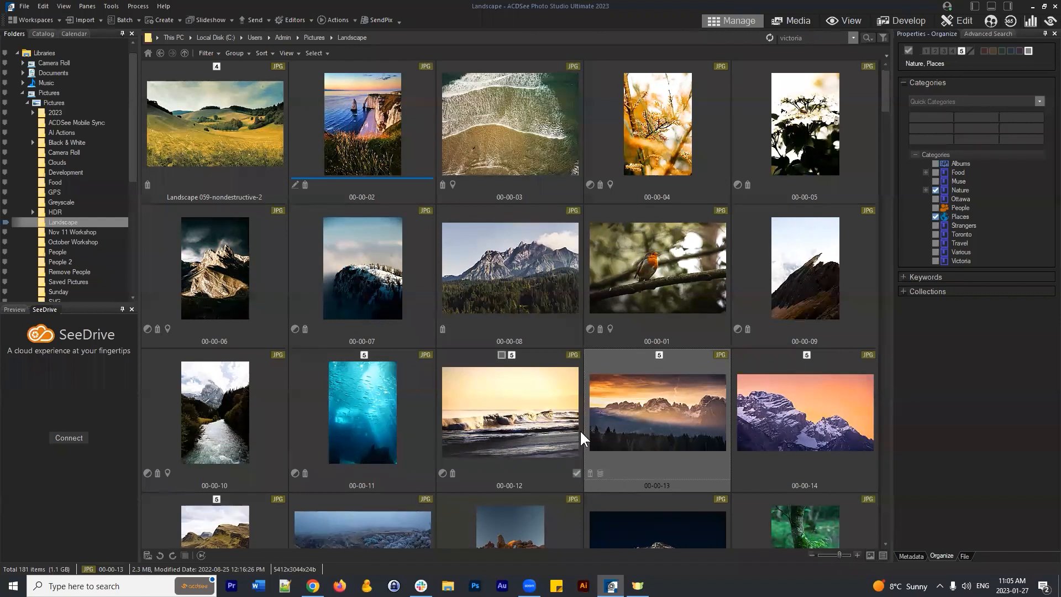
# - Embed the ACDSee metadata and face data in image 00-00-13 and dismiss the summary report
pyautogui.scroll(-2, 622, 436)
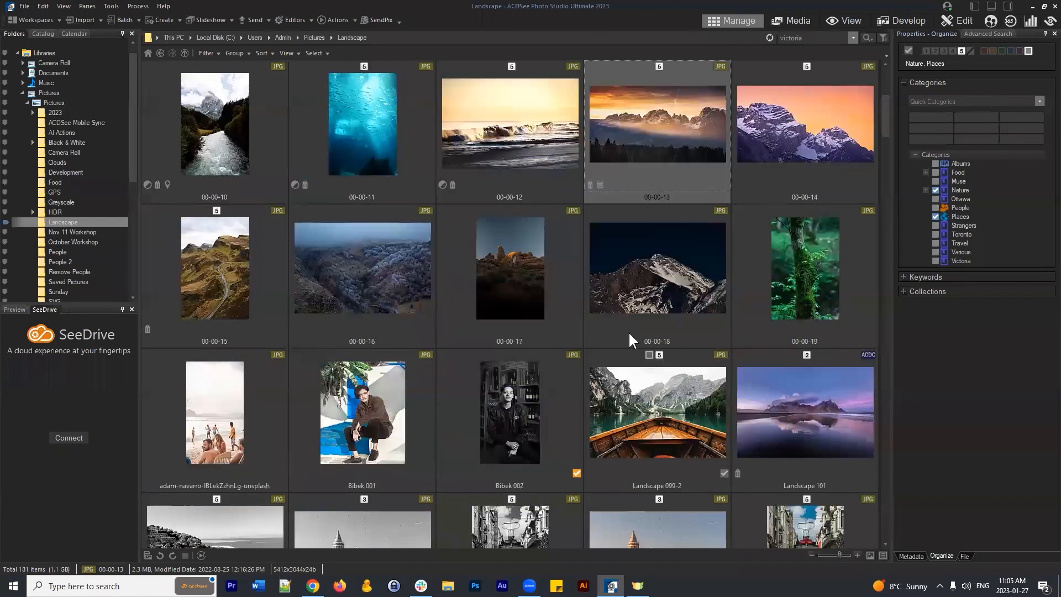
pyautogui.scroll(1, 638, 318)
pyautogui.click(637, 291)
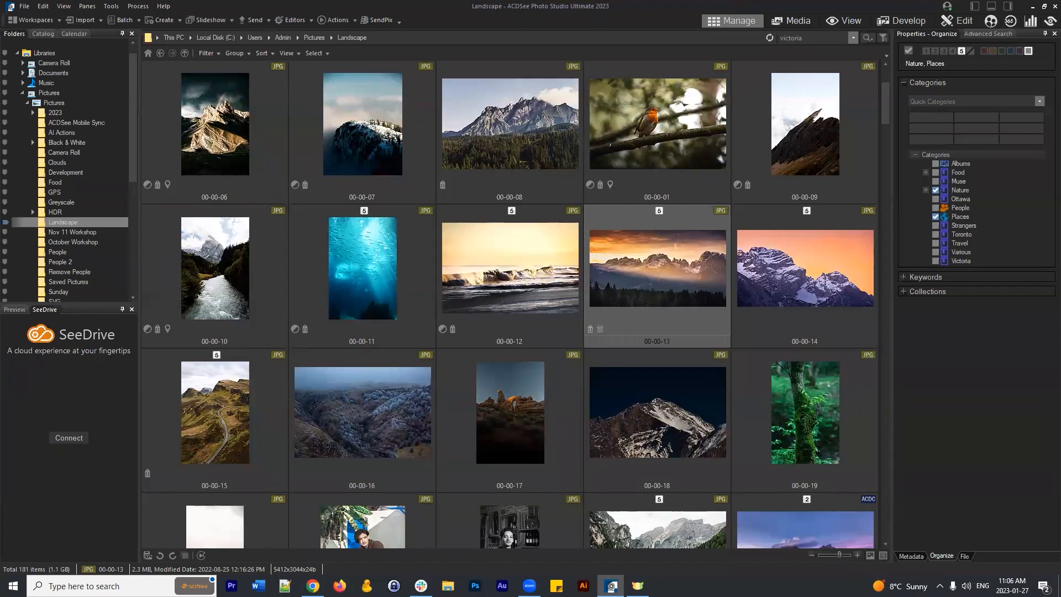
pyautogui.scroll(1, 622, 294)
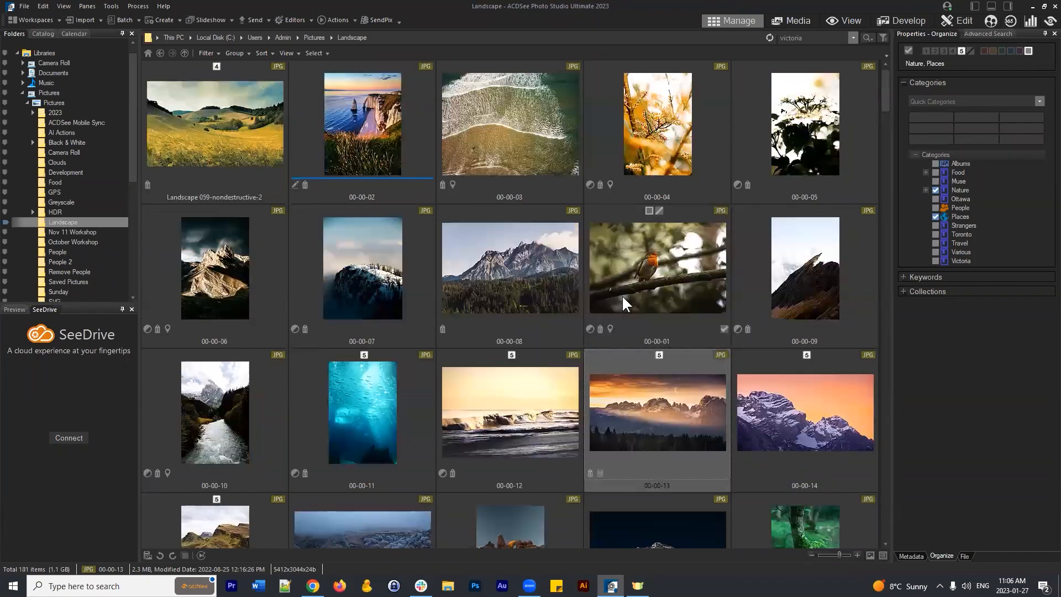
pyautogui.scroll(-2, 629, 237)
pyautogui.scroll(2, 635, 276)
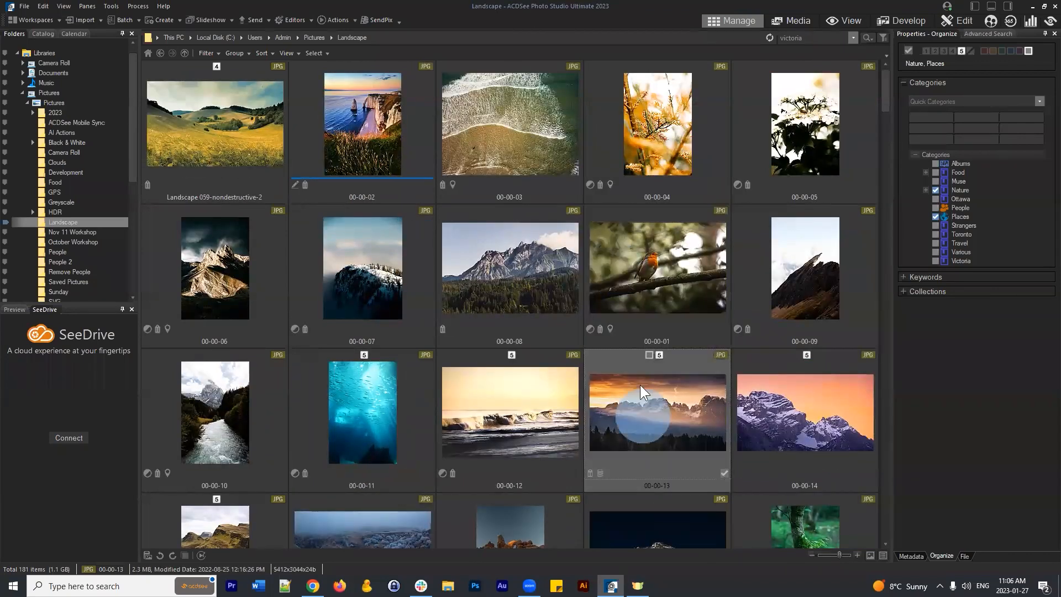
pyautogui.scroll(-2, 640, 385)
pyautogui.scroll(1, 706, 294)
pyautogui.rightClick(628, 259)
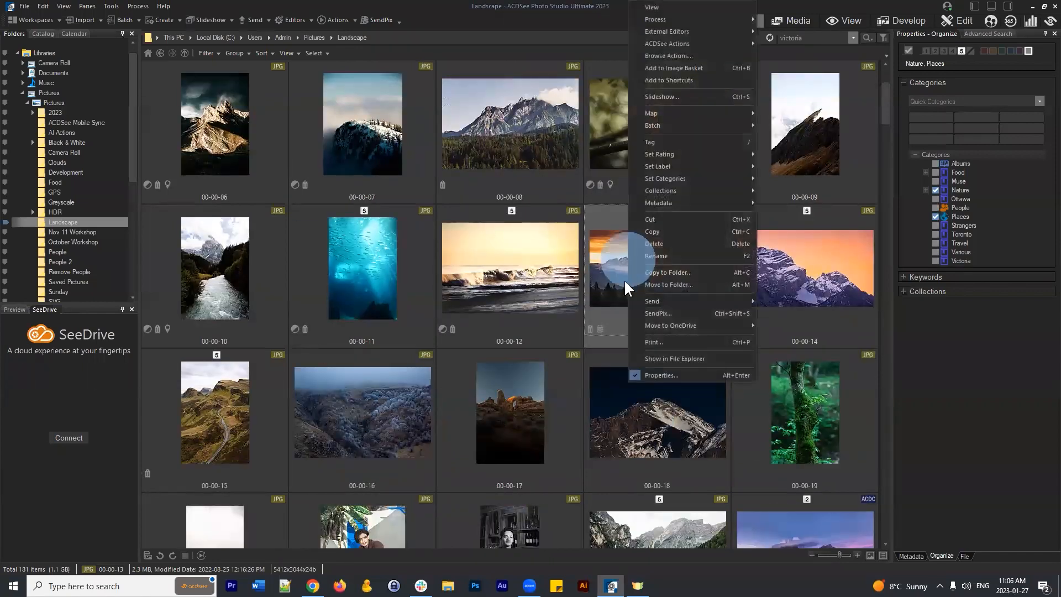
pyautogui.moveTo(671, 201)
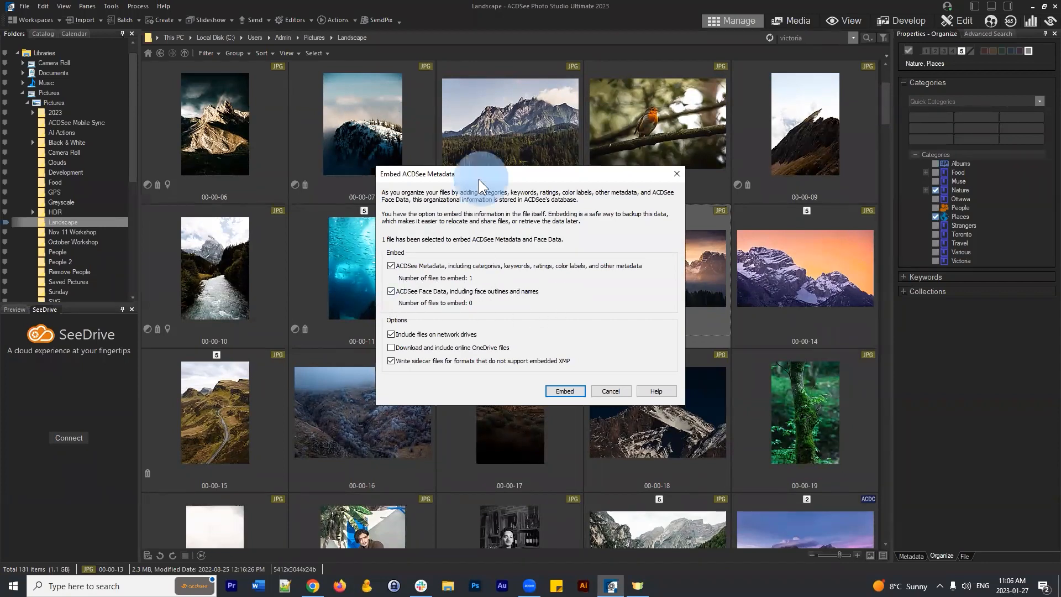
pyautogui.moveTo(479, 179); pyautogui.dragTo(465, 182)
pyautogui.click(562, 396)
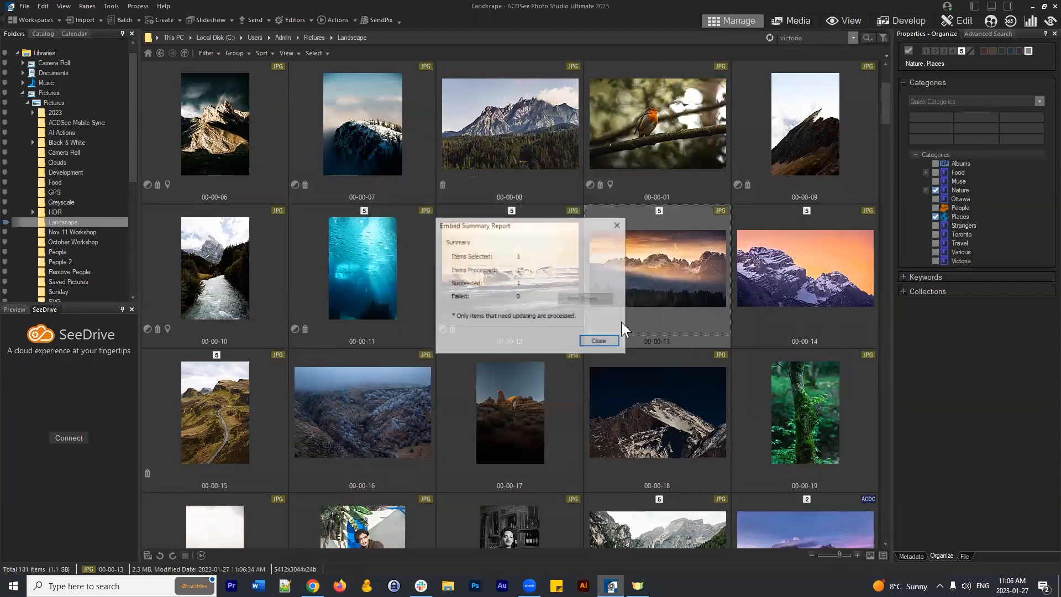
pyautogui.click(593, 342)
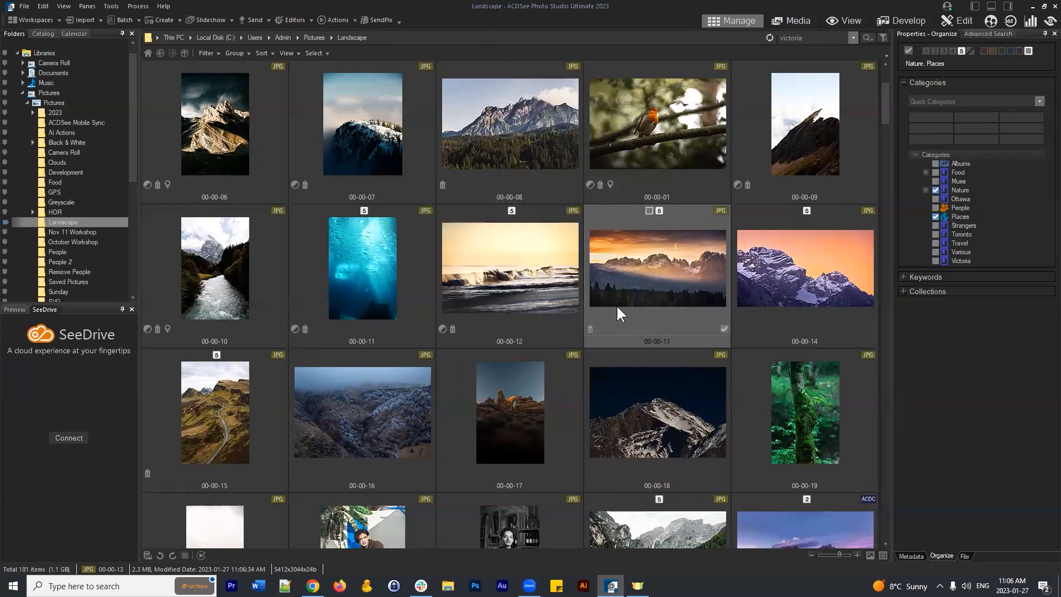
# - Inspect the GPS latitude and longitude in the EXIF metadata of image 00-00-04
pyautogui.scroll(1, 623, 264)
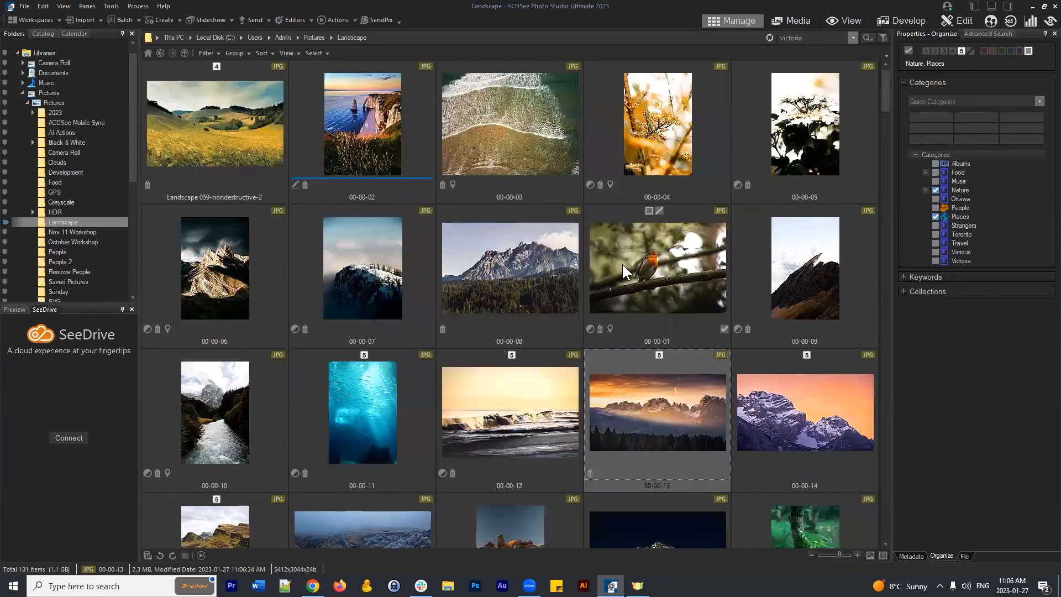
pyautogui.click(614, 184)
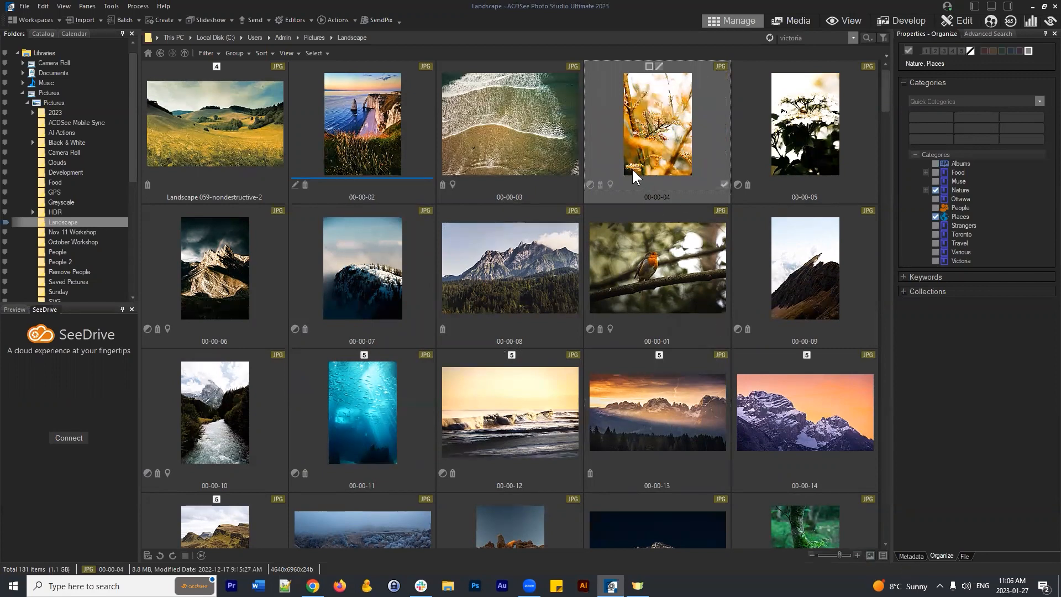
pyautogui.click(916, 556)
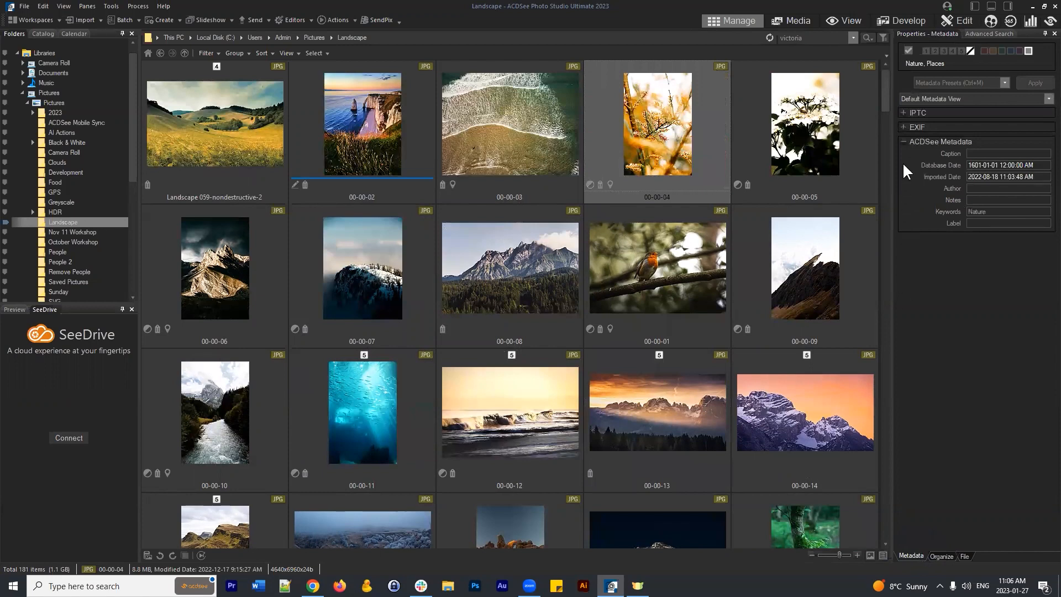
pyautogui.click(907, 127)
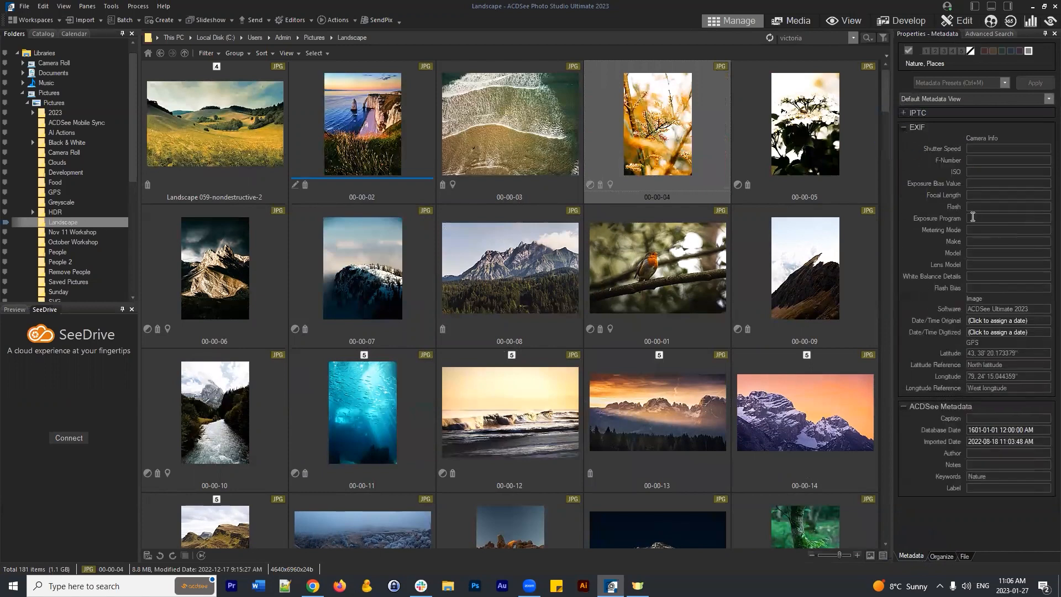
pyautogui.moveTo(1035, 352); pyautogui.dragTo(978, 352)
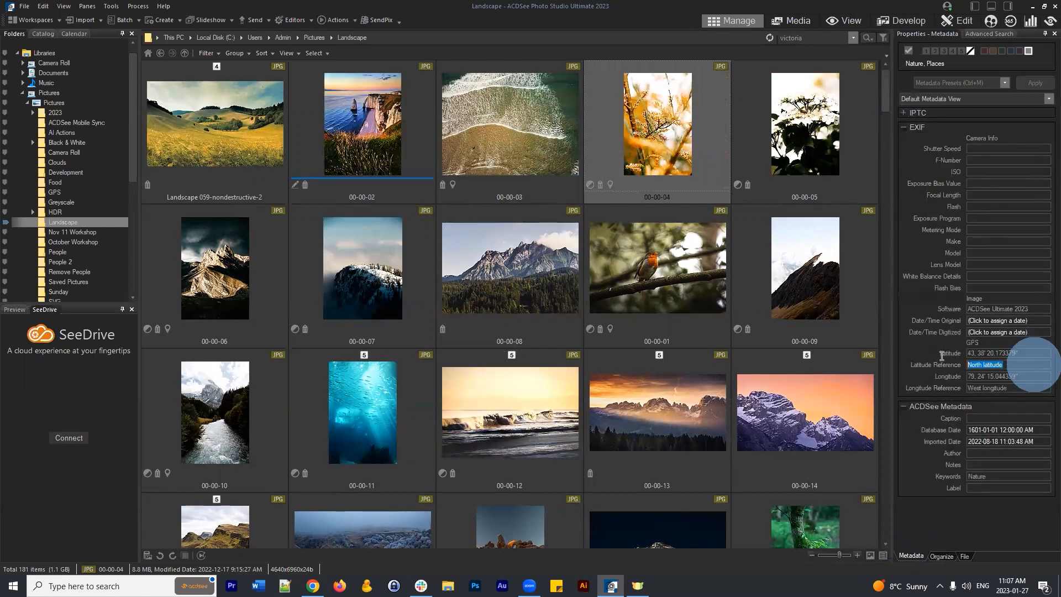
pyautogui.moveTo(1032, 377); pyautogui.dragTo(946, 382)
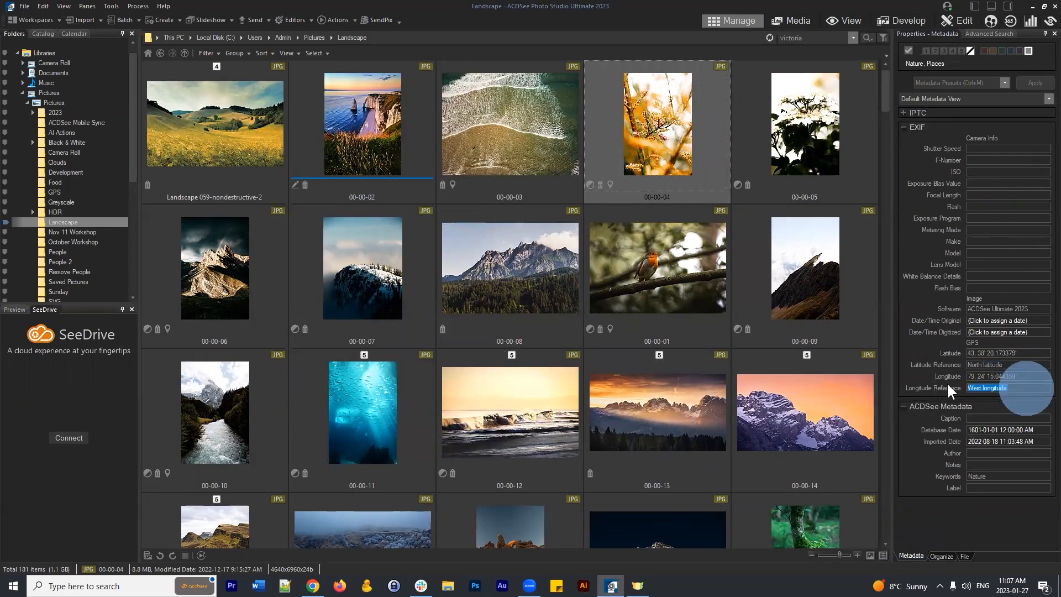
pyautogui.moveTo(1034, 352); pyautogui.dragTo(968, 353)
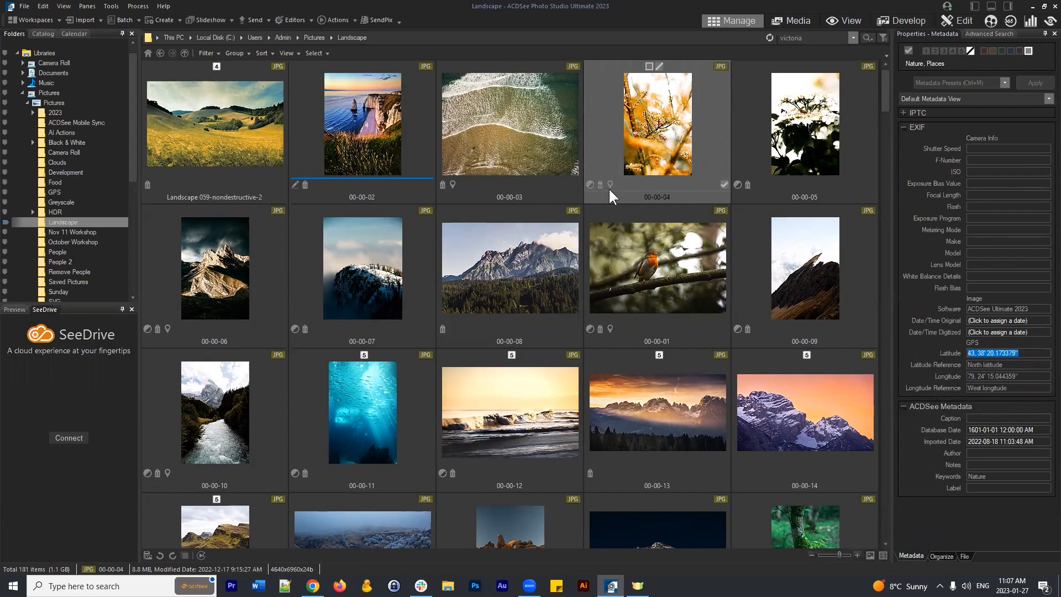
pyautogui.scroll(-3, 615, 174)
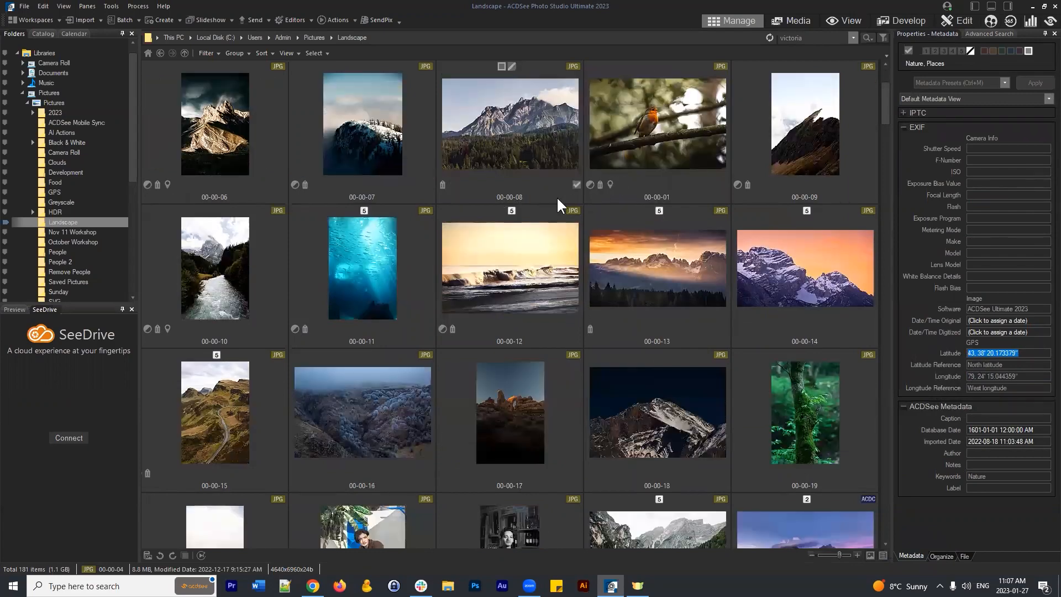
# - Examine the status icons of images Landscape 072 and Landscape 068 in the Landscape folder
pyautogui.scroll(-4, 505, 161)
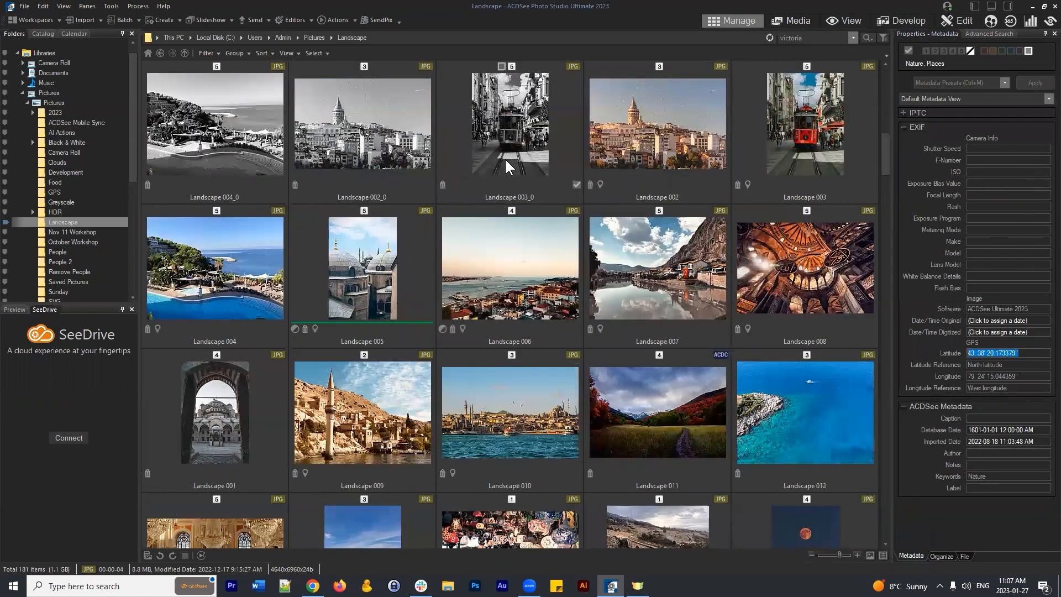
pyautogui.scroll(-8, 509, 149)
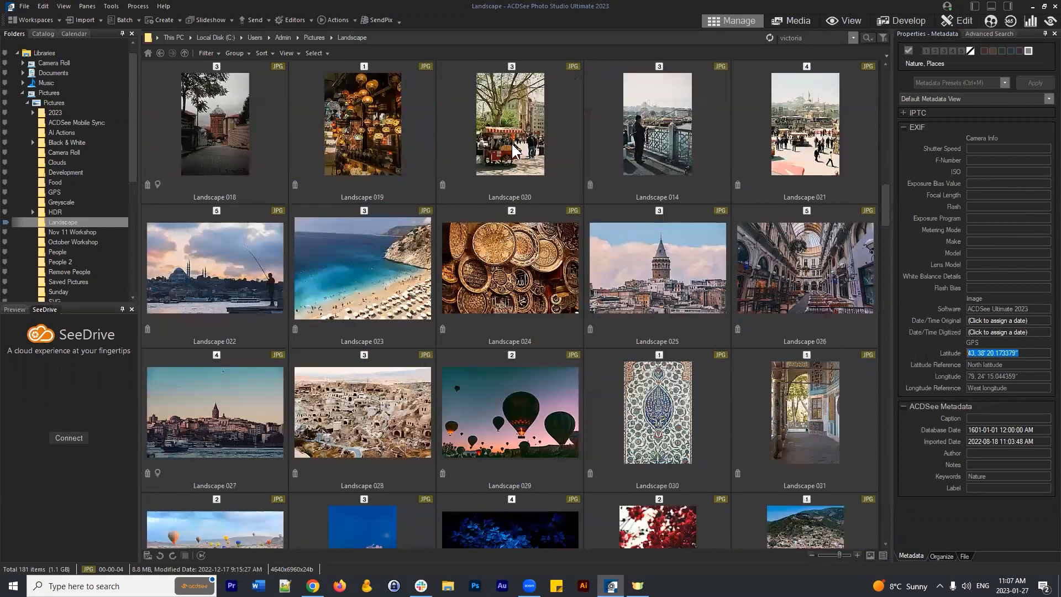
pyautogui.scroll(-5, 506, 148)
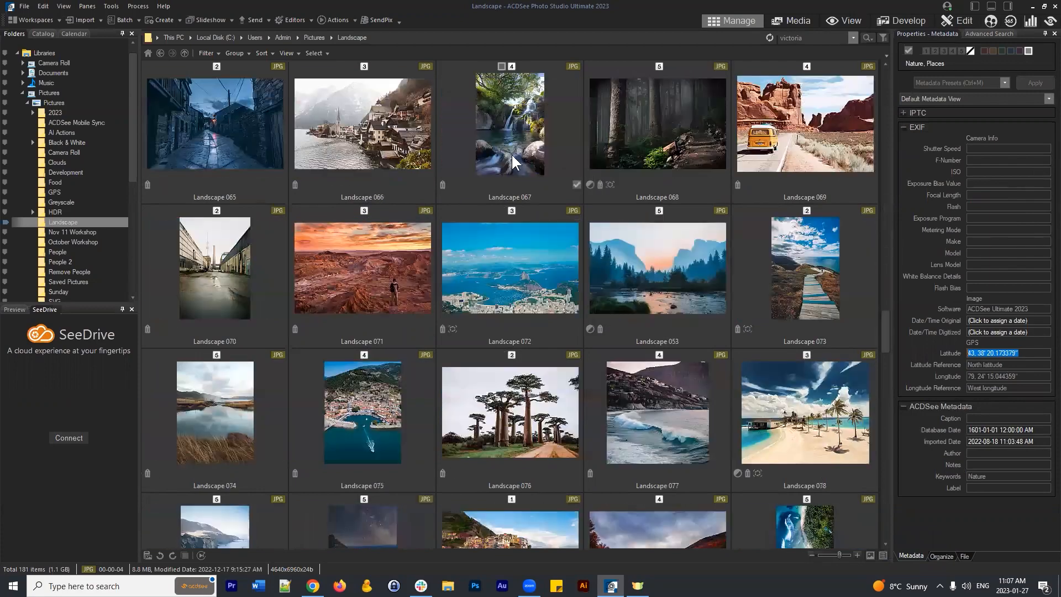
pyautogui.click(501, 292)
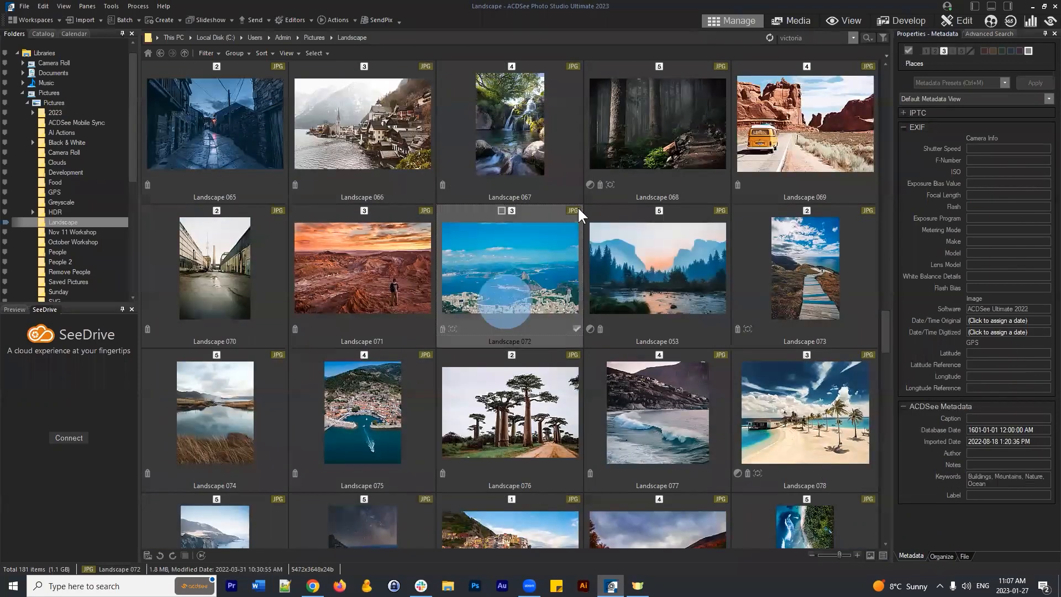
pyautogui.click(649, 164)
pyautogui.scroll(1, 652, 221)
pyautogui.scroll(-1, 656, 287)
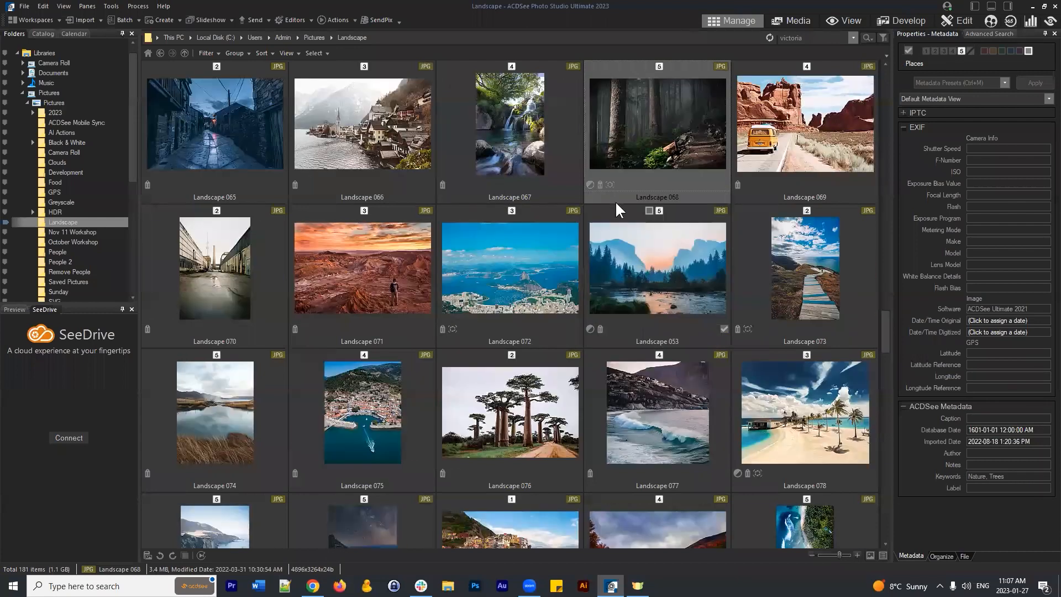
pyautogui.scroll(1, 617, 204)
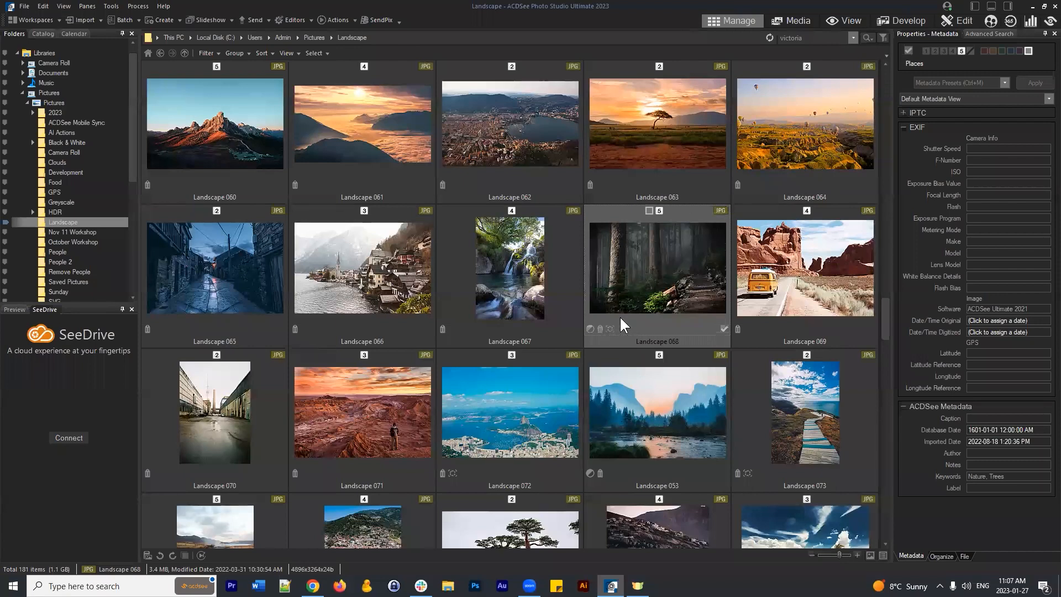
# - Look through the remaining Landscape thumbnails for other overlay icons and return to image 00-00-04
pyautogui.scroll(-7, 652, 261)
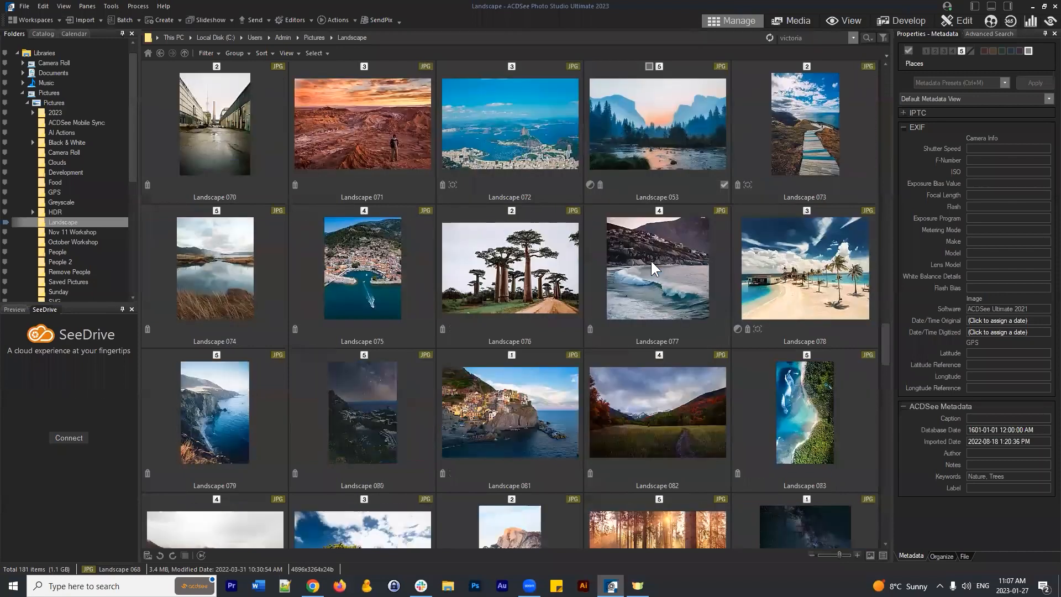
pyautogui.scroll(-15, 648, 247)
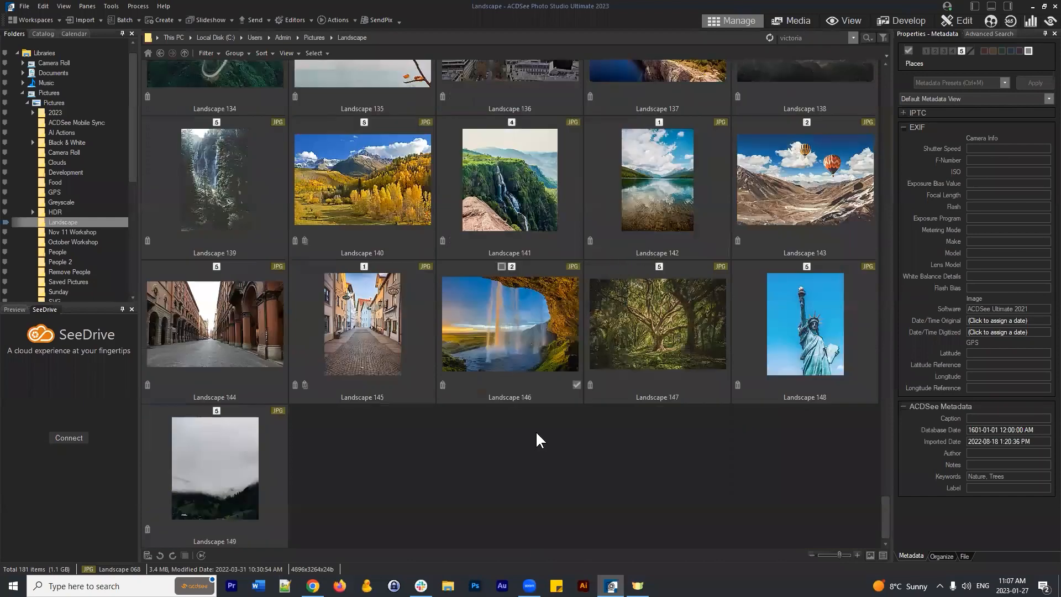
pyautogui.scroll(19, 536, 430)
pyautogui.scroll(20, 415, 329)
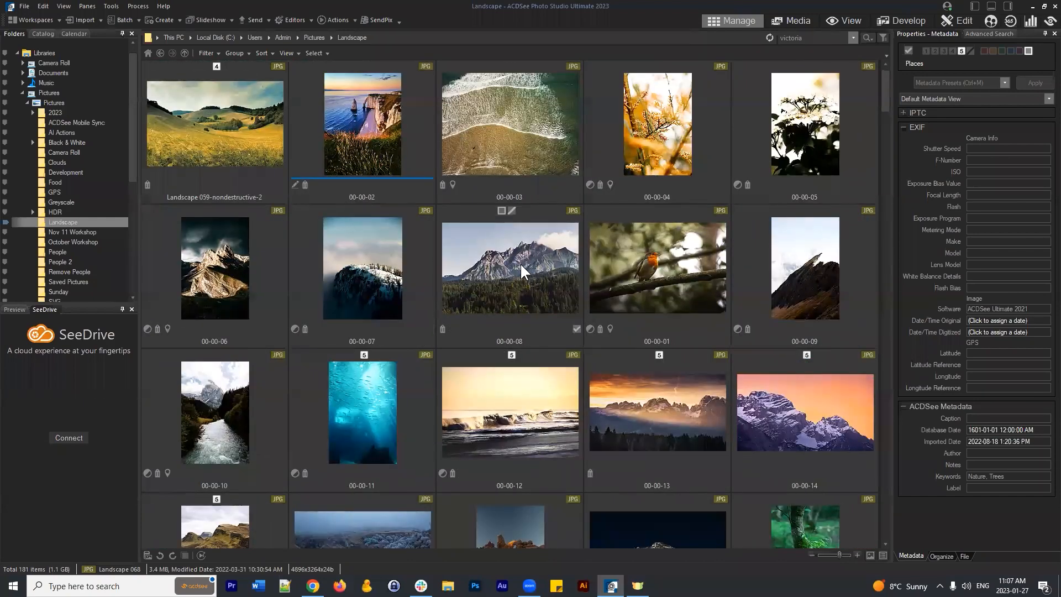
pyautogui.scroll(-2, 448, 293)
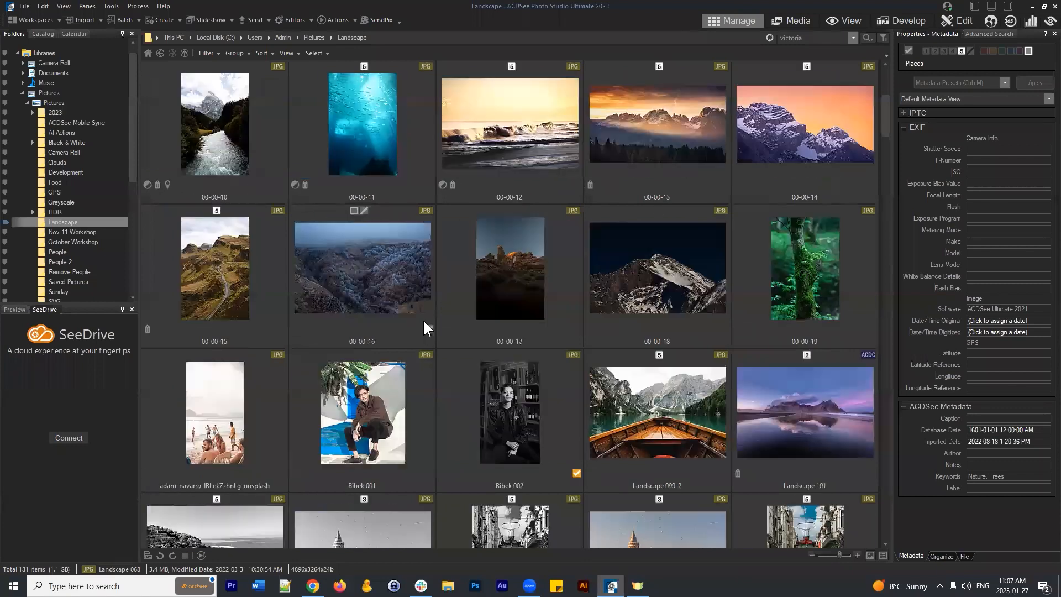
pyautogui.scroll(2, 512, 294)
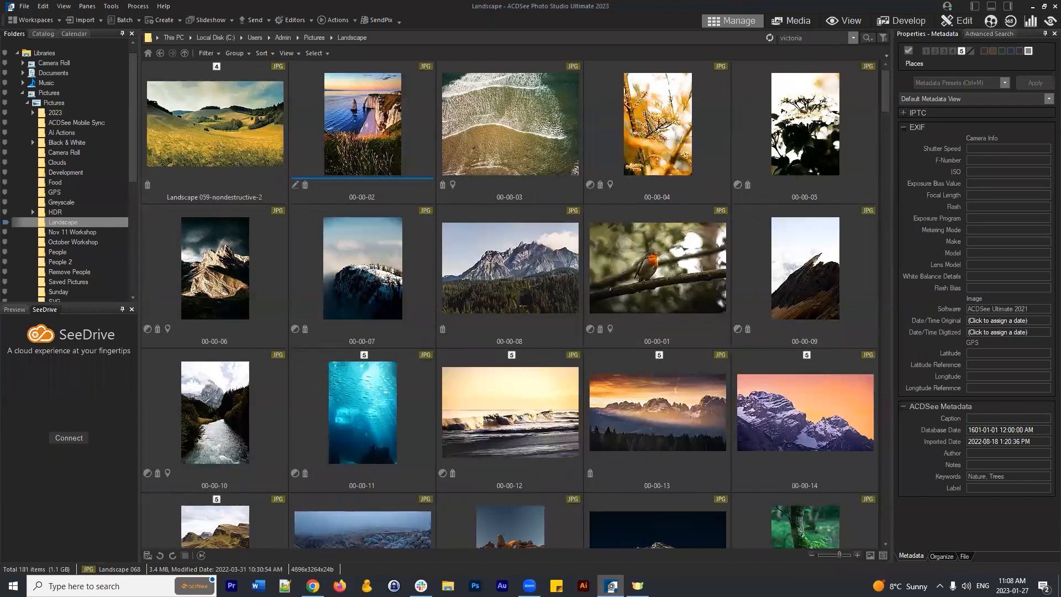
pyautogui.click(634, 133)
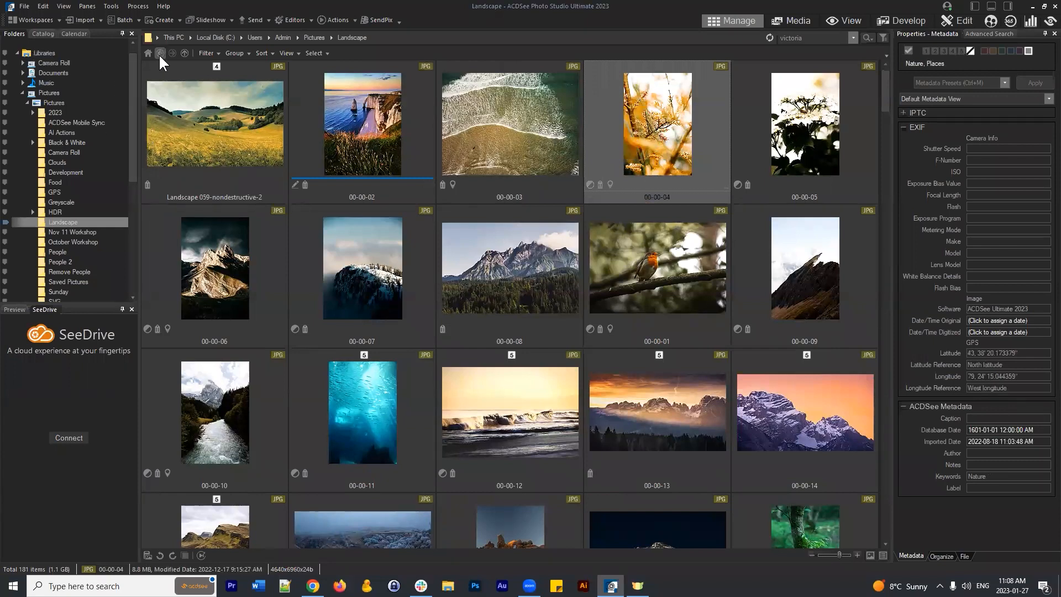
# - Open the People folder and display the assigned categories of the seated black-and-white portrait with a 5 rating
pyautogui.click(67, 252)
pyautogui.click(351, 251)
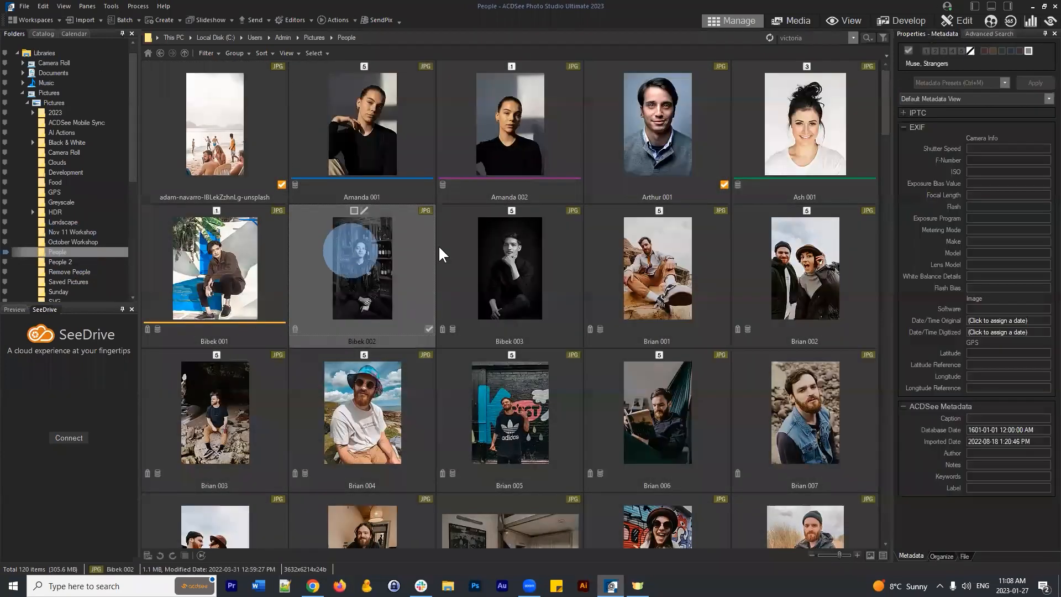
pyautogui.click(505, 263)
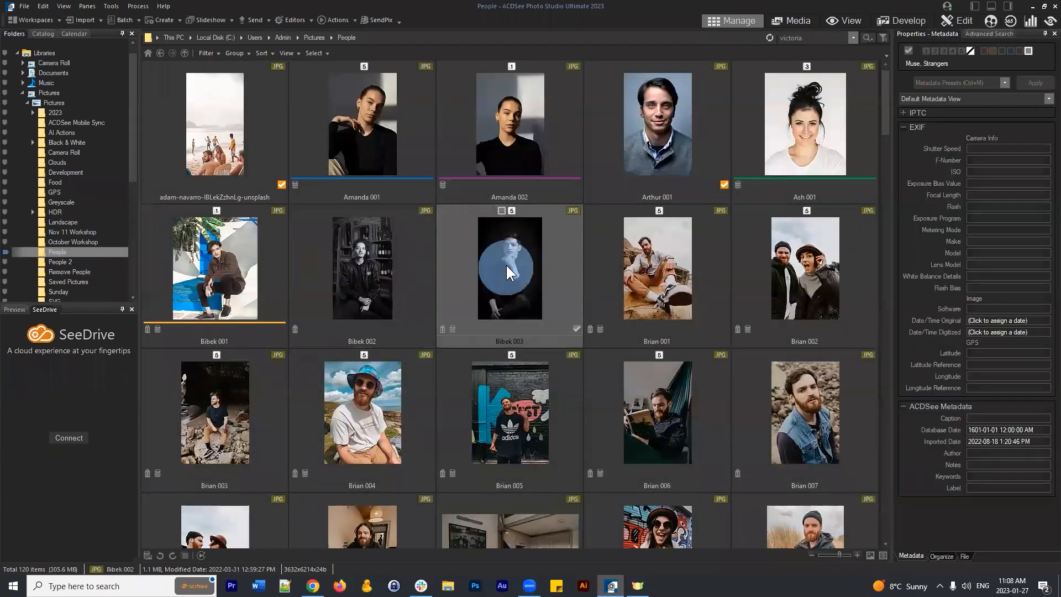
pyautogui.click(903, 130)
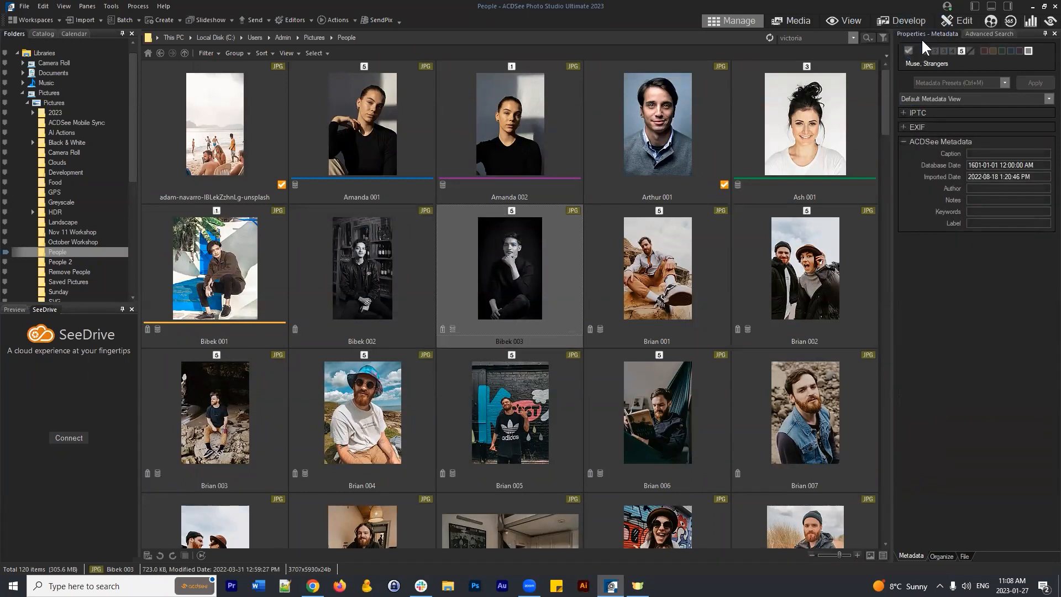
pyautogui.click(942, 555)
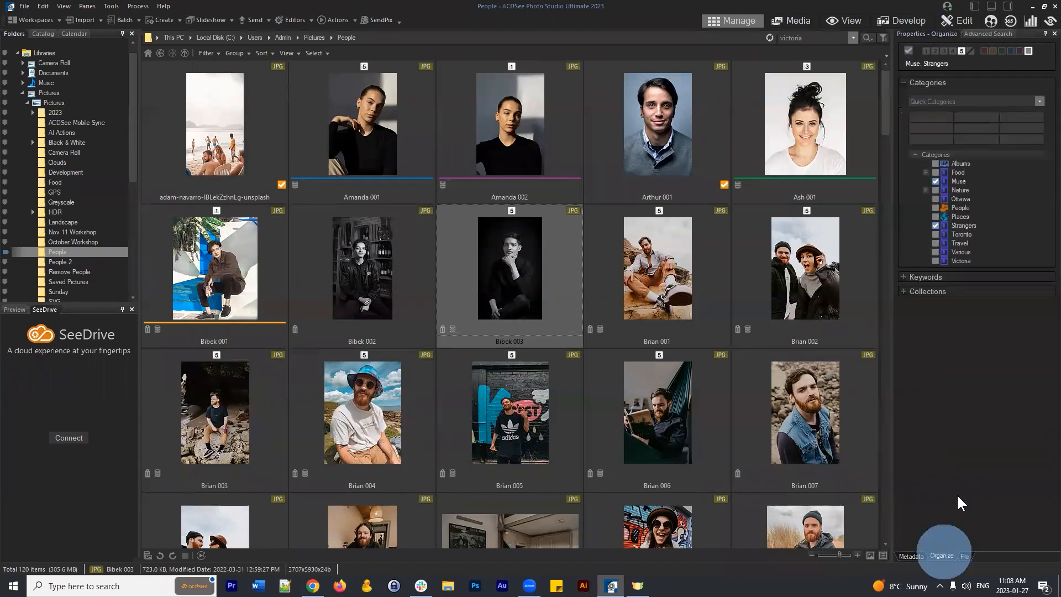
pyautogui.click(904, 84)
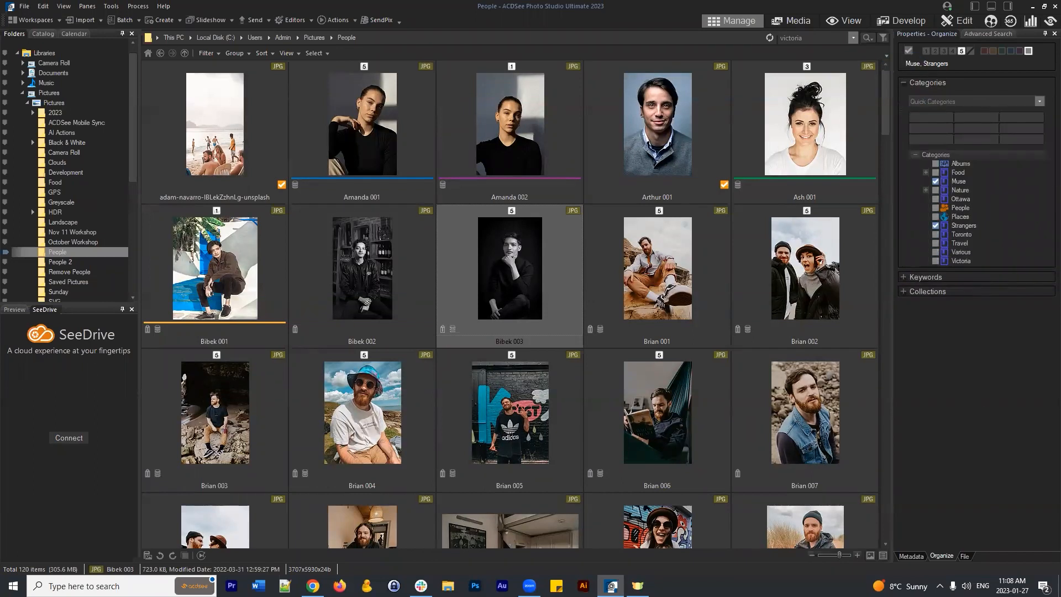
pyautogui.click(961, 377)
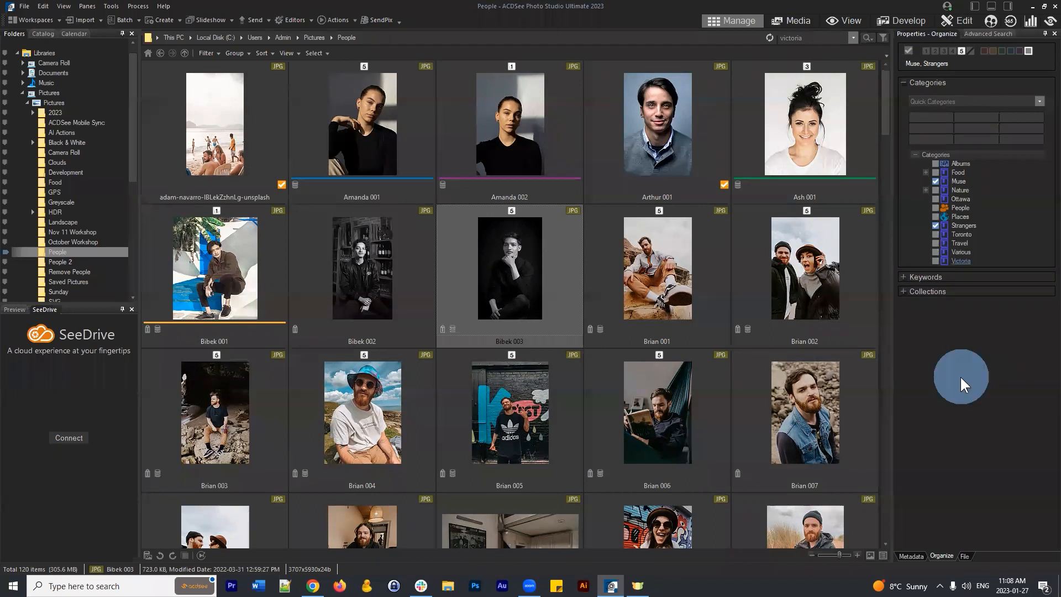
# - Review the available keywords and categories for the tagged portrait of the man in the blue sweater
pyautogui.click(593, 104)
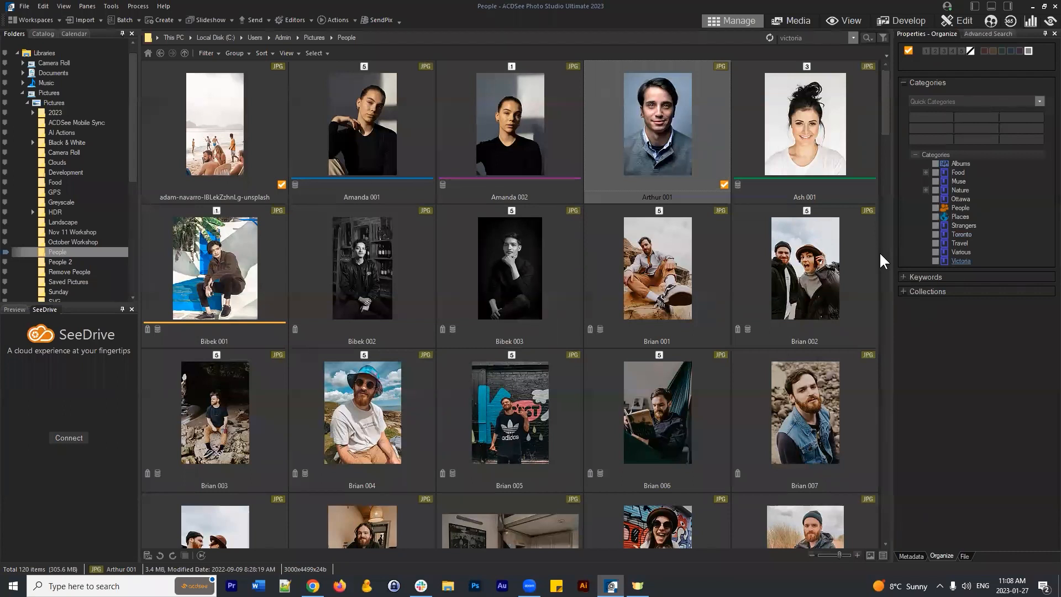
pyautogui.click(921, 277)
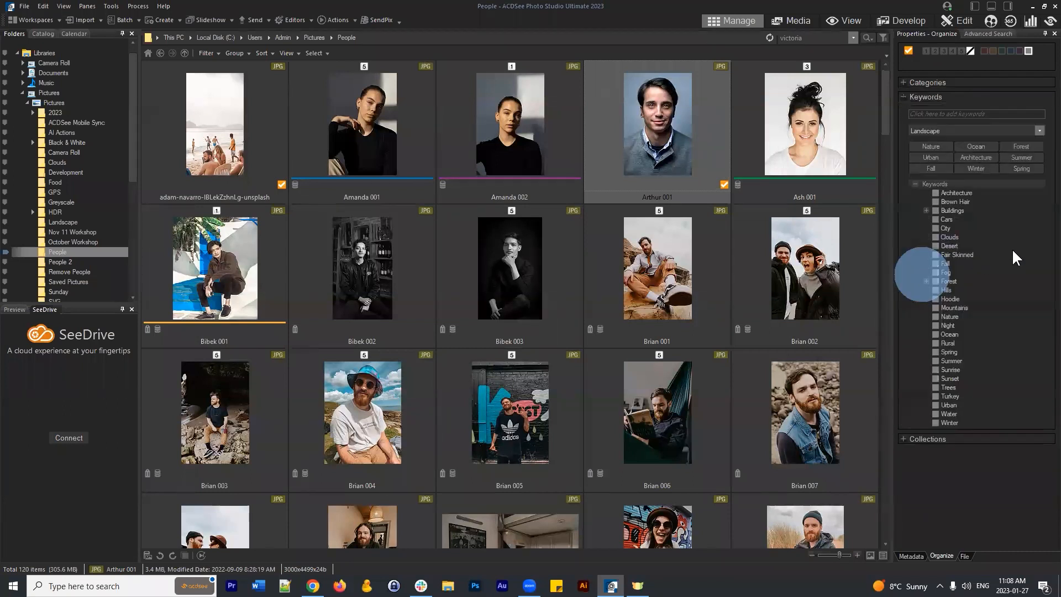
pyautogui.click(913, 83)
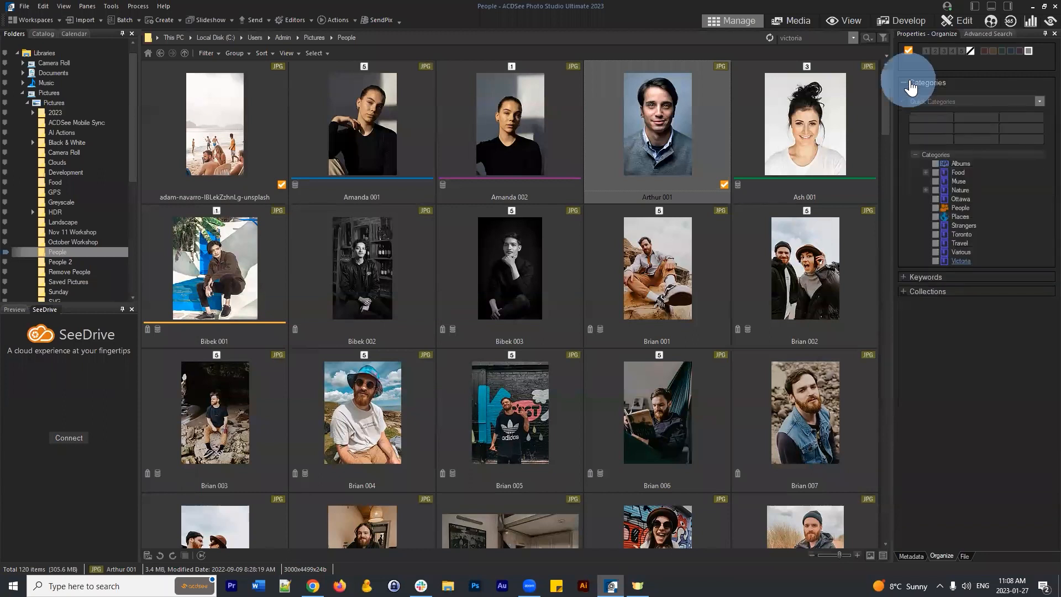
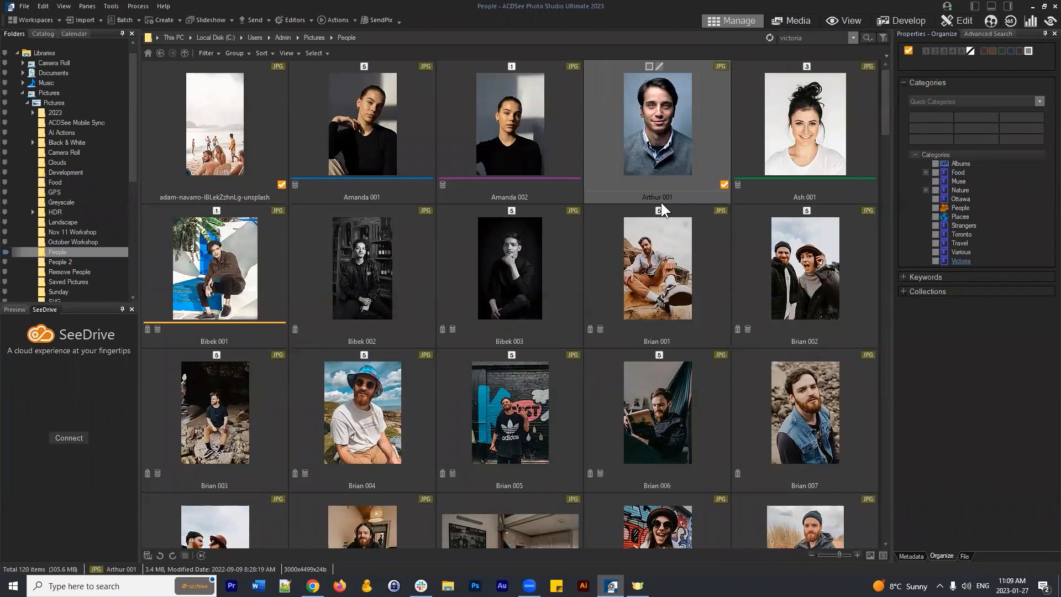
pyautogui.scroll(-1, 704, 217)
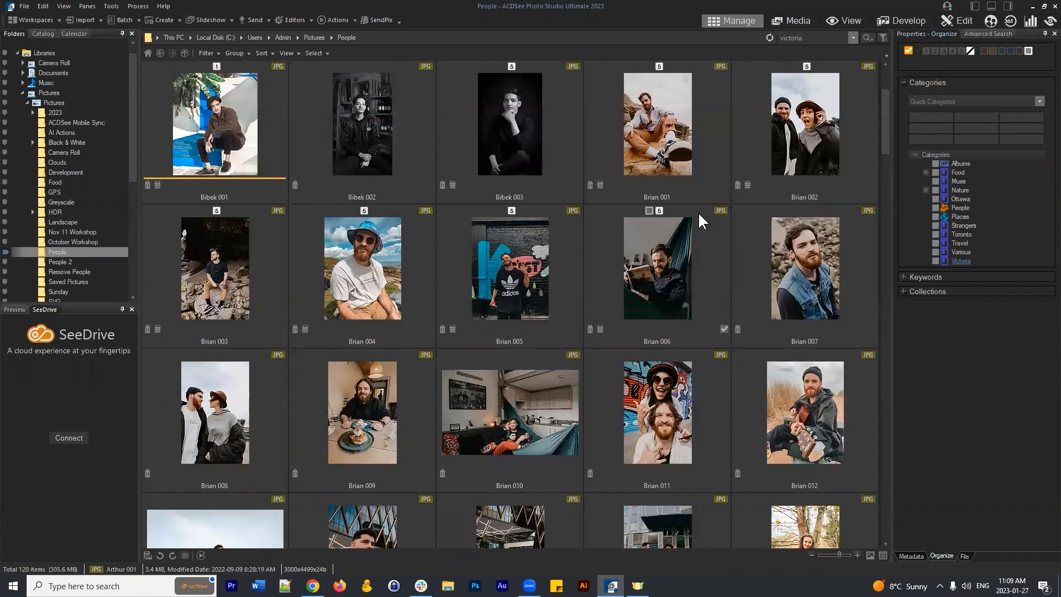
pyautogui.scroll(1, 621, 248)
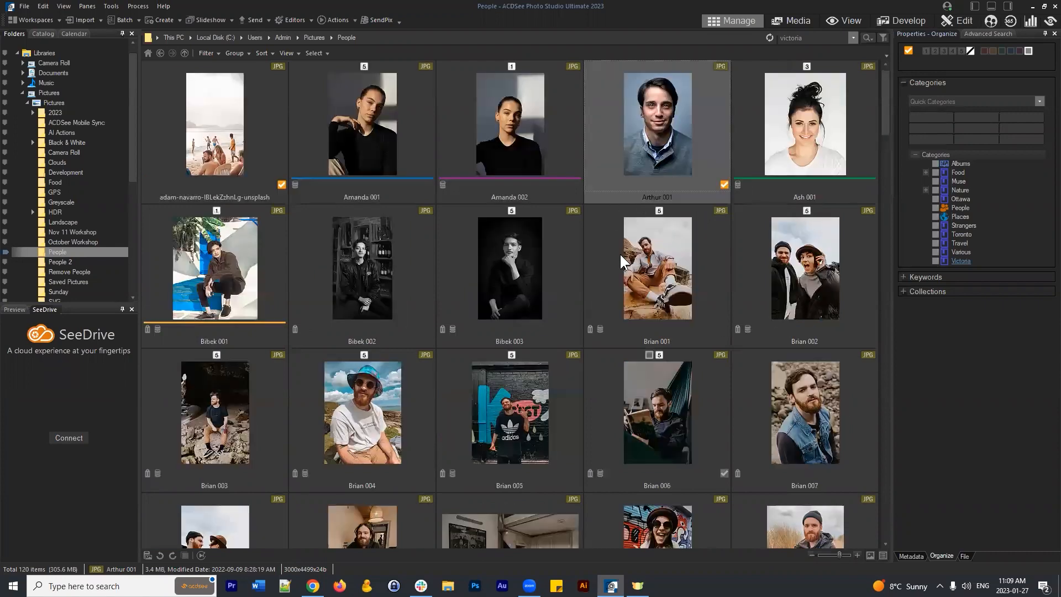
# - Compare the category assignments of the two portraits of the woman in black
pyautogui.click(524, 144)
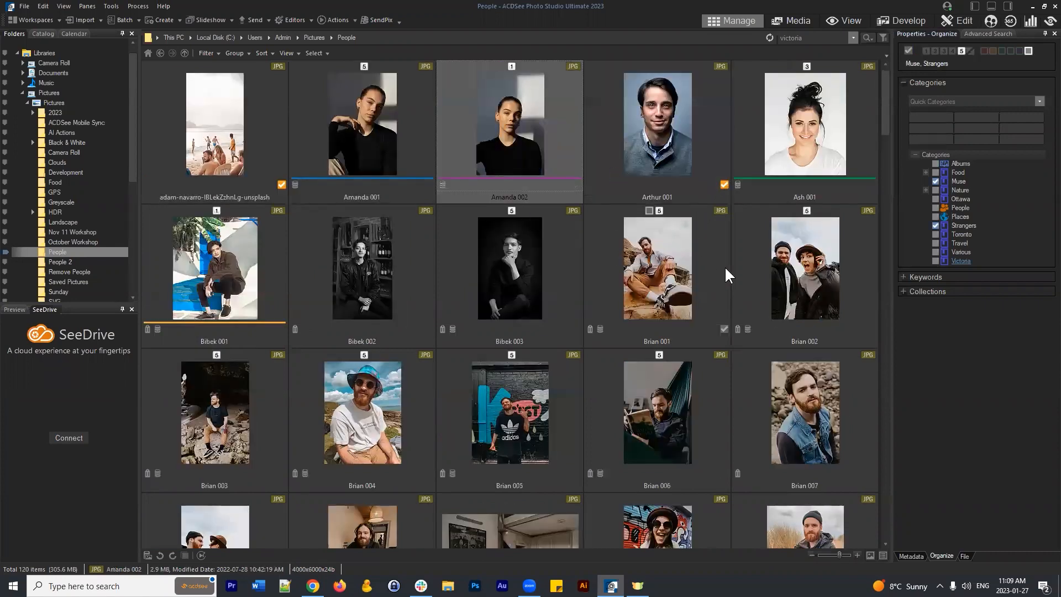
pyautogui.click(364, 130)
pyautogui.click(483, 125)
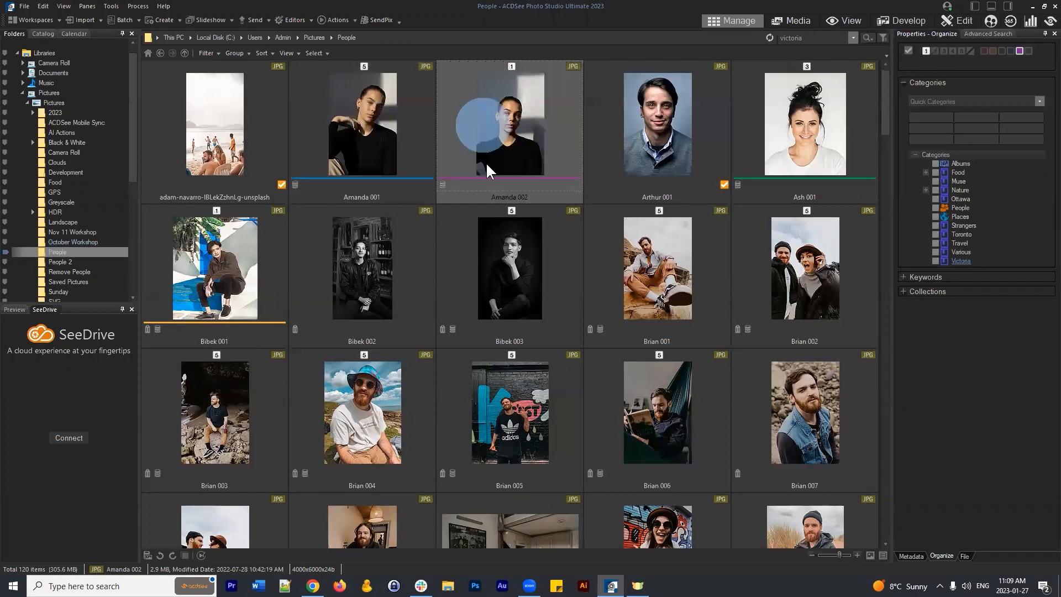
pyautogui.click(511, 153)
# - Select all images in the People folder and assign them the People category
pyautogui.hotkey('ctrl', 'a')
pyautogui.scroll(-12, 522, 144)
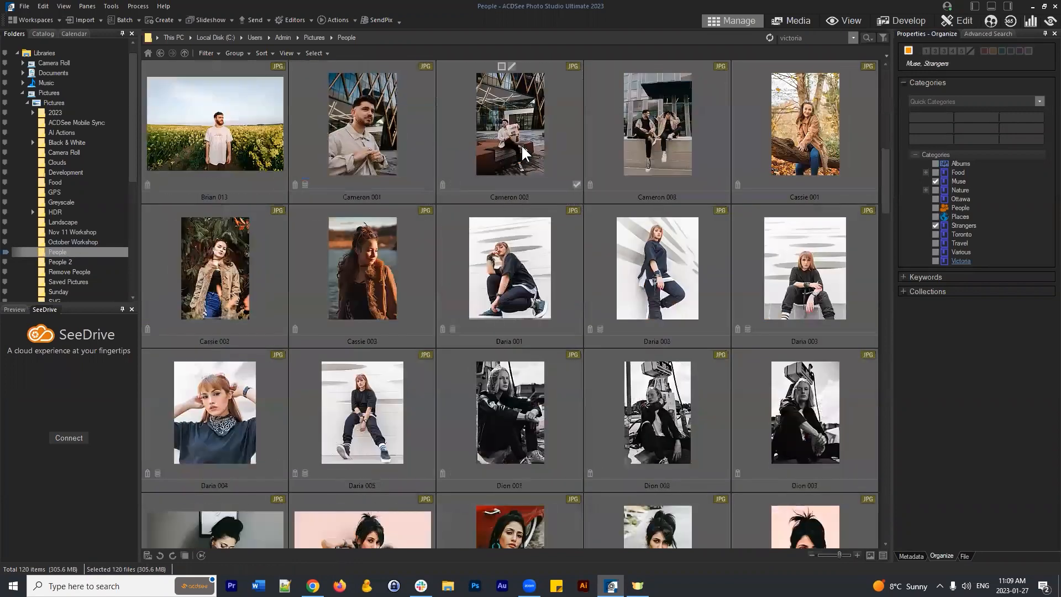
pyautogui.scroll(-7, 521, 140)
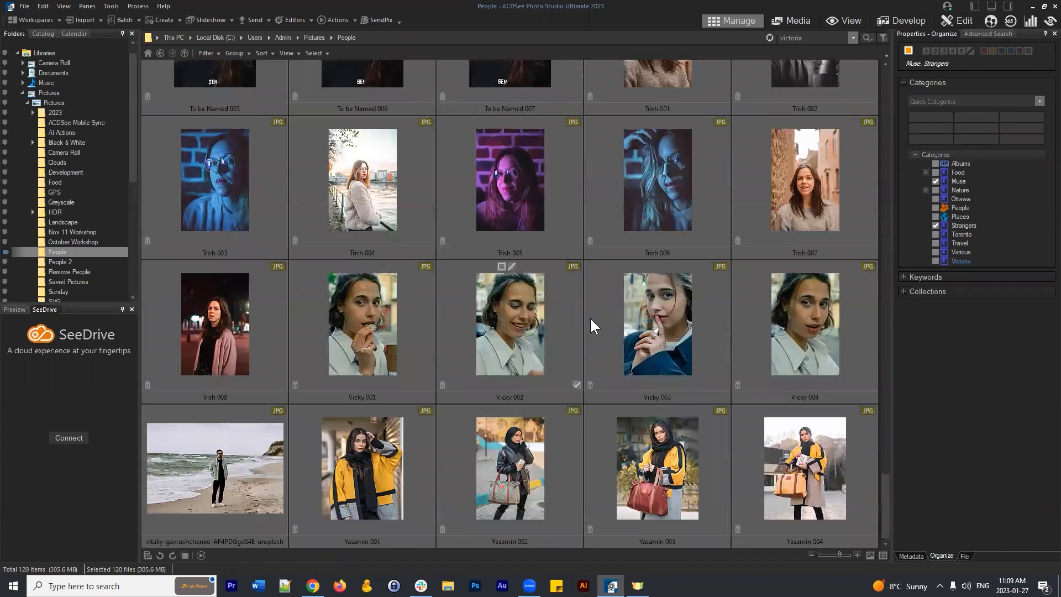
pyautogui.scroll(6, 588, 326)
pyautogui.scroll(12, 583, 318)
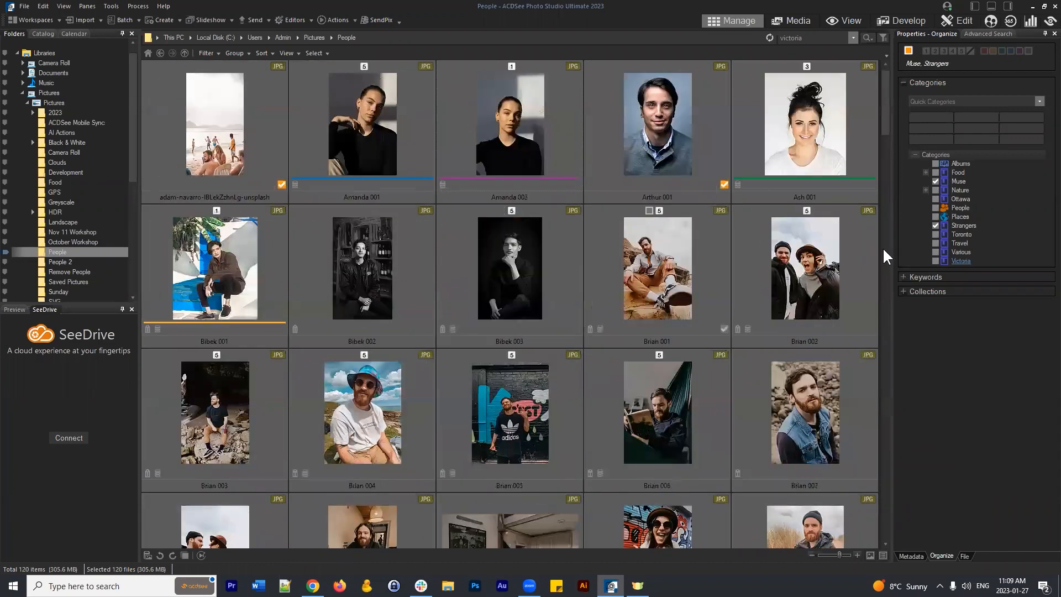
pyautogui.click(936, 226)
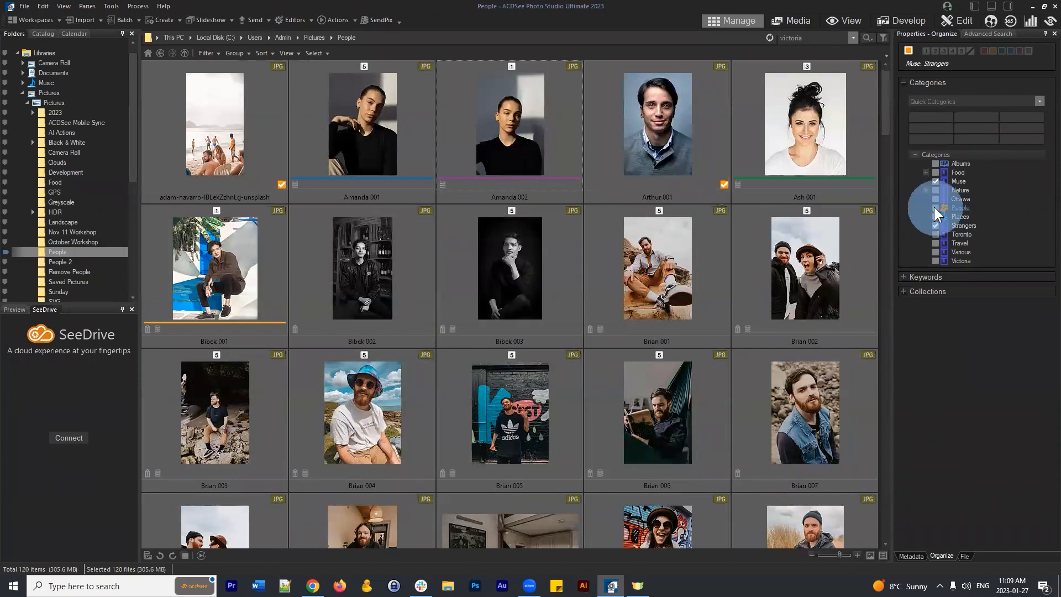
pyautogui.click(935, 208)
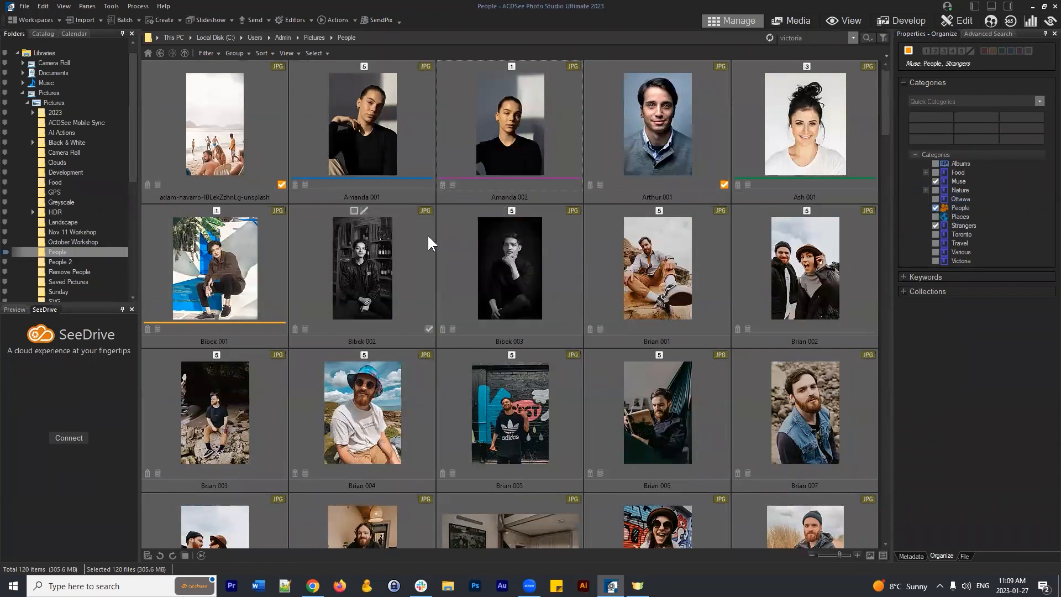
# - Check the category icons throughout the People folder and the categories of several individual portraits
pyautogui.scroll(-3, 512, 257)
pyautogui.scroll(-15, 511, 268)
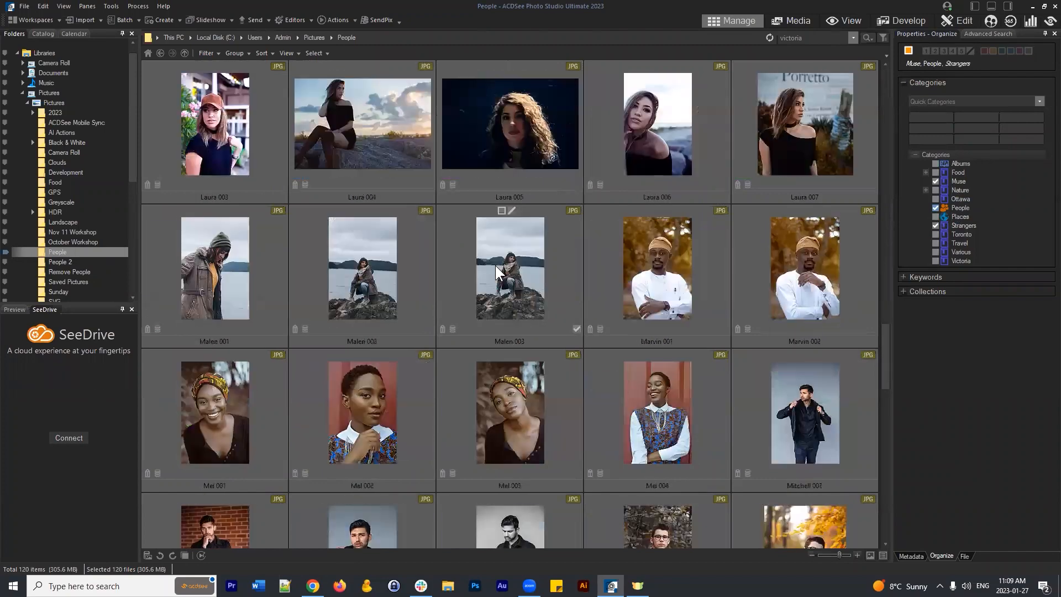
pyautogui.scroll(18, 605, 368)
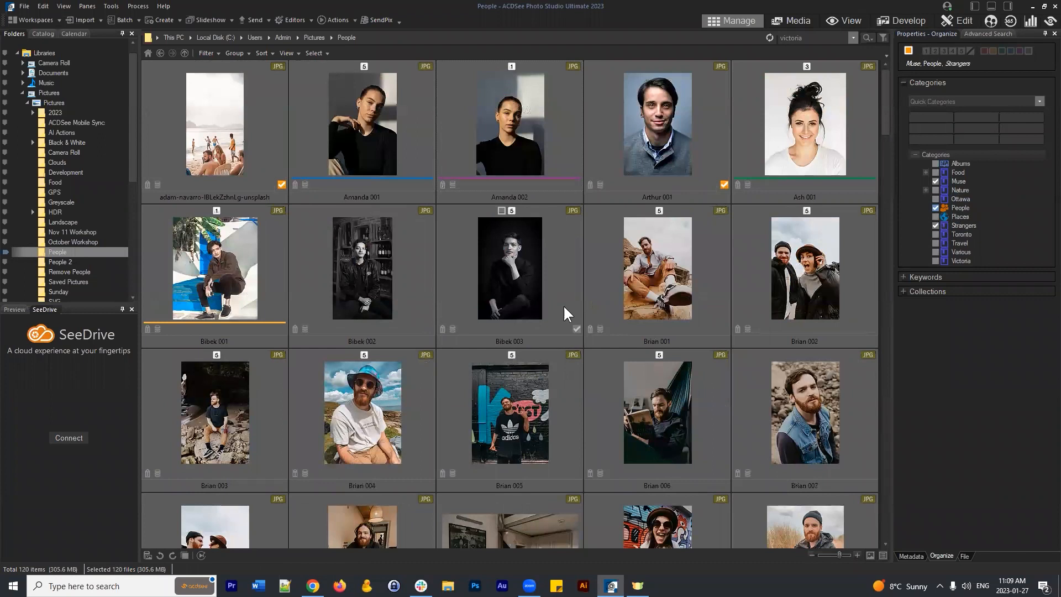
pyautogui.click(620, 130)
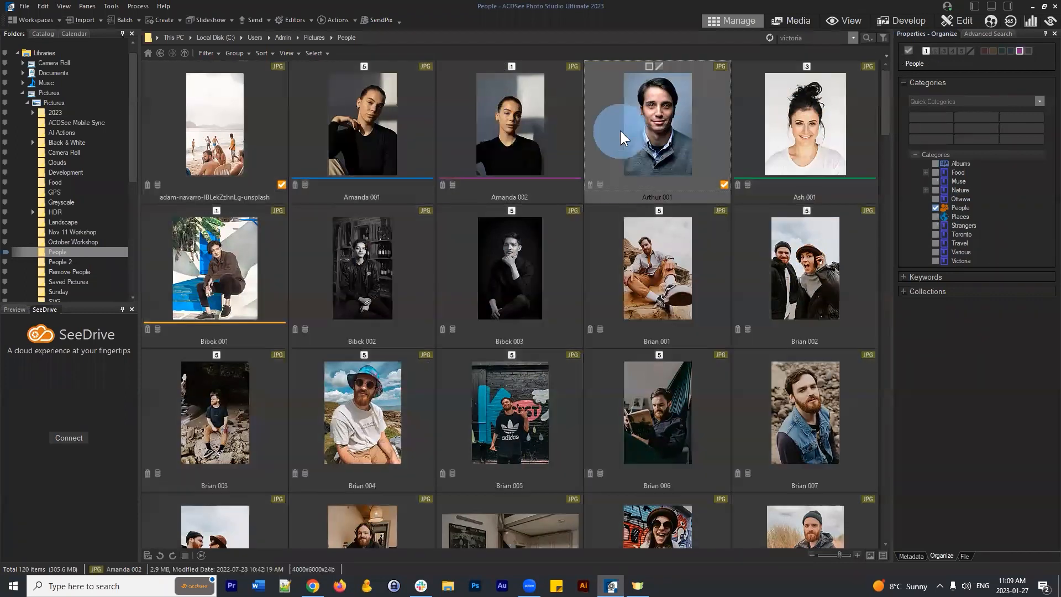
pyautogui.click(513, 137)
pyautogui.click(655, 136)
pyautogui.click(812, 143)
pyautogui.click(622, 297)
pyautogui.click(544, 278)
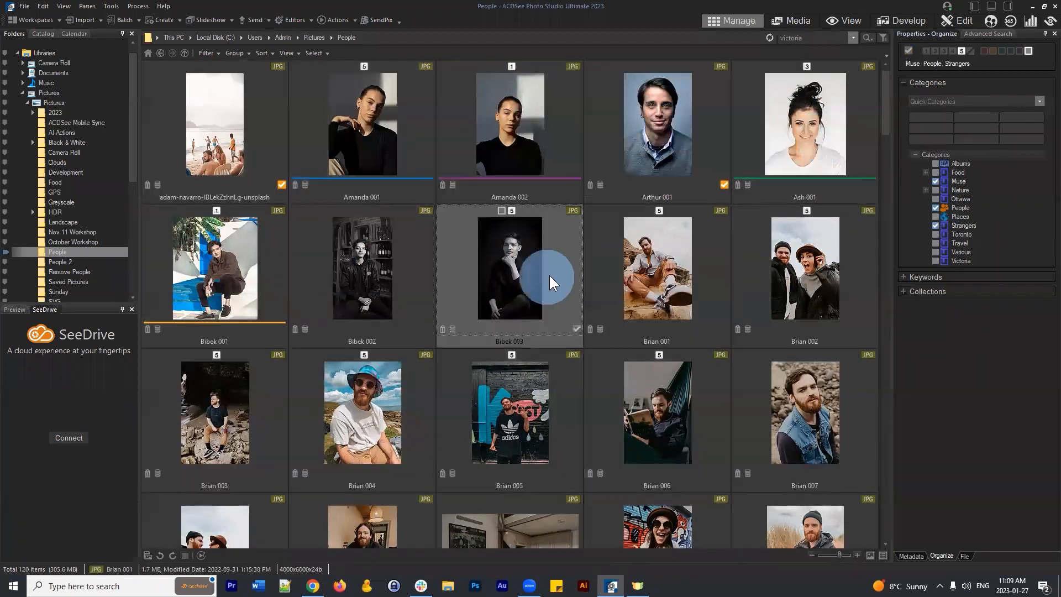
# - Check the categories of several individual portraits and of the first ten images selected together
pyautogui.click(662, 167)
pyautogui.click(492, 149)
pyautogui.click(657, 167)
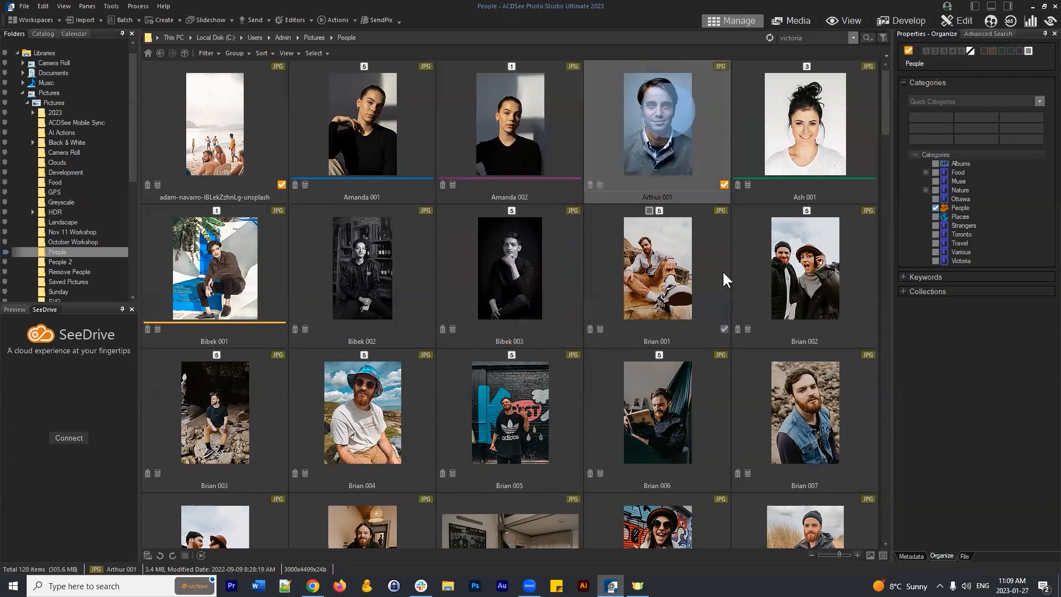
pyautogui.click(205, 126)
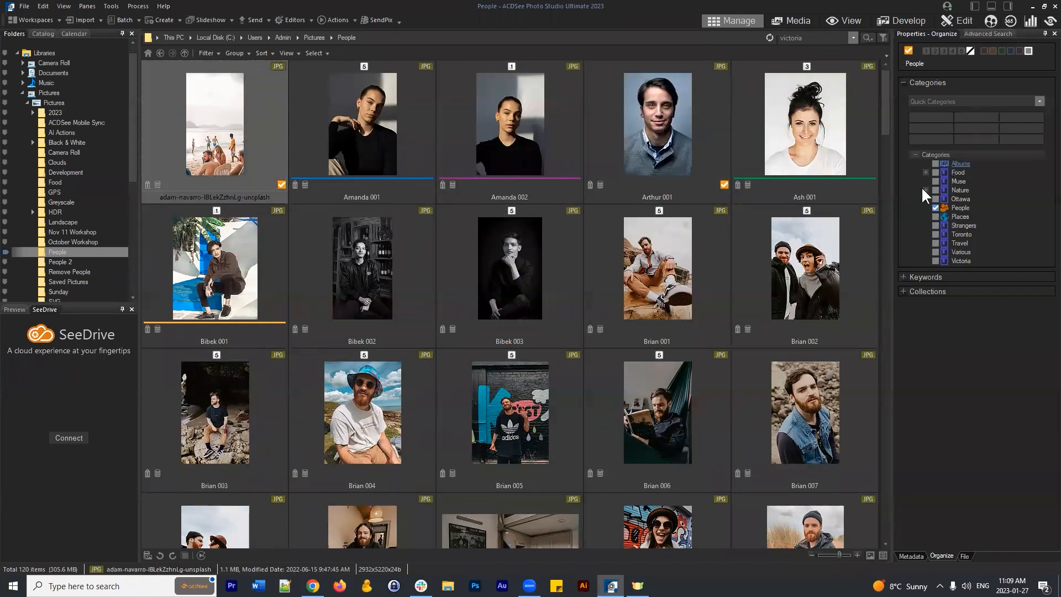
pyautogui.keyDown('shift'); pyautogui.click(789, 279); pyautogui.keyUp('shift')
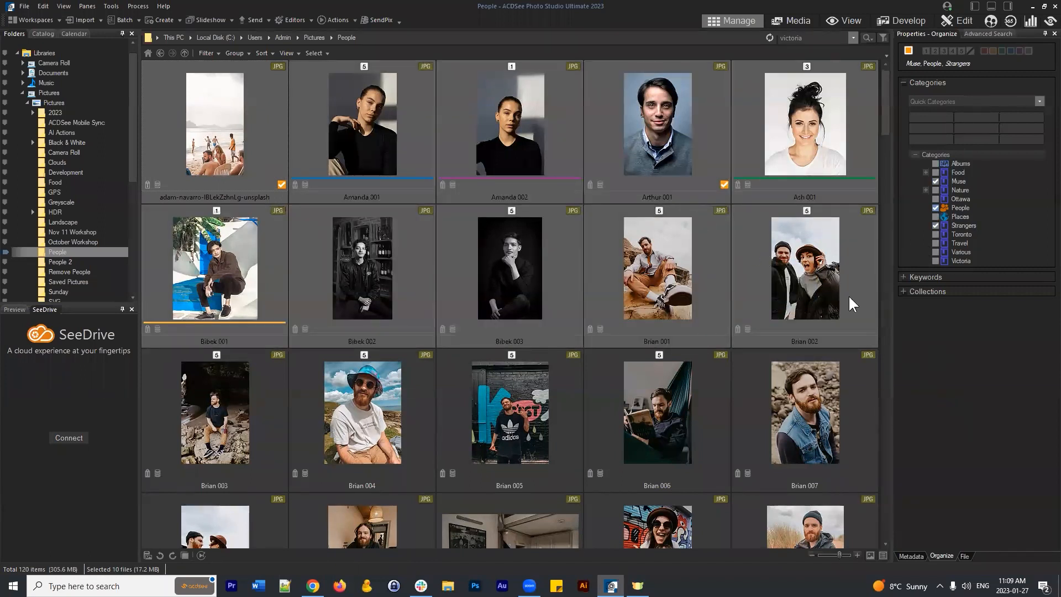
# - Select the portrait of the smiling woman in white and create a new top-level category named Friends
pyautogui.click(775, 156)
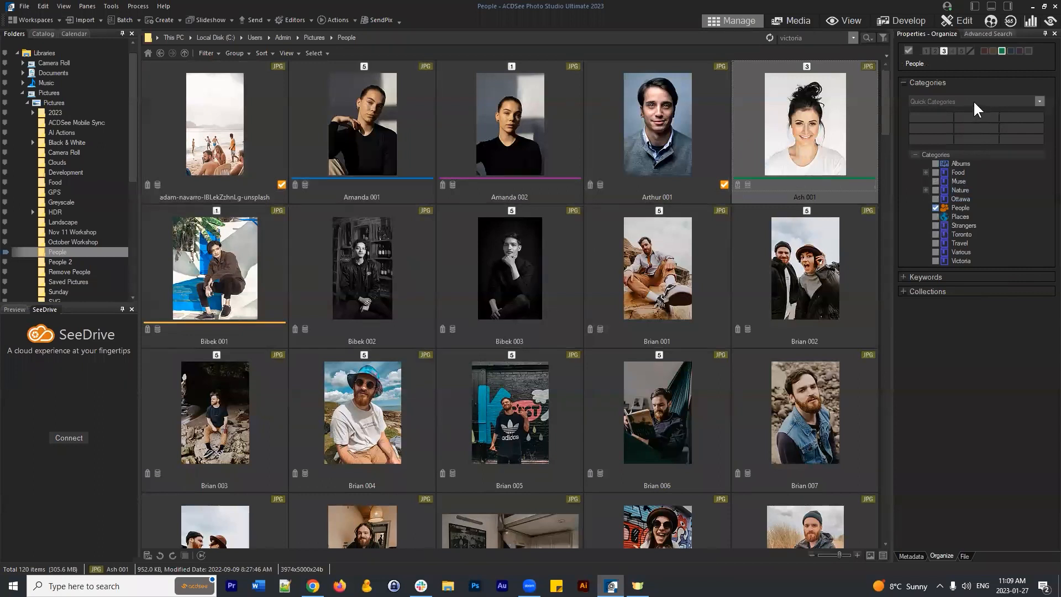
pyautogui.click(982, 153)
pyautogui.click(944, 153)
pyautogui.click(1003, 154)
pyautogui.rightClick(1003, 154)
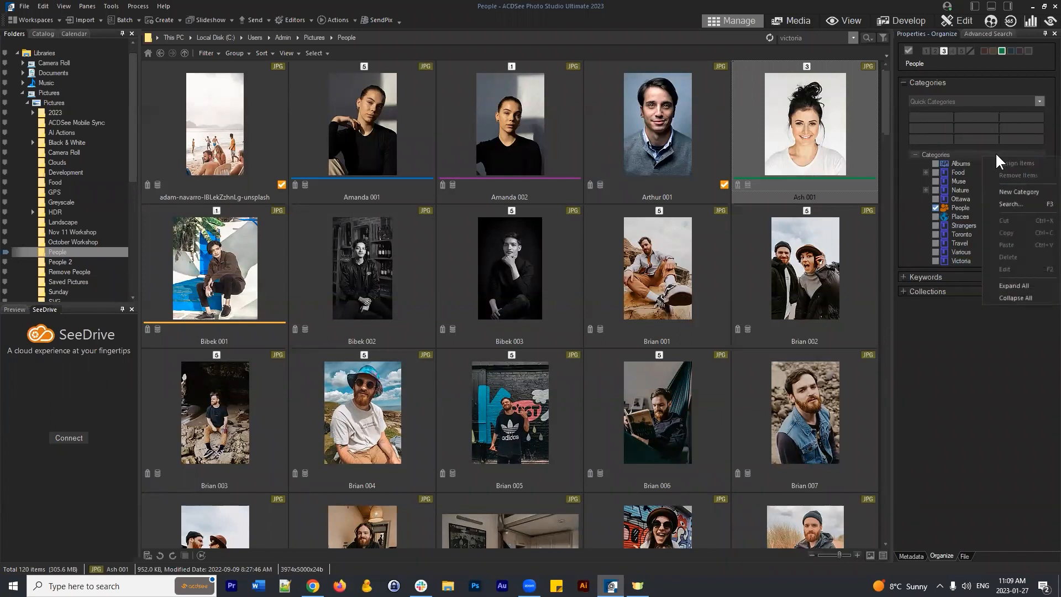
pyautogui.click(1013, 191)
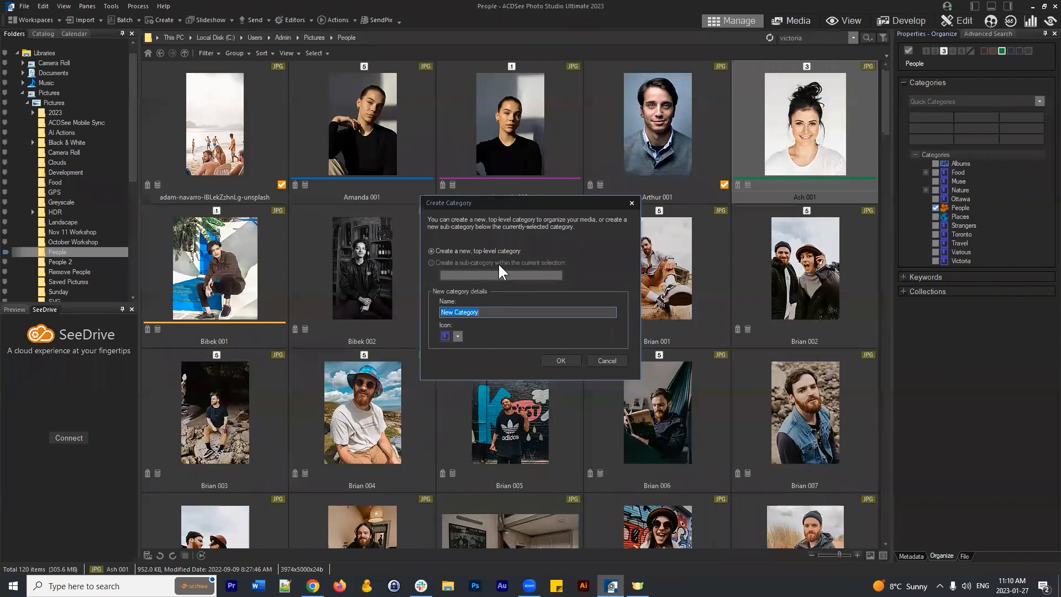
pyautogui.click(498, 313)
pyautogui.moveTo(508, 315); pyautogui.dragTo(354, 307)
pyautogui.write('Friends')
pyautogui.press('Return')
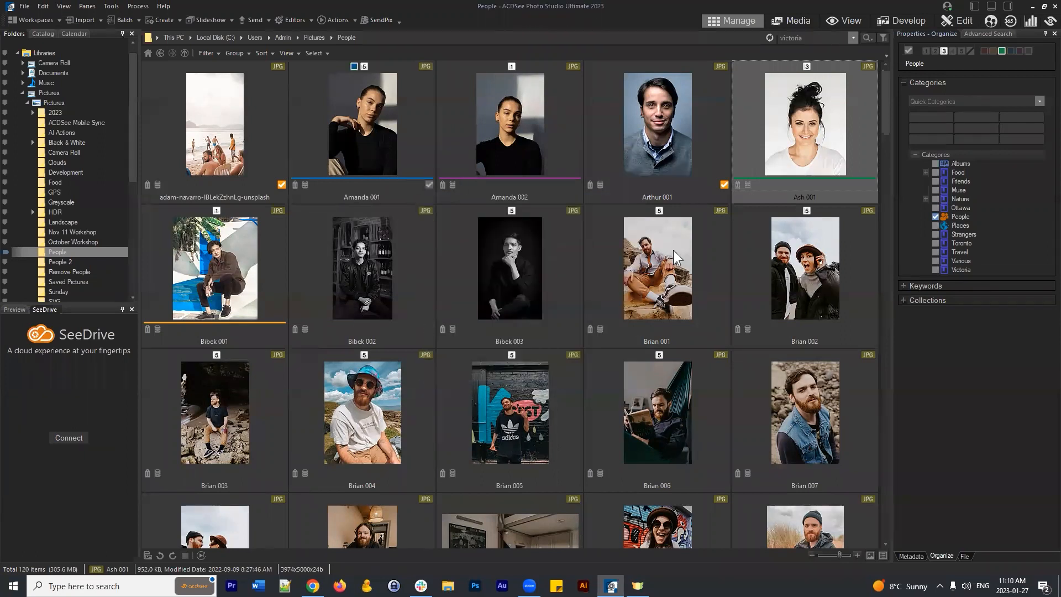
# - Assign the Friends category to the portrait of the smiling woman in white
pyautogui.click(967, 182)
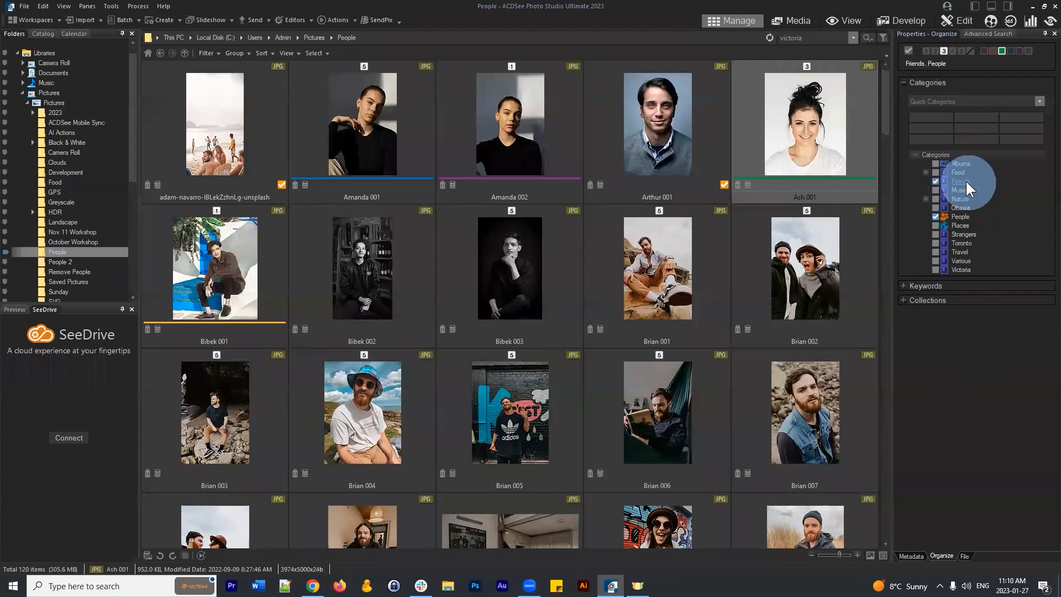
pyautogui.click(963, 181)
pyautogui.click(604, 313)
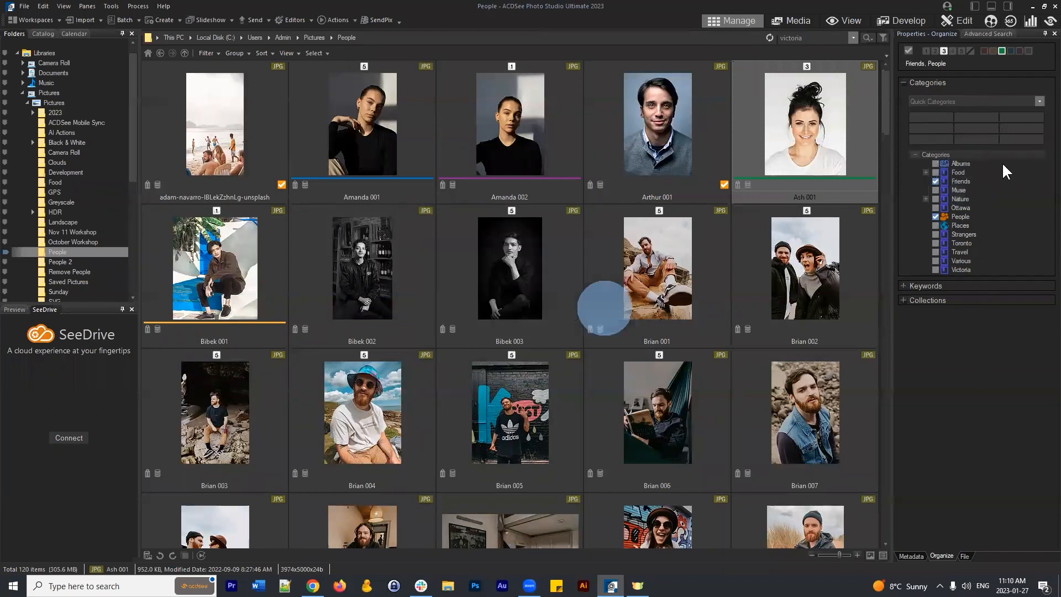
# - Create a sub-category named Best Friends within the Friends category
pyautogui.rightClick(966, 180)
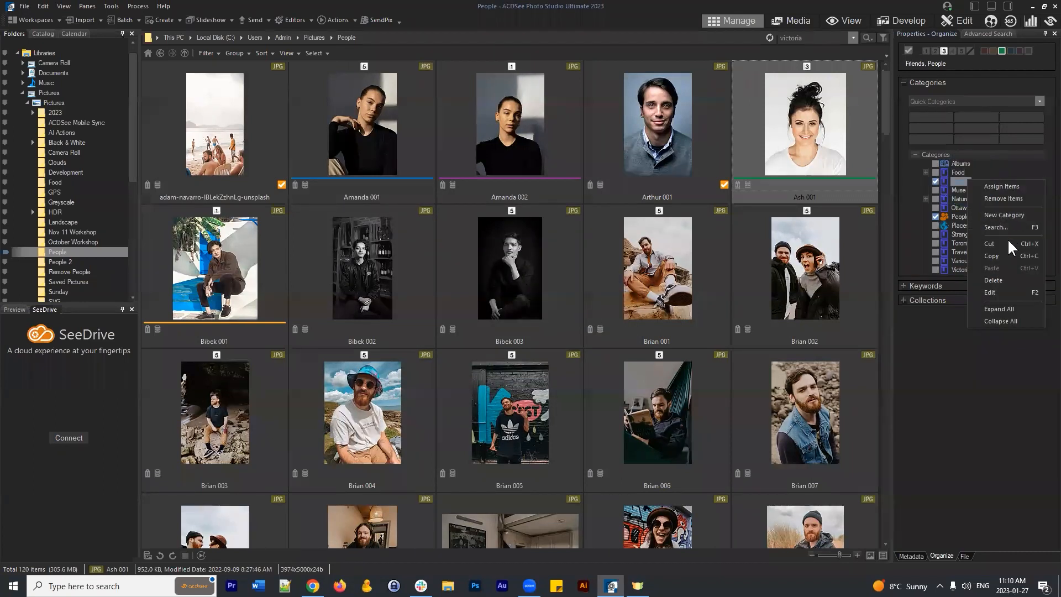
pyautogui.click(1009, 215)
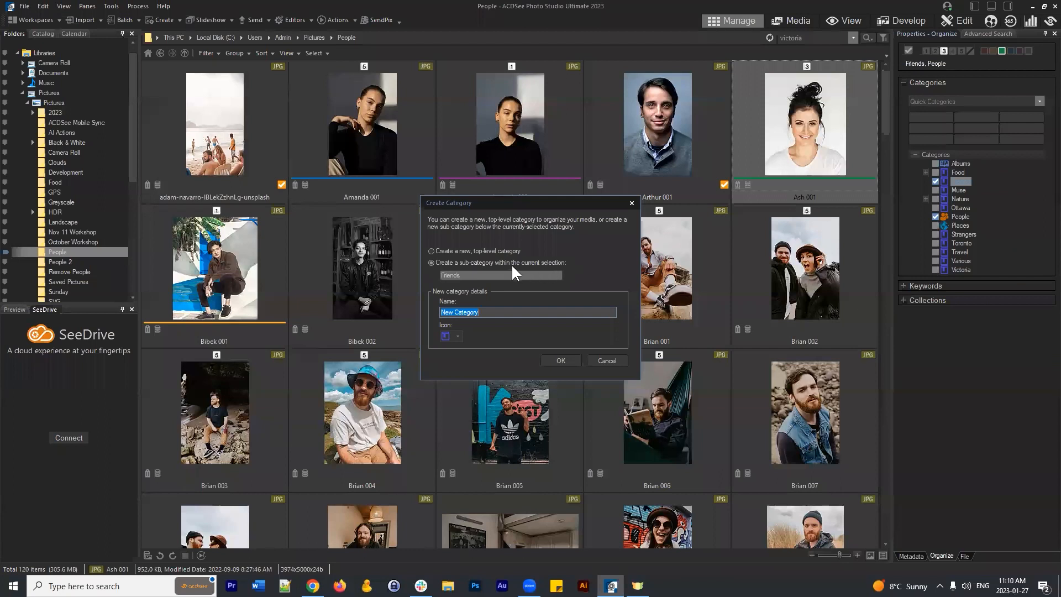
pyautogui.moveTo(506, 313); pyautogui.dragTo(440, 313)
pyautogui.write('Best Friends')
pyautogui.click(568, 363)
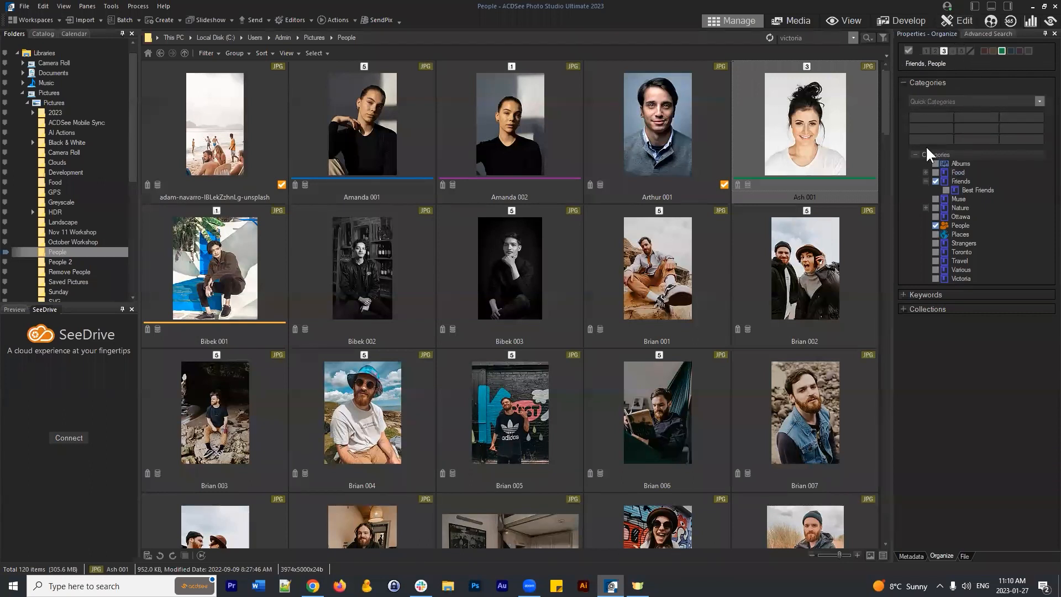
# - Start a new Quick Categories set and move its dialog closer to the Categories list
pyautogui.click(1005, 100)
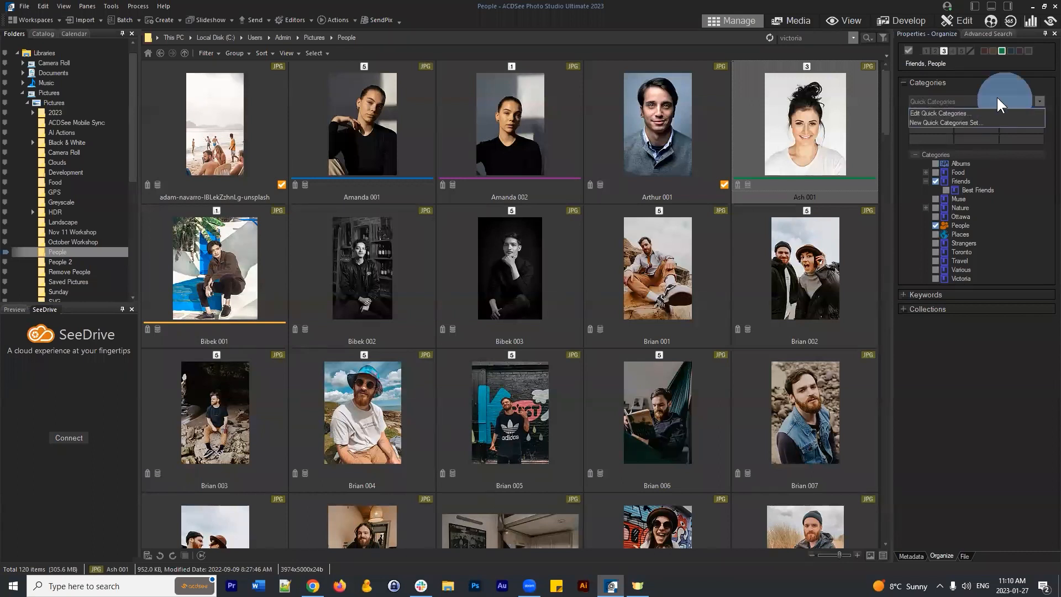
pyautogui.click(997, 96)
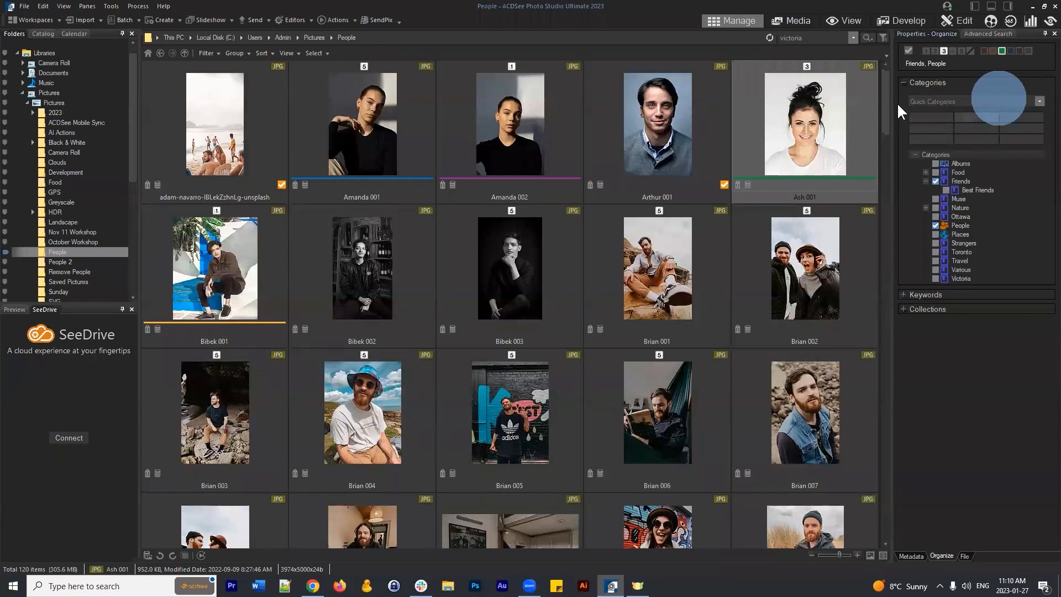
pyautogui.click(953, 98)
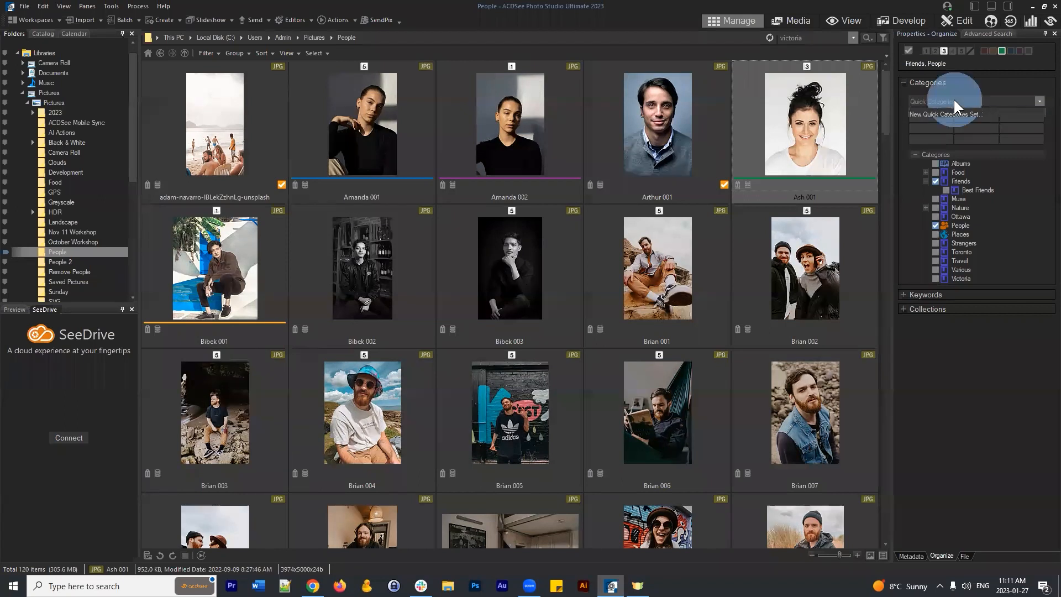
pyautogui.click(981, 119)
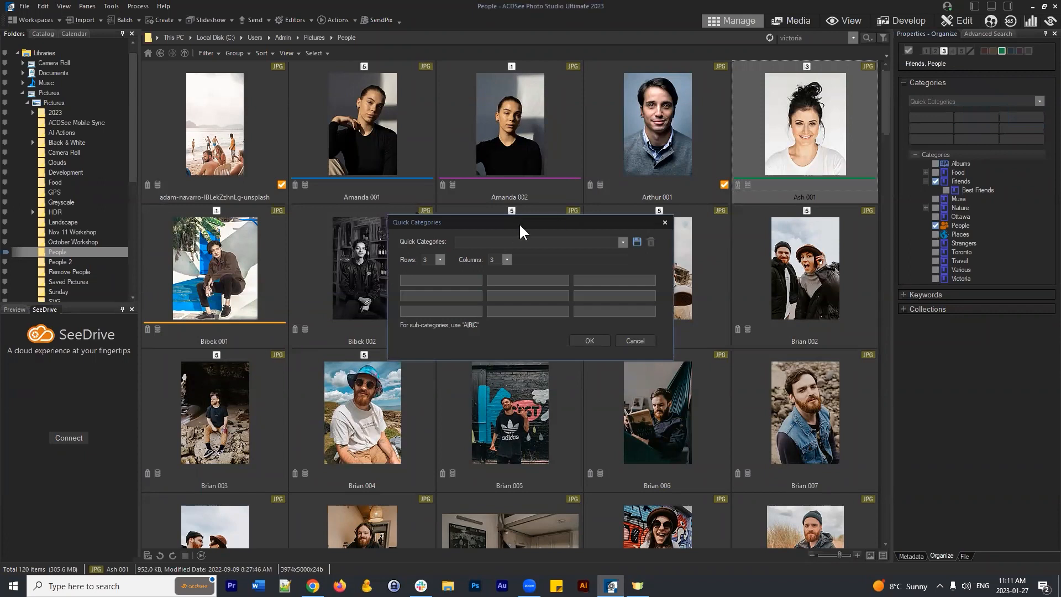
pyautogui.moveTo(519, 224); pyautogui.dragTo(659, 173)
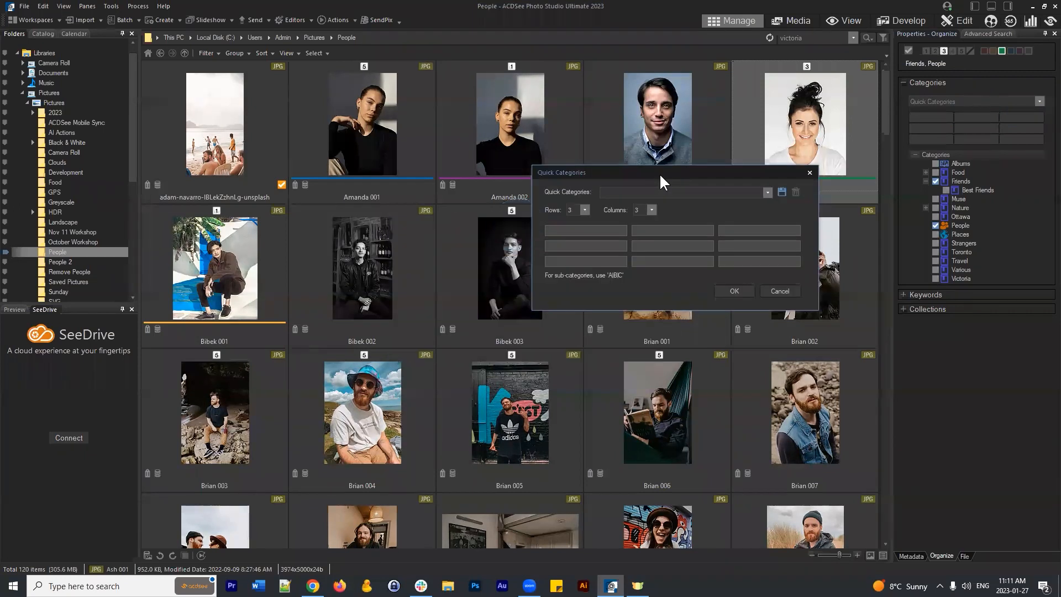
# - Fill the first row of the quick categories grid with French, Chinese and Arabic, and start the second with Dutch and Japanese
pyautogui.click(585, 229)
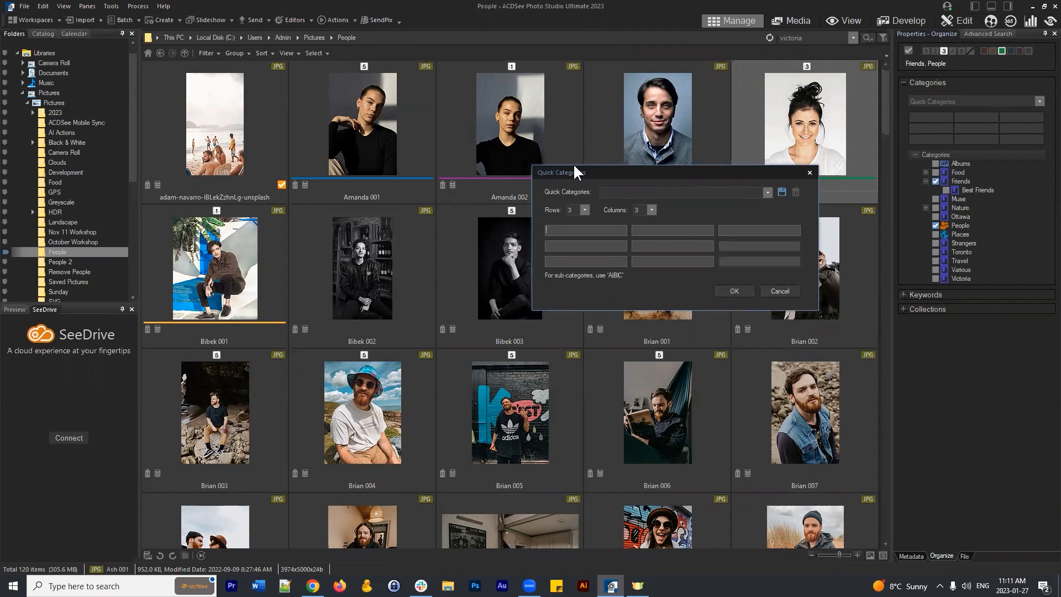
pyautogui.click(585, 231)
pyautogui.click(586, 233)
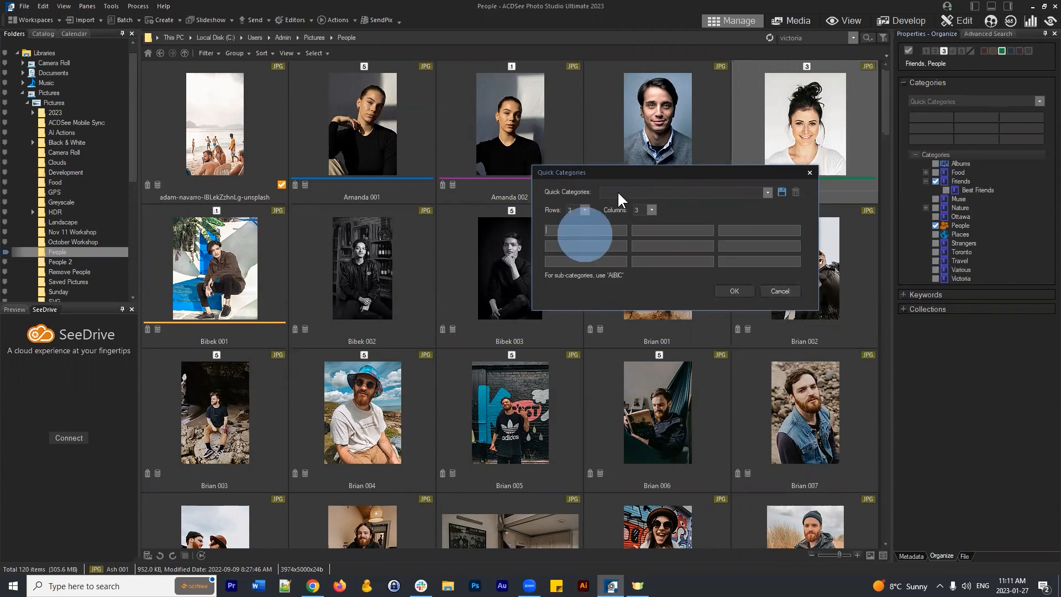
pyautogui.click(581, 230)
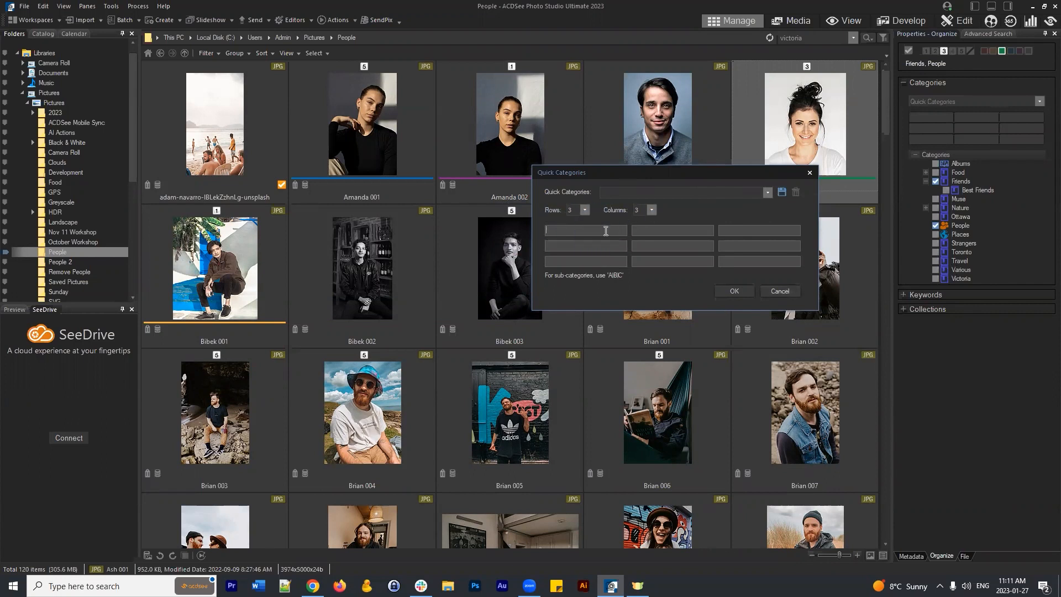
pyautogui.write('French')
pyautogui.write('Chinese')
pyautogui.write('Arabic')
pyautogui.write('Dutch')
pyautogui.write('Japane')
pyautogui.write('se')
# - Replace the third quick category in the first row with Lebanese and enter Turkish below it
pyautogui.click(757, 228)
pyautogui.write('Leibanese')
pyautogui.press('BackSpace')
pyautogui.click(731, 248)
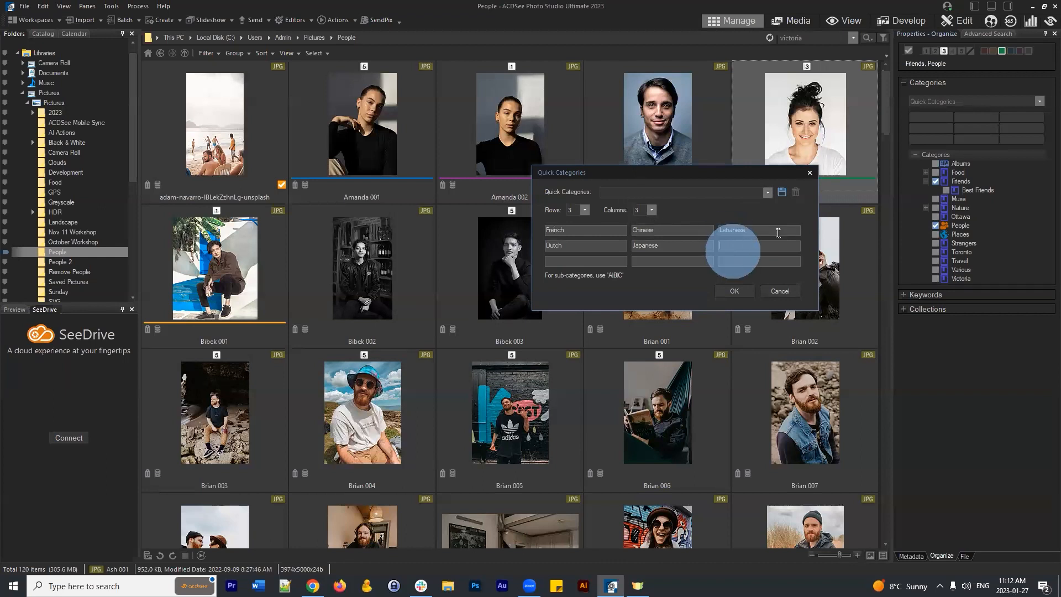
pyautogui.write('Turkish')
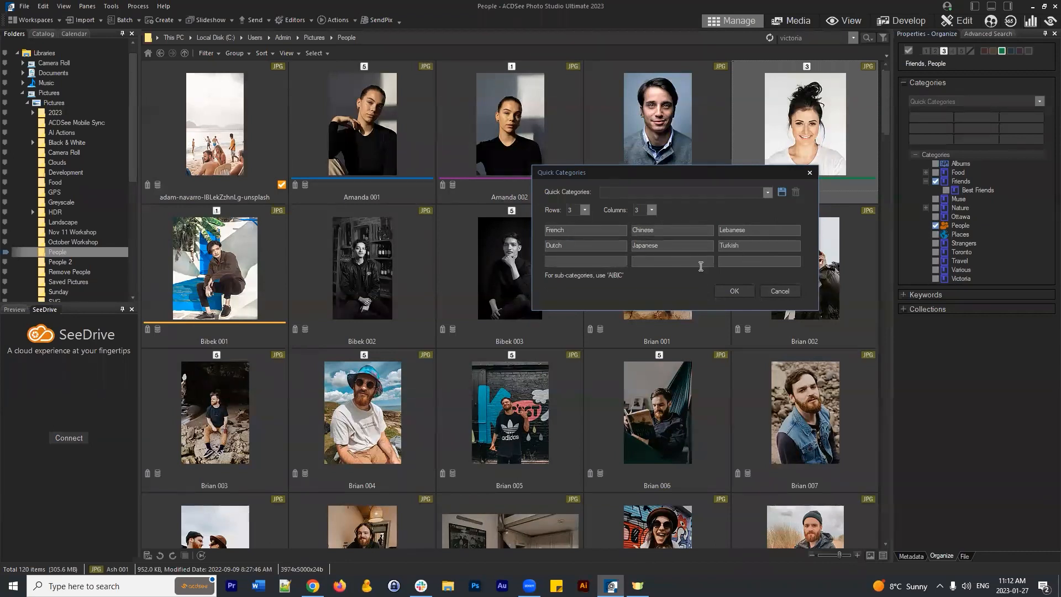
# - Save the quick categories set as a preset named Cuisine and apply it
pyautogui.click(782, 192)
pyautogui.click(606, 239)
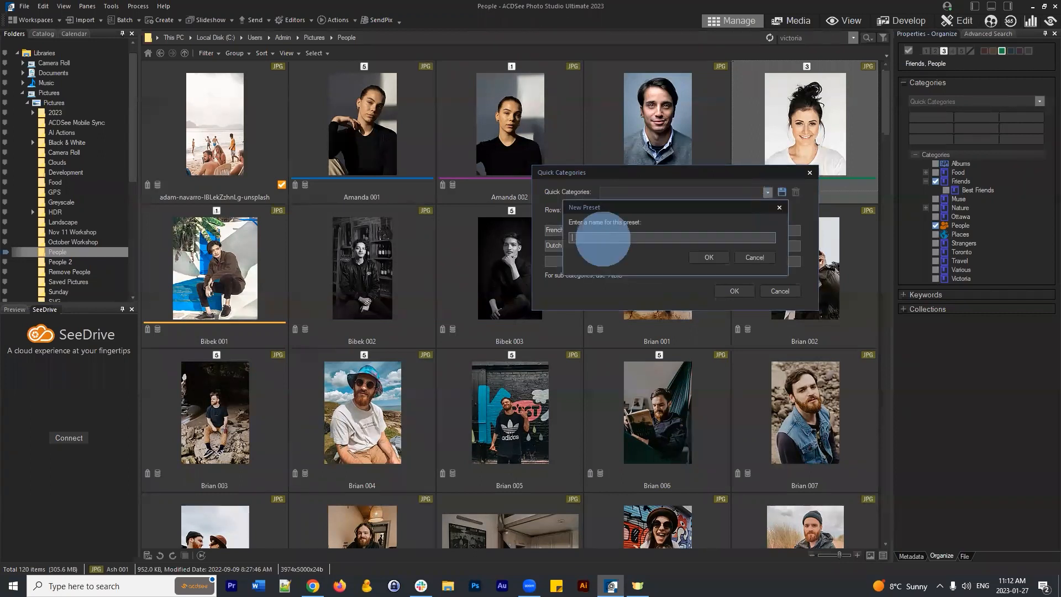
pyautogui.write('Cuisine')
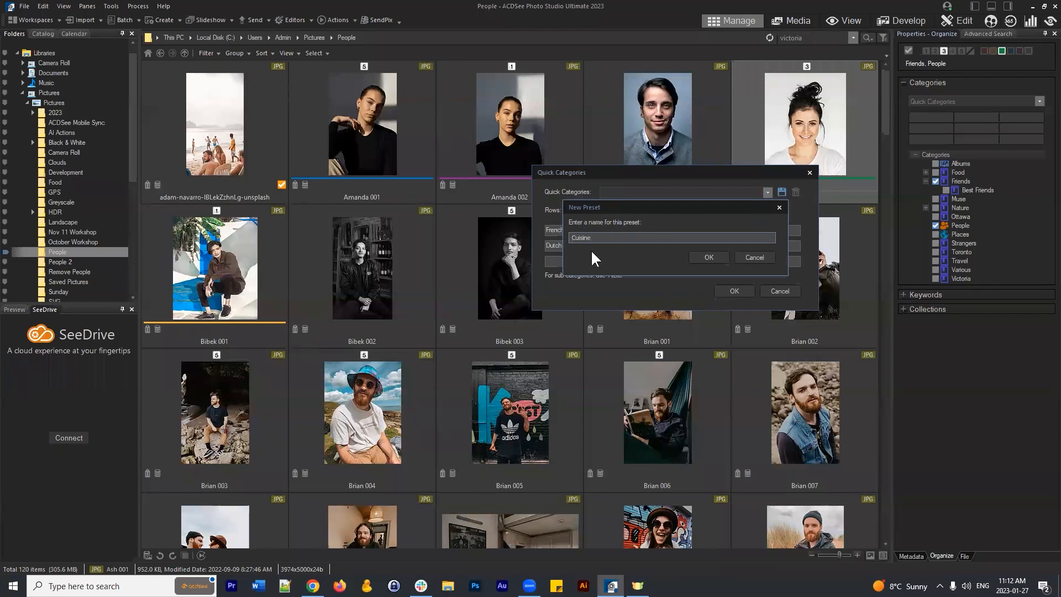
pyautogui.click(710, 257)
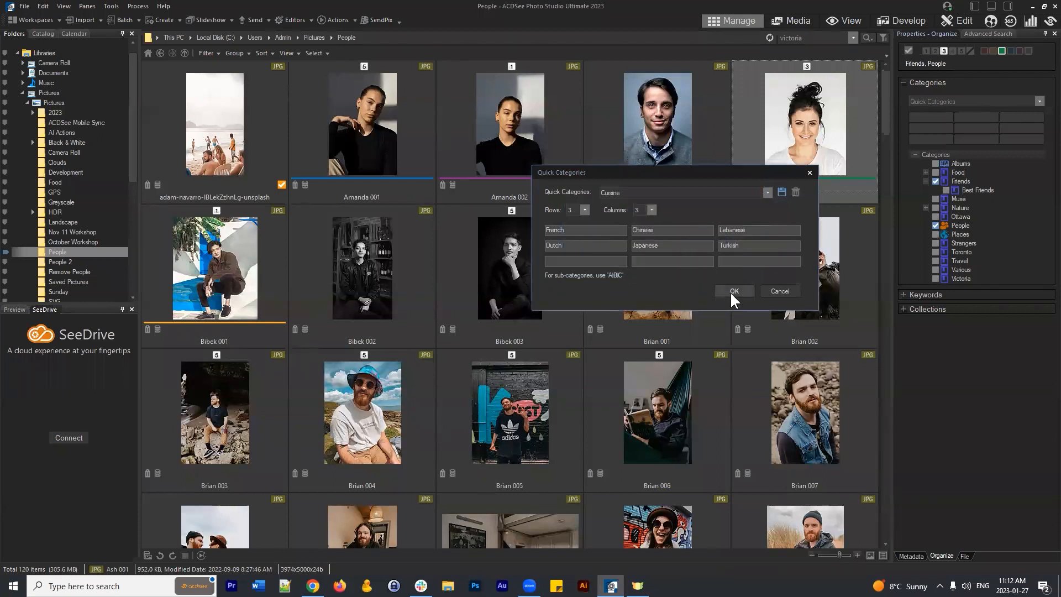
pyautogui.click(771, 244)
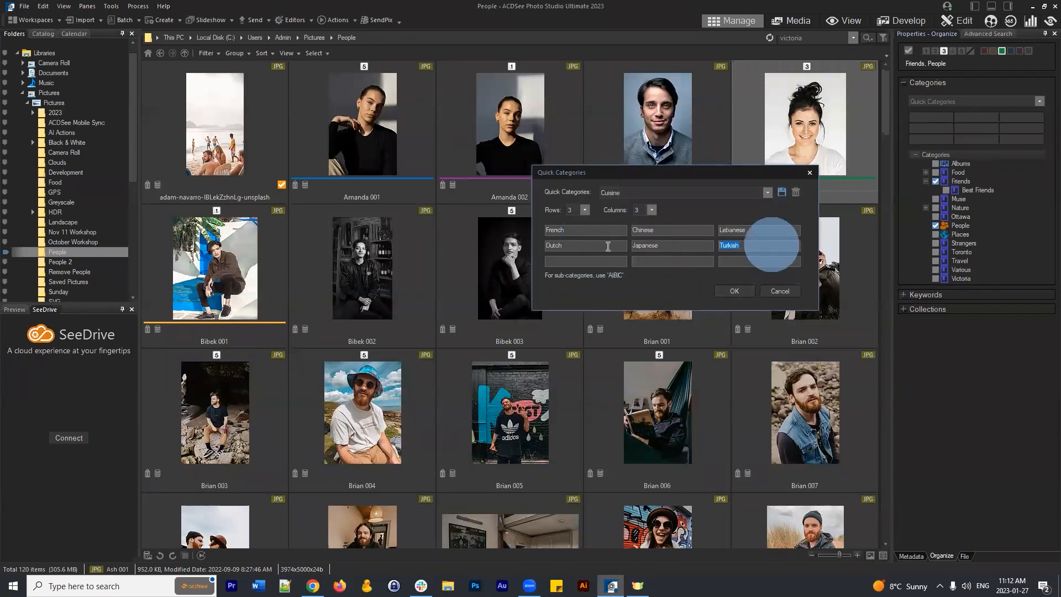
pyautogui.click(683, 245)
pyautogui.click(735, 291)
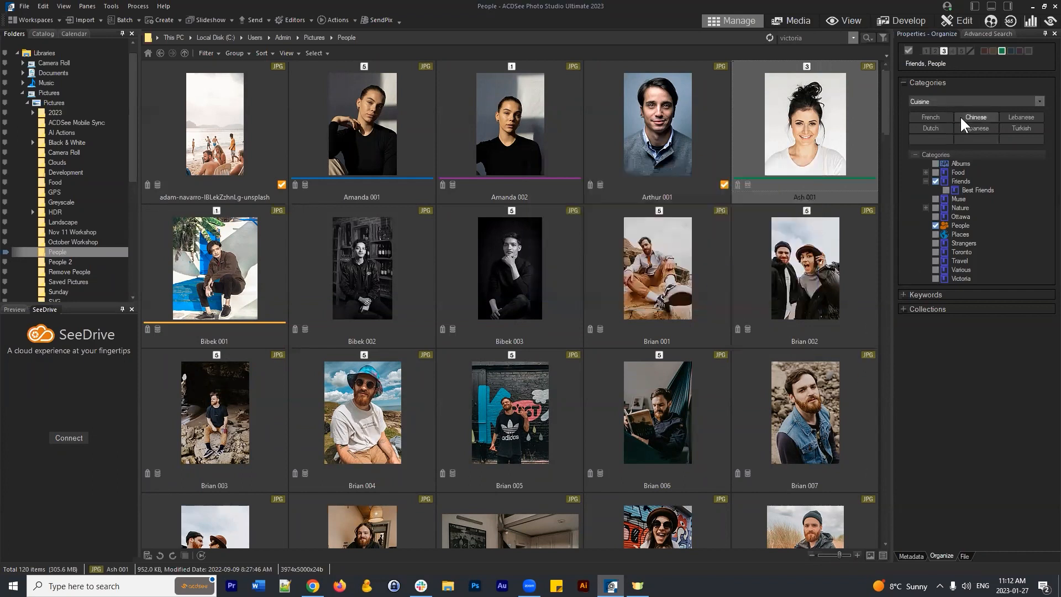
# - Open the Food folder and select image 12, the salad bowl with sliced chicken
pyautogui.click(626, 288)
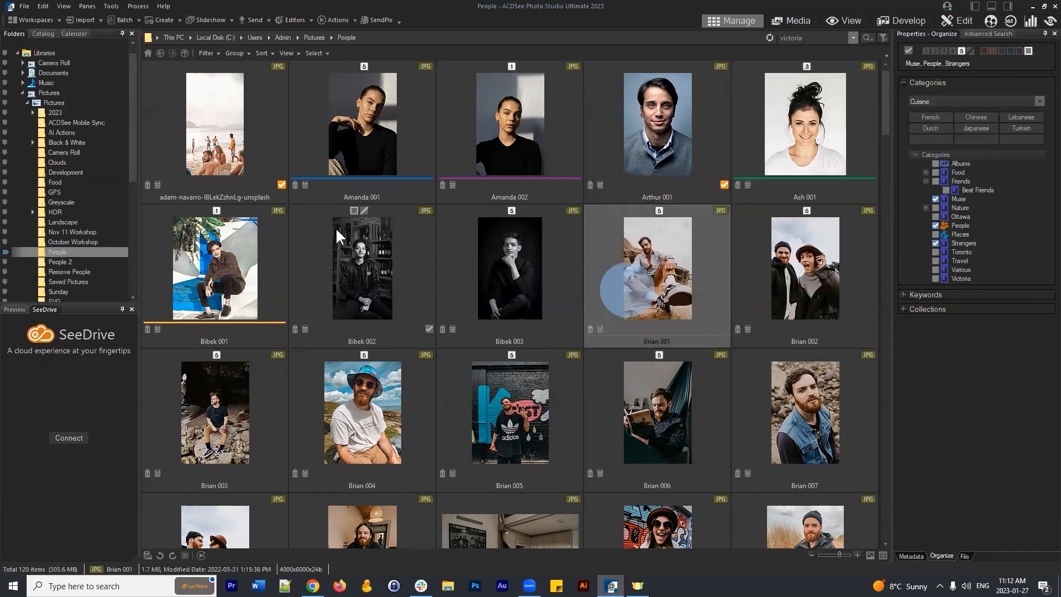
pyautogui.click(54, 182)
pyautogui.click(570, 440)
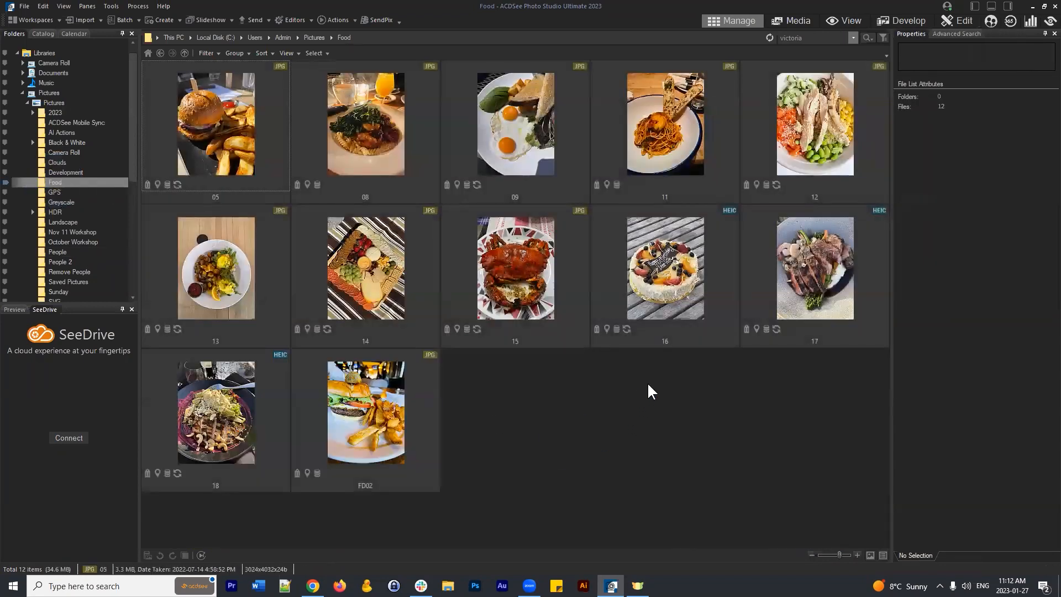
pyautogui.click(839, 269)
pyautogui.click(790, 140)
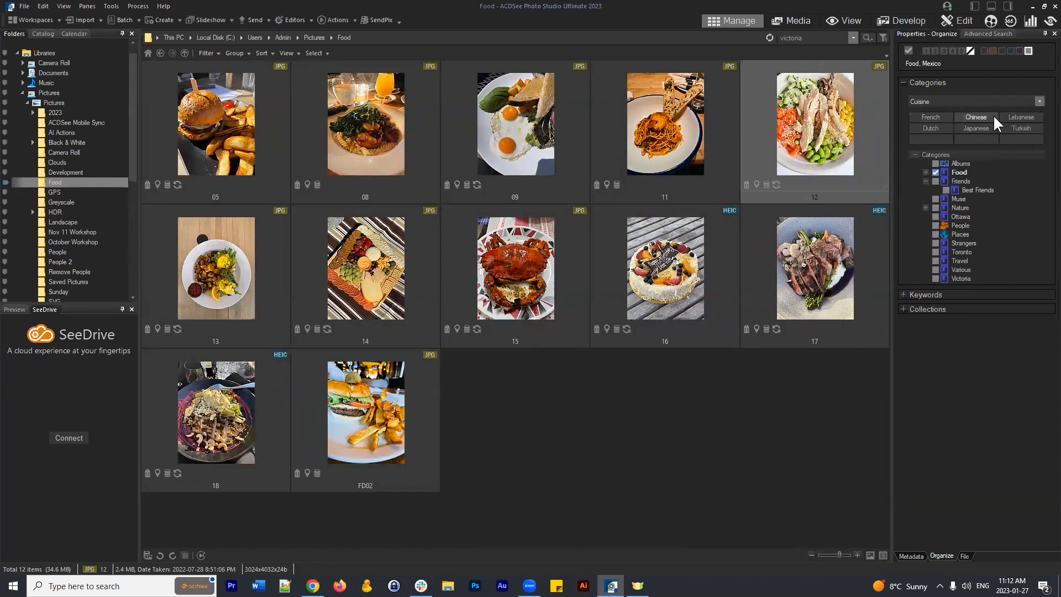
# - Assign the Japanese and Chinese quick categories to the salad bowl photo
pyautogui.click(722, 446)
pyautogui.click(791, 116)
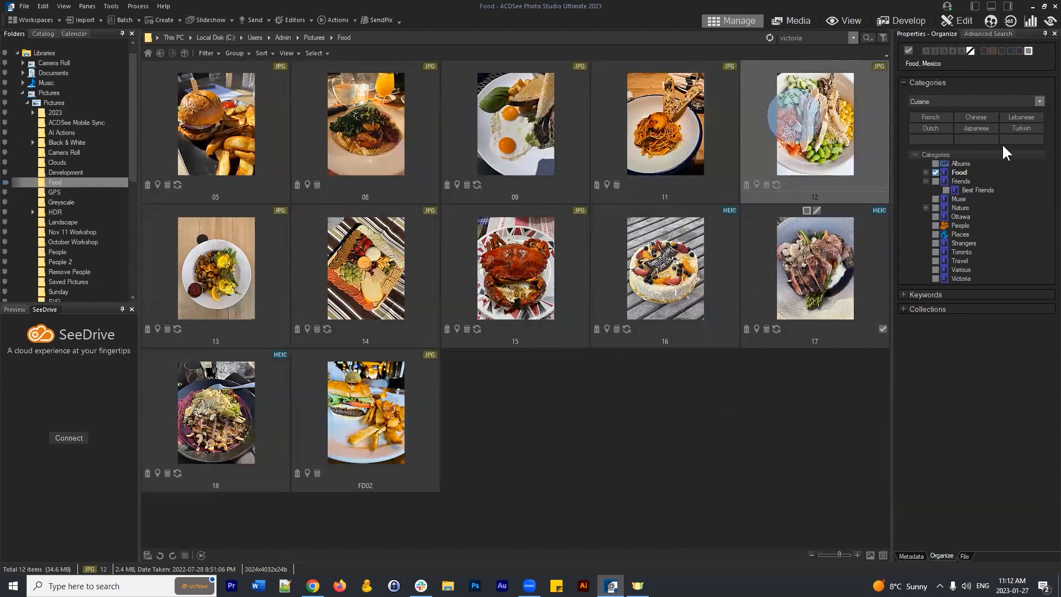
pyautogui.click(976, 128)
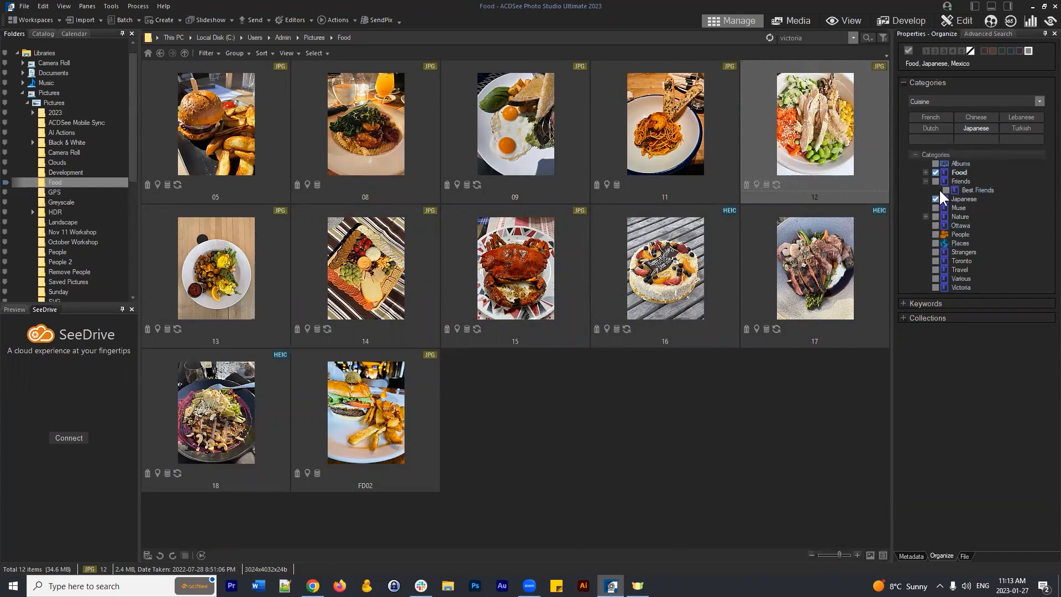
pyautogui.click(974, 115)
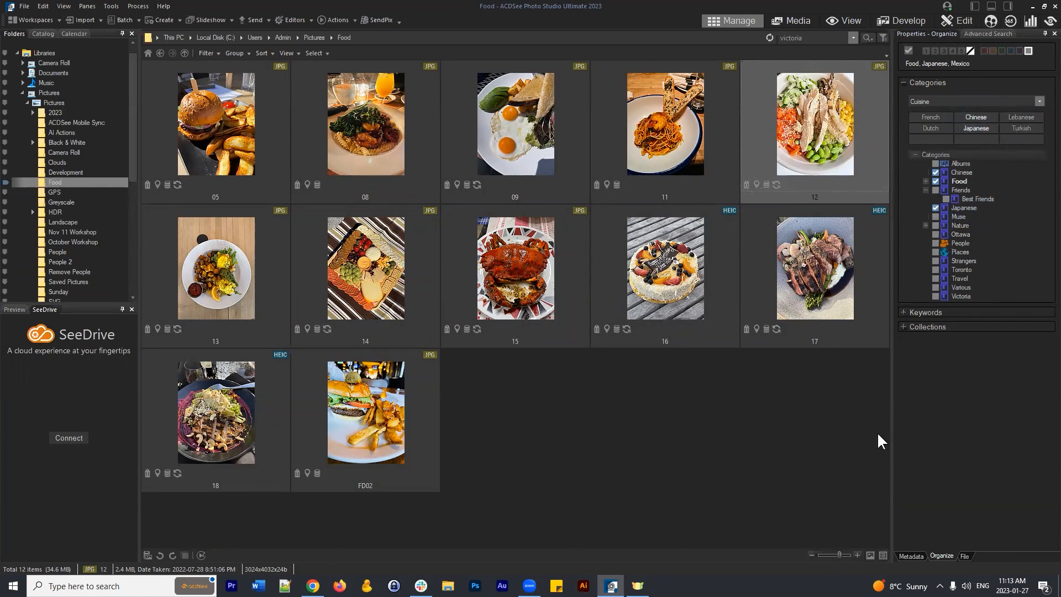
# - Try to unassign the Chinese category from image 12, the salad bowl, and cancel the removal
pyautogui.click(829, 430)
pyautogui.click(853, 121)
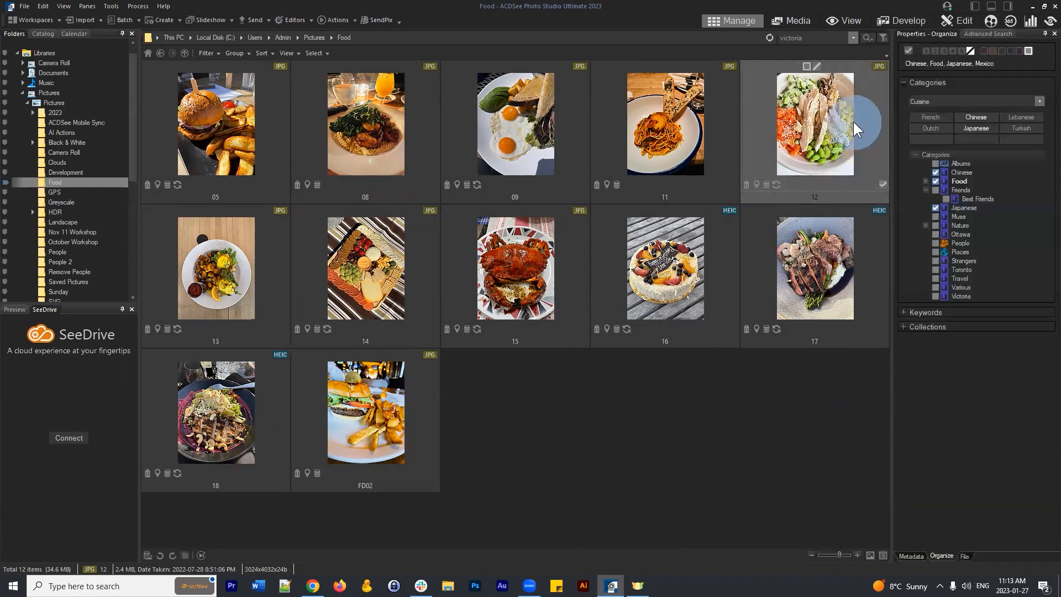
pyautogui.click(962, 173)
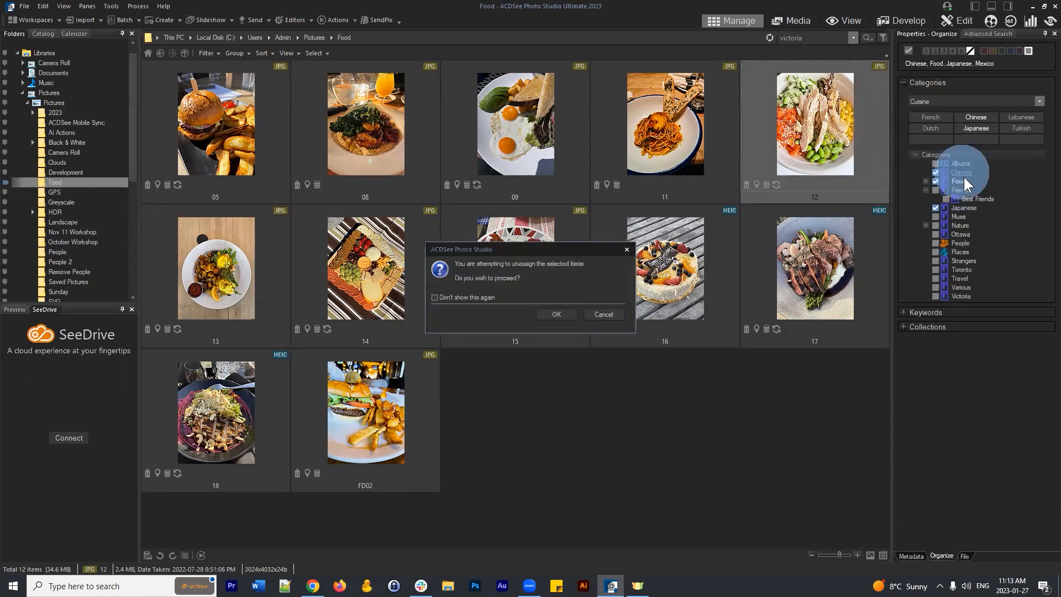
pyautogui.click(592, 314)
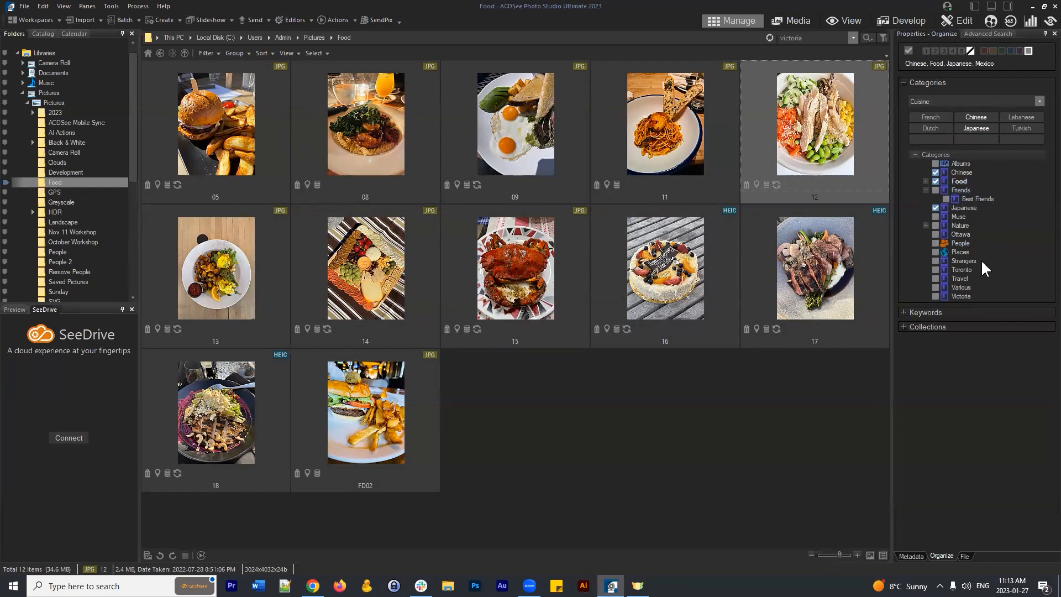
# - Collapse the categories, return to the People folder and select the second-row photo of the man sitting on rocks
pyautogui.click(905, 83)
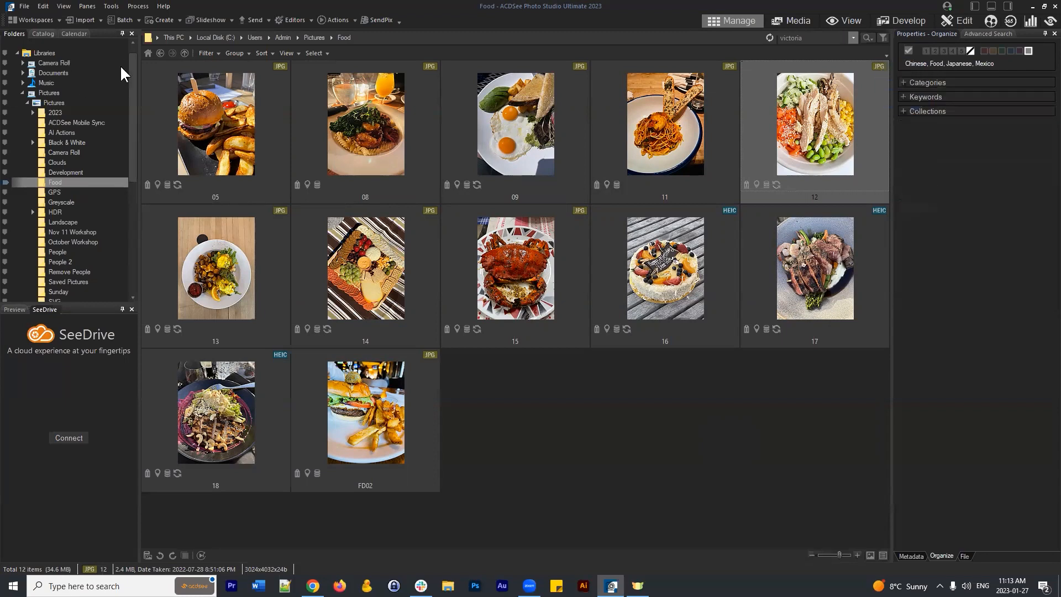
pyautogui.click(160, 53)
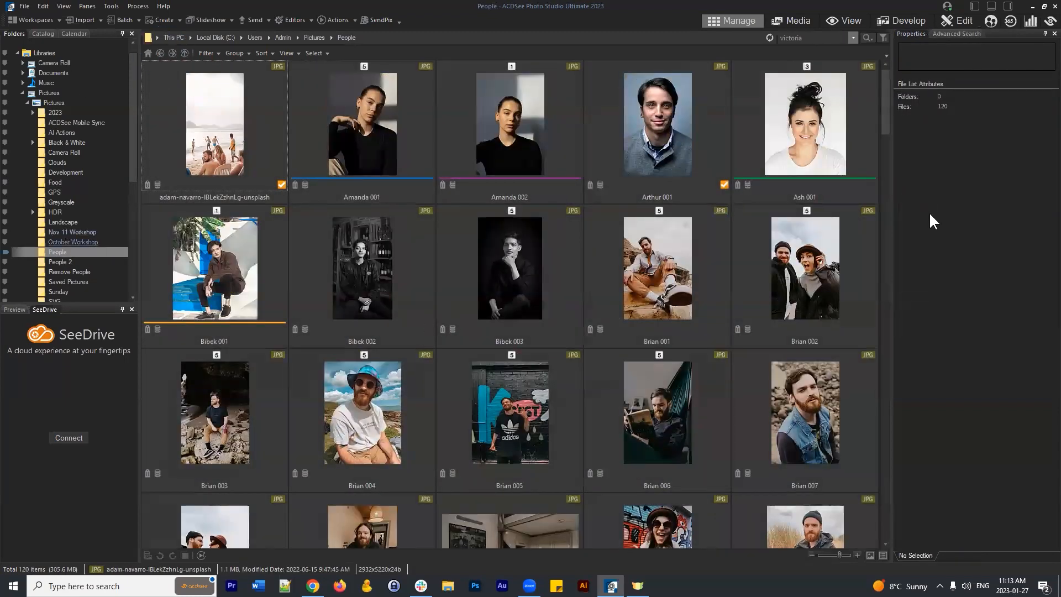
pyautogui.click(692, 228)
# - Display the keyword list for the selected photo and expand the Buildings and Forest keywords to show their sub-keywords
pyautogui.click(901, 97)
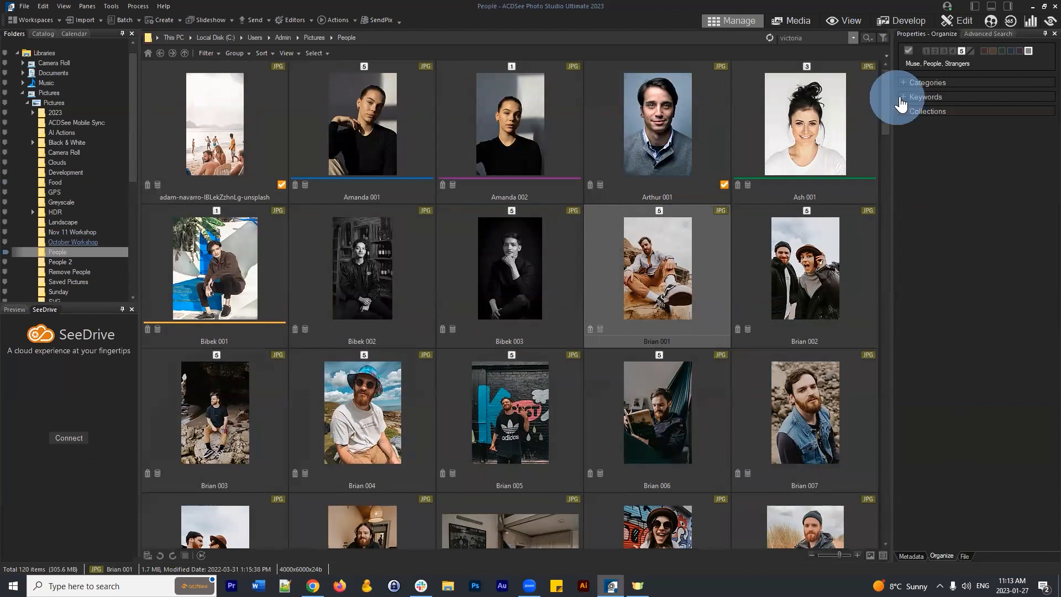
pyautogui.click(995, 491)
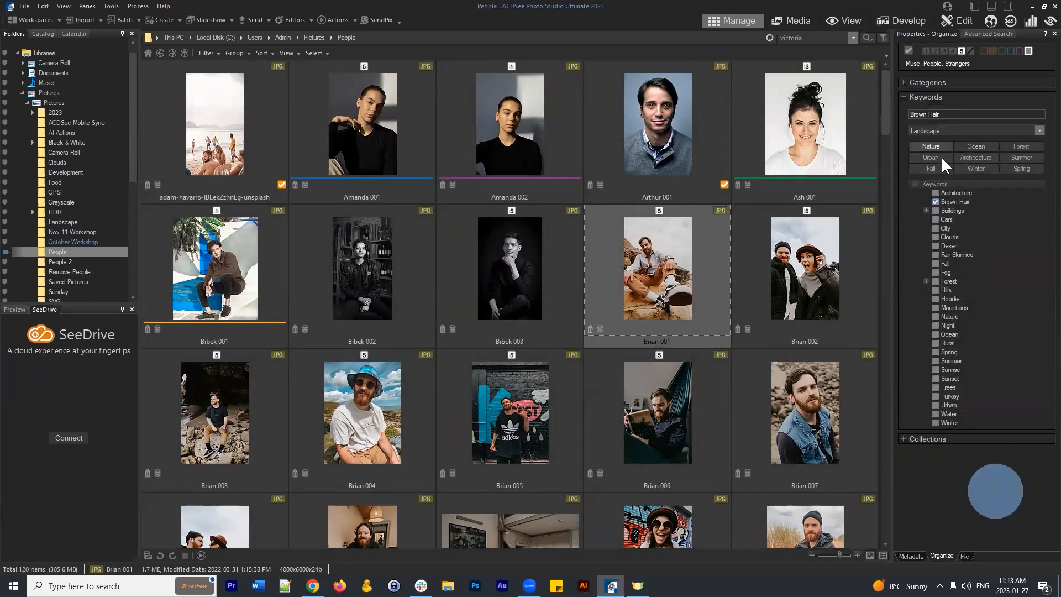
pyautogui.click(926, 210)
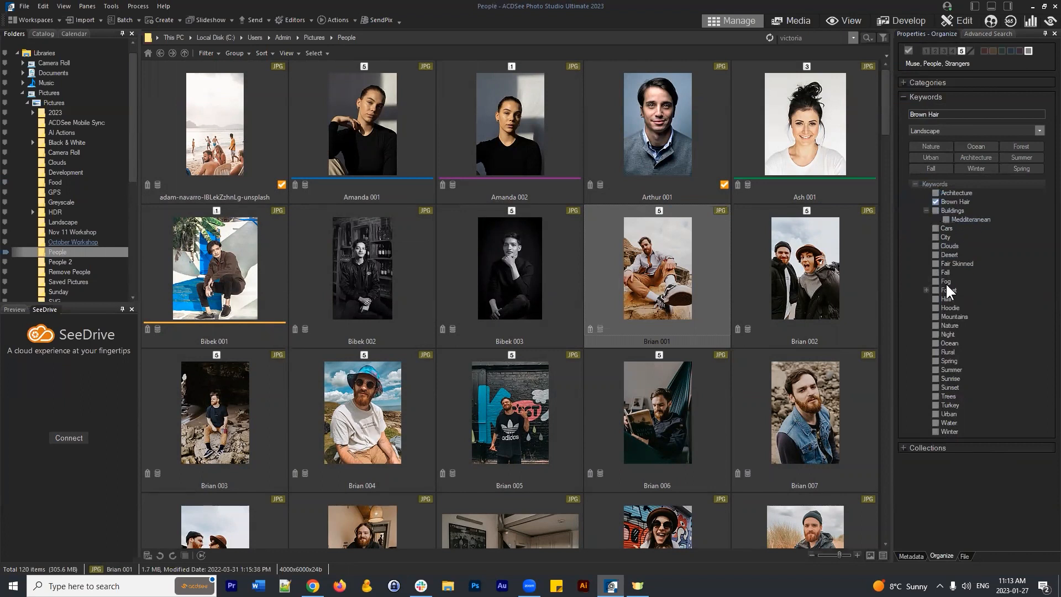
pyautogui.click(925, 291)
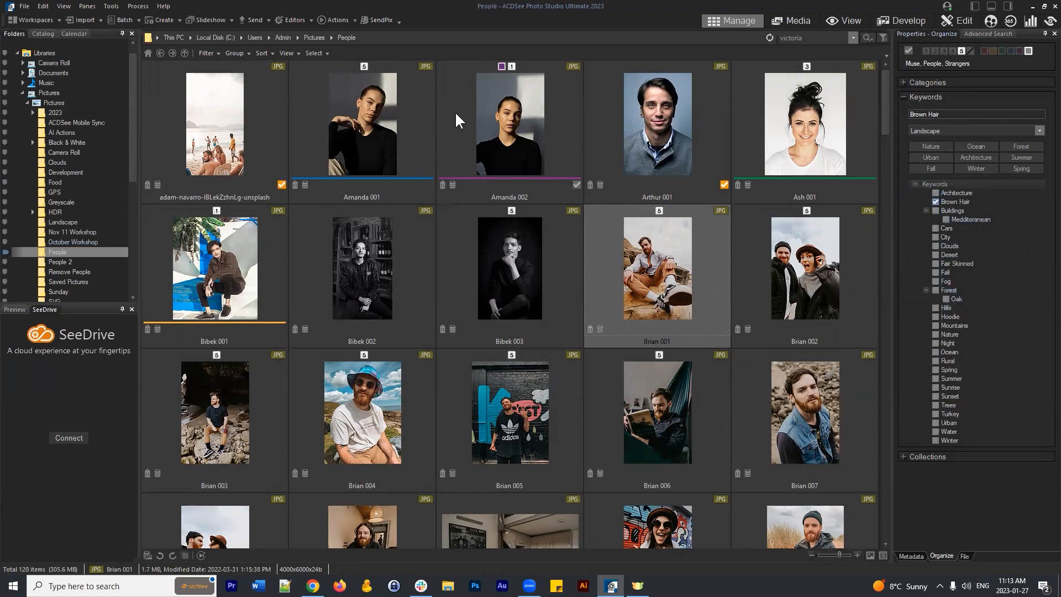
# - Select the second portrait of the woman in black and create a new top-level keyword named Hair
pyautogui.click(516, 131)
pyautogui.click(671, 125)
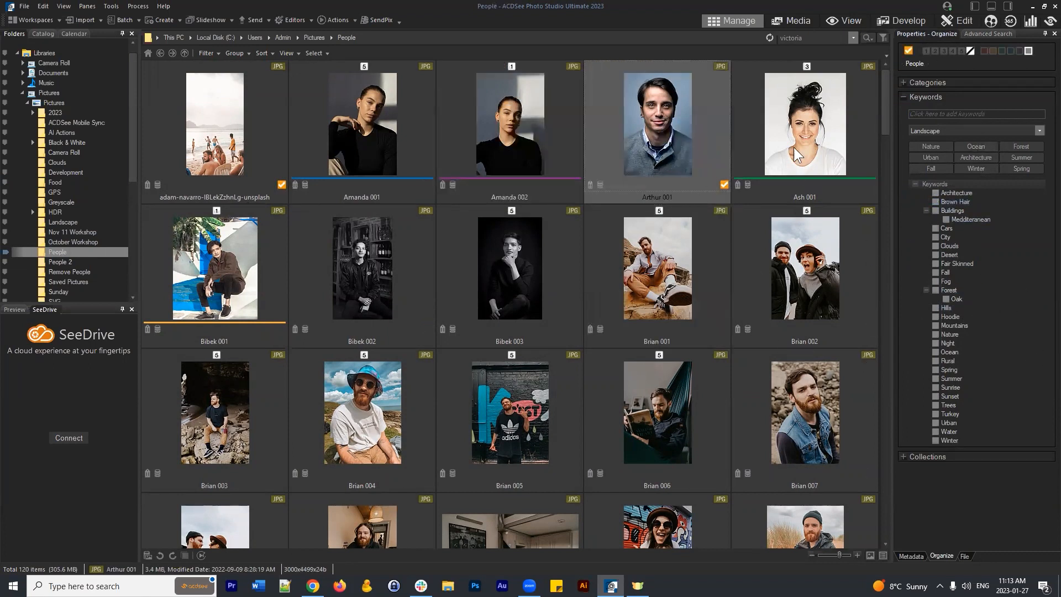
pyautogui.click(473, 140)
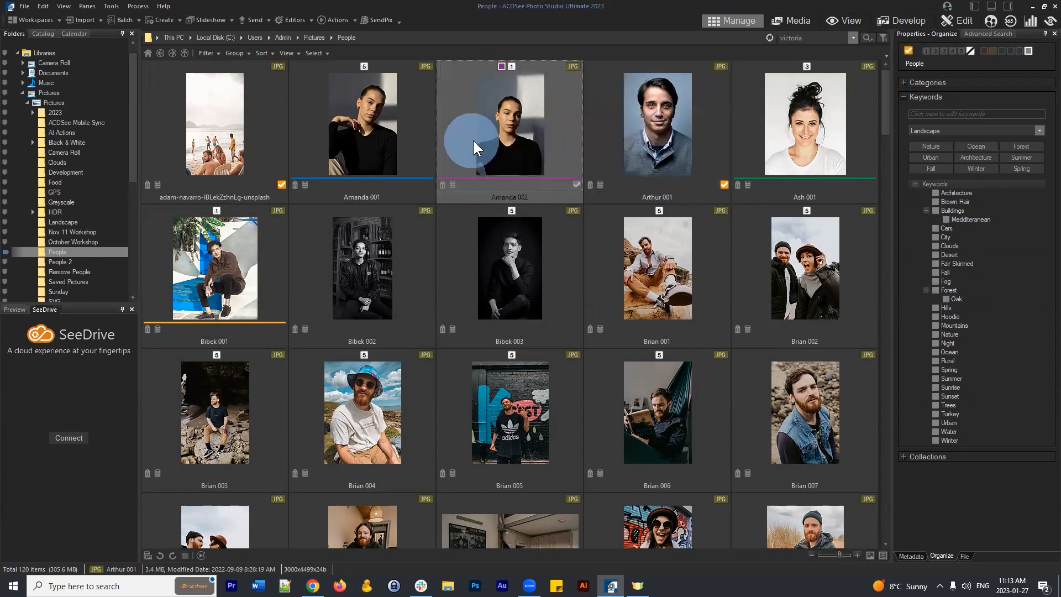
pyautogui.rightClick(979, 183)
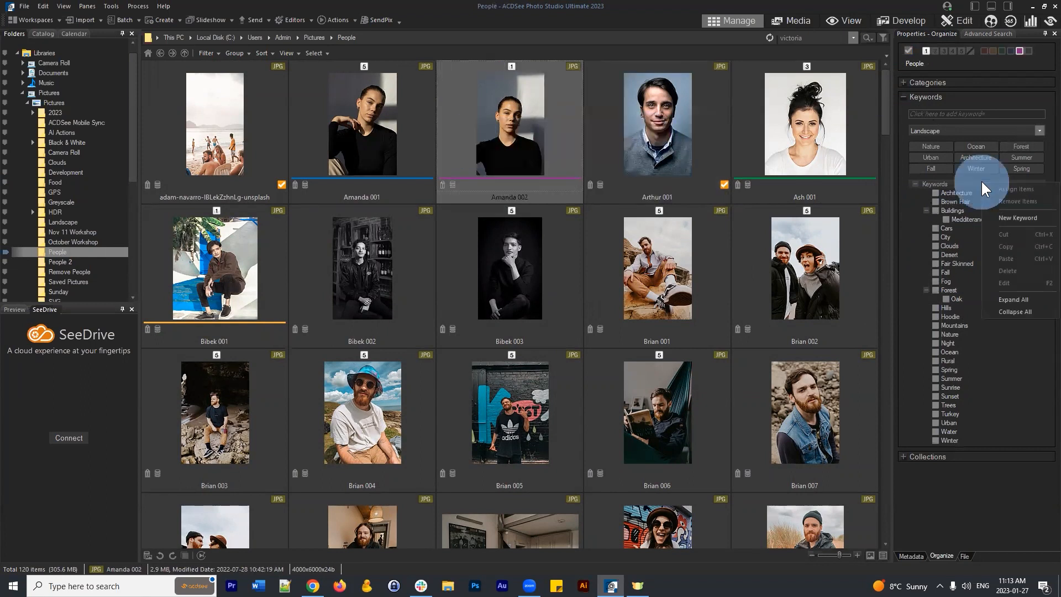
pyautogui.click(1013, 218)
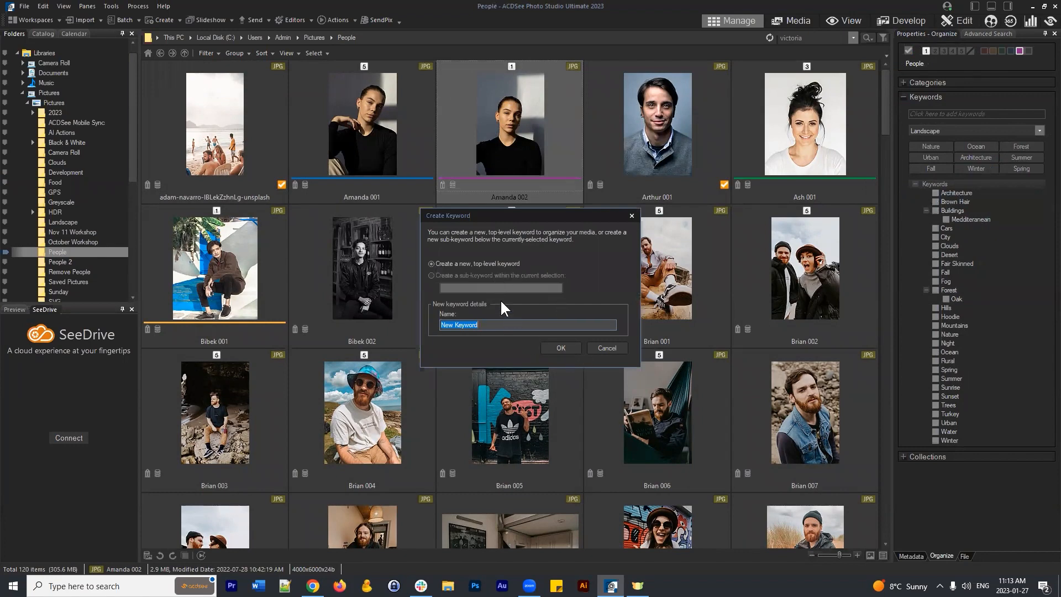
pyautogui.write('Hair')
pyautogui.click(572, 347)
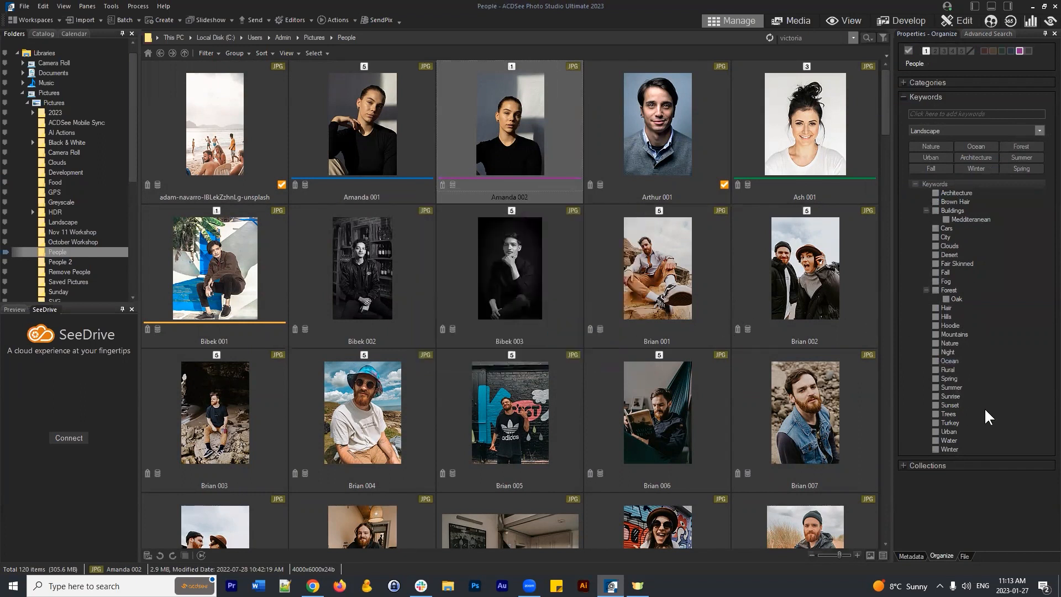
# - Create a sub-keyword named Brown under Hair and assign Brown and Hair to the selected portrait
pyautogui.rightClick(949, 308)
pyautogui.click(997, 346)
pyautogui.write('Brown')
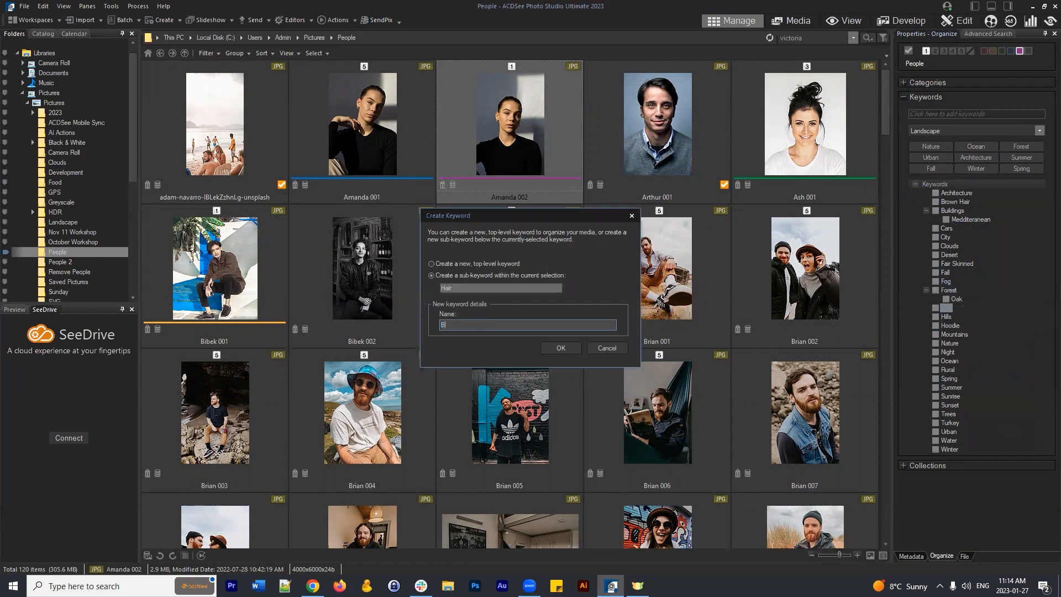
pyautogui.click(580, 348)
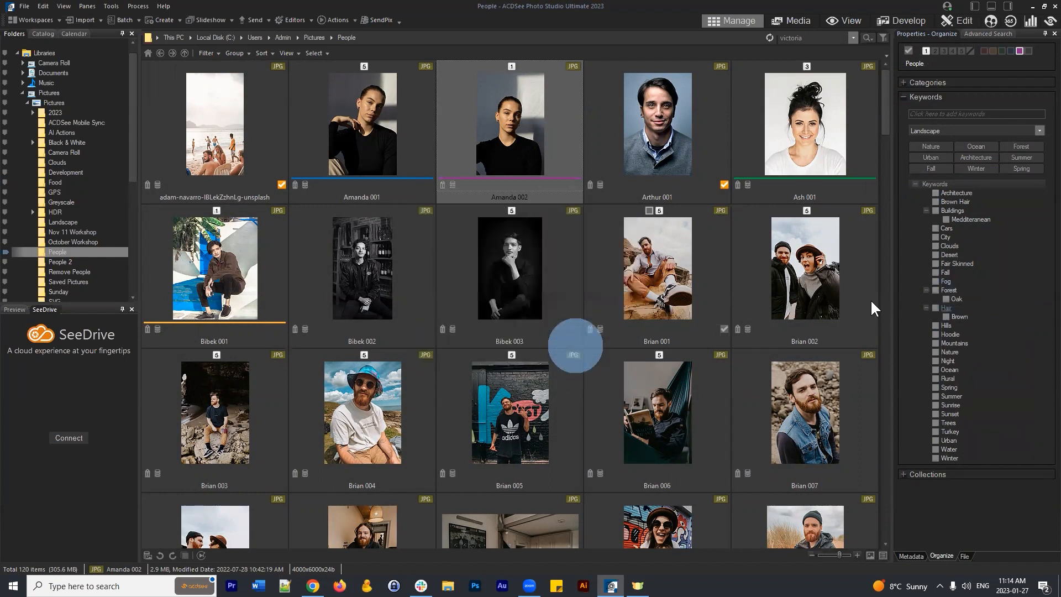
pyautogui.click(947, 316)
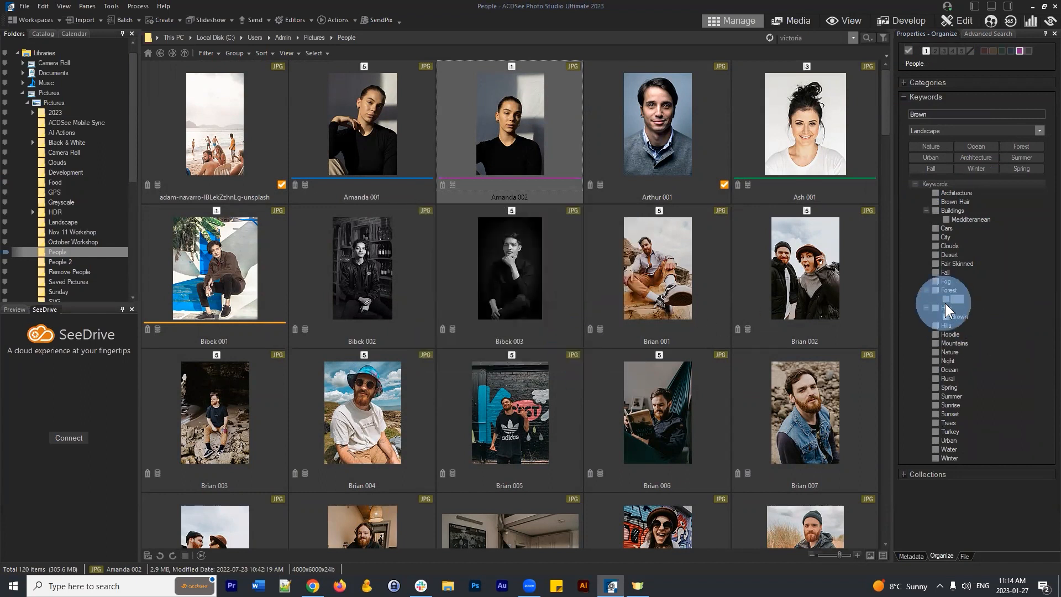
# - Create a second sub-keyword named Black under the Hair keyword
pyautogui.rightClick(946, 307)
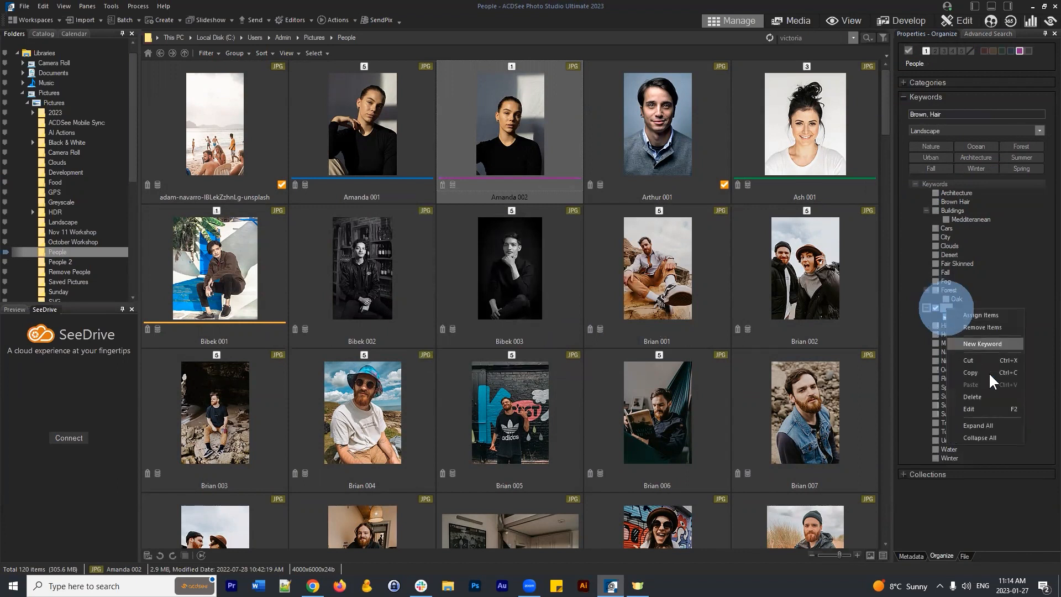
pyautogui.click(985, 341)
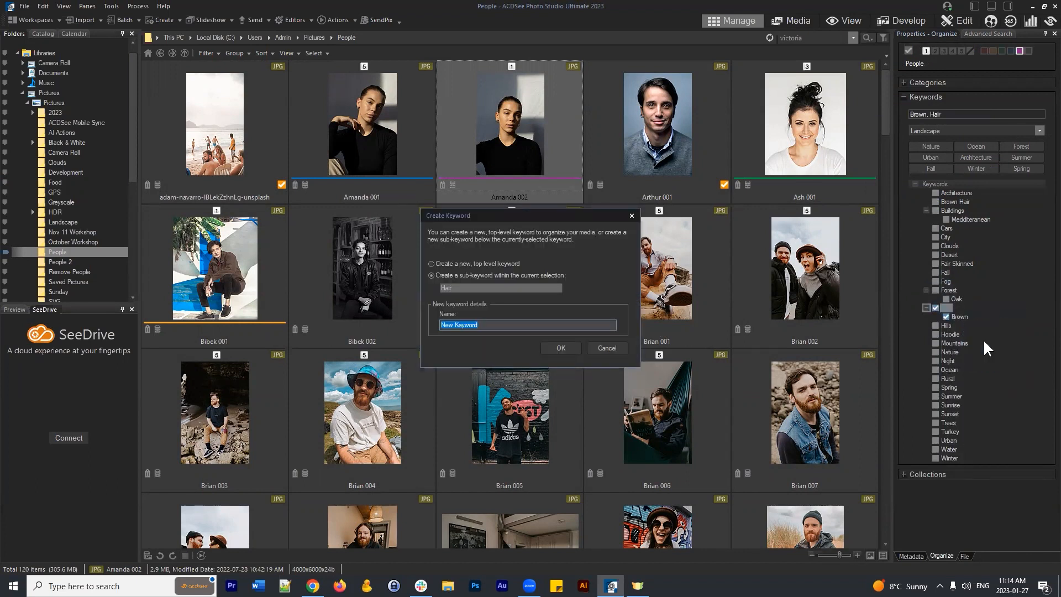
pyautogui.write('Black')
pyautogui.press('Return')
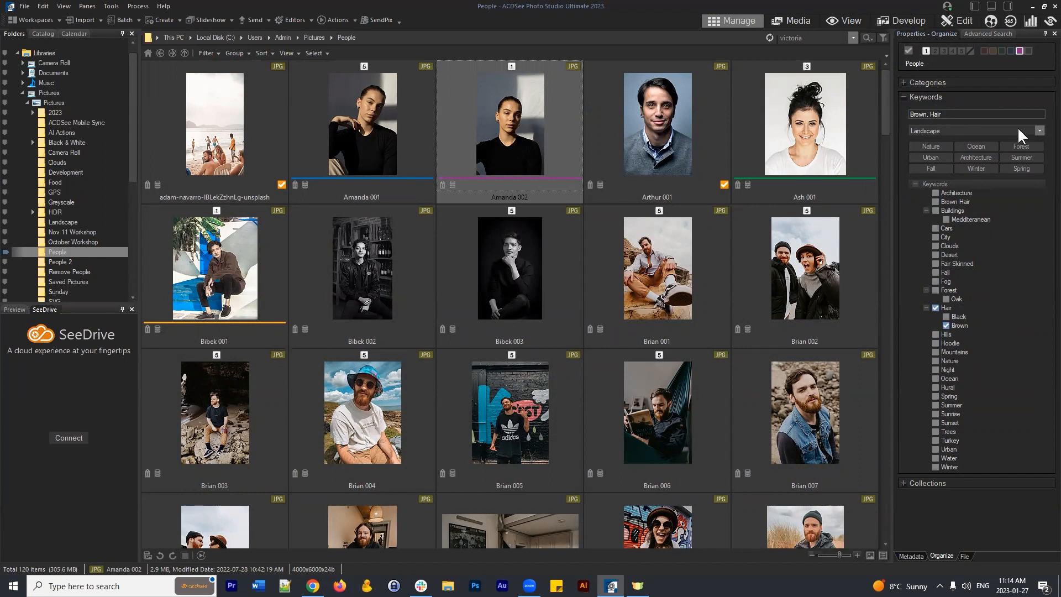
pyautogui.click(1039, 131)
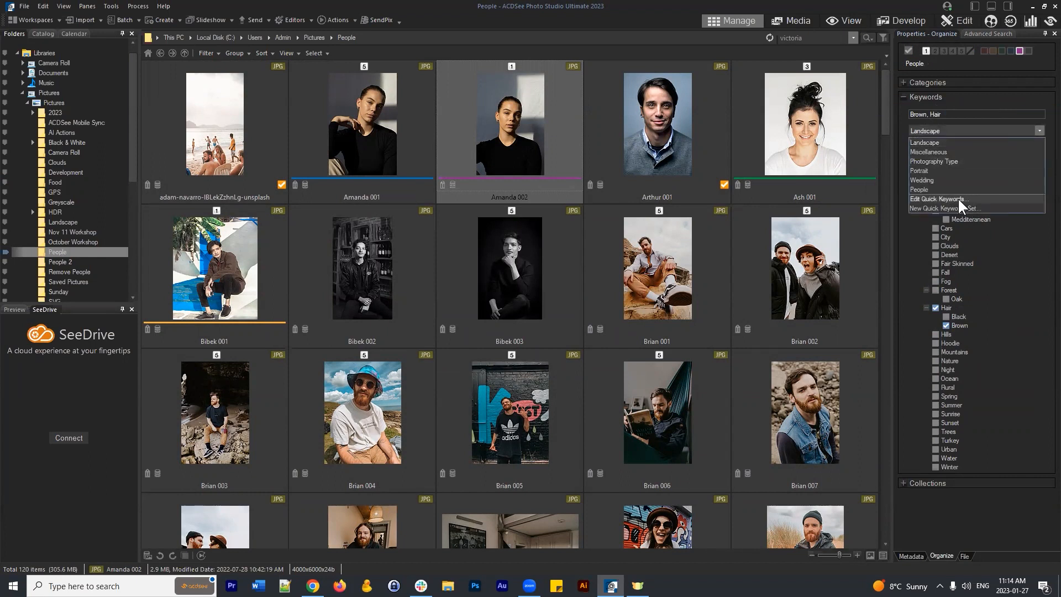
pyautogui.click(1041, 129)
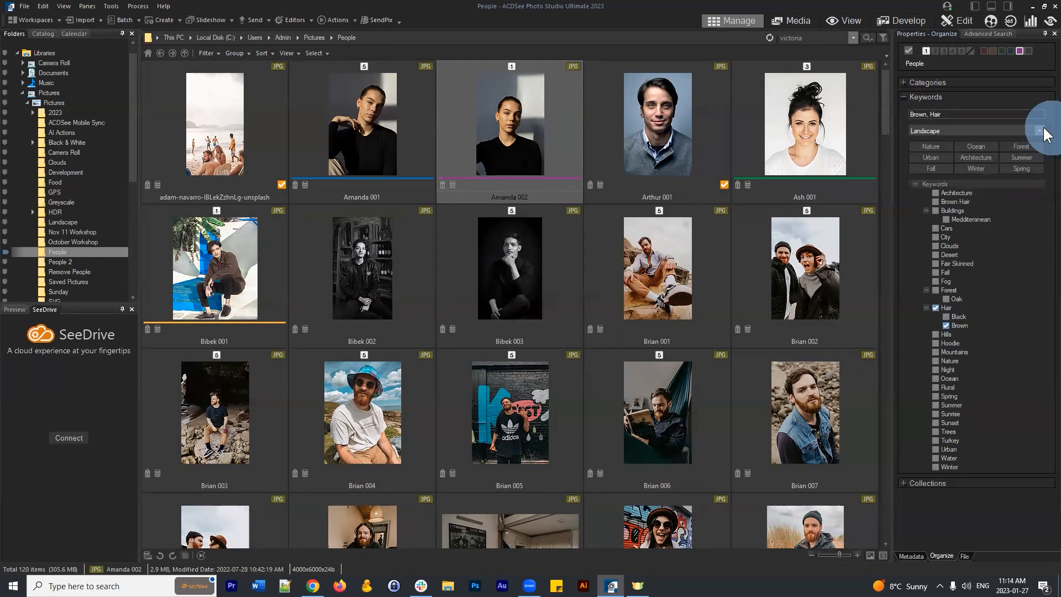
# - Select the portrait of the woman in white with her hair up and assign it the Black keyword
pyautogui.click(380, 138)
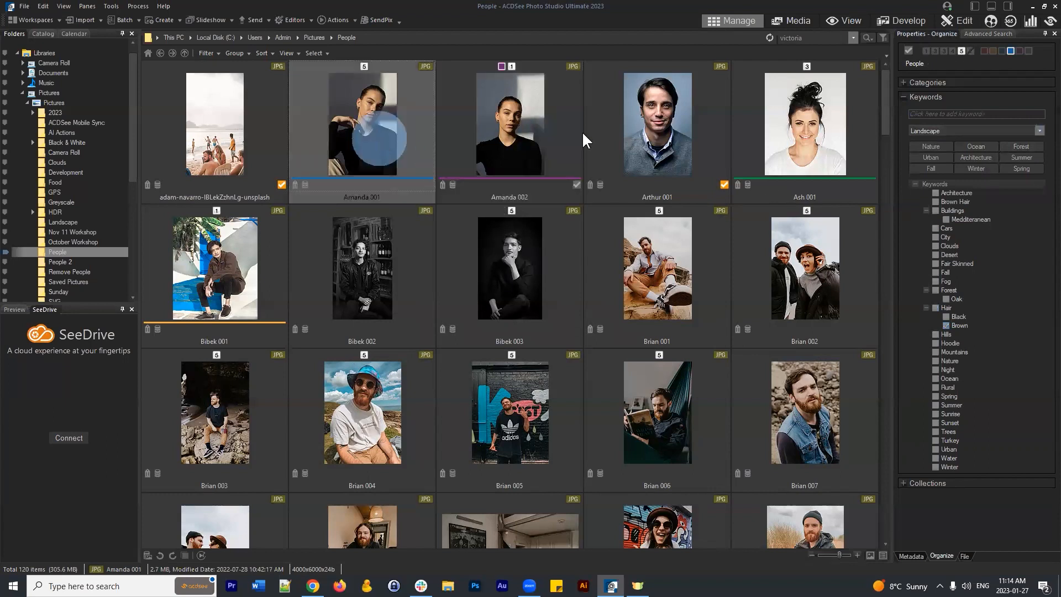
pyautogui.click(806, 130)
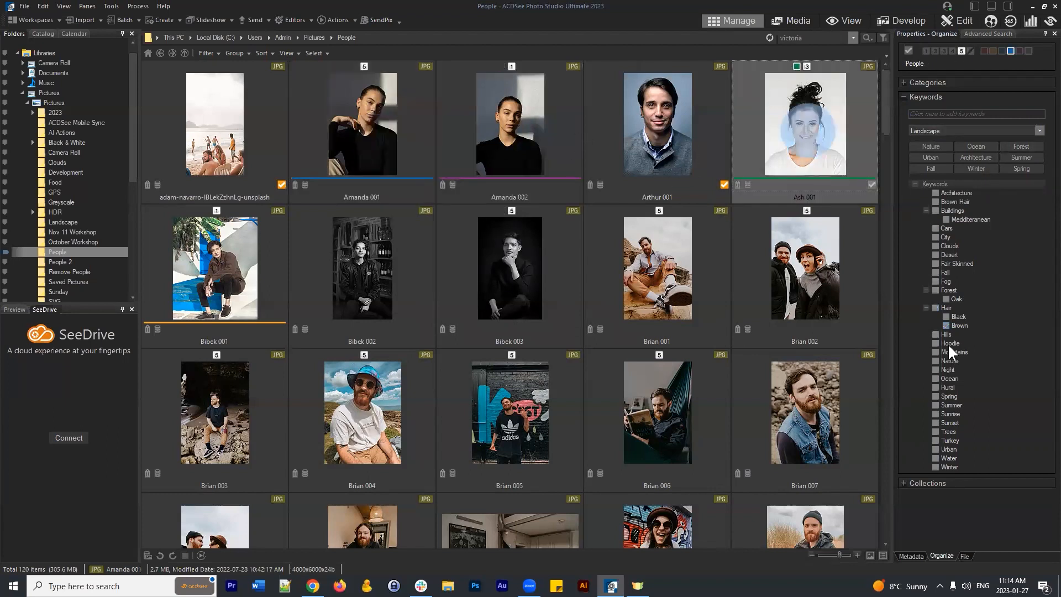
pyautogui.click(946, 317)
# - Select the three first-row portraits of the woman in black and the man in the sweater, and assign them the Brown and Hair keywords
pyautogui.click(701, 127)
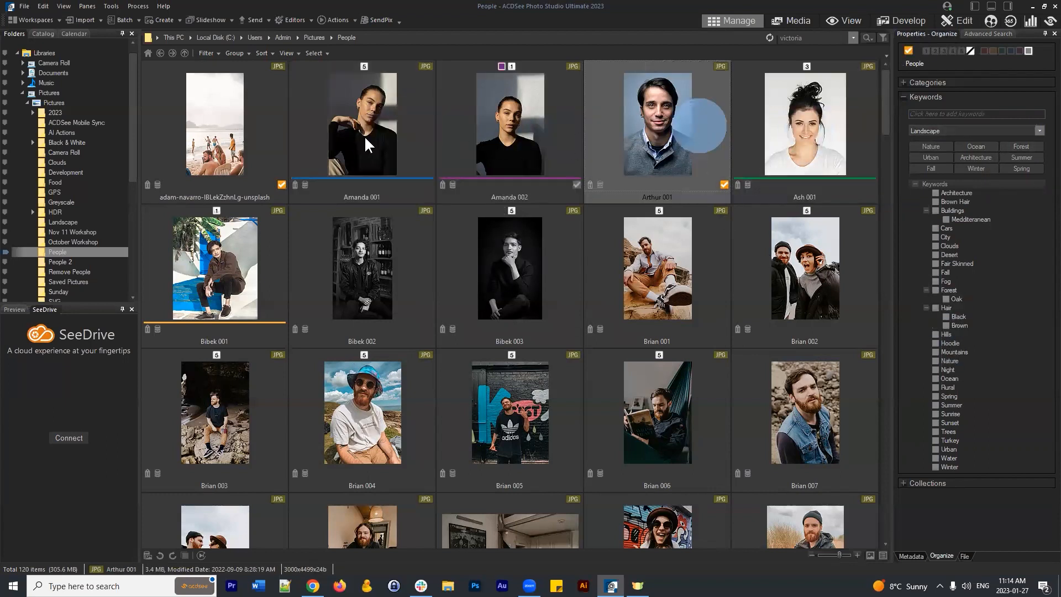
pyautogui.keyDown('ctrl'); pyautogui.click(373, 130); pyautogui.keyUp('ctrl')
pyautogui.click(946, 326)
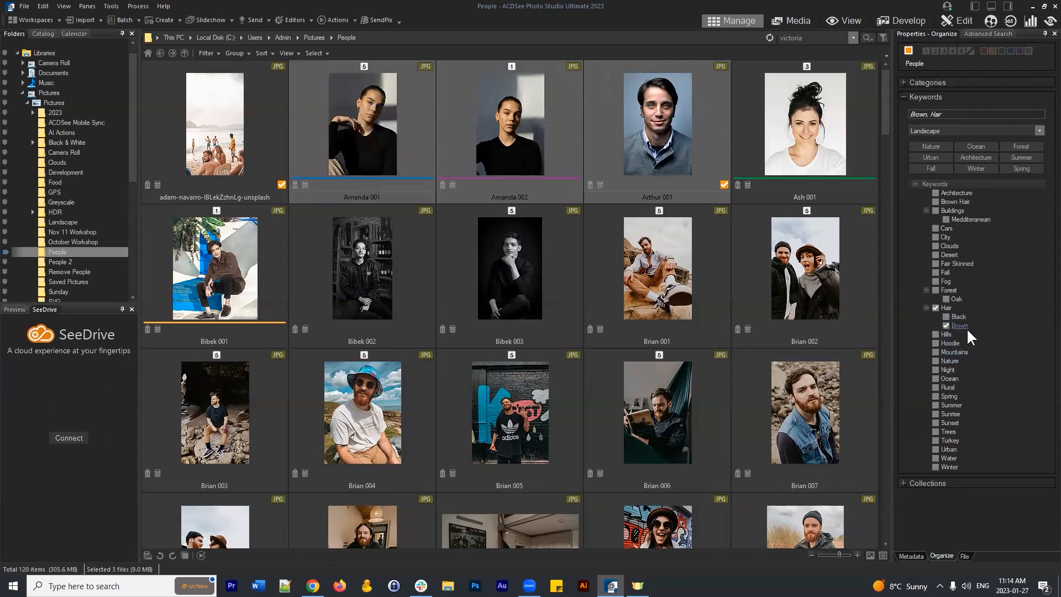
pyautogui.click(935, 308)
# - Check the keywords of the woman in white, and the combined keywords of the range from the first woman-in-black portrait to the couple
pyautogui.click(783, 132)
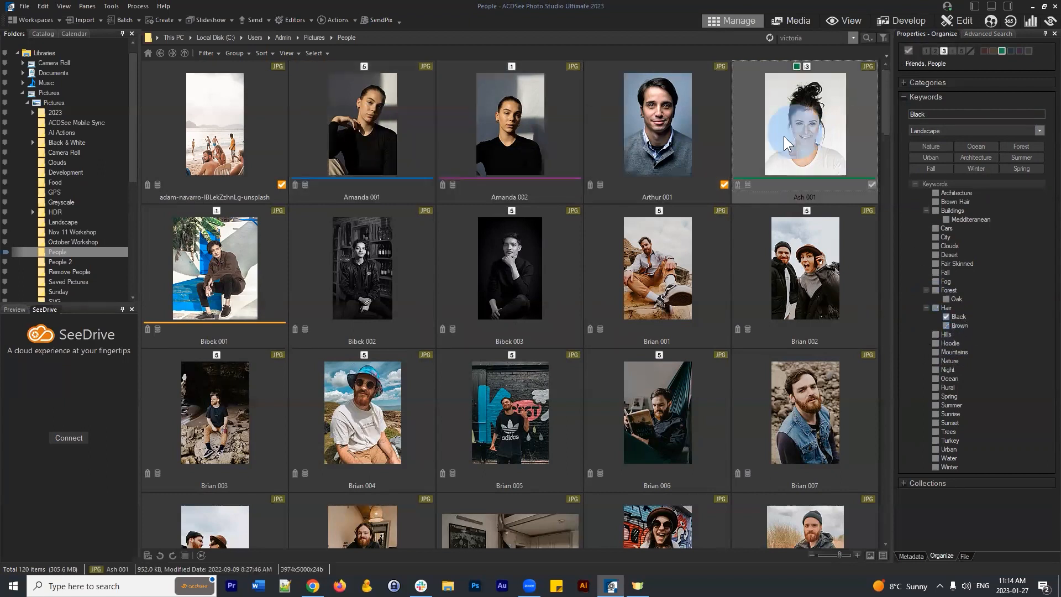
pyautogui.click(780, 308)
pyautogui.keyDown('shift'); pyautogui.click(367, 108); pyautogui.keyUp('shift')
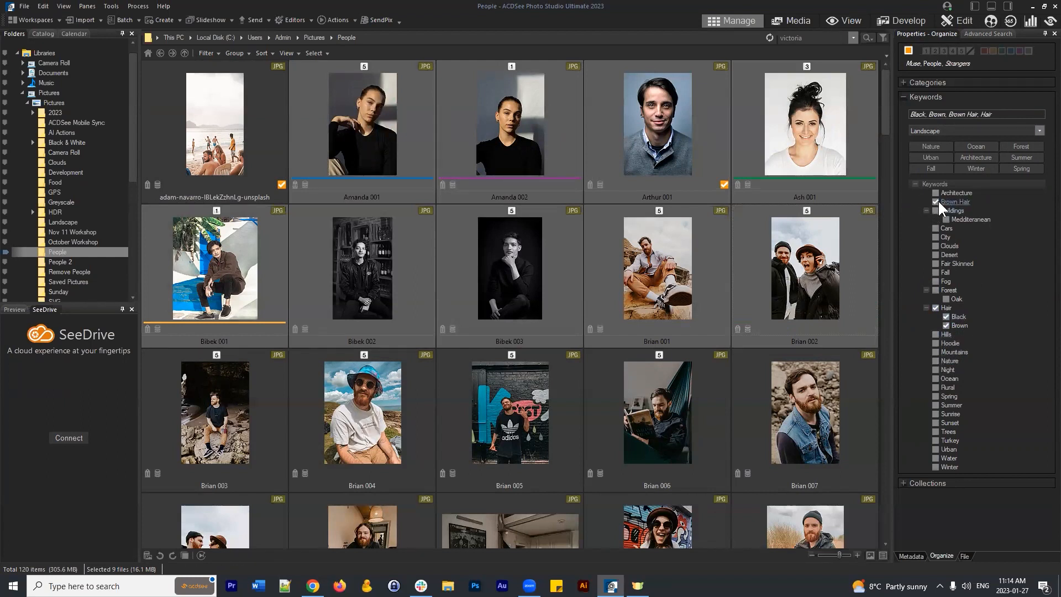
pyautogui.click(947, 325)
# - Compare keywords of the reading man and the second woman-in-black portrait with those of the range ending at the third row's last photo
pyautogui.click(685, 398)
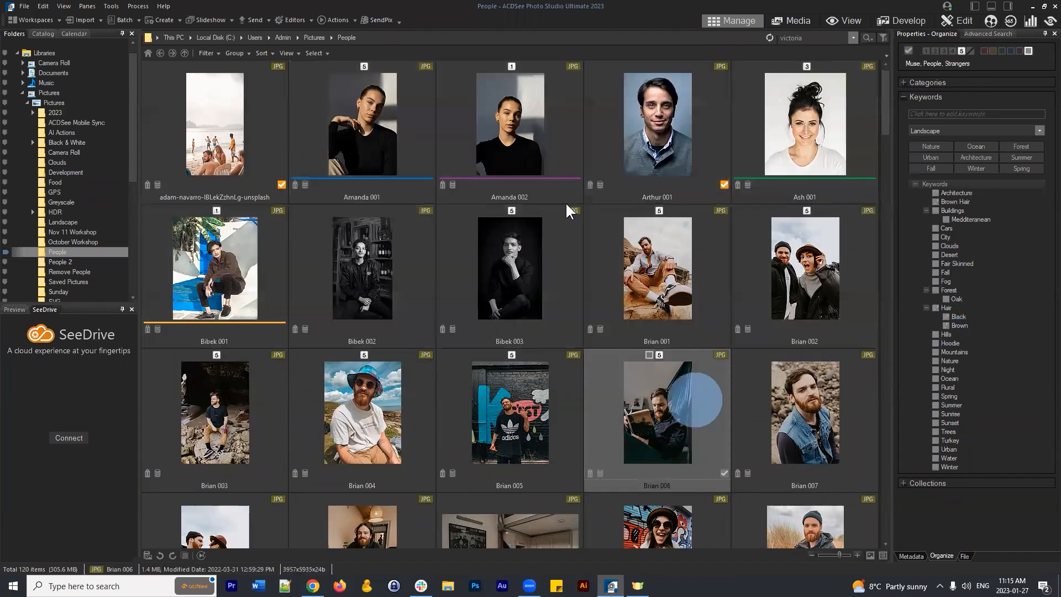
pyautogui.click(483, 105)
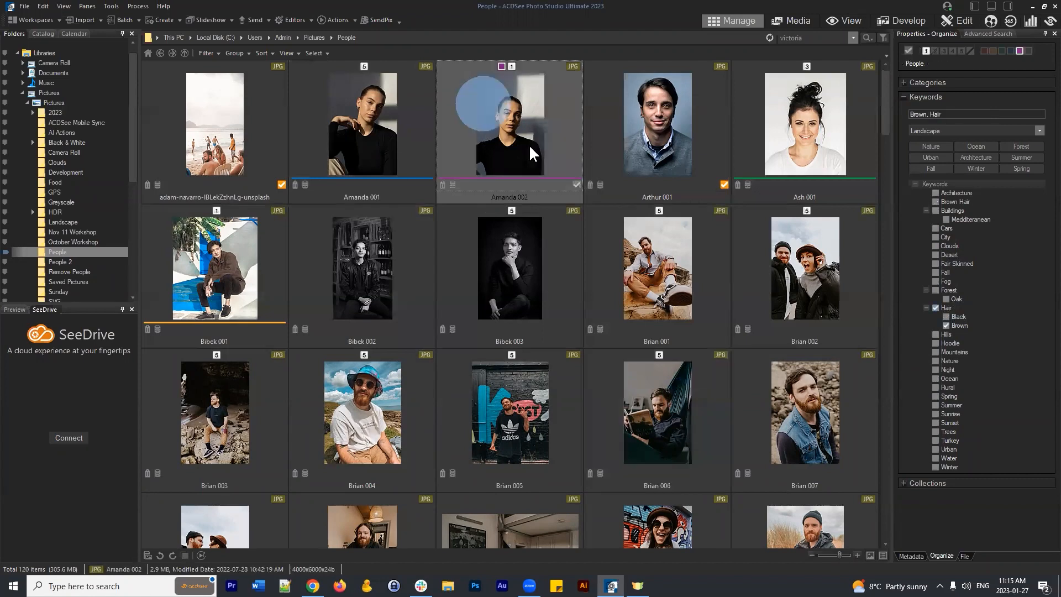
pyautogui.click(947, 325)
pyautogui.click(354, 137)
pyautogui.keyDown('shift'); pyautogui.click(795, 410); pyautogui.keyUp('shift')
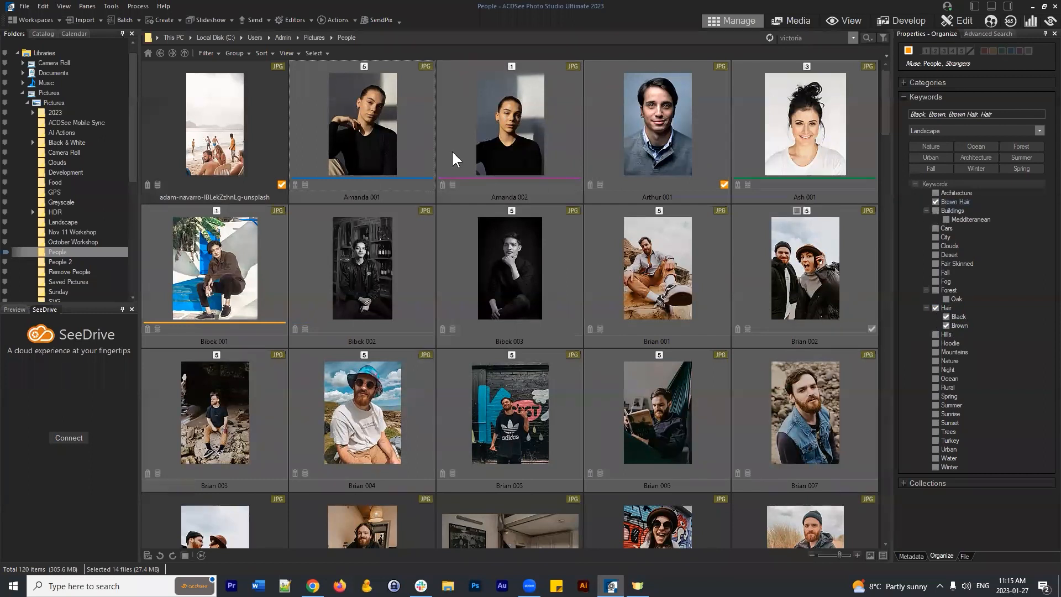
# - Check the keywords of the four first-row portraits and of the man sitting on rocks one photo at a time
pyautogui.click(415, 126)
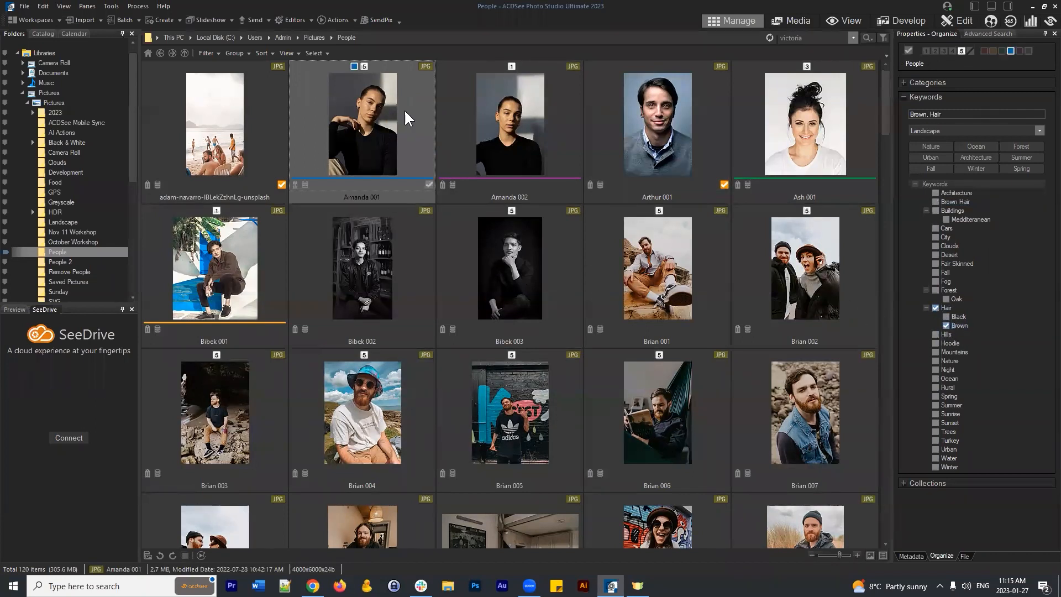
pyautogui.click(491, 116)
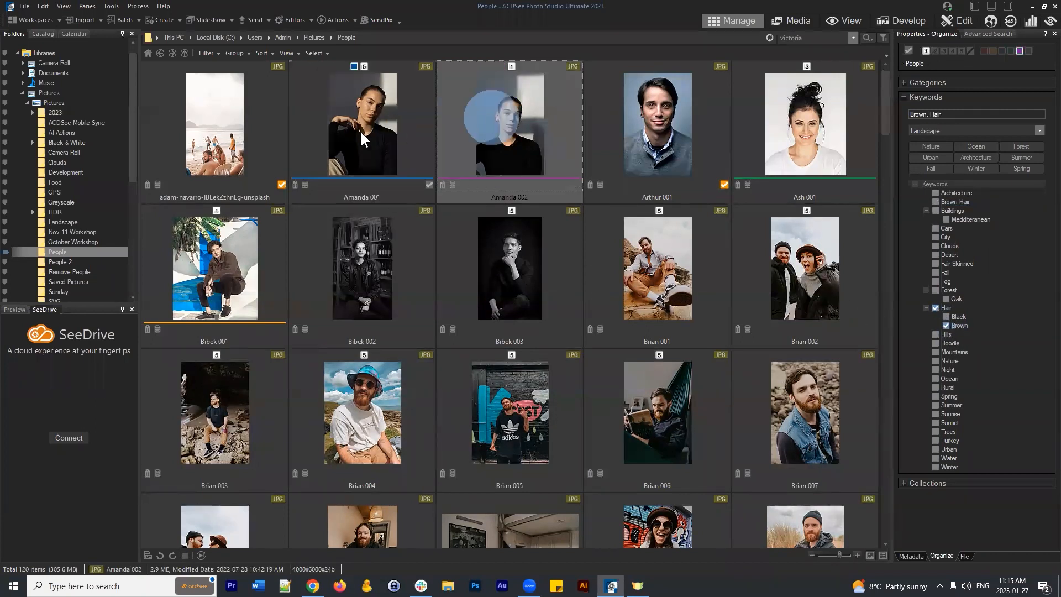
pyautogui.click(688, 137)
pyautogui.click(818, 144)
pyautogui.click(685, 233)
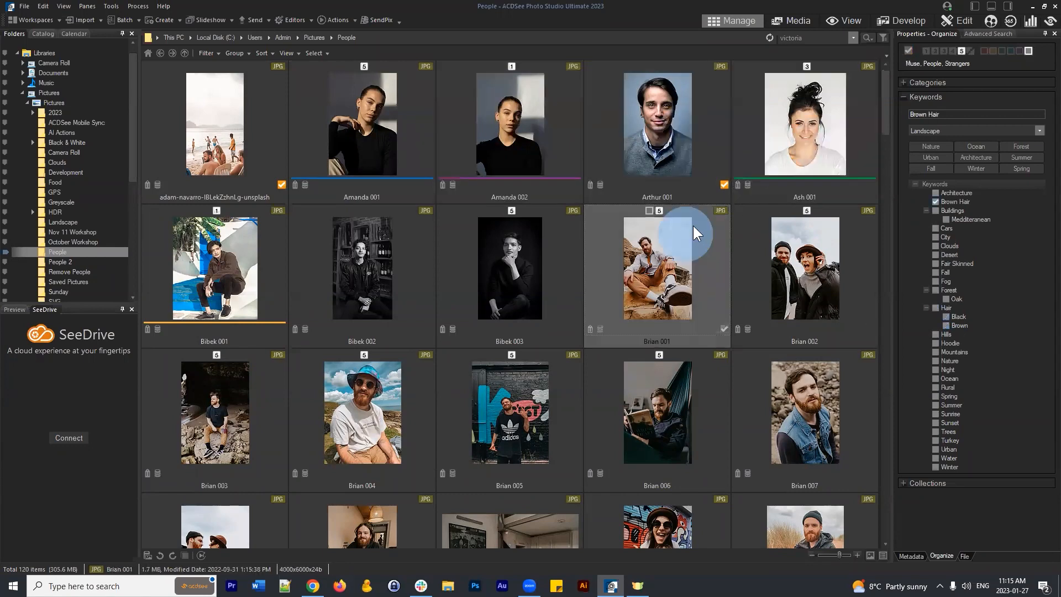
# - Check the combined categories and keywords of all photos in the People folder, and the categories of the first woman-in-black portrait
pyautogui.hotkey('ctrl', 'a')
pyautogui.click(918, 98)
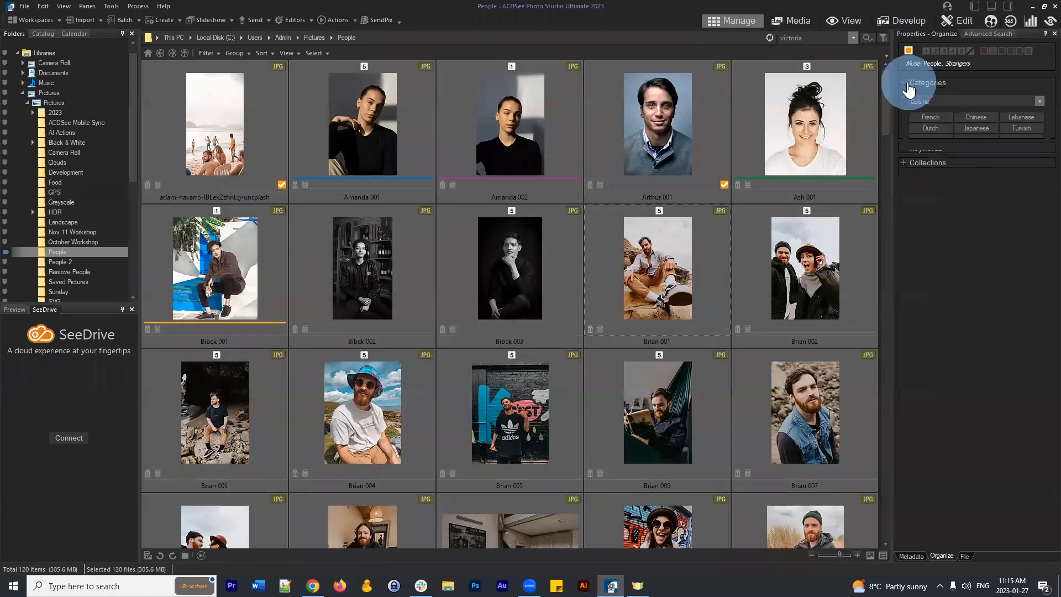
pyautogui.click(928, 82)
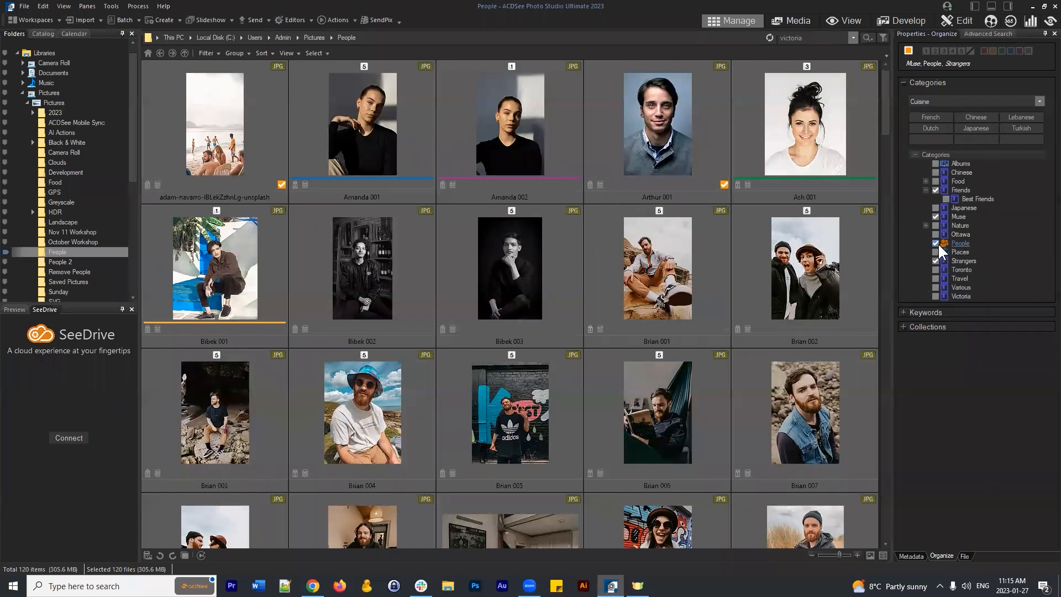
pyautogui.scroll(-6, 715, 221)
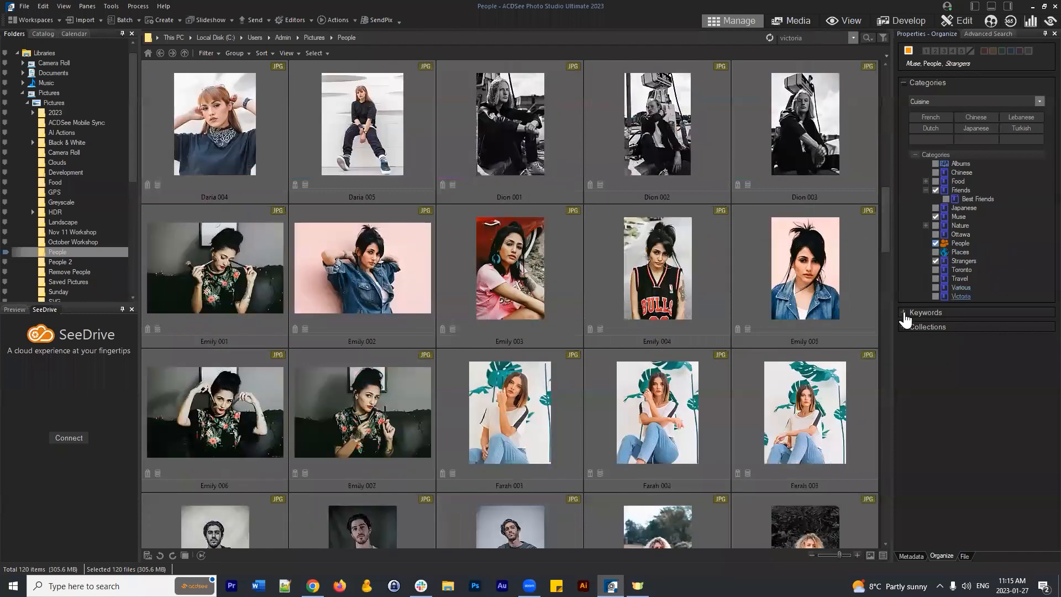
pyautogui.click(904, 313)
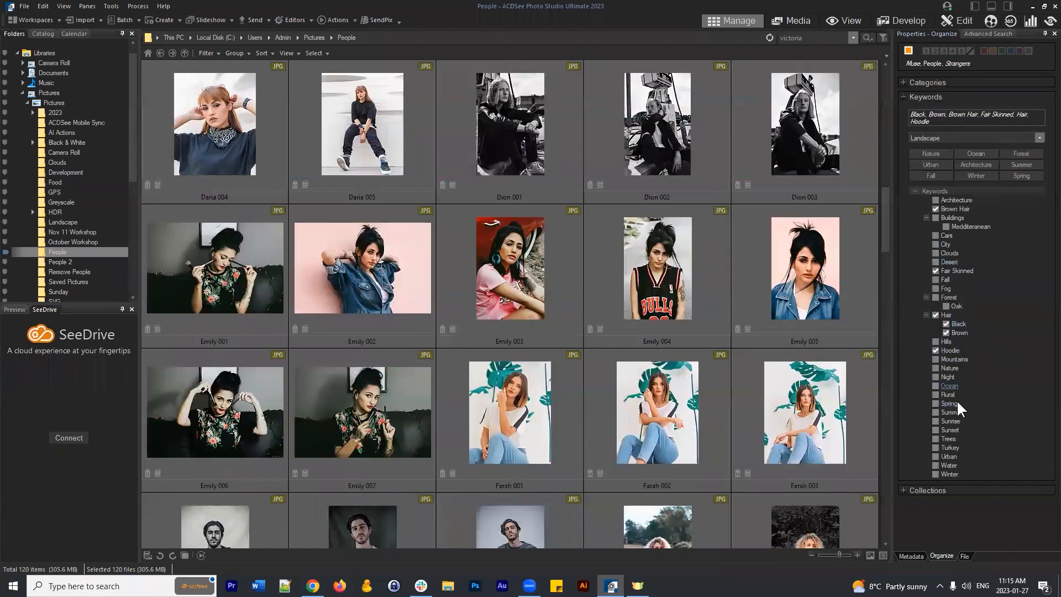
pyautogui.click(906, 83)
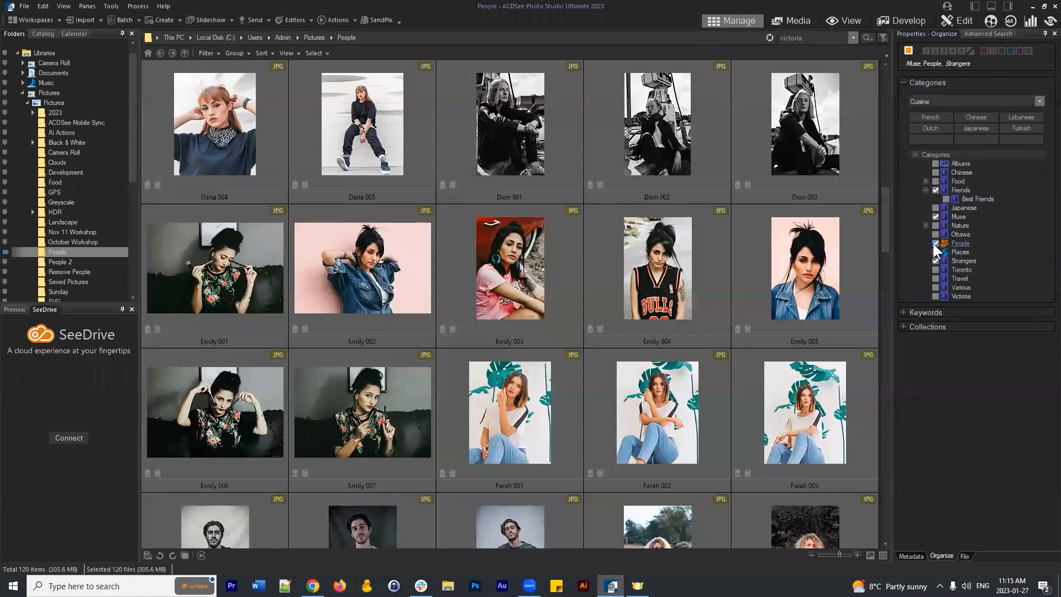
pyautogui.scroll(6, 662, 205)
pyautogui.click(594, 132)
pyautogui.click(433, 135)
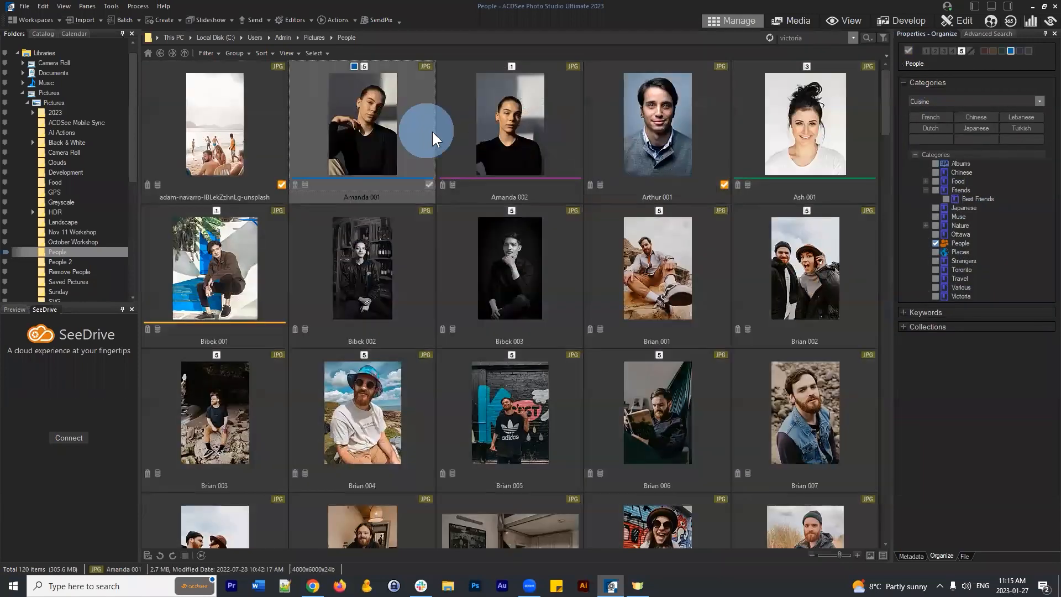
# - Assign the Strangers category to all photos in the People folder at once
pyautogui.hotkey('ctrl', 'a')
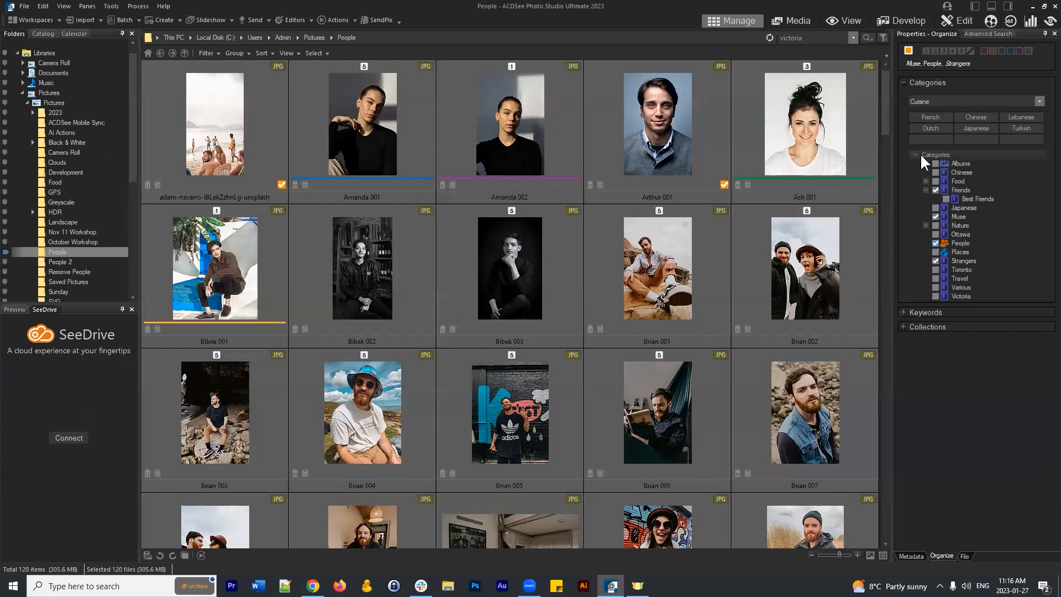
pyautogui.click(990, 386)
pyautogui.click(967, 259)
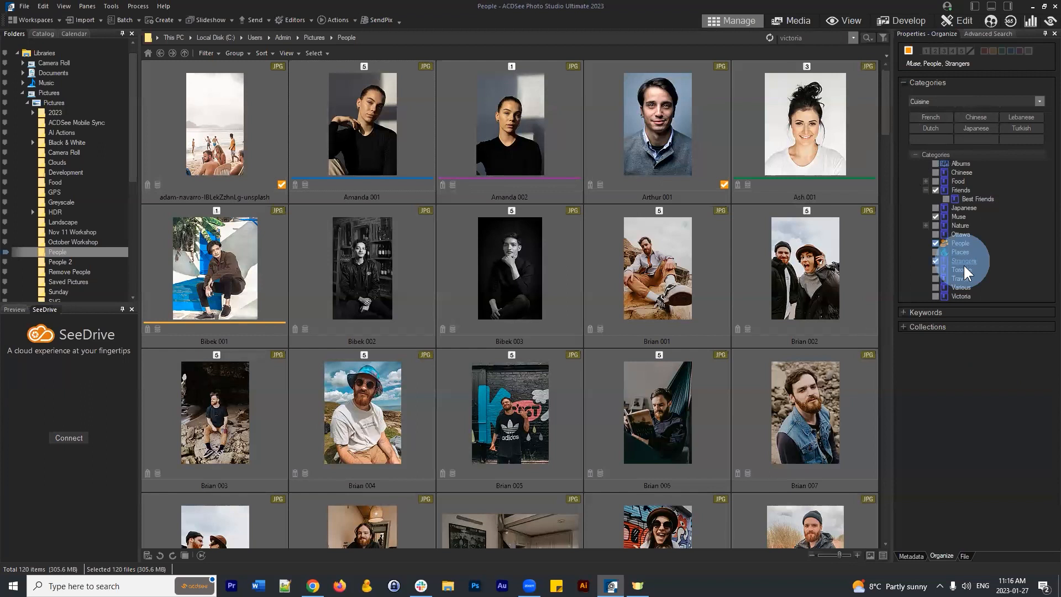
pyautogui.rightClick(967, 260)
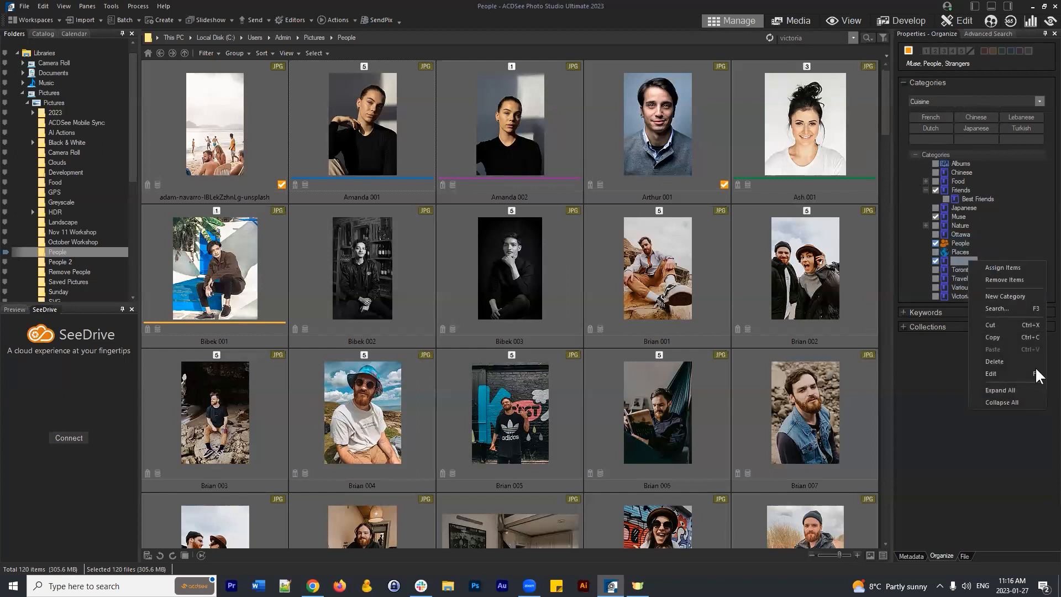
pyautogui.click(1013, 268)
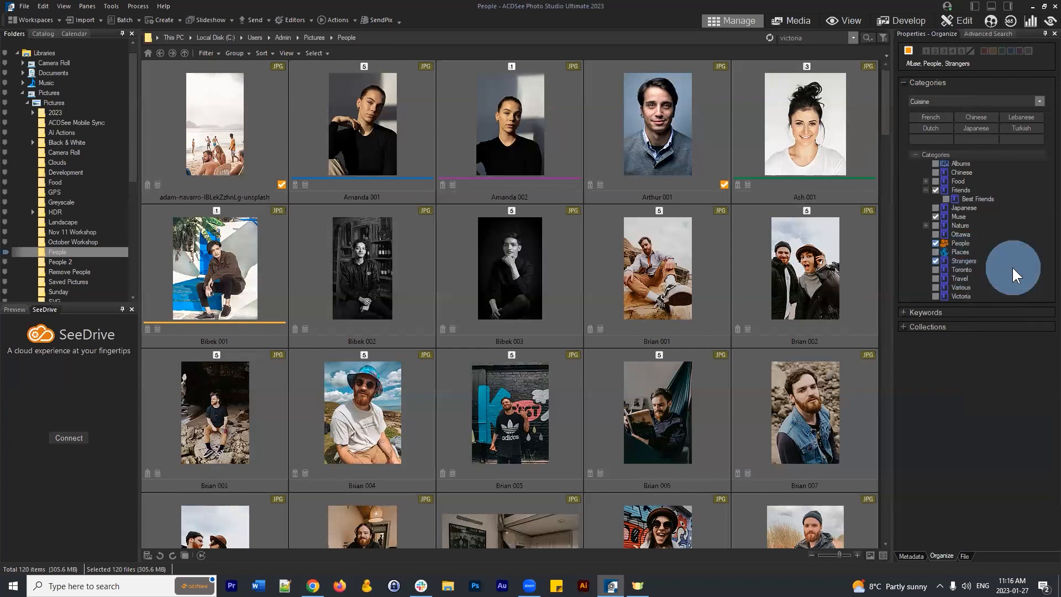
pyautogui.click(964, 259)
# - Check the categories of the woman in white and the second-row couple photo, and review the Strangers category's assign and remove options
pyautogui.click(828, 299)
pyautogui.click(805, 144)
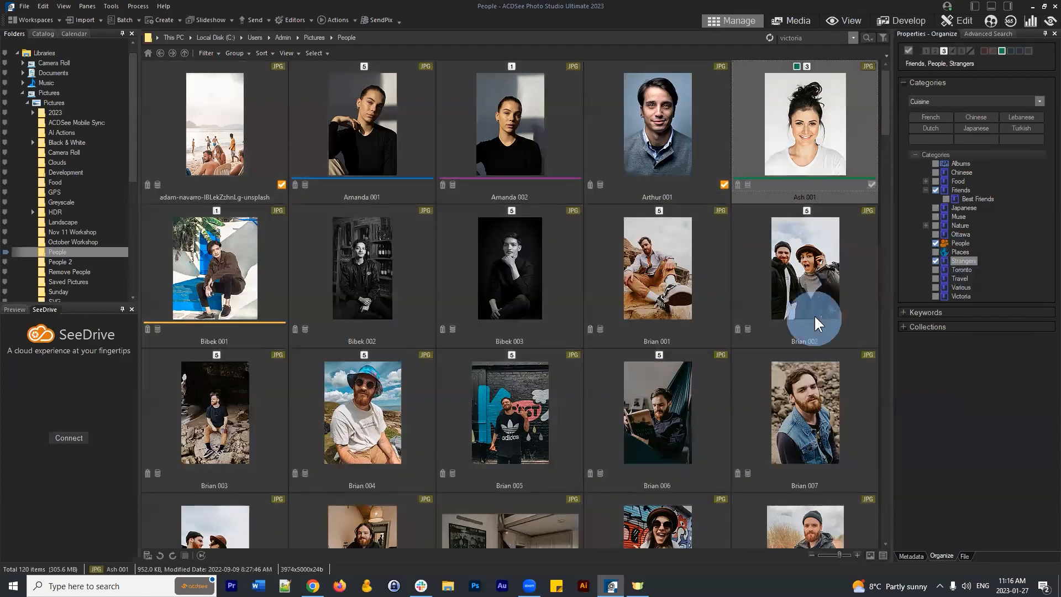
pyautogui.click(814, 318)
pyautogui.click(1017, 453)
pyautogui.click(796, 266)
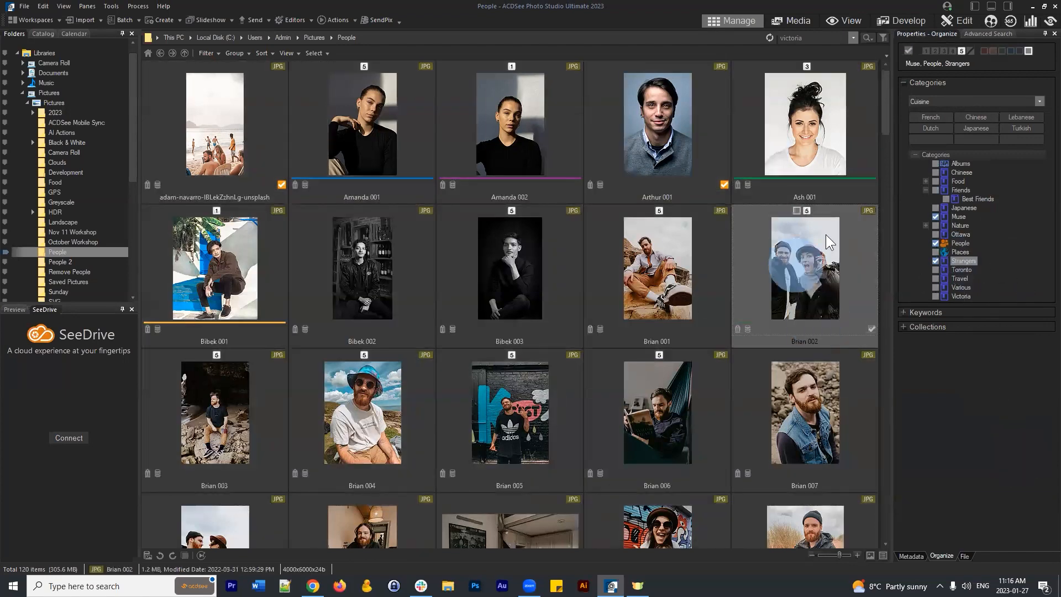
pyautogui.rightClick(969, 260)
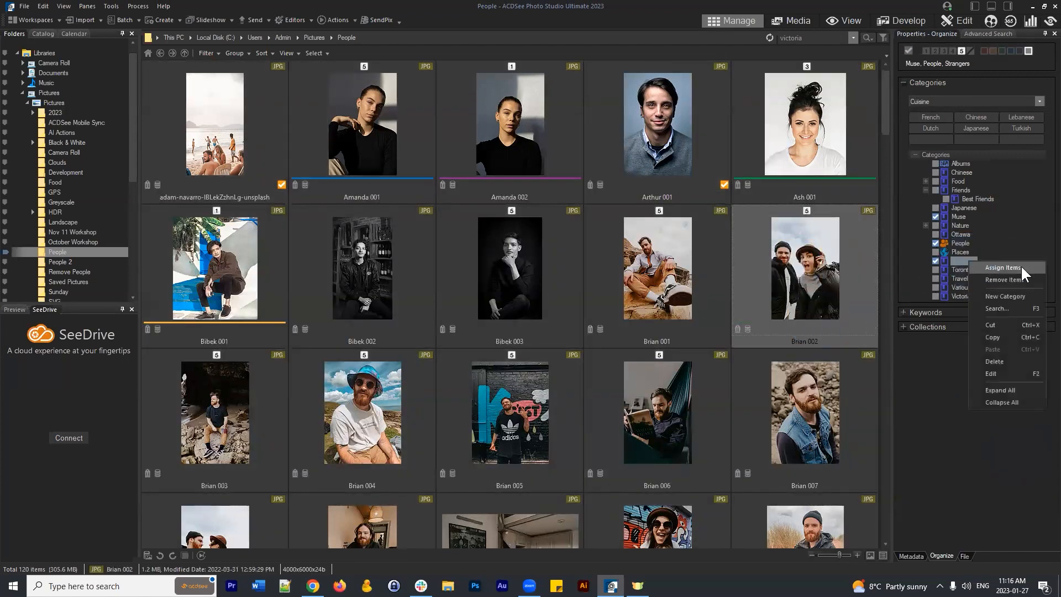
pyautogui.click(973, 267)
pyautogui.click(611, 311)
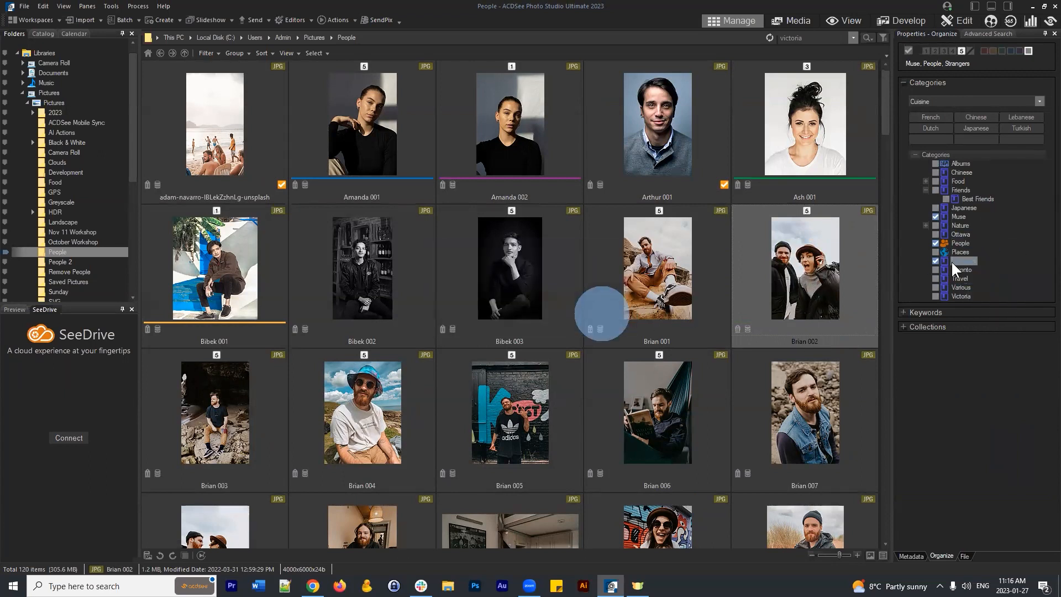
pyautogui.click(950, 260)
pyautogui.click(595, 310)
# - In the catalog's category tree, move Strangers, Friends and Muse under the People category, viewing the Strangers photos along the way
pyautogui.click(42, 33)
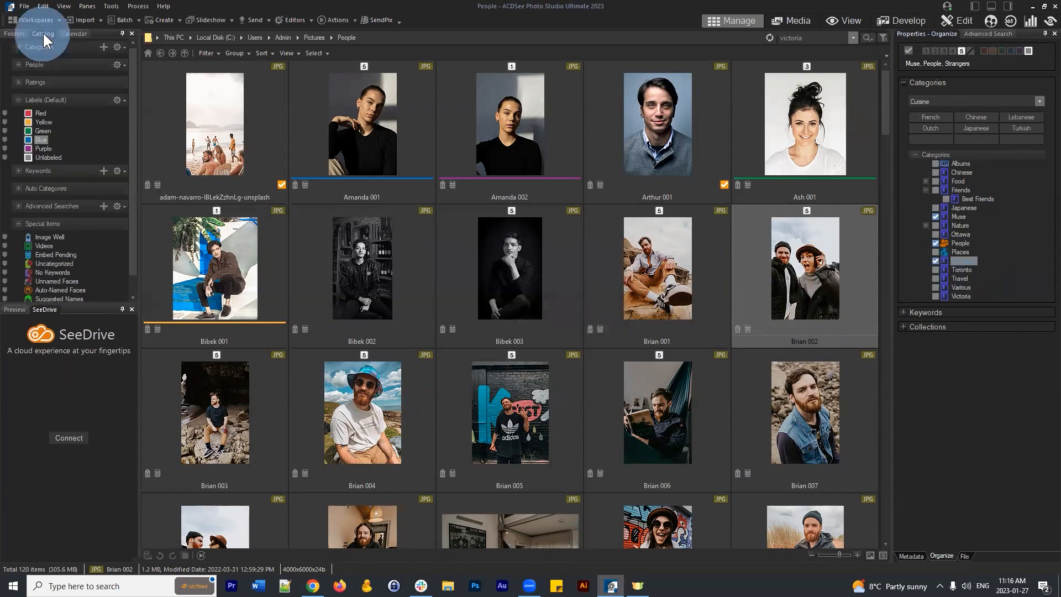
pyautogui.click(18, 48)
pyautogui.click(18, 112)
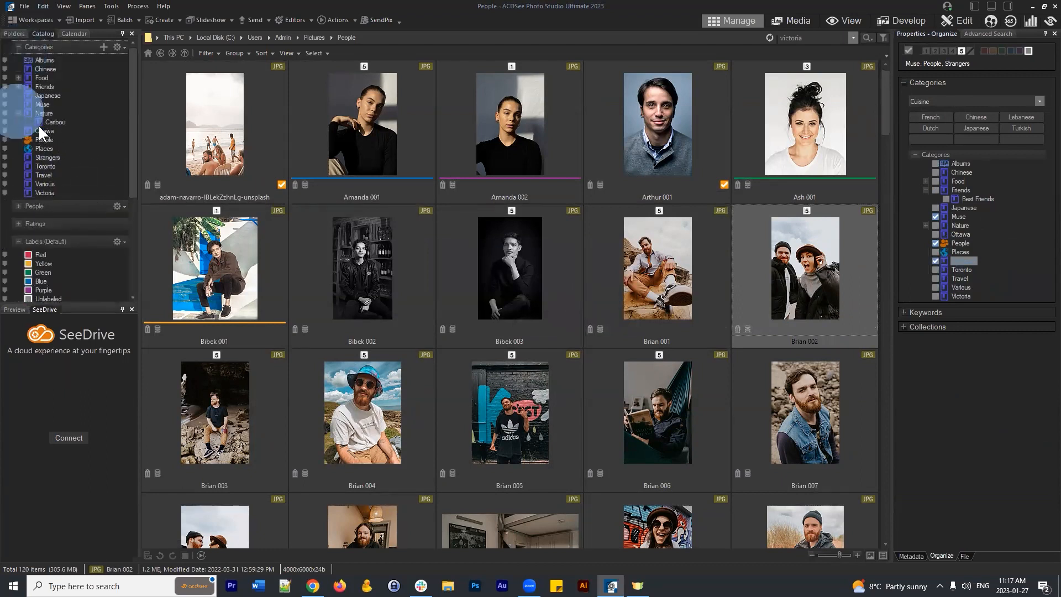
pyautogui.moveTo(48, 164); pyautogui.dragTo(47, 142)
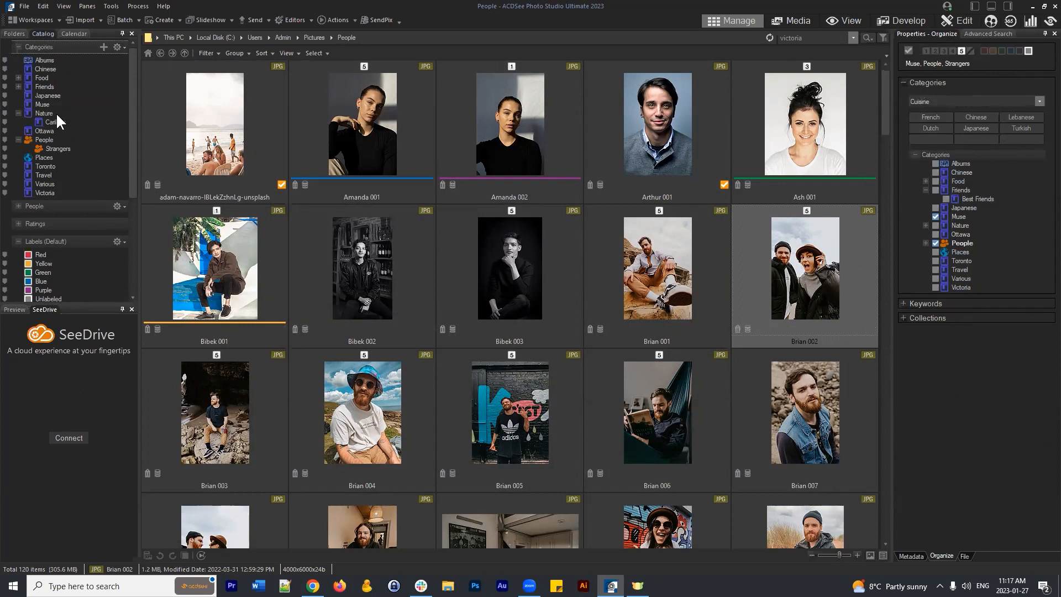
pyautogui.click(52, 148)
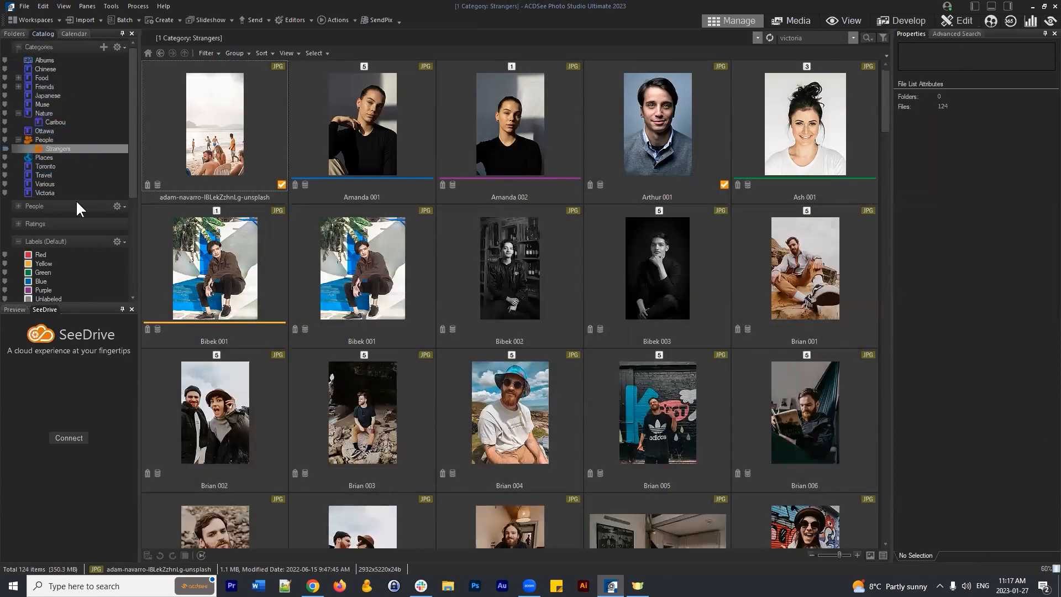
pyautogui.moveTo(55, 86); pyautogui.dragTo(52, 140)
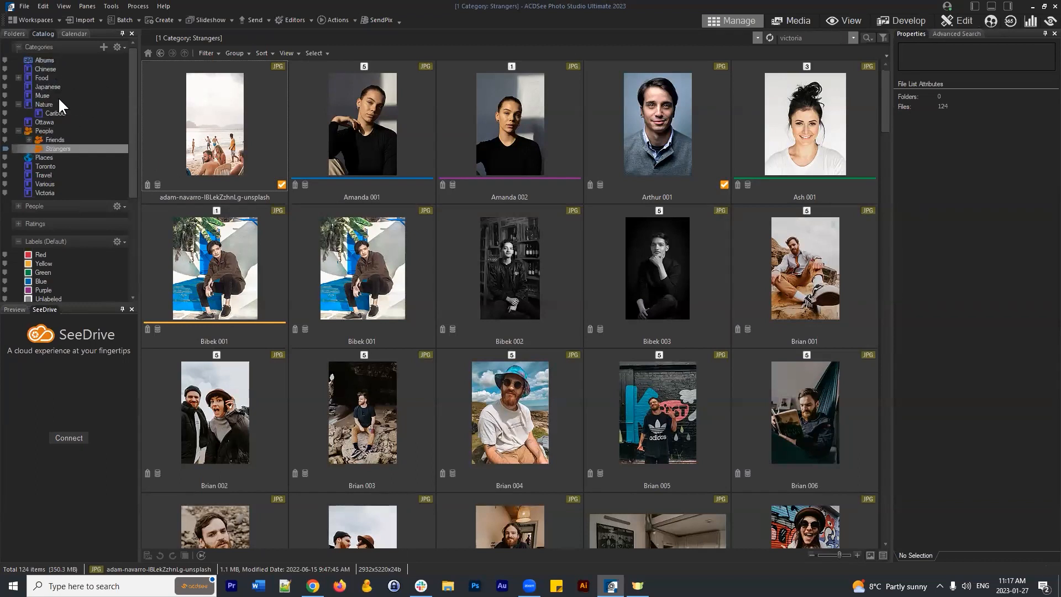
pyautogui.moveTo(45, 94); pyautogui.dragTo(50, 130)
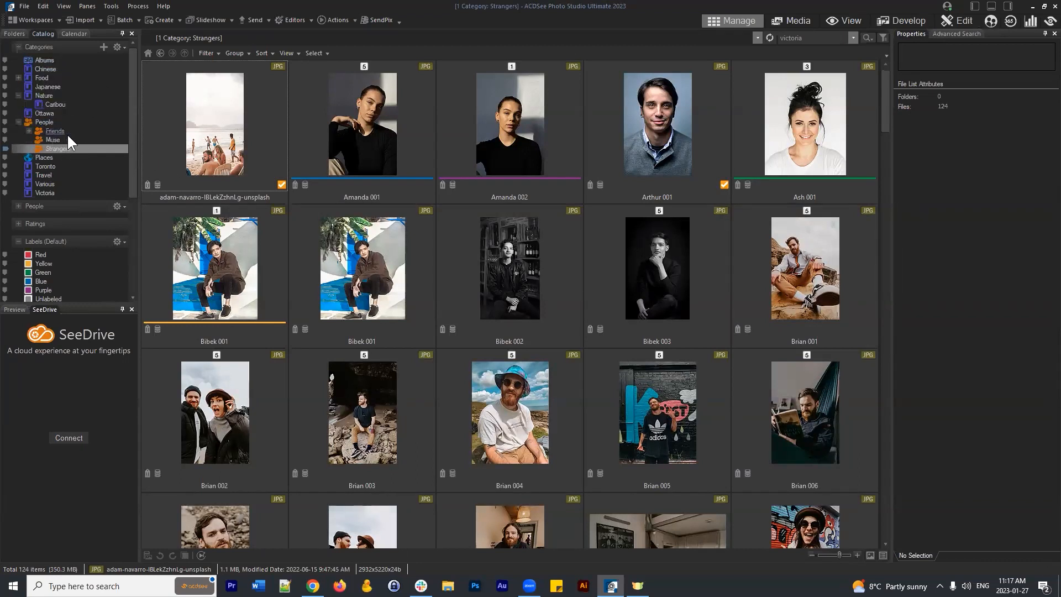
# - View the photos in the Friends category and expand it to show its Best Friends subcategory
pyautogui.click(48, 131)
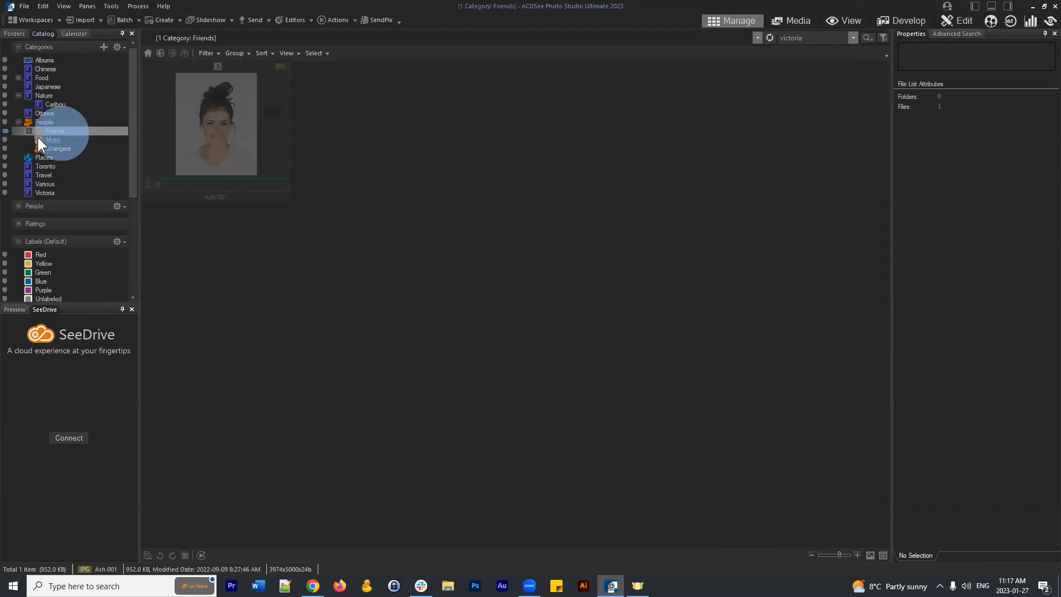
pyautogui.click(29, 131)
pyautogui.click(30, 131)
pyautogui.click(29, 131)
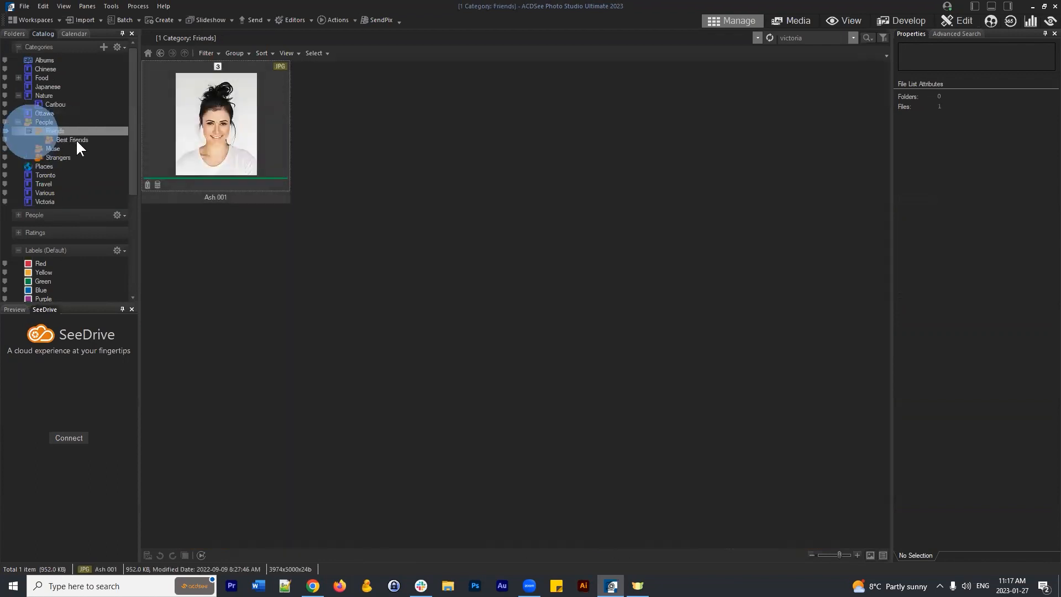
pyautogui.click(80, 139)
pyautogui.click(59, 132)
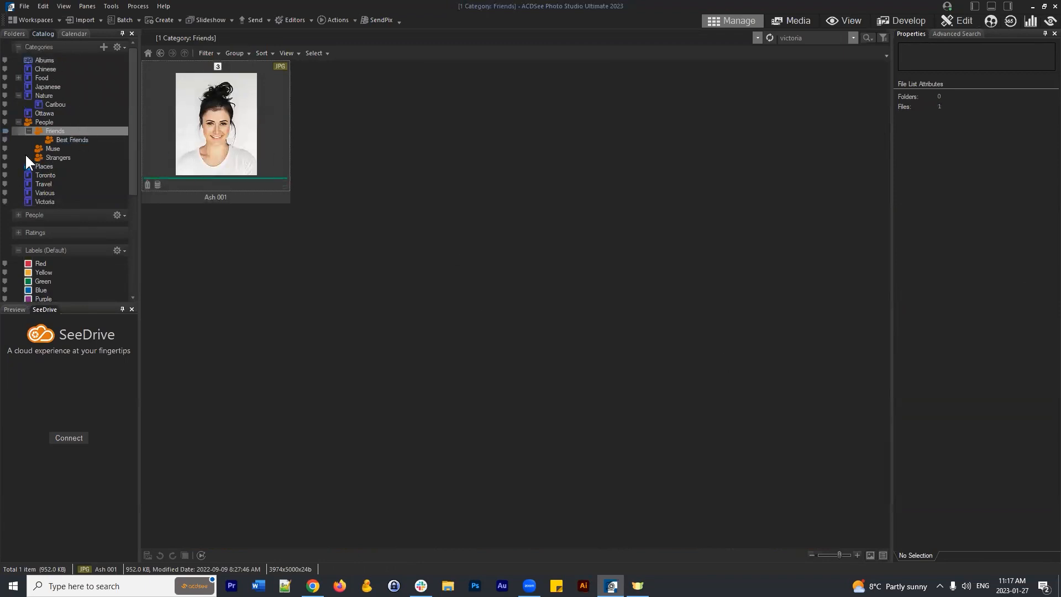
# - Return to the People folder and check the categories of the woman in white
pyautogui.click(12, 33)
pyautogui.click(60, 252)
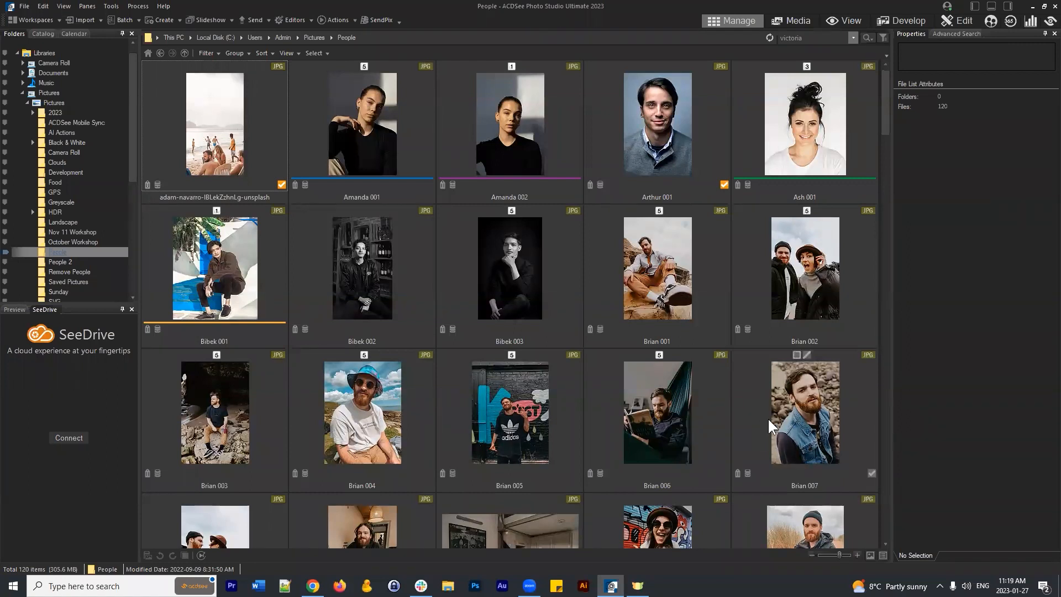
pyautogui.click(786, 162)
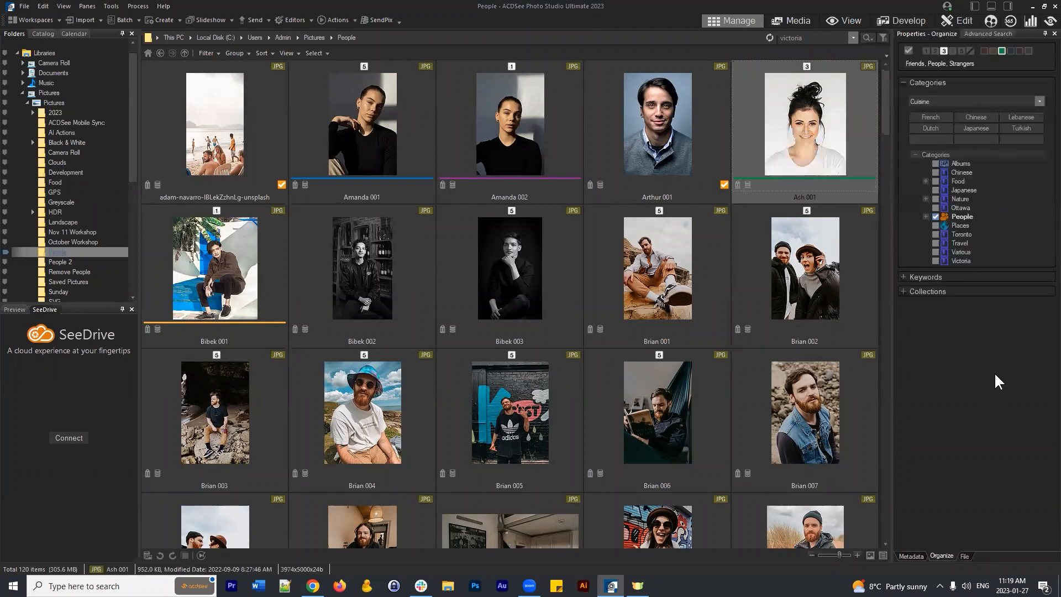
pyautogui.click(988, 34)
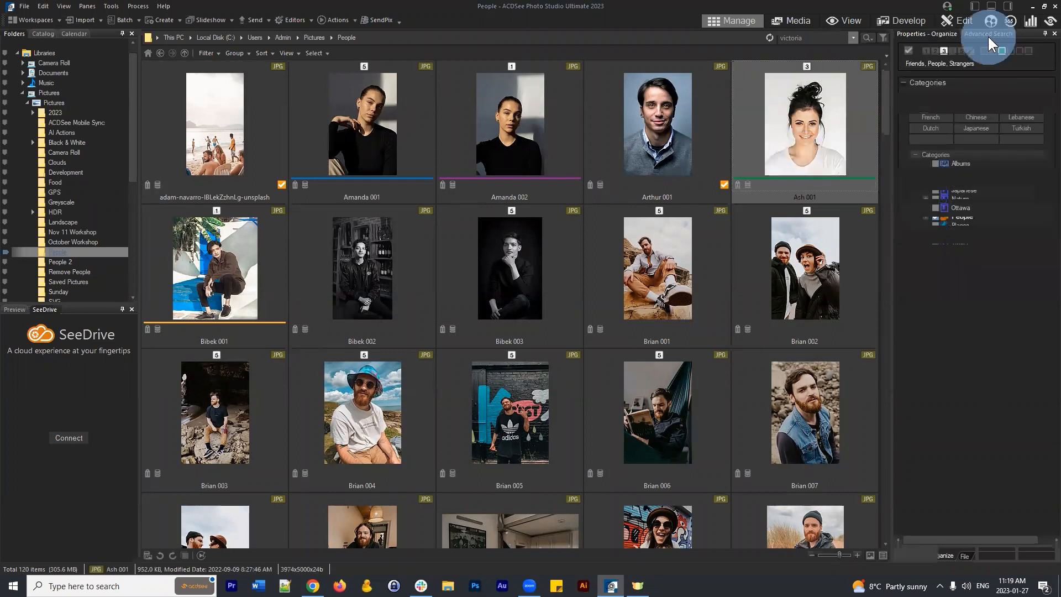
pyautogui.click(925, 34)
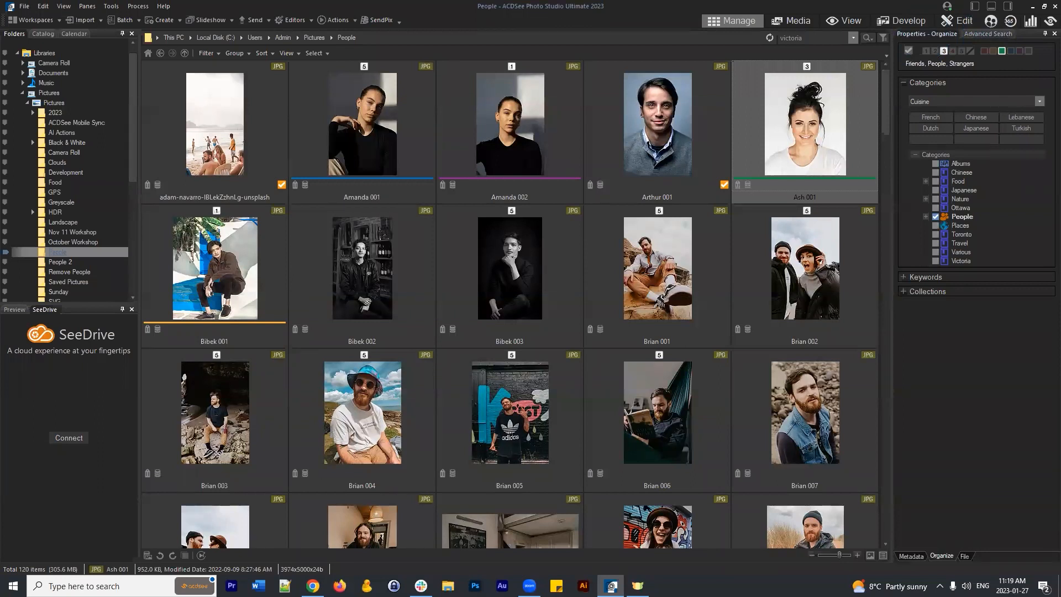
pyautogui.click(87, 6)
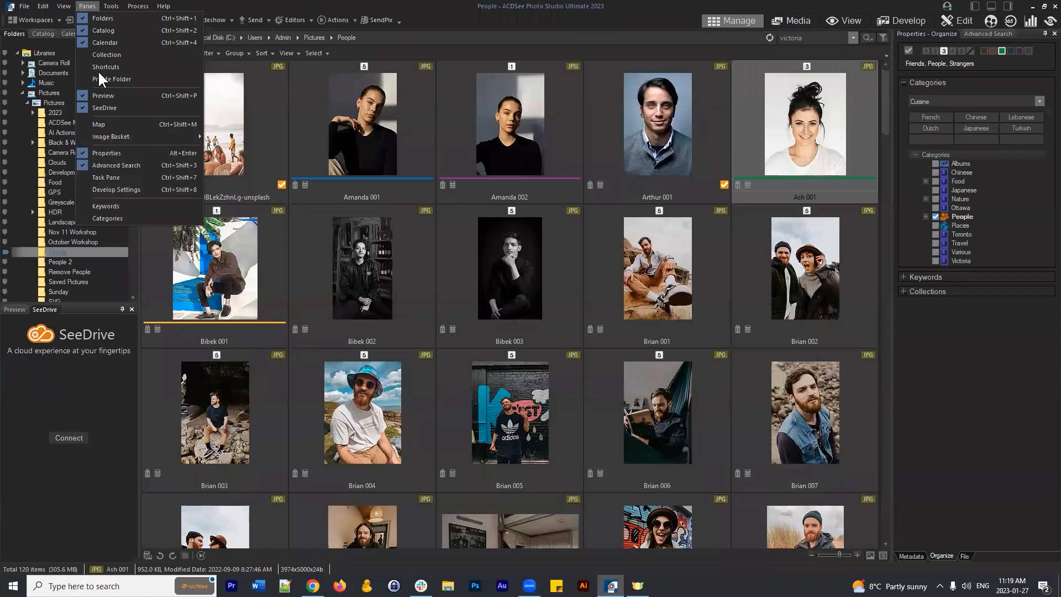
pyautogui.click(111, 6)
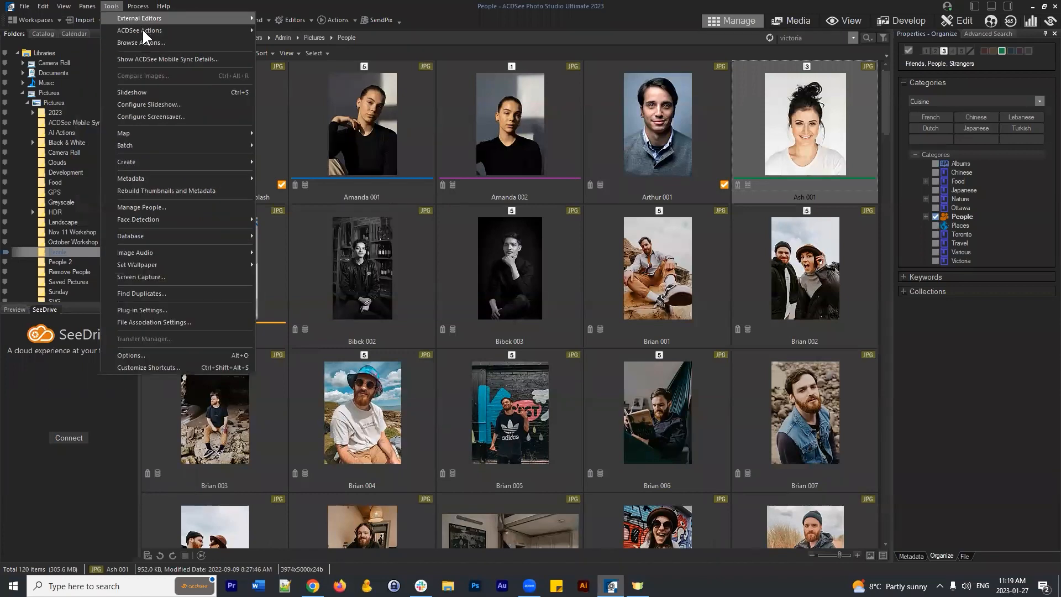
pyautogui.moveTo(86, 6)
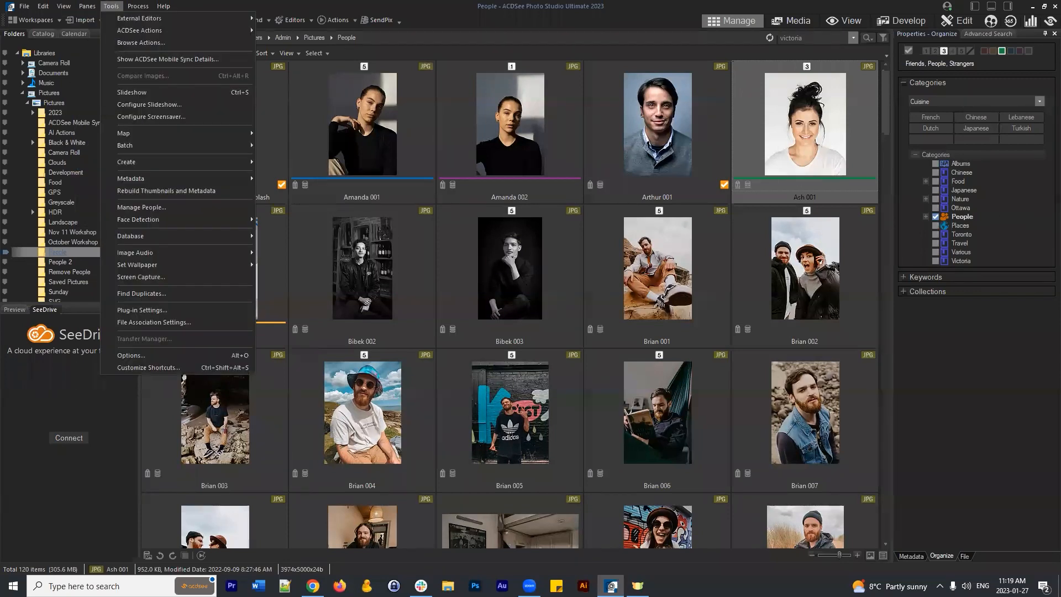
pyautogui.click(111, 6)
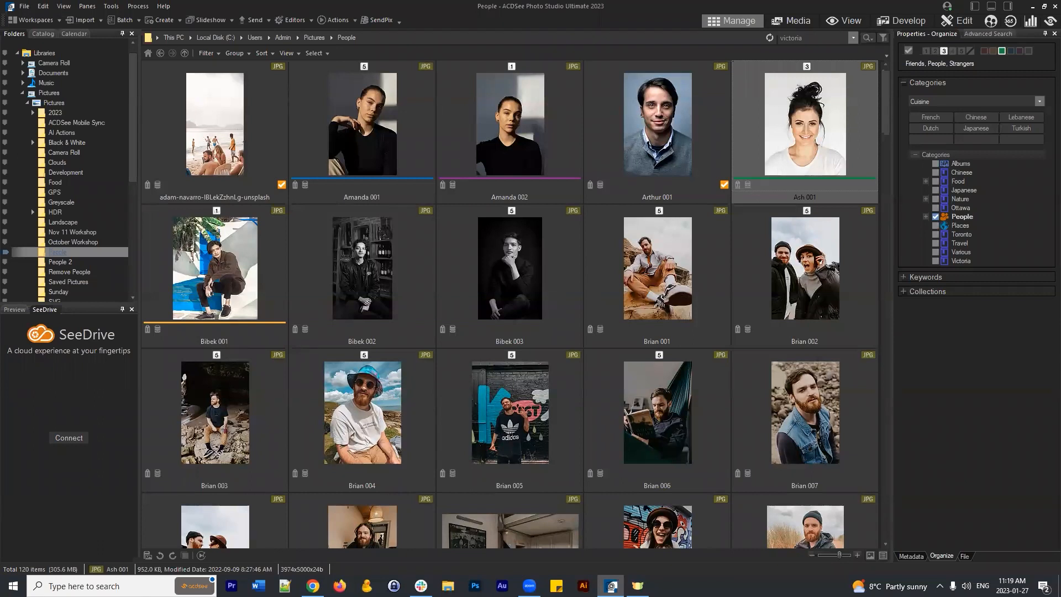
pyautogui.click(906, 82)
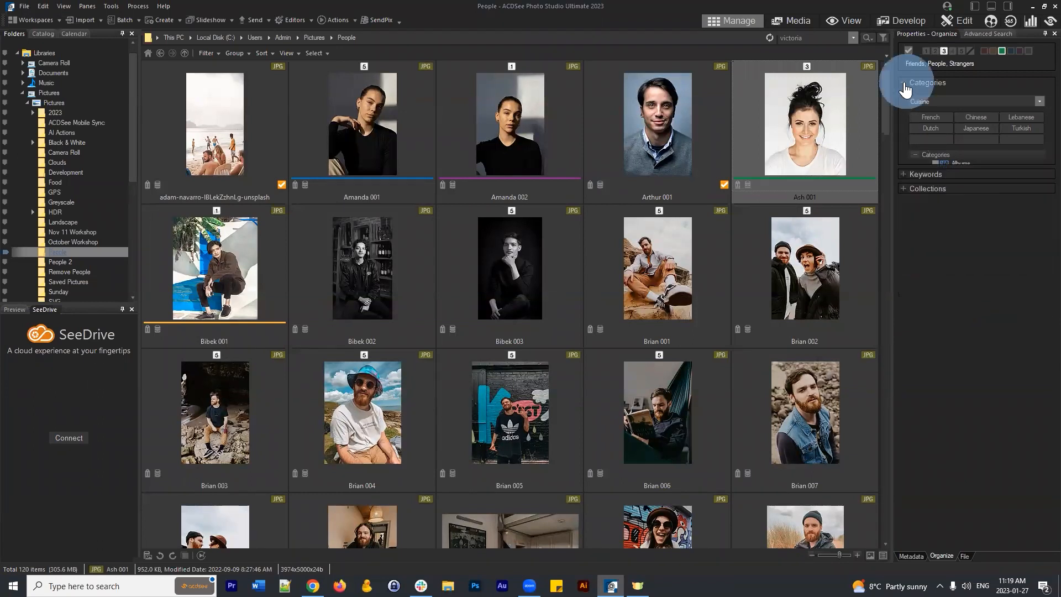
pyautogui.click(990, 238)
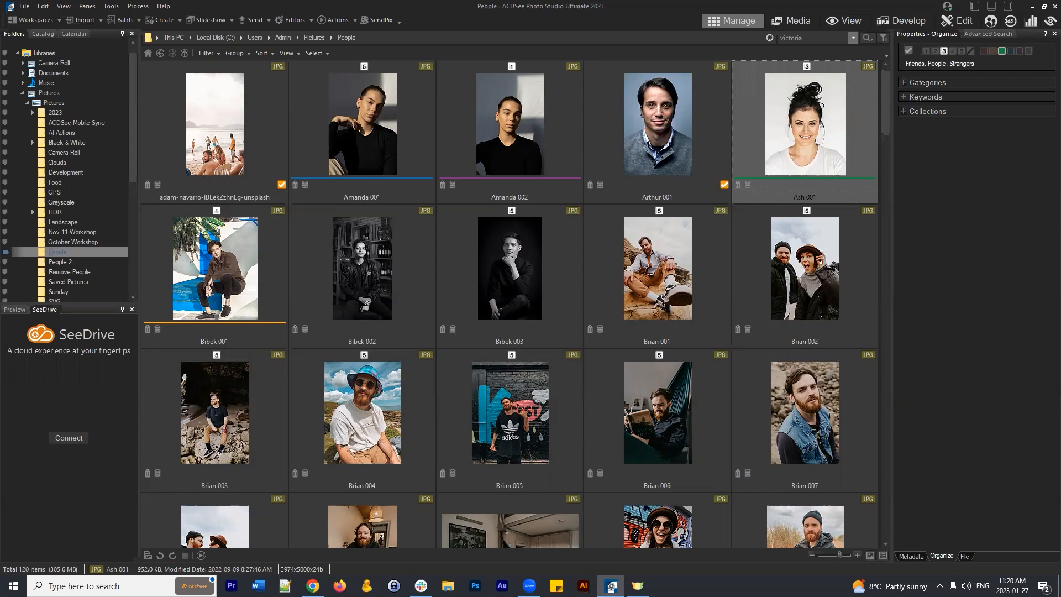
pyautogui.click(913, 83)
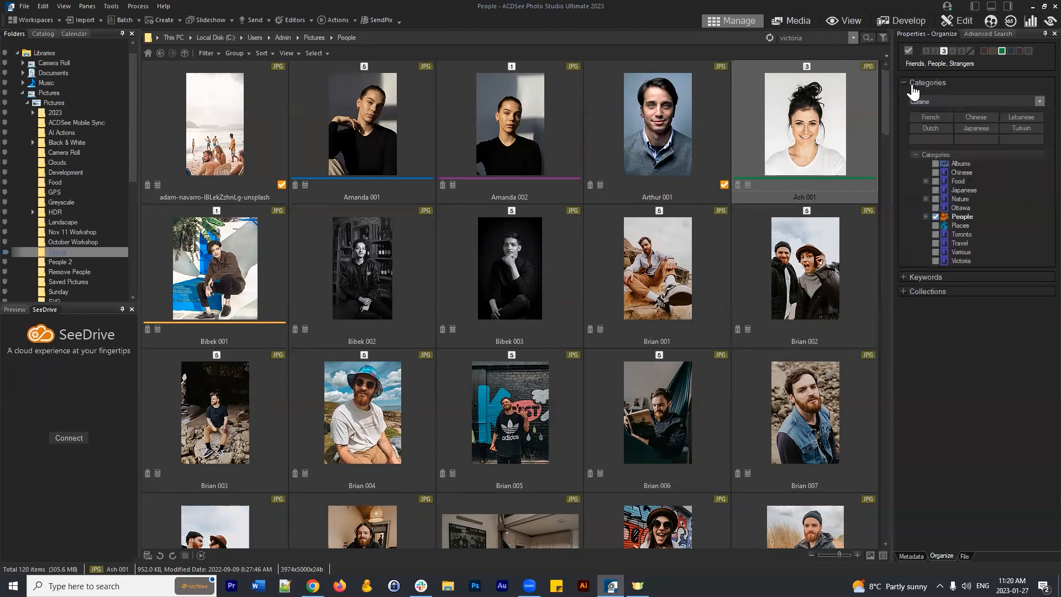
pyautogui.click(912, 83)
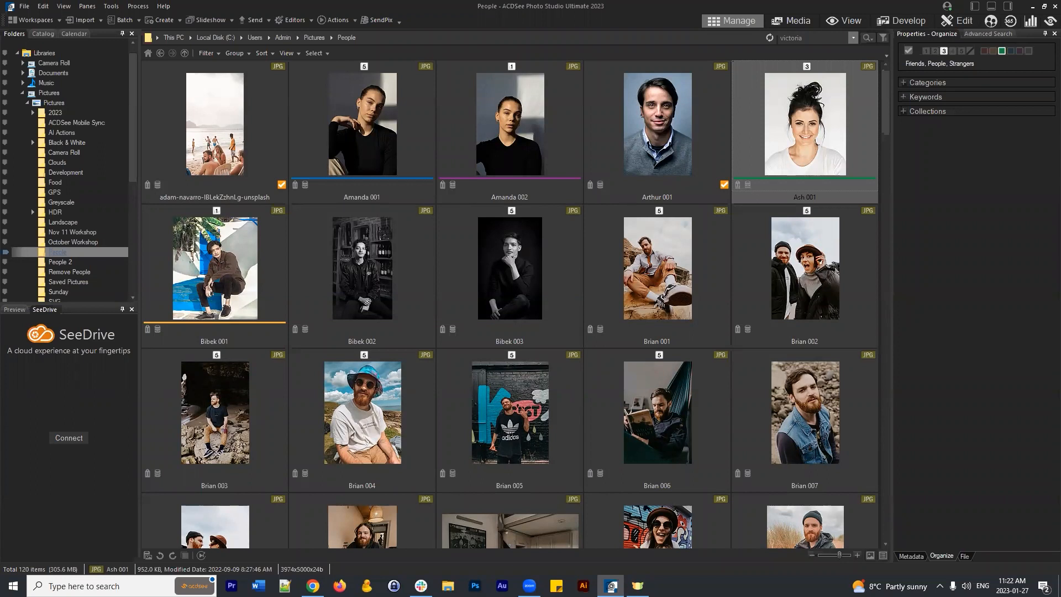
# - Check the categories of the man in the blue sweater and the bearded man in the denim jacket, briefly expanding the category list
pyautogui.click(660, 132)
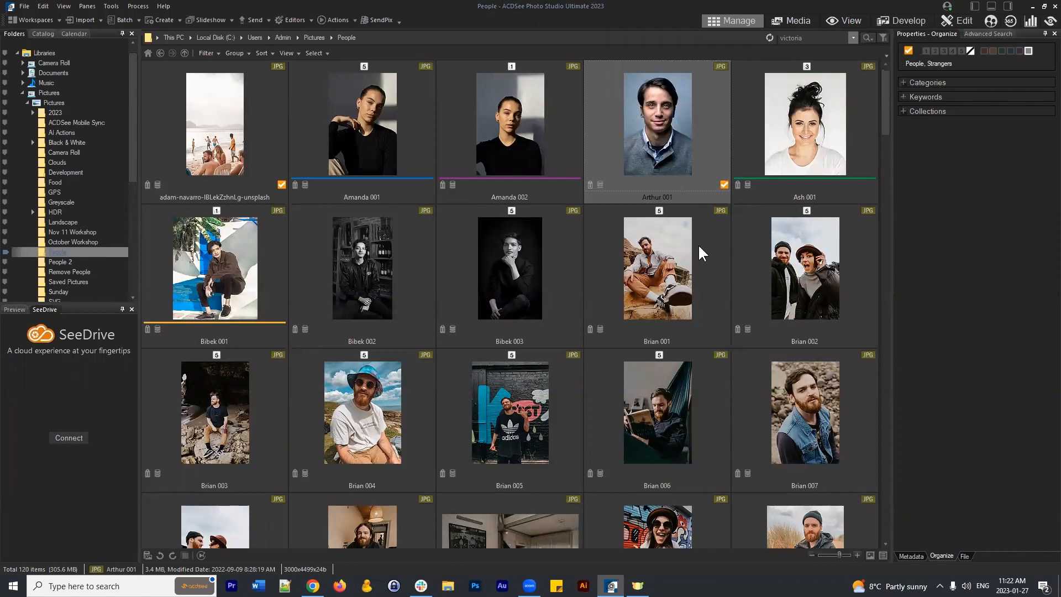
pyautogui.scroll(-3, 857, 303)
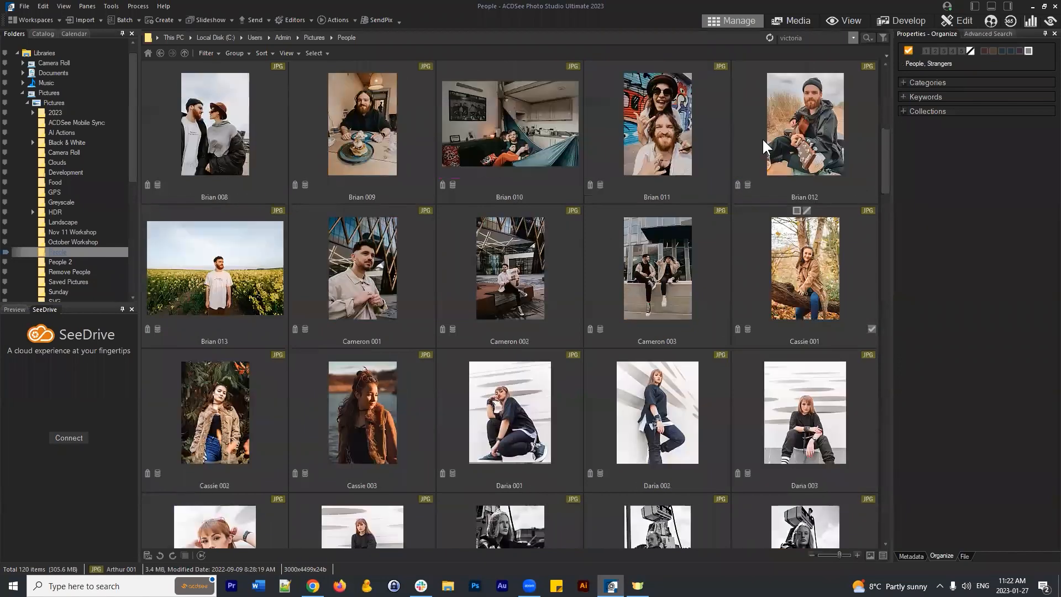
pyautogui.scroll(1, 761, 138)
pyautogui.click(762, 137)
pyautogui.click(905, 83)
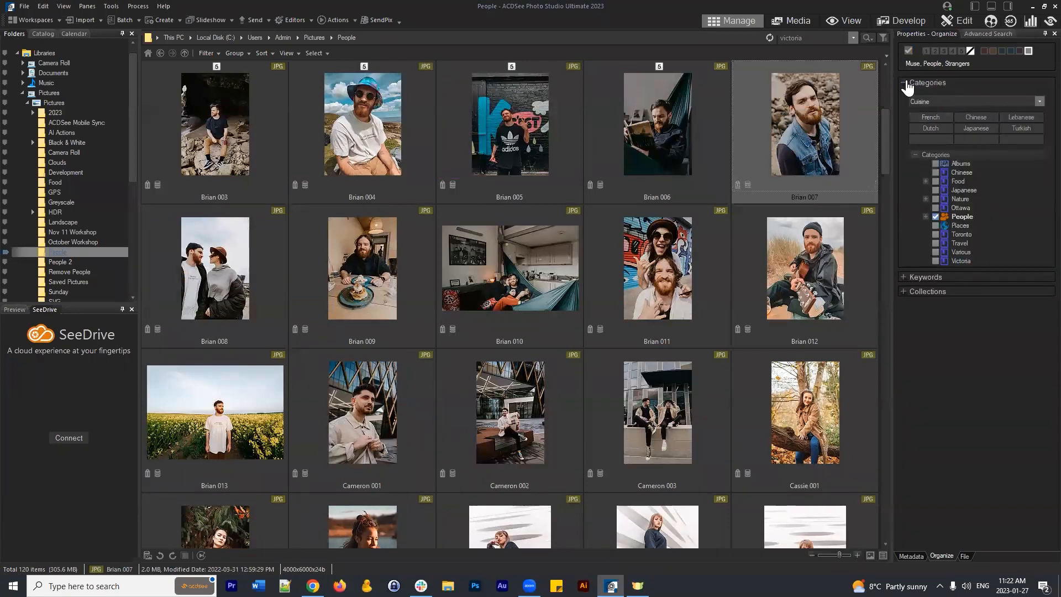
pyautogui.click(907, 84)
# - Browse the remaining portraits in the People folder and check the categories of the black-and-white photo of the man in front of shelves
pyautogui.click(686, 317)
pyautogui.scroll(-5, 692, 266)
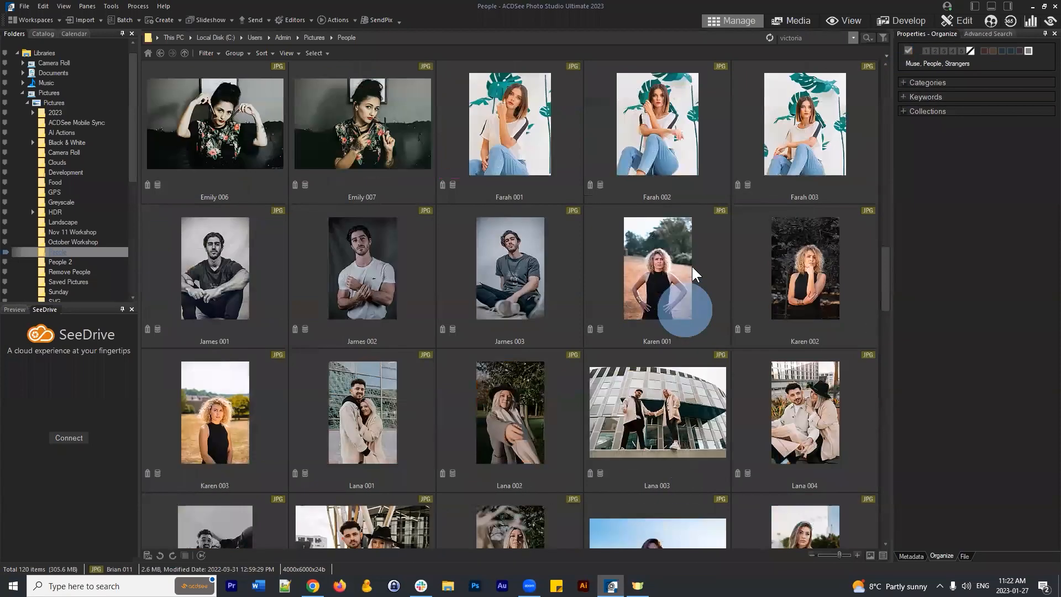
pyautogui.scroll(-5, 692, 266)
pyautogui.scroll(3, 407, 174)
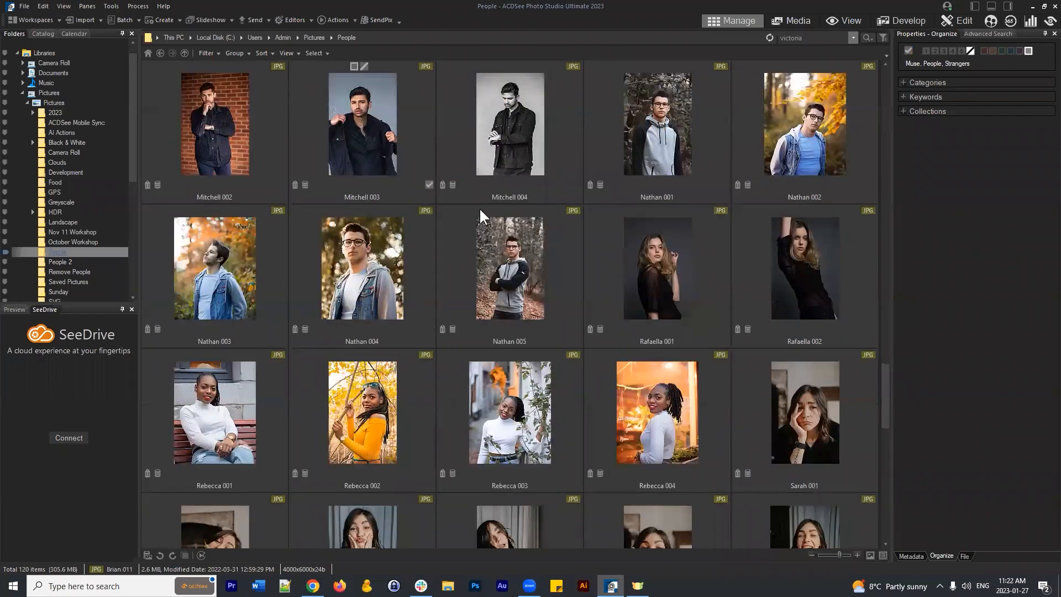
pyautogui.scroll(10, 480, 208)
pyautogui.click(382, 155)
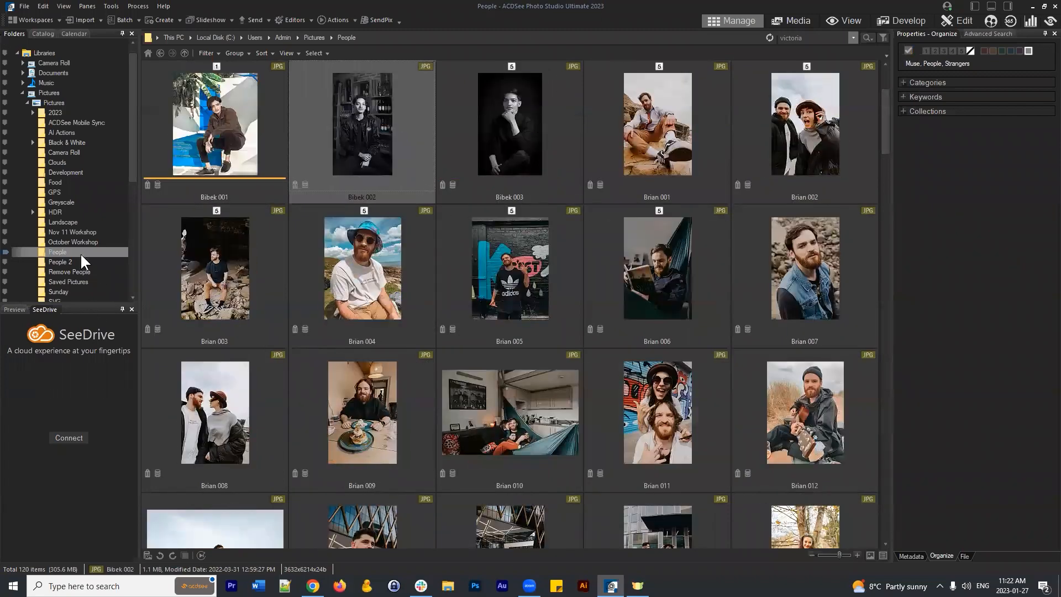
# - Open the Landscape folder, look through its photos, and check the categories of the white flower photo 00-00-05
pyautogui.click(60, 222)
pyautogui.click(964, 201)
pyautogui.scroll(-20, 765, 177)
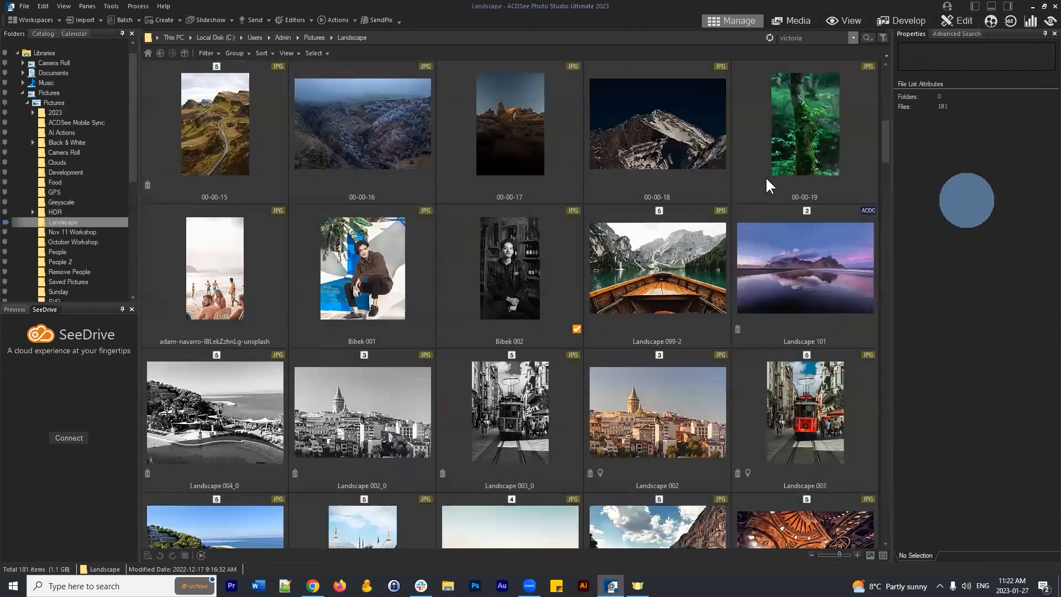
pyautogui.scroll(20, 751, 276)
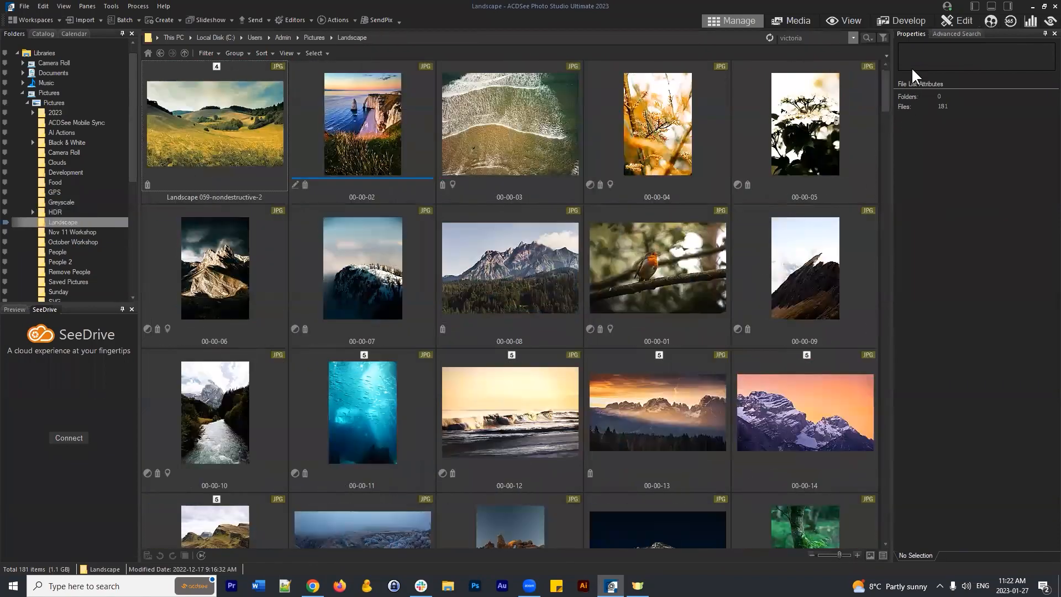
pyautogui.click(910, 36)
pyautogui.click(831, 158)
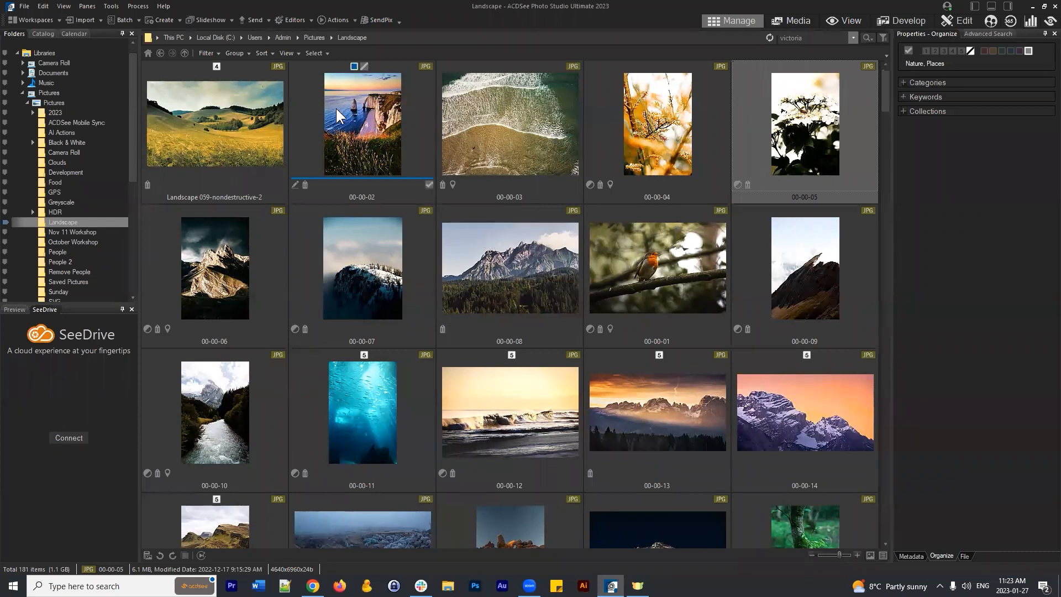
# - Enable the embed ACDSee metadata reminder at every shutdown in the database options
pyautogui.click(111, 6)
pyautogui.click(147, 357)
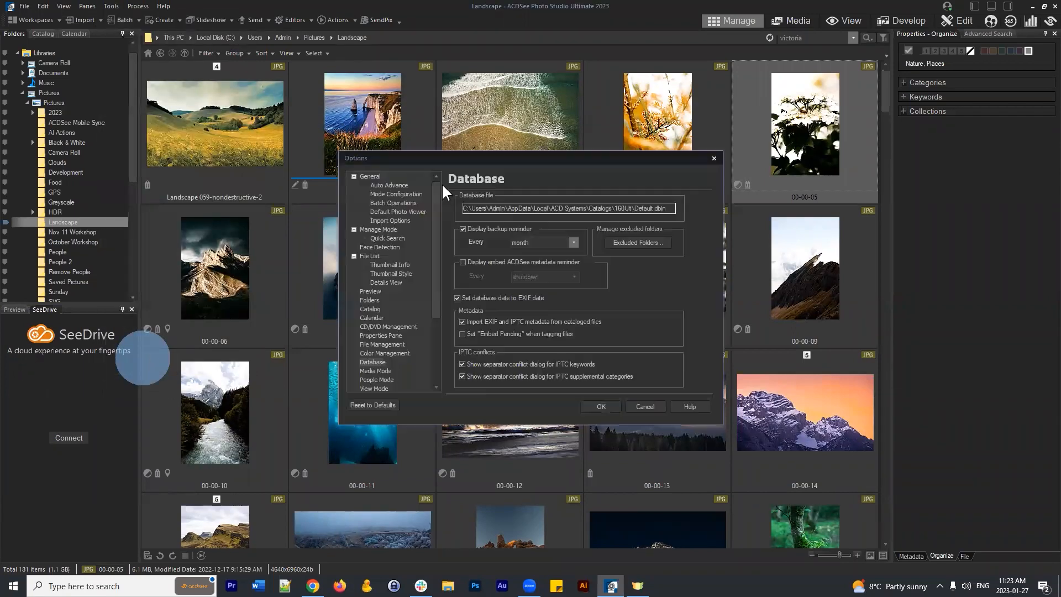
pyautogui.moveTo(465, 163); pyautogui.dragTo(443, 154)
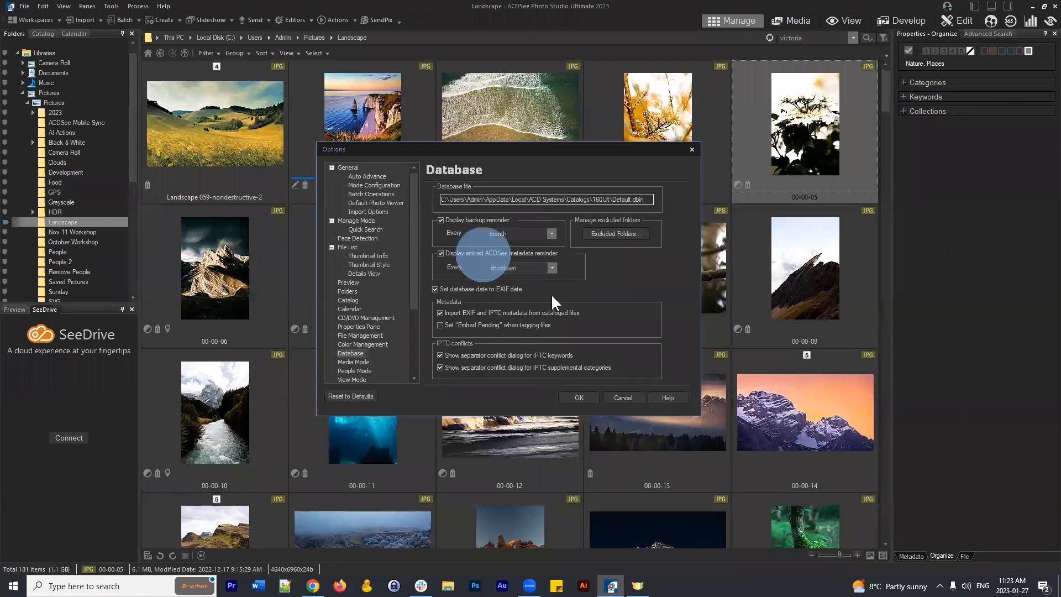
pyautogui.click(581, 394)
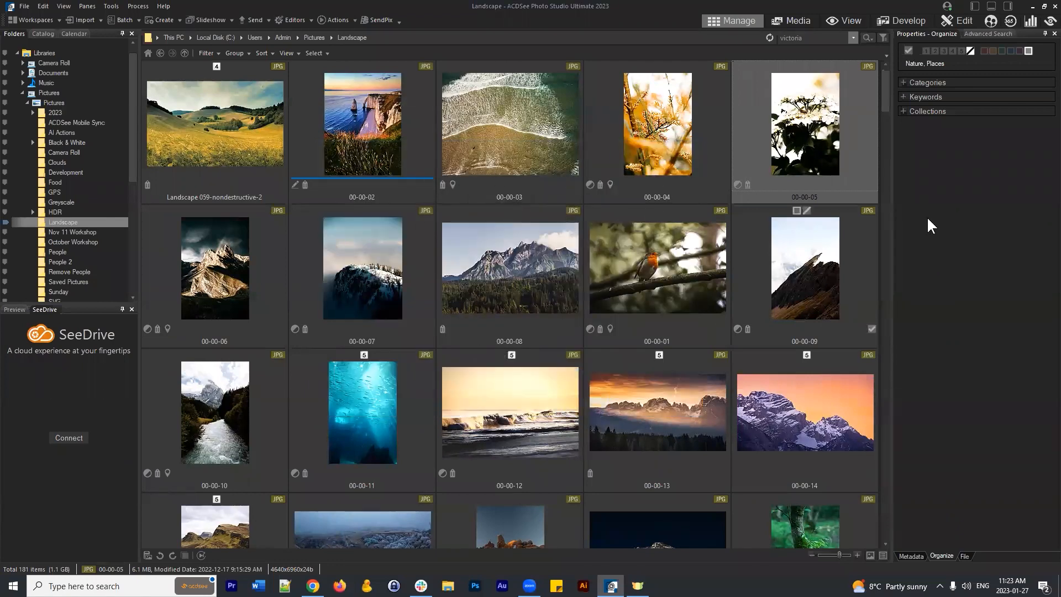
pyautogui.click(965, 207)
# - Open the Database Conversion Wizard and review the source versions it can convert, keeping ACDSee Ultimate 2022
pyautogui.click(108, 11)
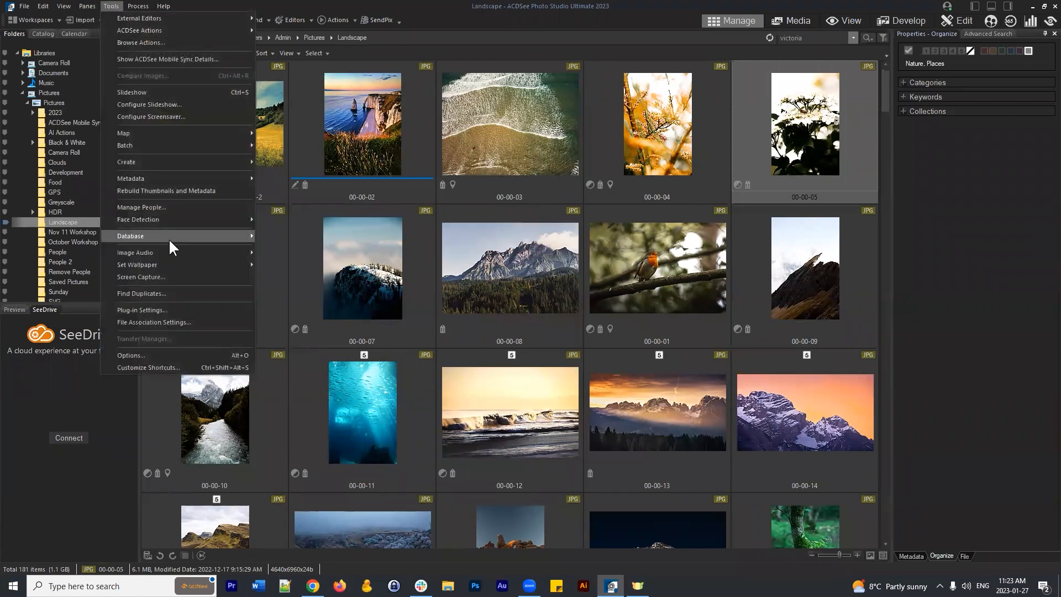
pyautogui.moveTo(168, 238)
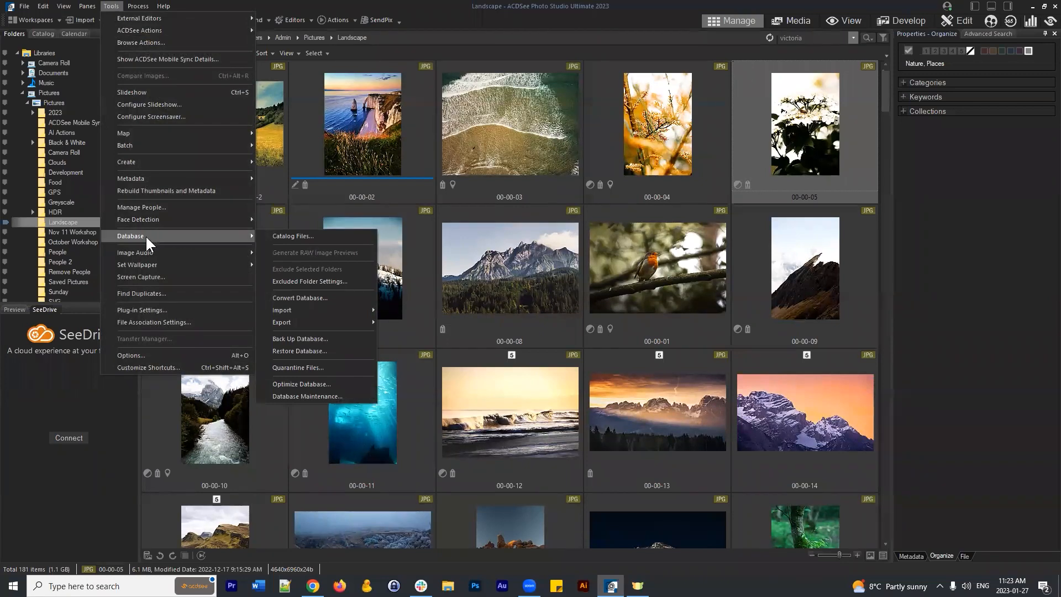
pyautogui.click(313, 296)
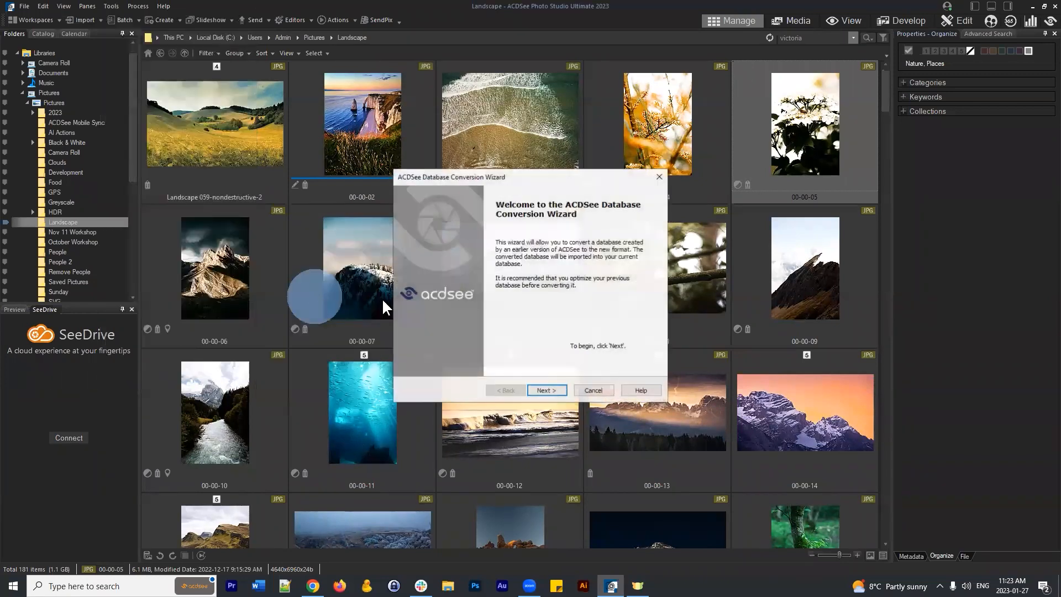
pyautogui.moveTo(515, 177); pyautogui.dragTo(473, 152)
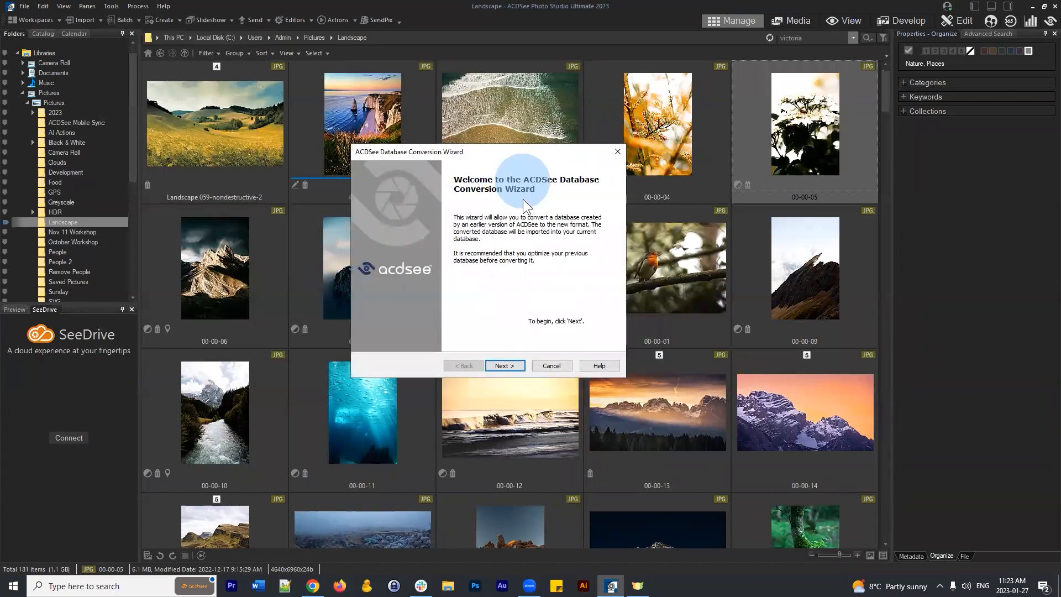
pyautogui.click(504, 365)
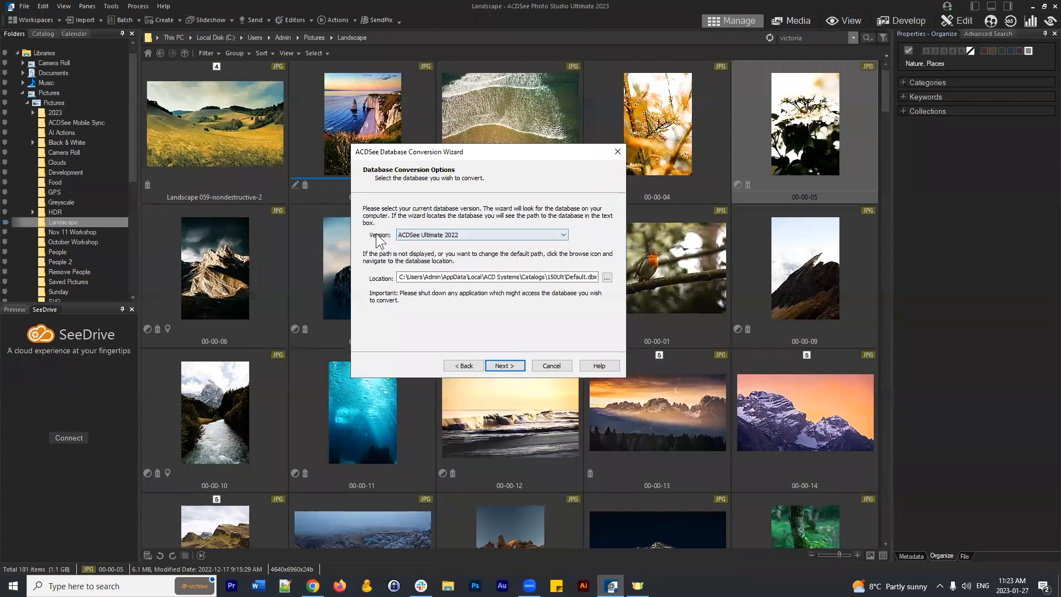
pyautogui.click(473, 233)
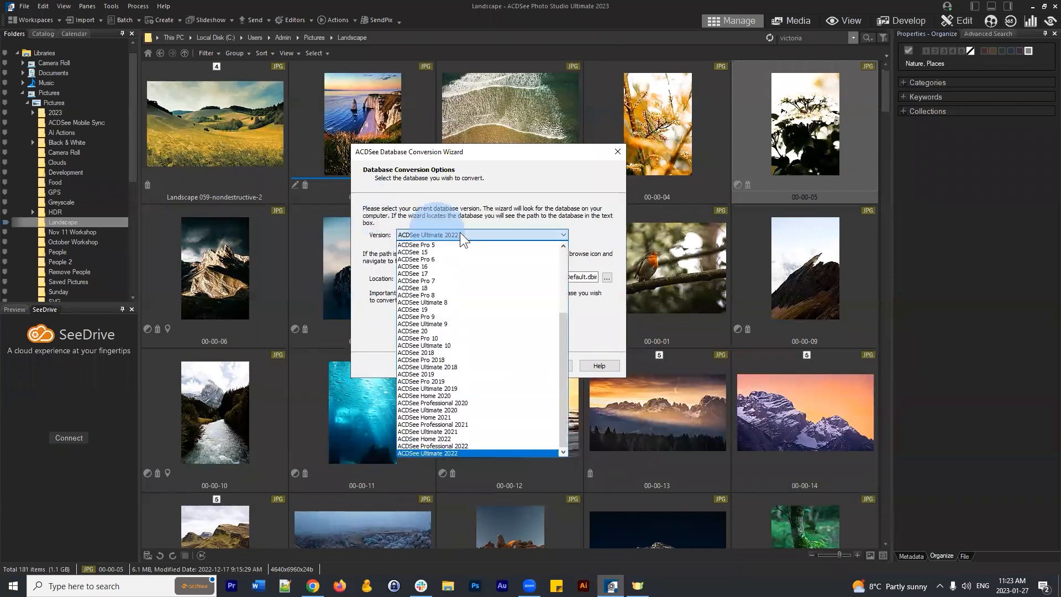
pyautogui.click(460, 230)
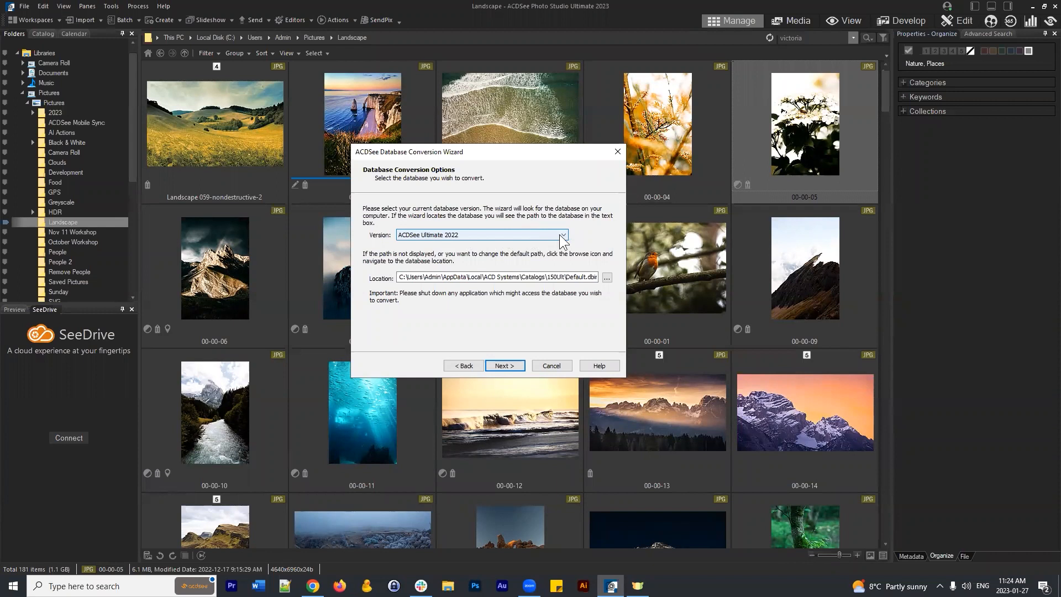
# - Examine the database location path for ACDSee Ultimate 2022, including the Default.dbin file, and cancel the conversion wizard
pyautogui.click(486, 302)
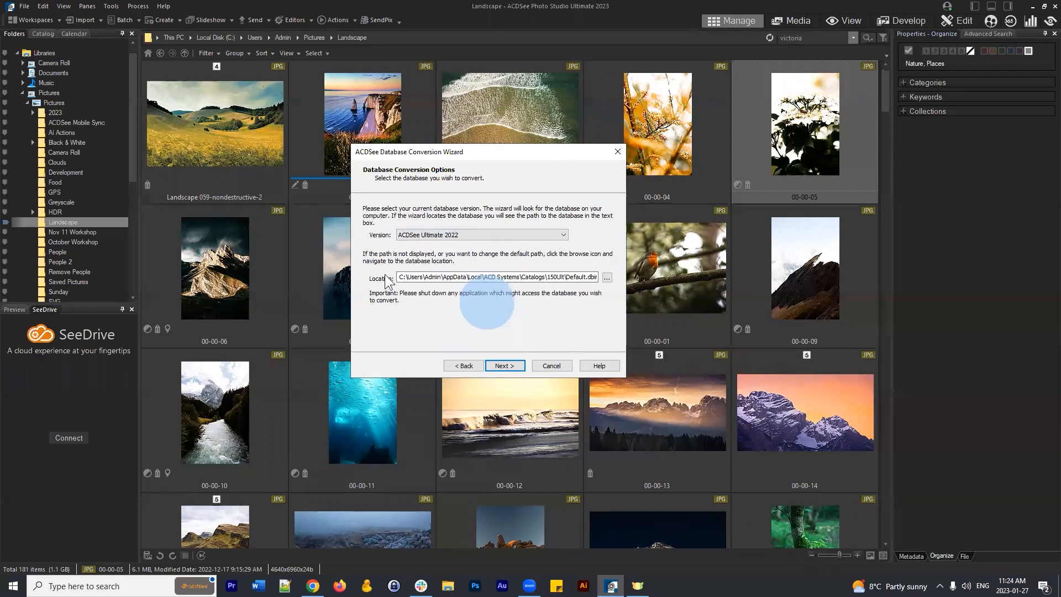
pyautogui.moveTo(408, 278); pyautogui.dragTo(594, 277)
pyautogui.click(564, 278)
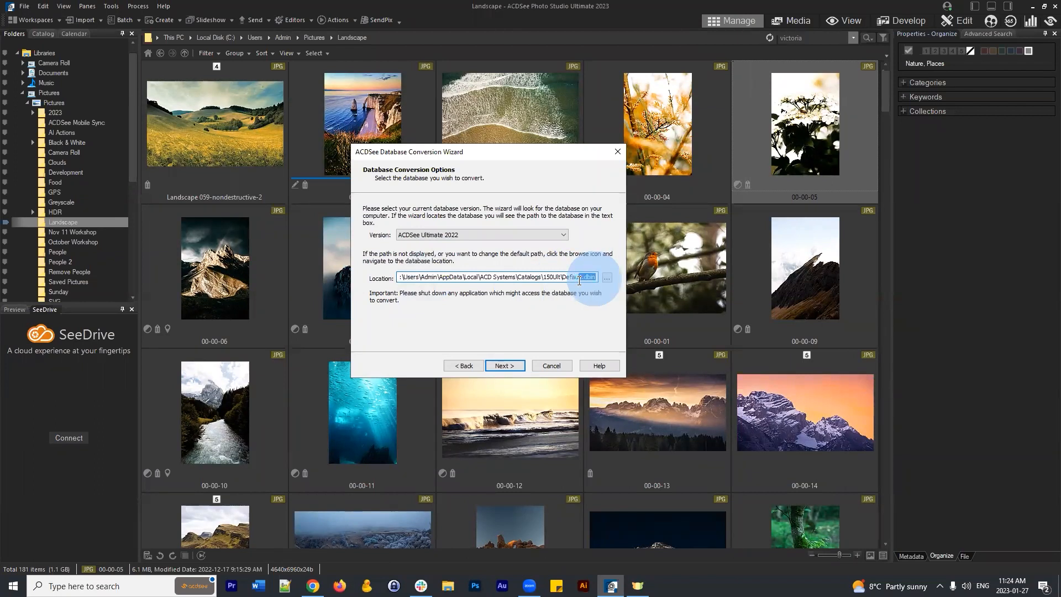
pyautogui.moveTo(594, 278); pyautogui.dragTo(564, 281)
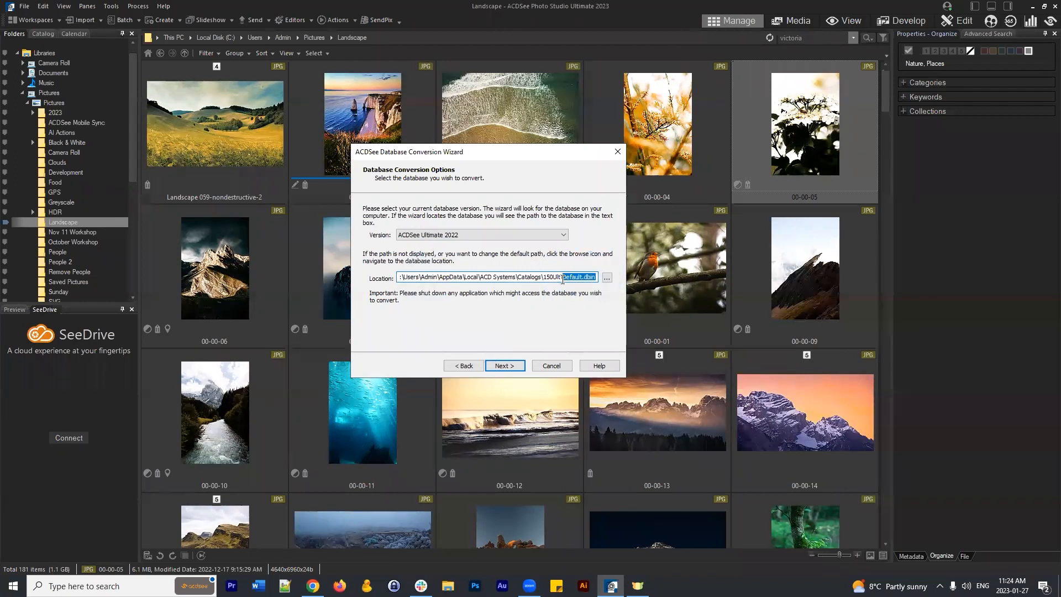
pyautogui.click(562, 276)
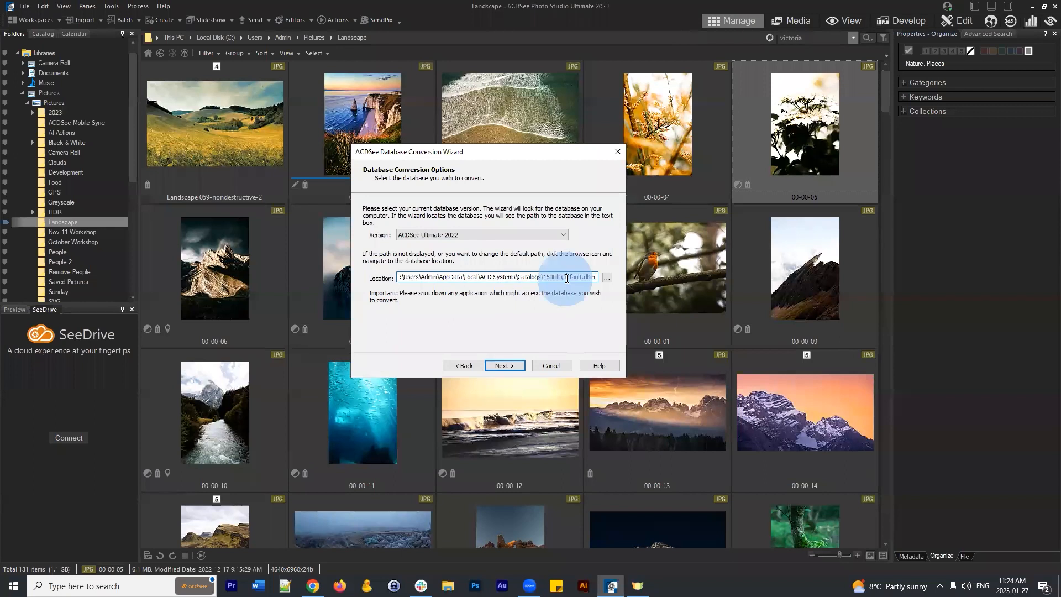
pyautogui.moveTo(562, 277)
pyautogui.mouseDown()
pyautogui.moveTo(595, 278)
pyautogui.moveTo(562, 278)
pyautogui.mouseUp()
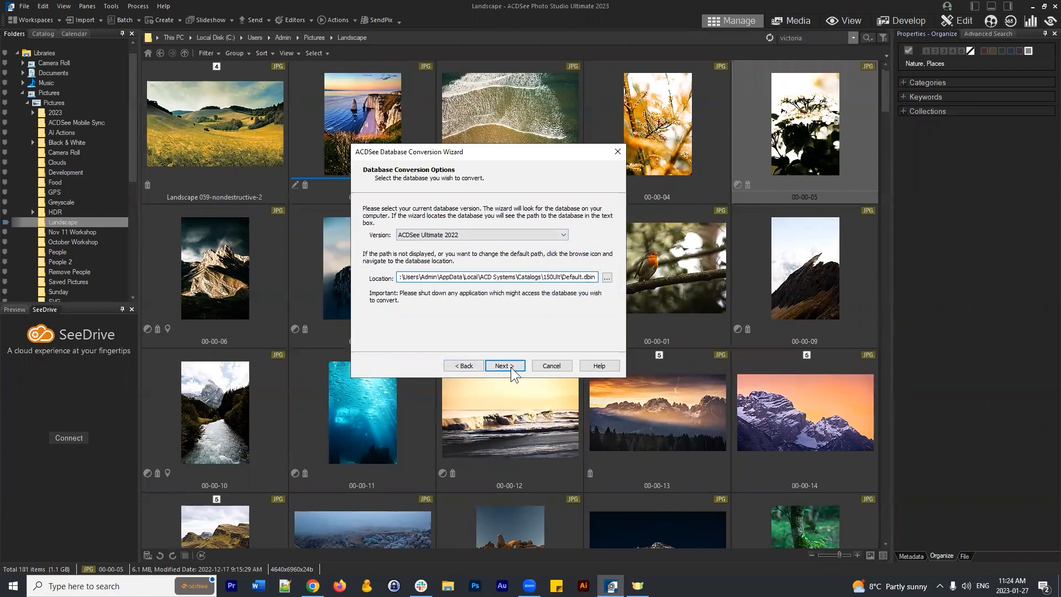
pyautogui.click(533, 327)
pyautogui.moveTo(596, 277); pyautogui.dragTo(360, 272)
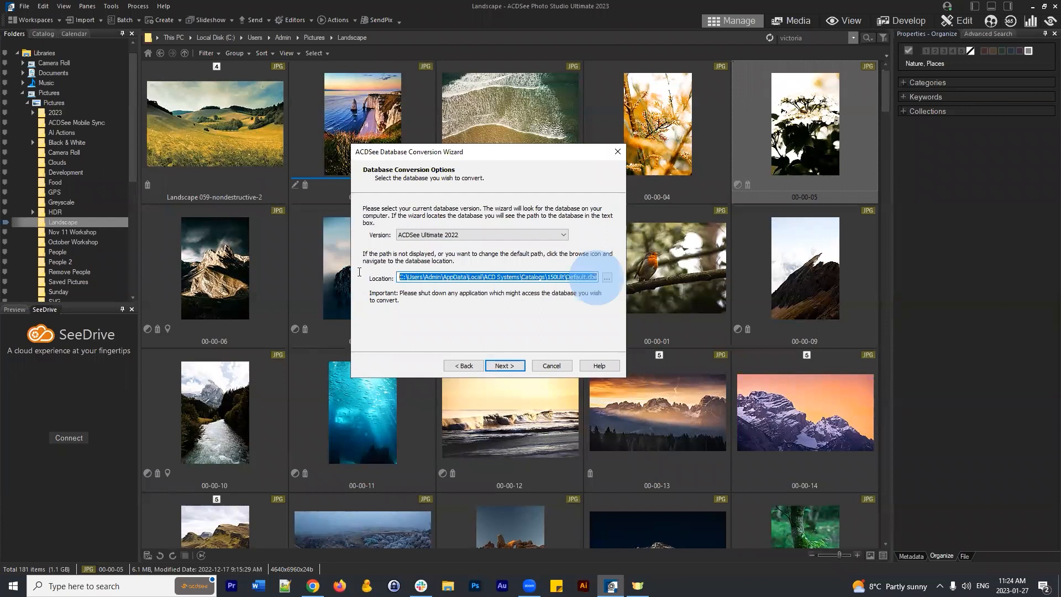
pyautogui.click(446, 278)
pyautogui.moveTo(593, 277); pyautogui.dragTo(579, 274)
pyautogui.click(595, 278)
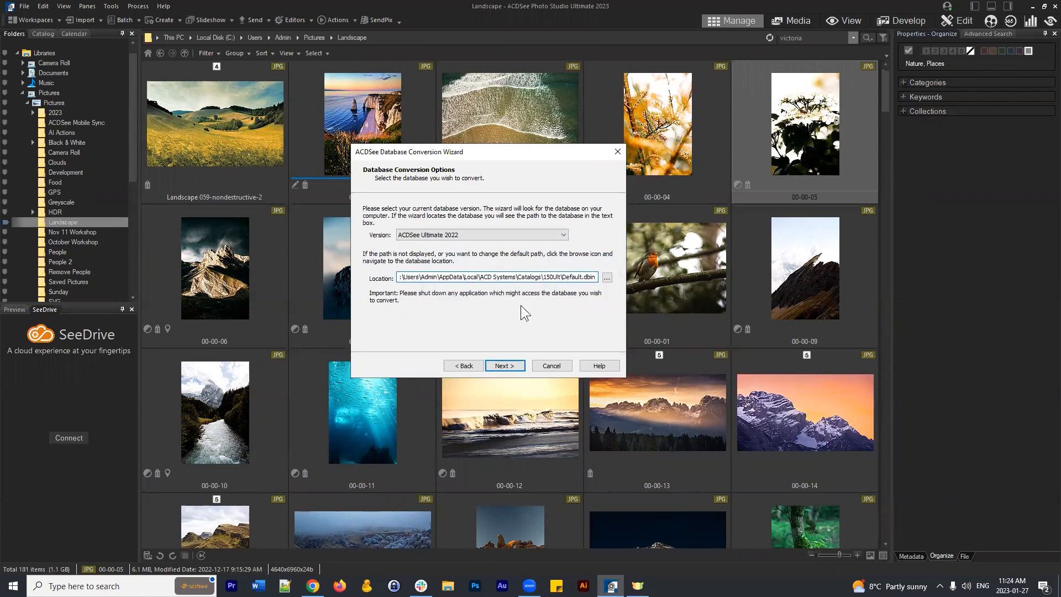
pyautogui.moveTo(596, 277); pyautogui.dragTo(377, 279)
pyautogui.click(468, 277)
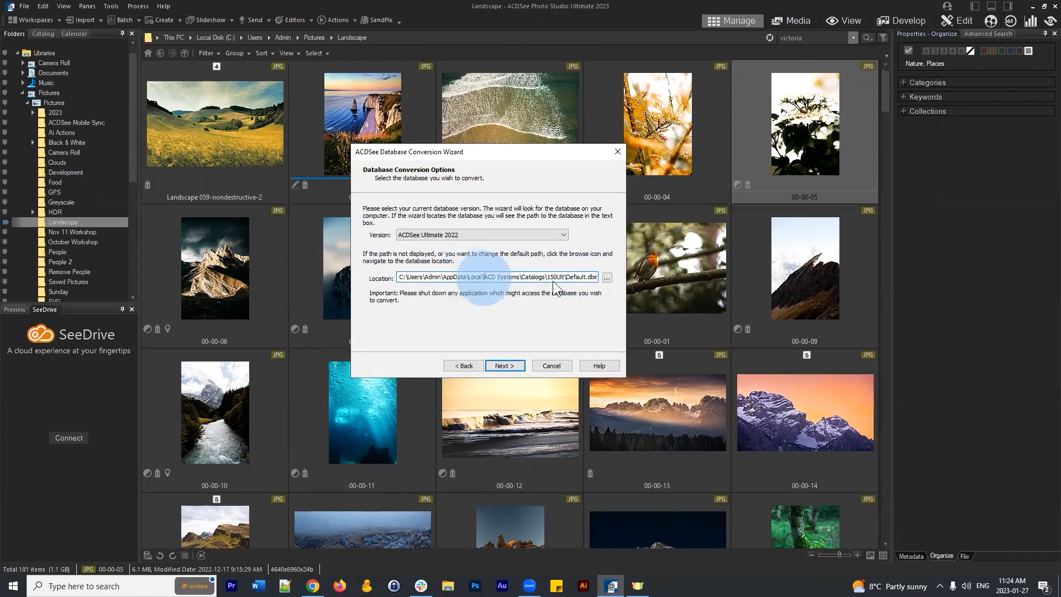
pyautogui.moveTo(540, 278); pyautogui.dragTo(729, 299)
pyautogui.click(585, 277)
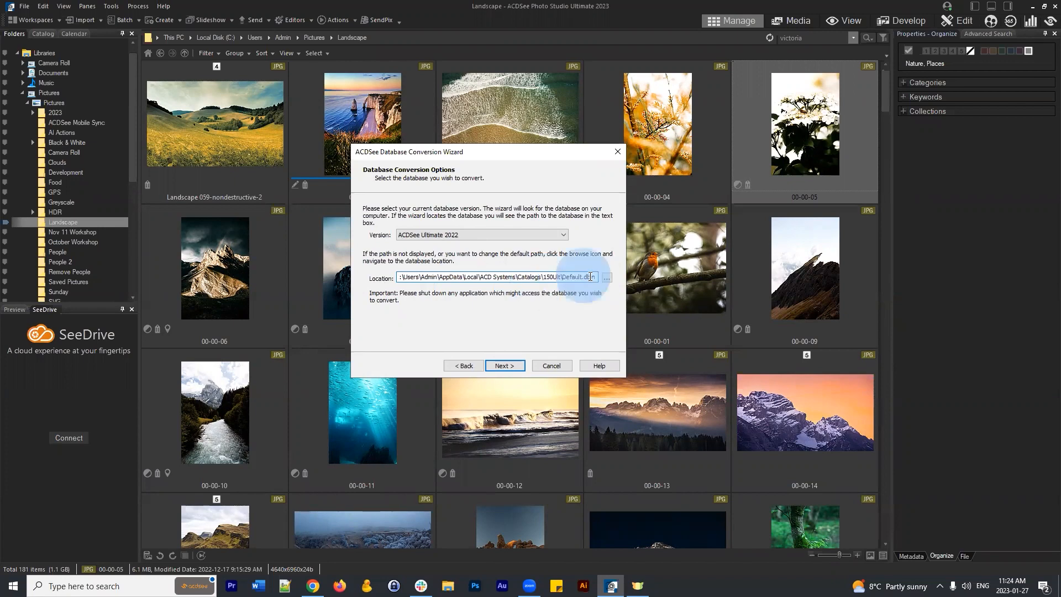
pyautogui.moveTo(596, 276); pyautogui.dragTo(359, 201)
pyautogui.click(582, 211)
pyautogui.click(546, 364)
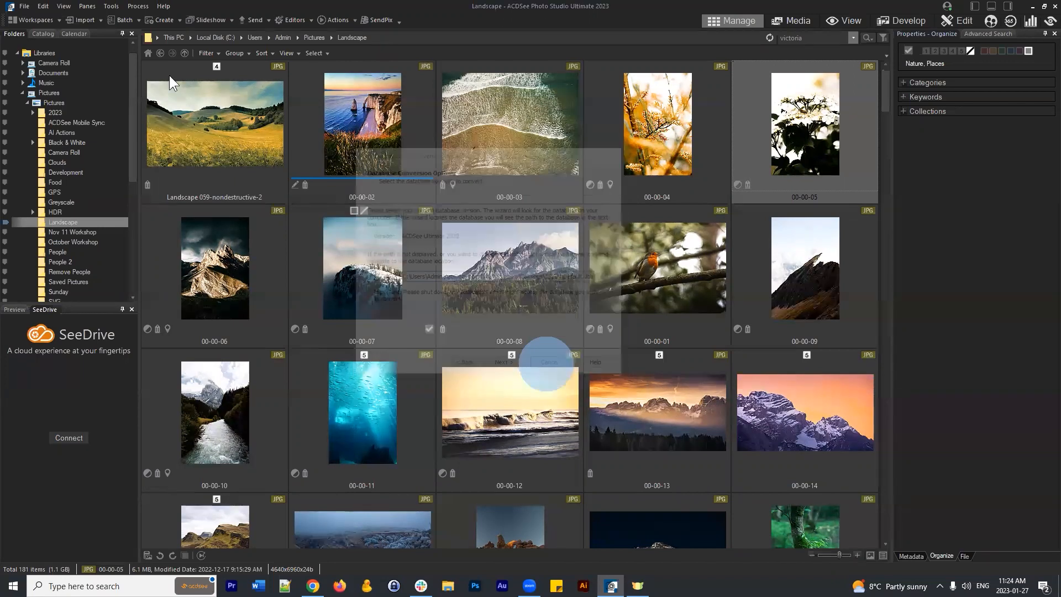
# - Reopen the Database Conversion Wizard to show its version and location options, and close it without converting
pyautogui.click(116, 8)
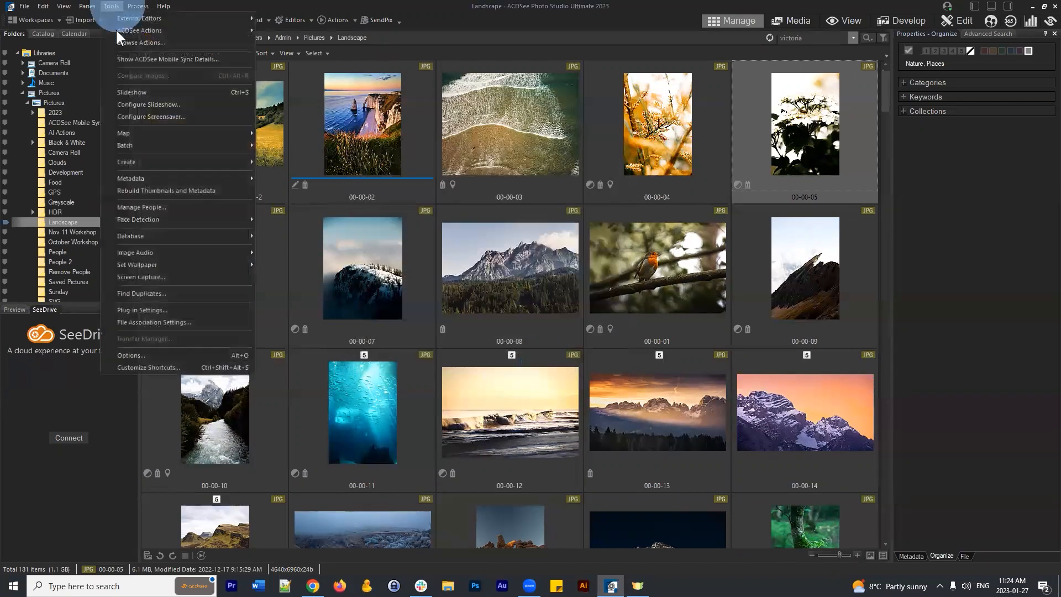
pyautogui.click(132, 236)
pyautogui.click(310, 297)
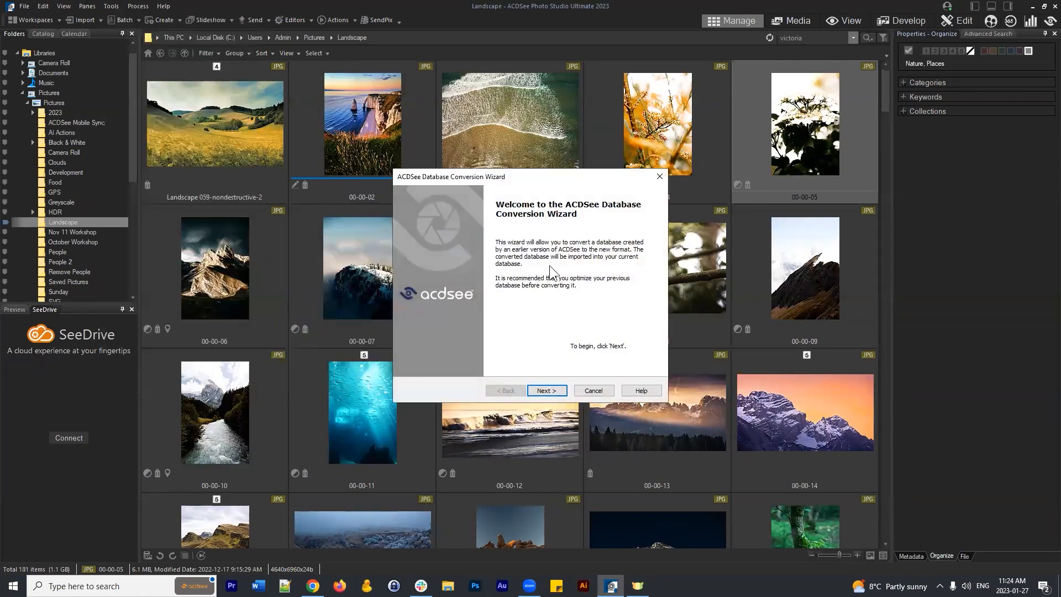
pyautogui.click(546, 391)
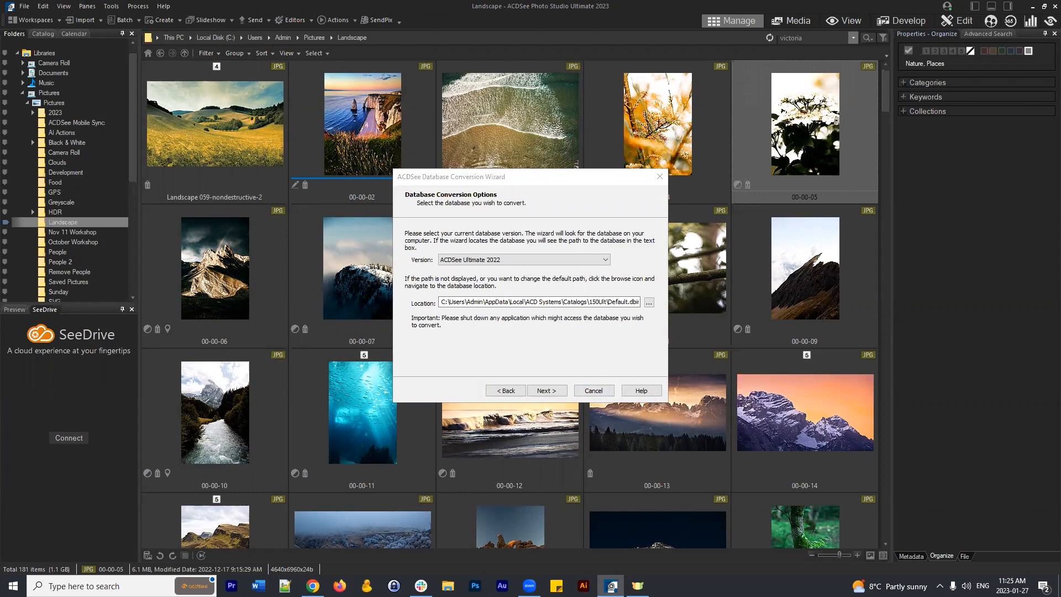
pyautogui.click(603, 393)
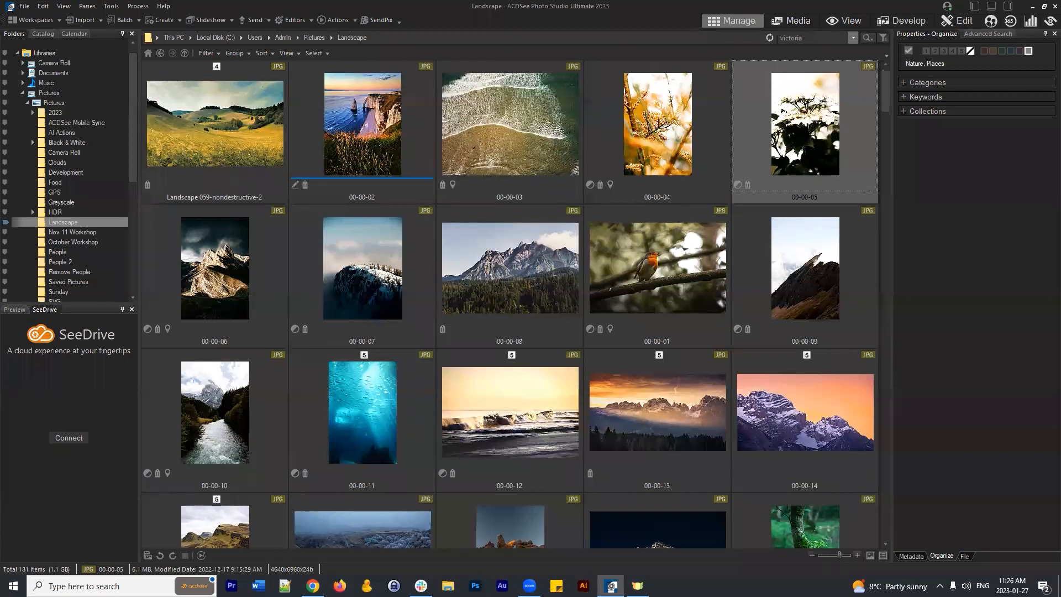
# - View the ACDSee metadata of the white flower photo and return to its category, keyword and collection properties
pyautogui.click(910, 556)
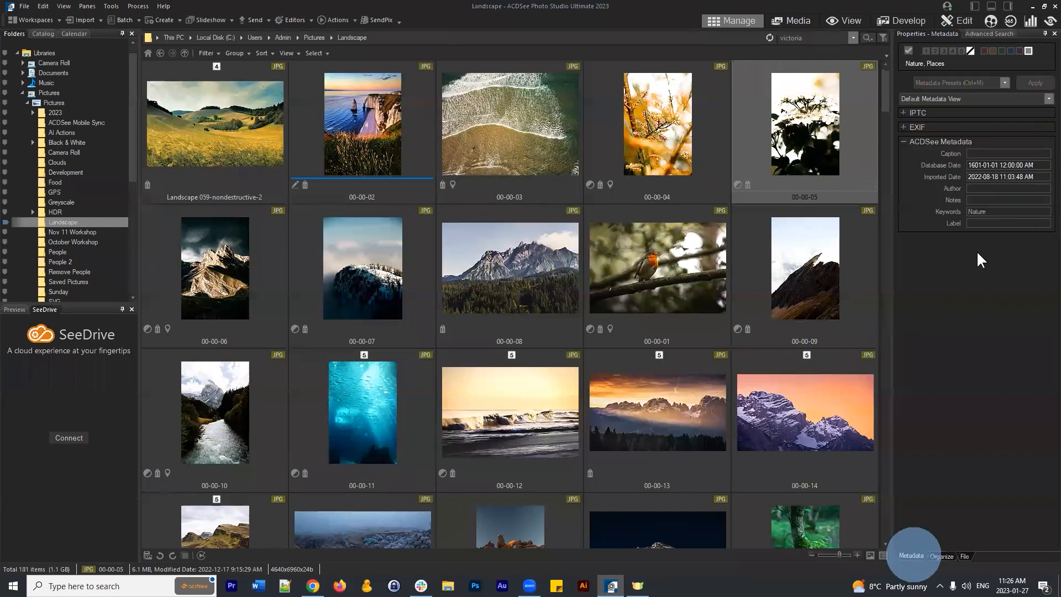
pyautogui.click(942, 556)
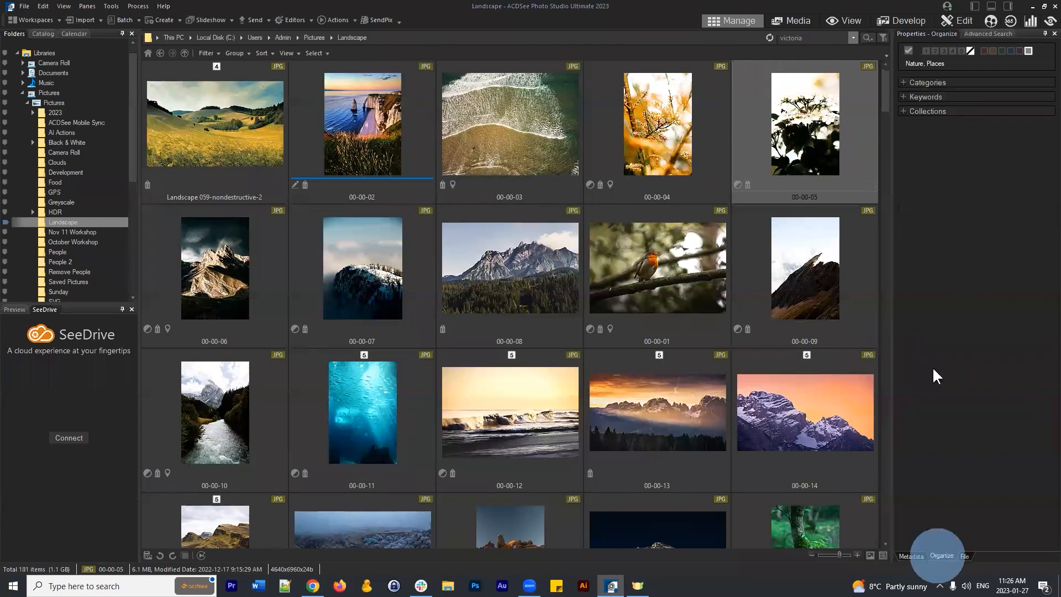
# - Show the categories assigned to photo 00-00-09 and reveal the subcategories under Nature
pyautogui.click(905, 84)
pyautogui.click(780, 296)
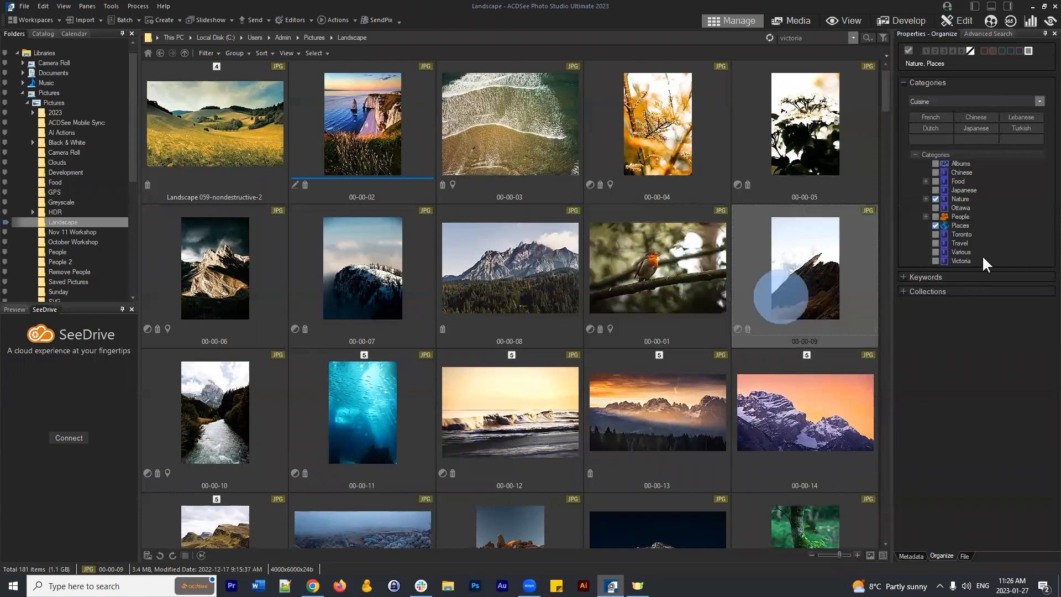
pyautogui.click(926, 199)
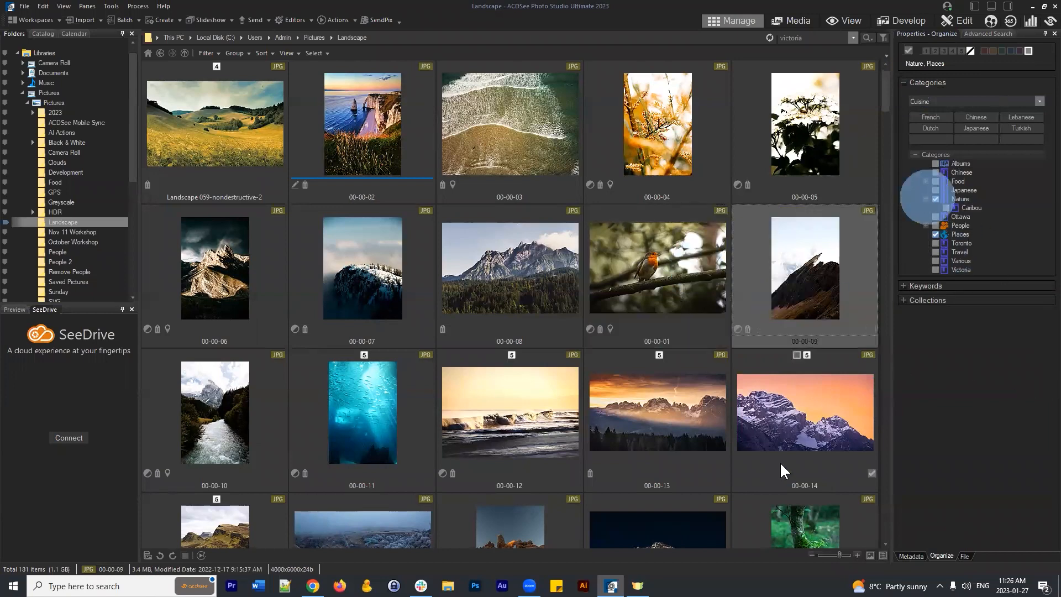
# - Assign photo 00-00-14 to the Caribou subcategory of Nature, without assigning the parent Nature category
pyautogui.click(781, 391)
pyautogui.scroll(-5, 781, 383)
pyautogui.scroll(5, 781, 383)
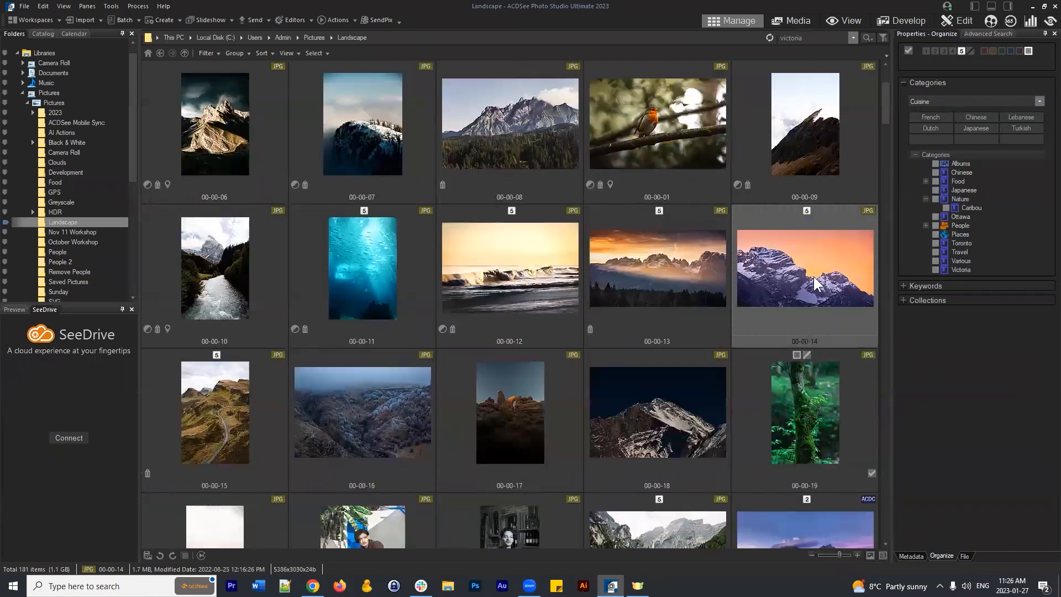
pyautogui.click(946, 208)
pyautogui.click(935, 198)
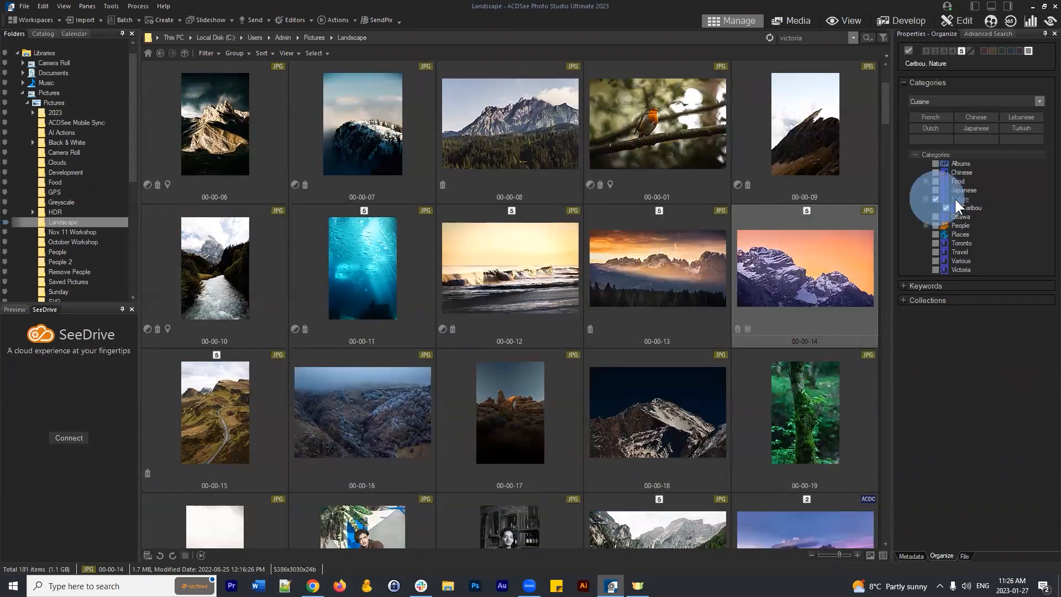
pyautogui.click(936, 198)
pyautogui.click(563, 310)
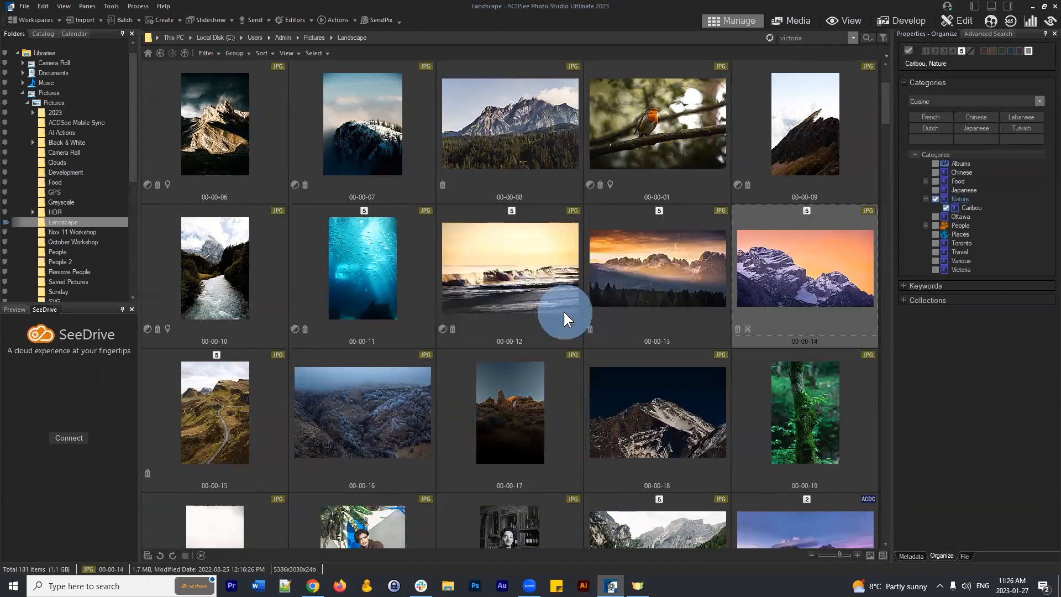
# - Browse the catalog by the Caribou subcategory and its parent Nature category, and select the mountain photo under Caribou
pyautogui.click(44, 34)
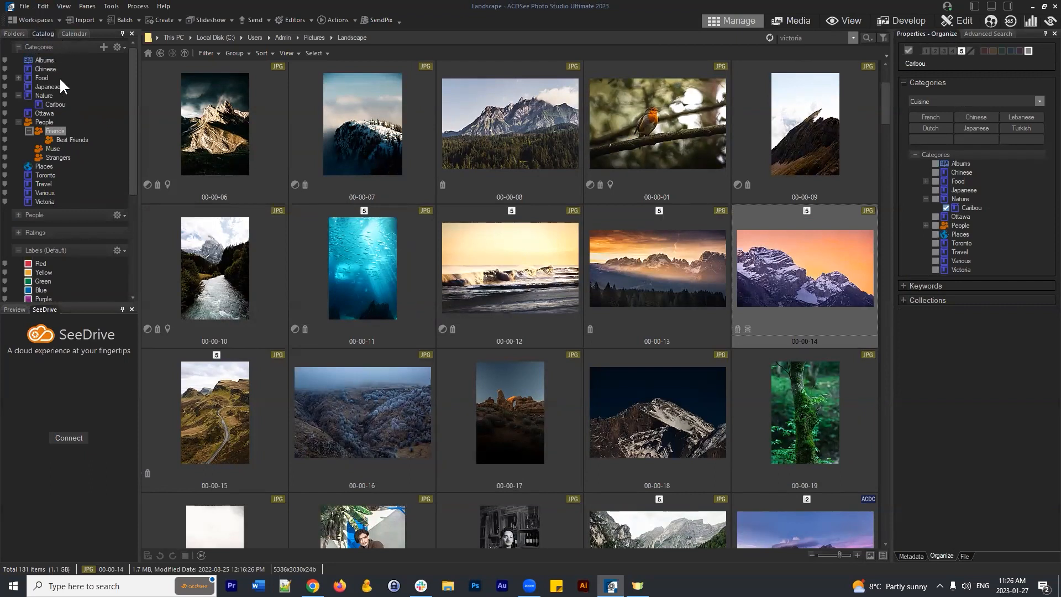
pyautogui.click(55, 104)
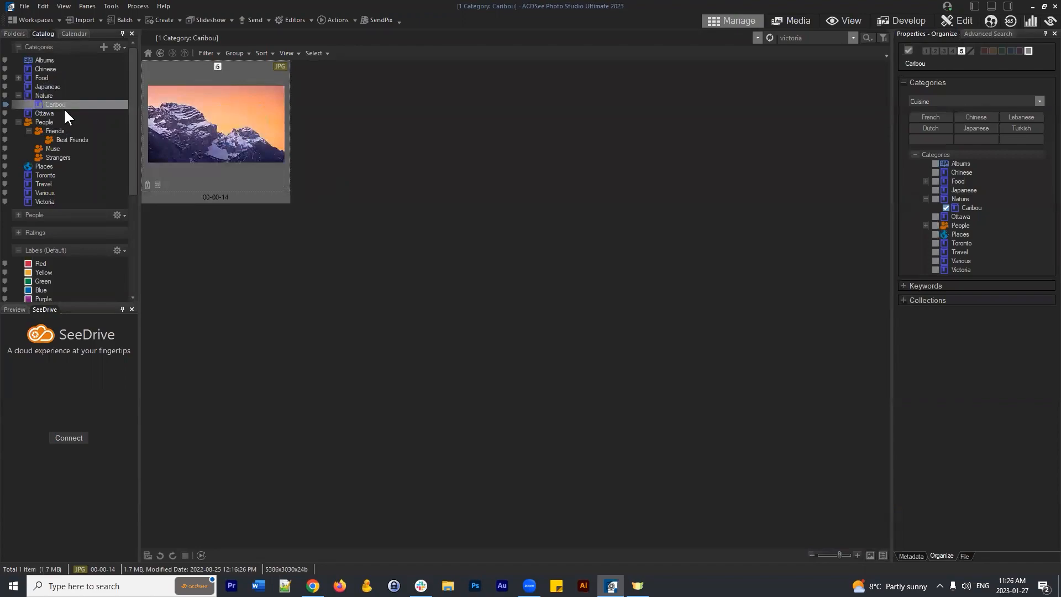
pyautogui.click(43, 95)
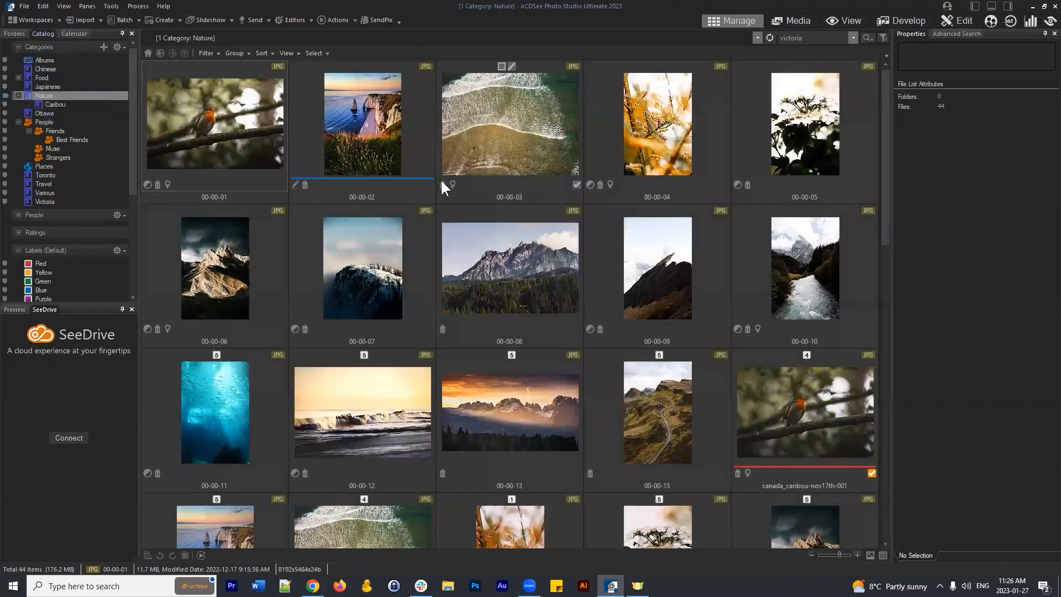
pyautogui.scroll(-5, 496, 196)
pyautogui.scroll(8, 531, 220)
pyautogui.click(57, 104)
pyautogui.click(211, 120)
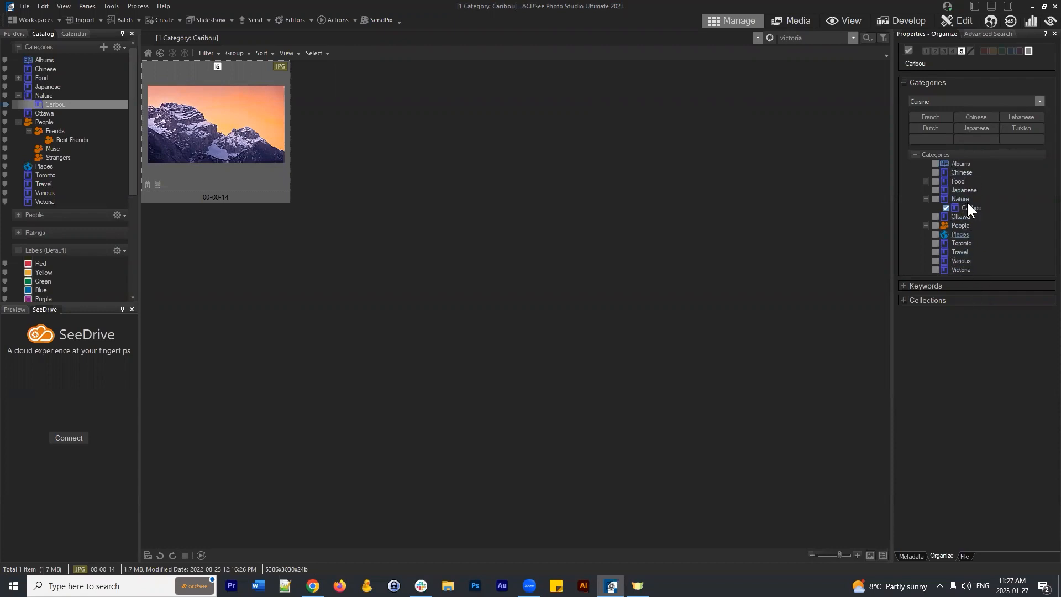
# - Review the quick keyword sets and the quick category sets available for the selected mountain photo
pyautogui.click(904, 82)
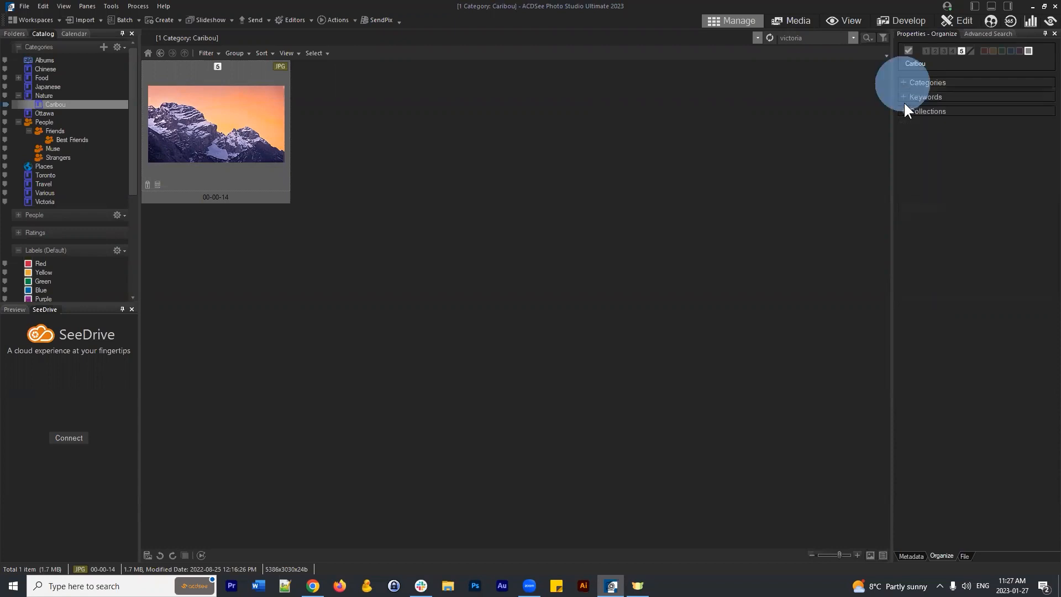
pyautogui.click(904, 97)
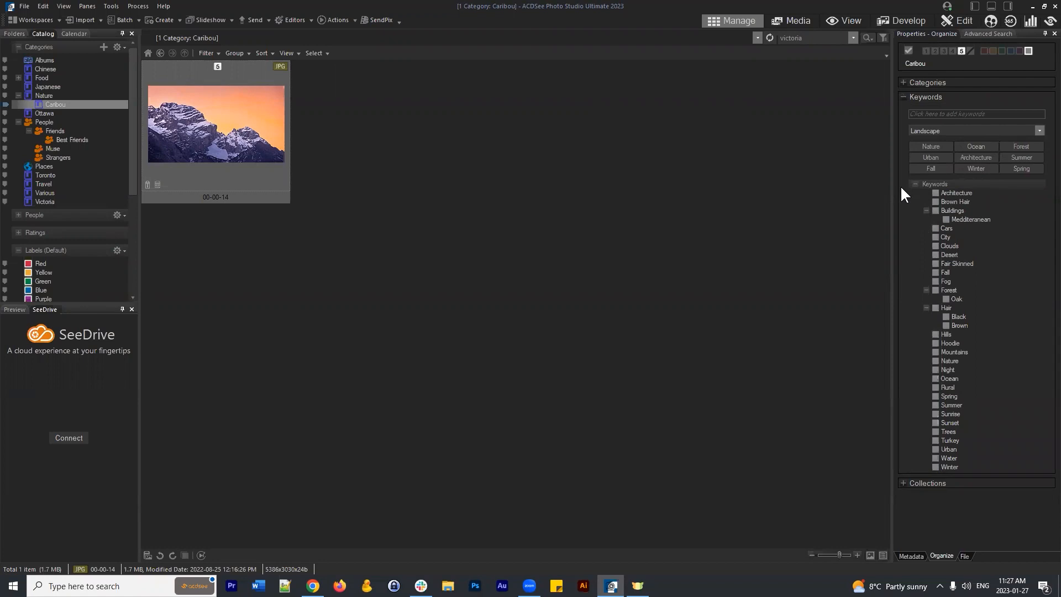
pyautogui.click(1039, 130)
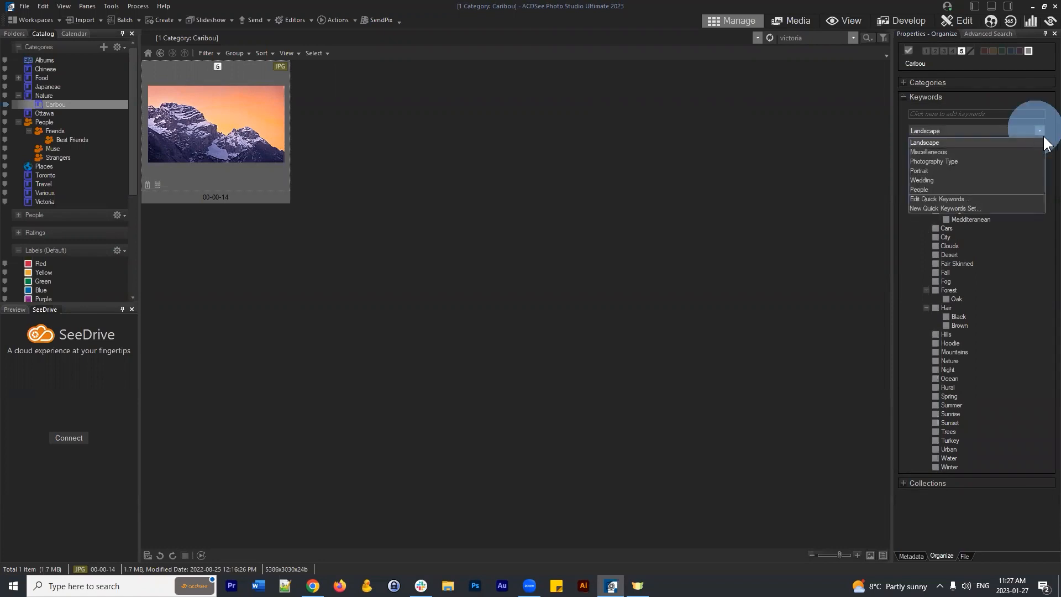
pyautogui.click(1040, 130)
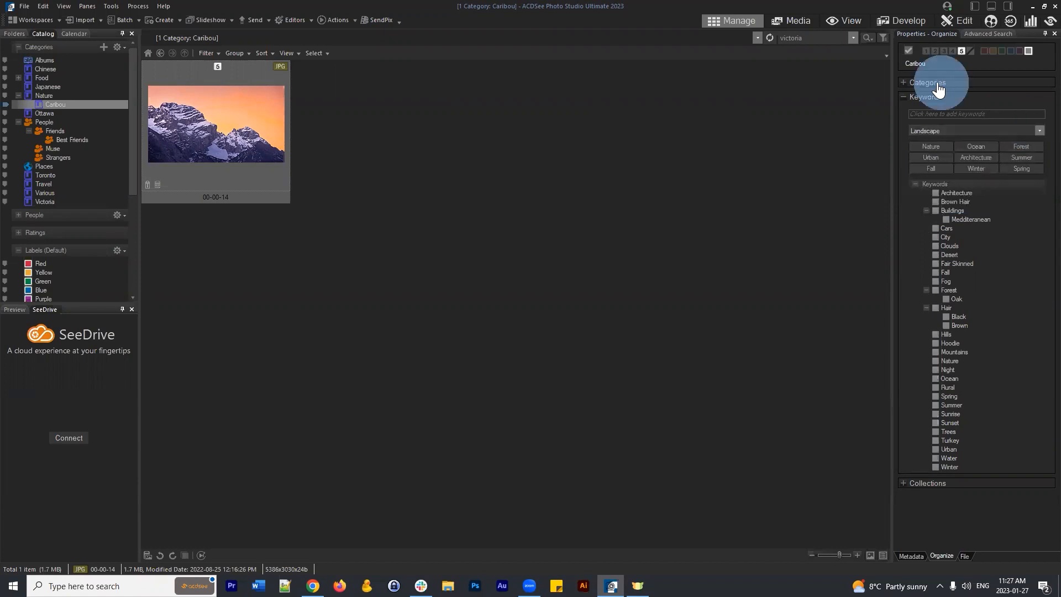
pyautogui.click(938, 88)
pyautogui.click(1040, 101)
pyautogui.click(1039, 102)
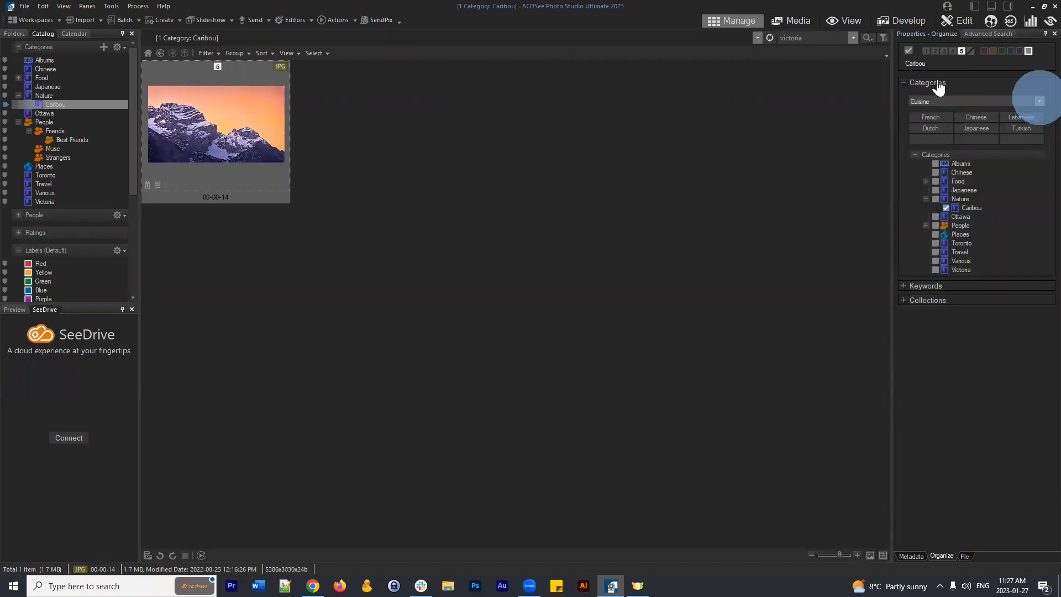
# - Switch the quick keywords through the Portrait and Landscape sets, ending with the Wedding set
pyautogui.click(906, 82)
pyautogui.click(906, 96)
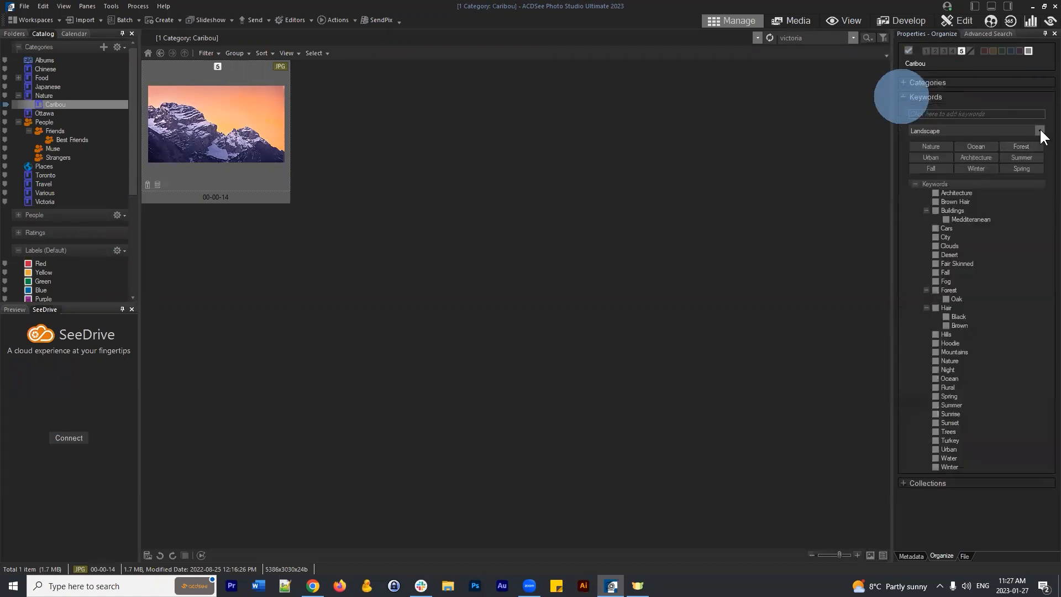
pyautogui.click(1039, 131)
pyautogui.click(934, 172)
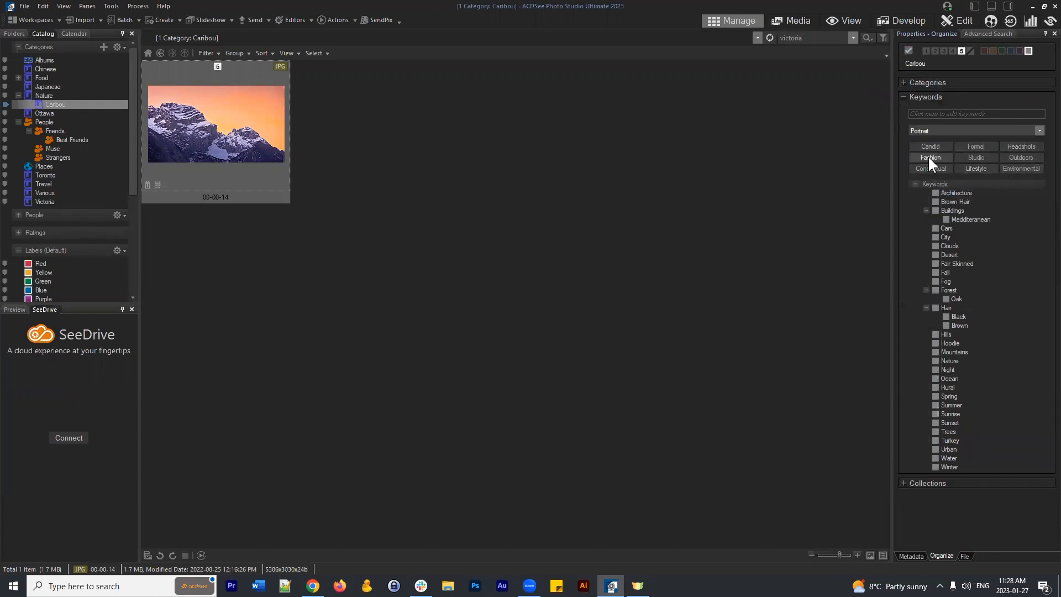
pyautogui.click(1039, 131)
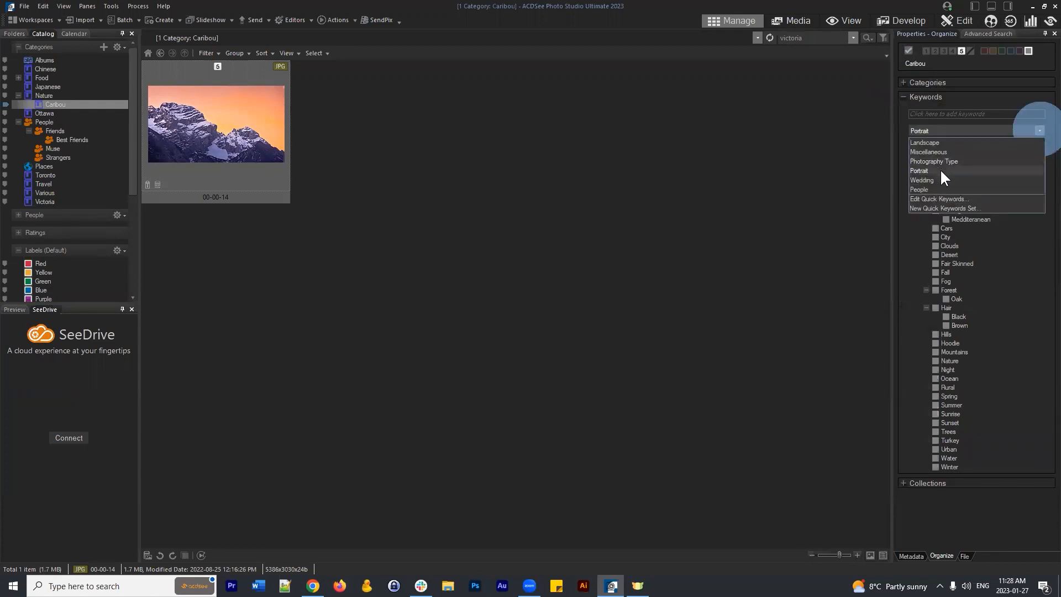
pyautogui.click(934, 141)
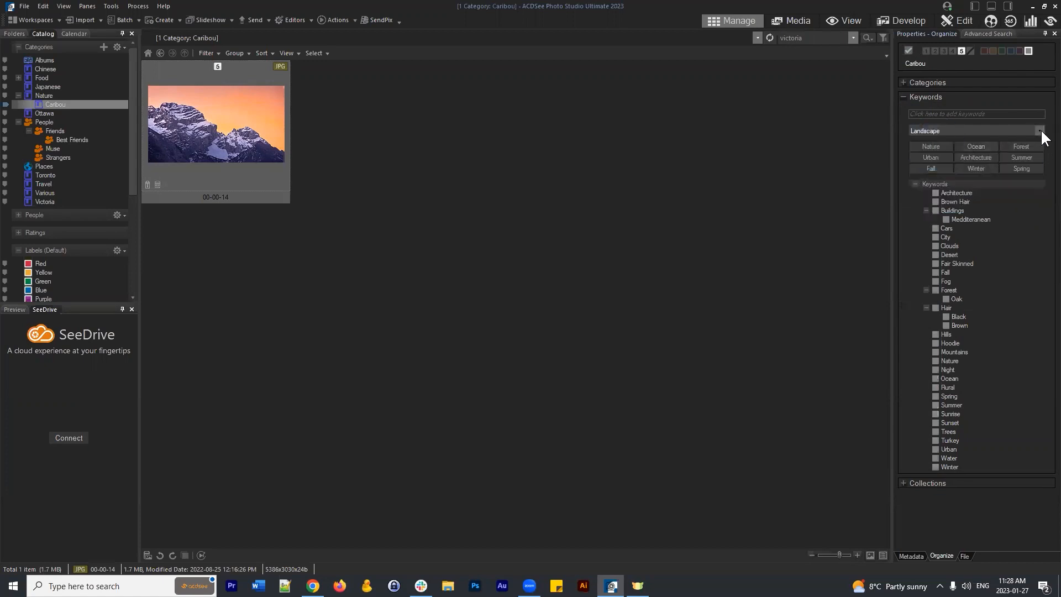
pyautogui.click(1040, 130)
pyautogui.click(944, 180)
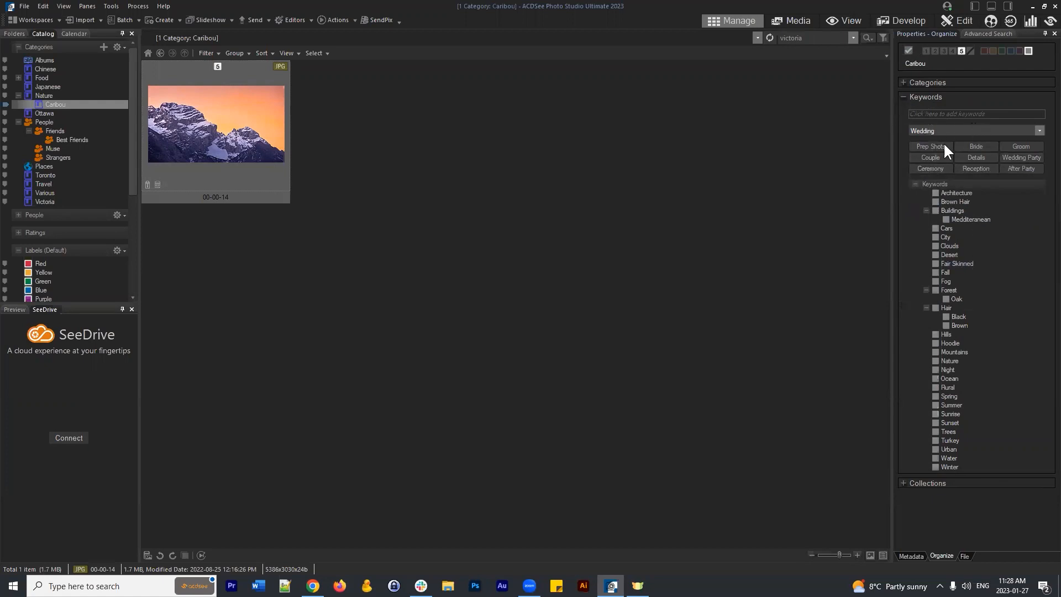
# - Collapse and re-expand the keyword tree, and assign the Prep Shots quick keyword to the mountain photo
pyautogui.click(916, 184)
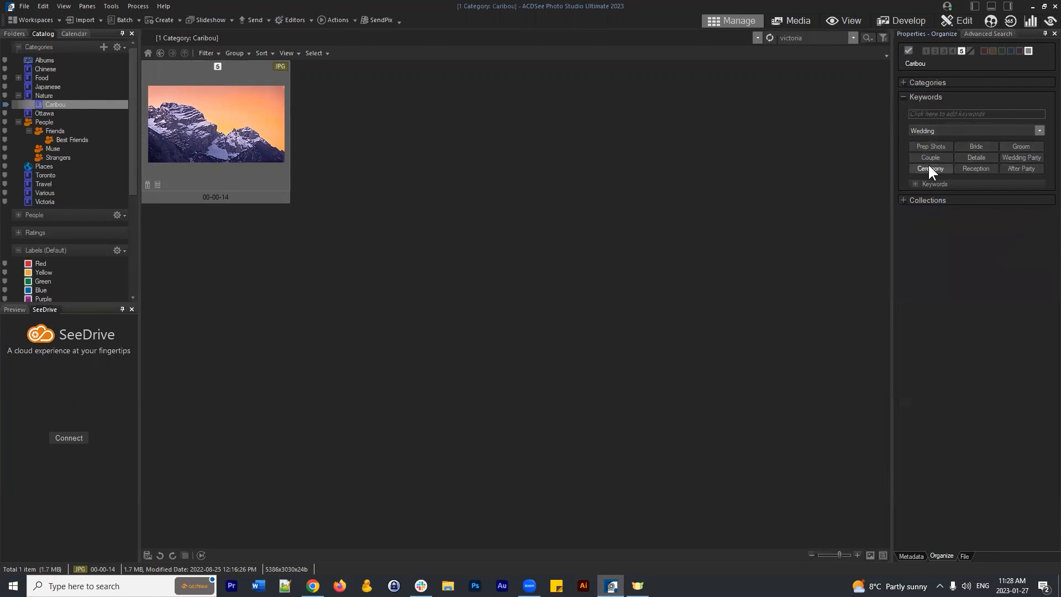
pyautogui.click(917, 183)
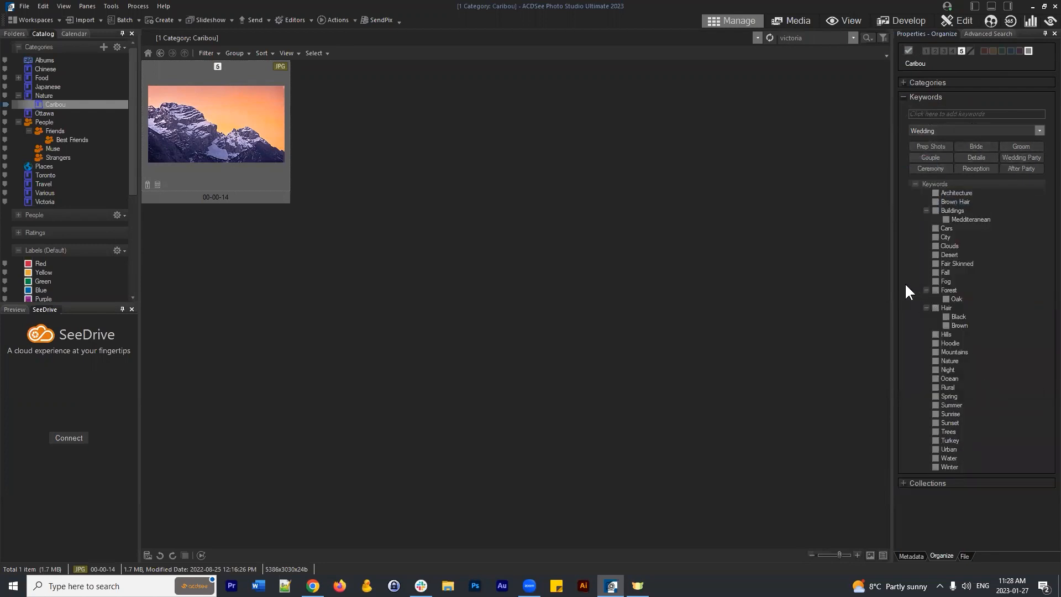
pyautogui.click(930, 144)
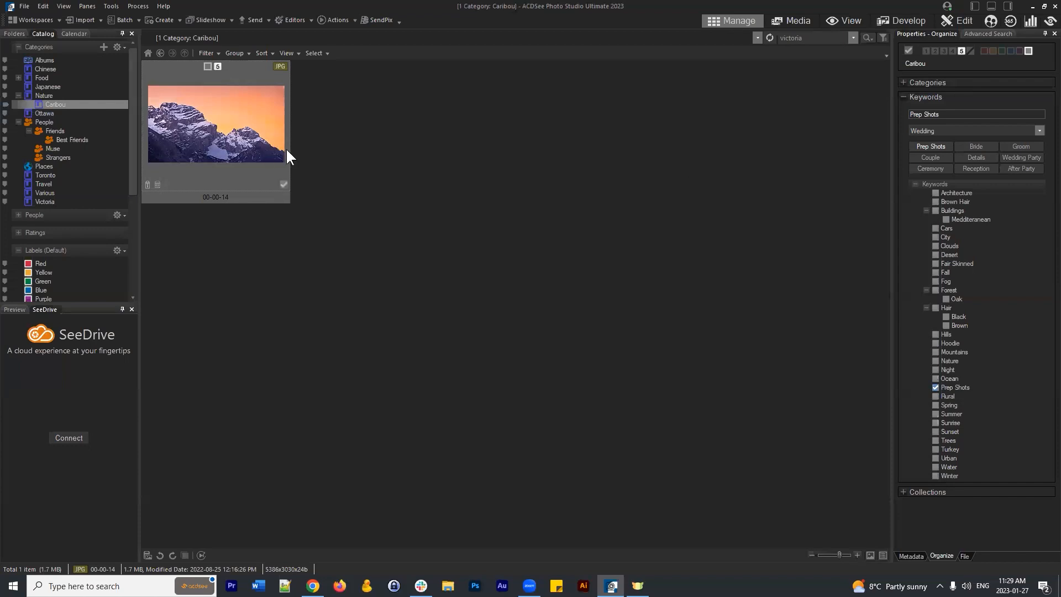
# - Filter the file list to uncategorized images and open the Landscape folder with that filter applied
pyautogui.click(15, 34)
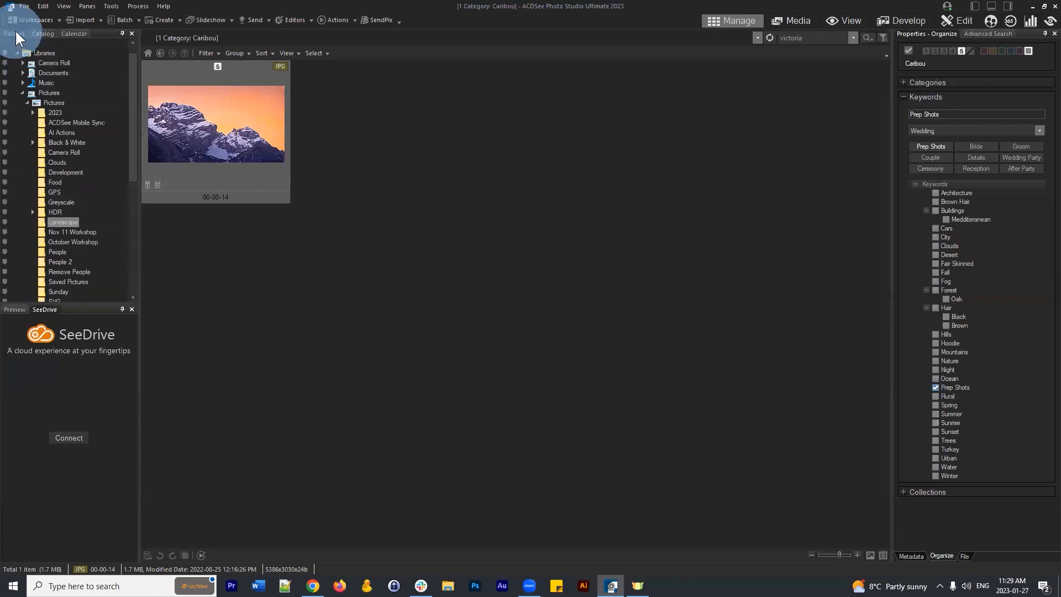
pyautogui.click(350, 190)
pyautogui.click(282, 53)
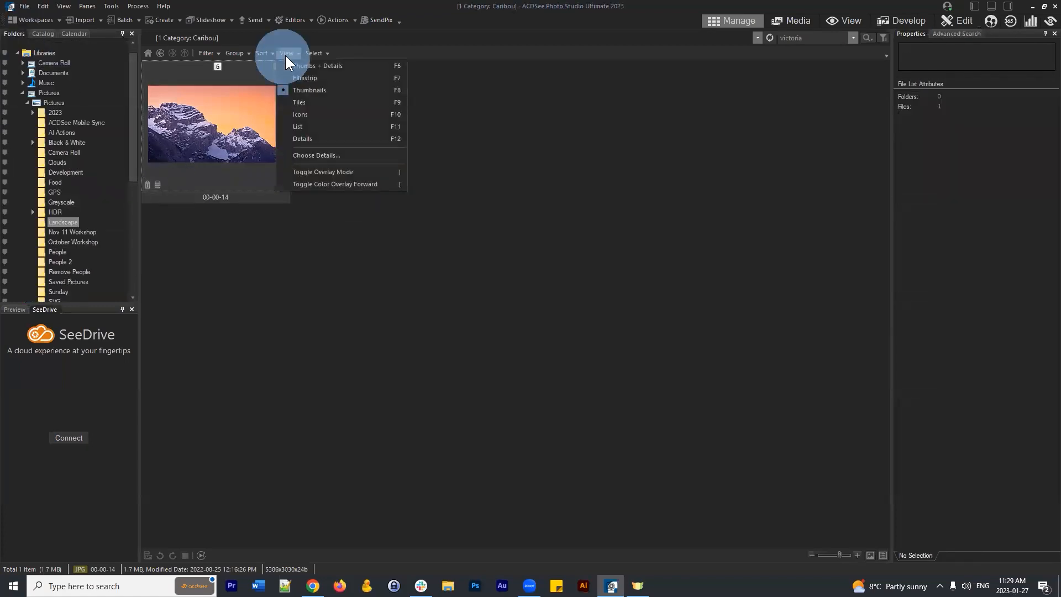
pyautogui.moveTo(267, 52)
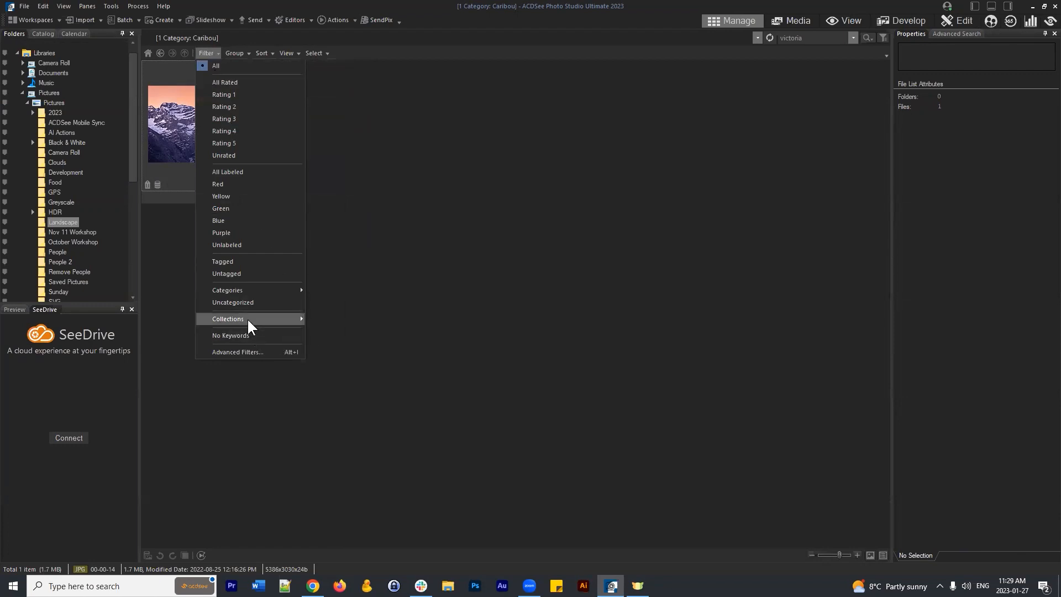
pyautogui.click(243, 303)
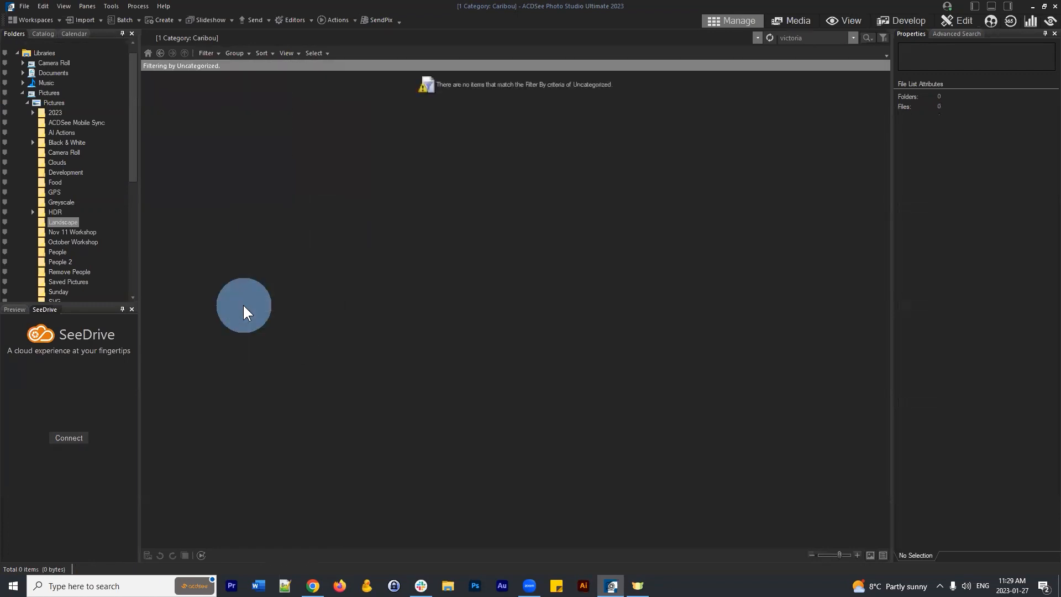
pyautogui.scroll(1, 72, 129)
pyautogui.click(67, 234)
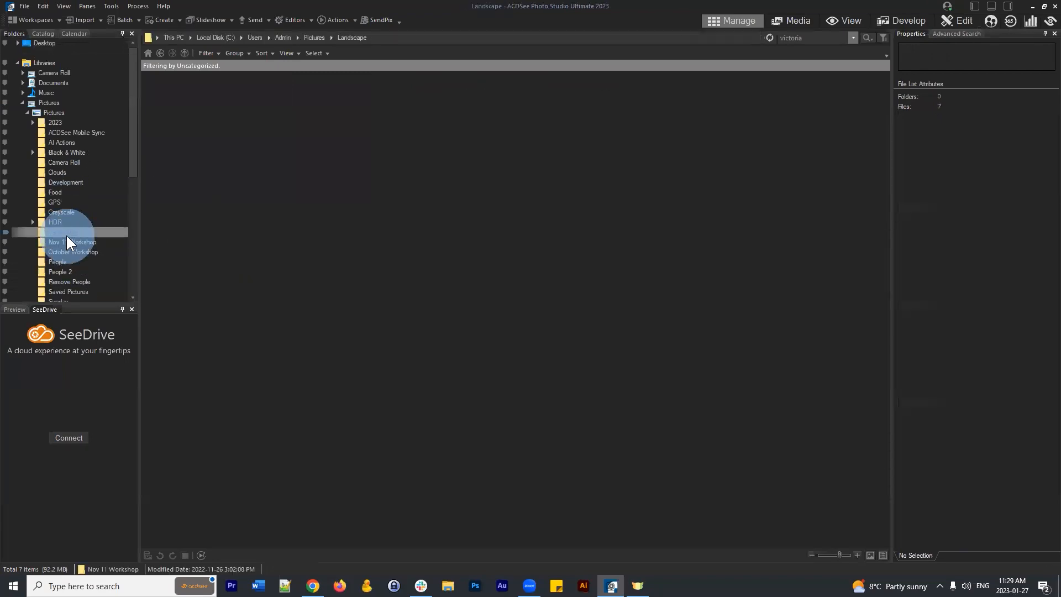
pyautogui.click(209, 53)
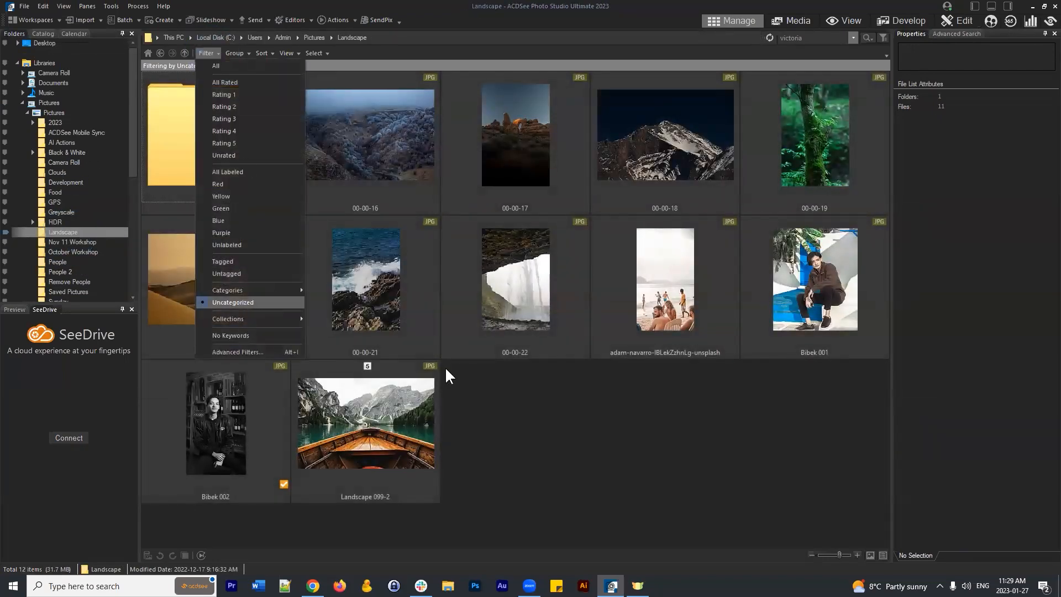
# - Select all uncategorized images from 00-00-16 through Landscape 099-2, and clear the selection
pyautogui.click(553, 429)
pyautogui.click(352, 132)
pyautogui.click(531, 298)
pyautogui.click(355, 166)
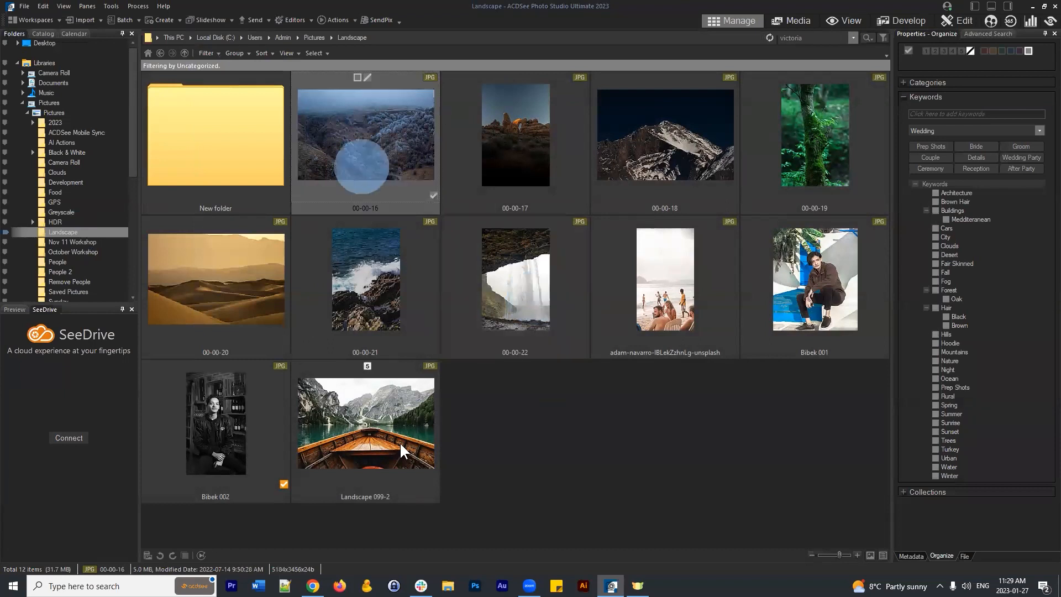
pyautogui.keyDown('shift'); pyautogui.click(397, 443); pyautogui.keyUp('shift')
pyautogui.click(210, 53)
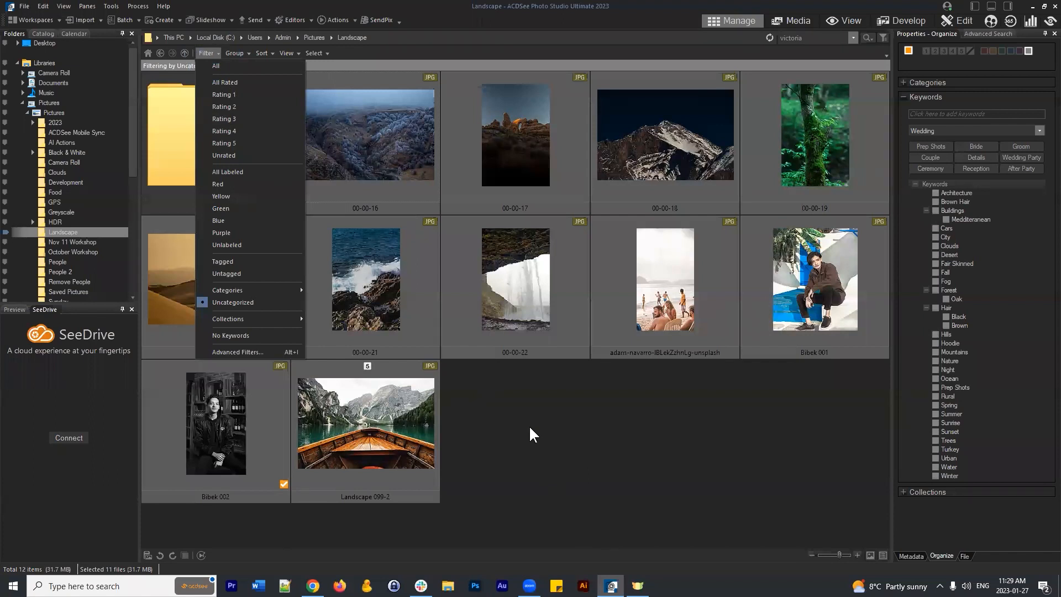
pyautogui.click(518, 440)
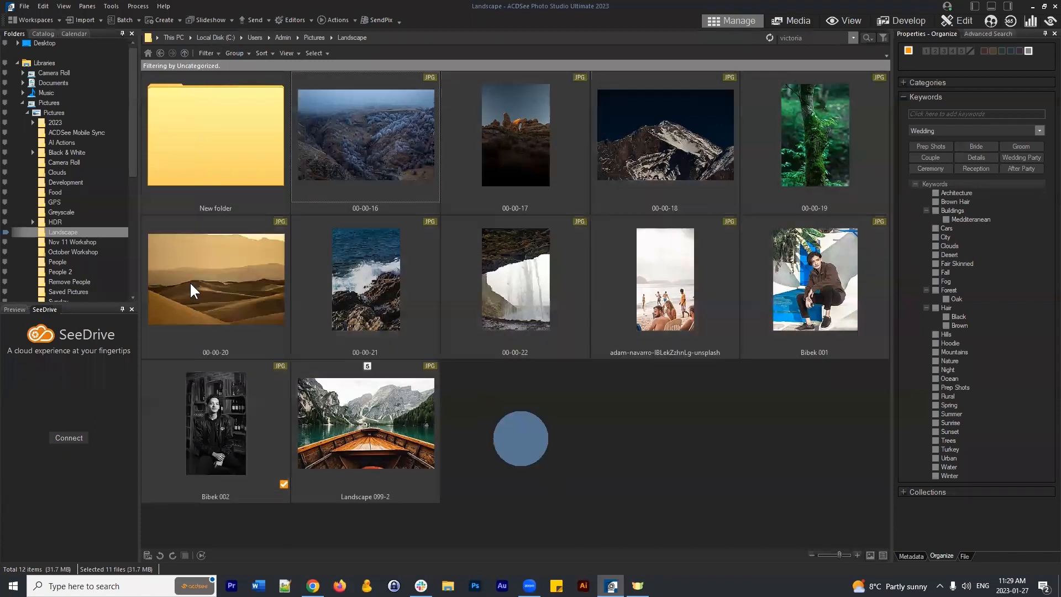
# - Locate the Uncategorized entry among the catalog's special items
pyautogui.click(37, 34)
pyautogui.scroll(-1, 82, 194)
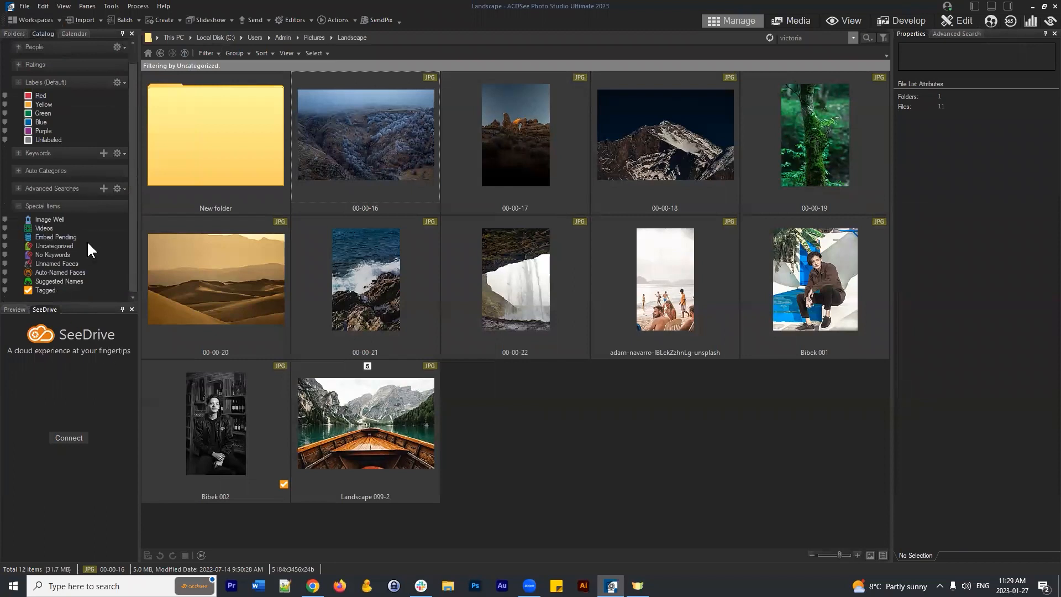
pyautogui.click(66, 244)
pyautogui.click(611, 316)
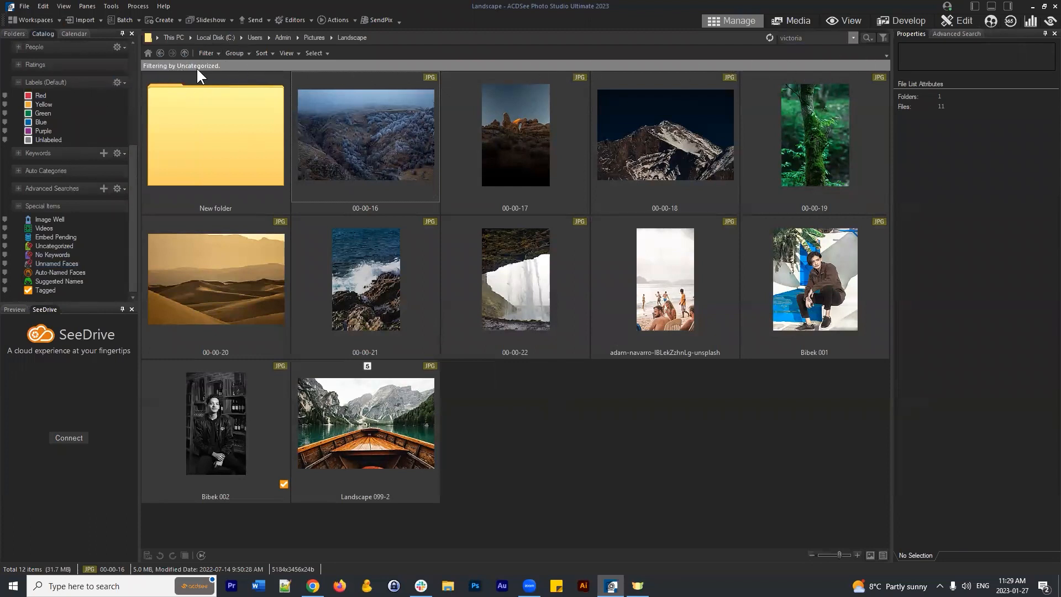
# - Keep the Uncategorized filter on the Landscape folder and look over the filtering and grouping options
pyautogui.click(207, 53)
pyautogui.click(227, 299)
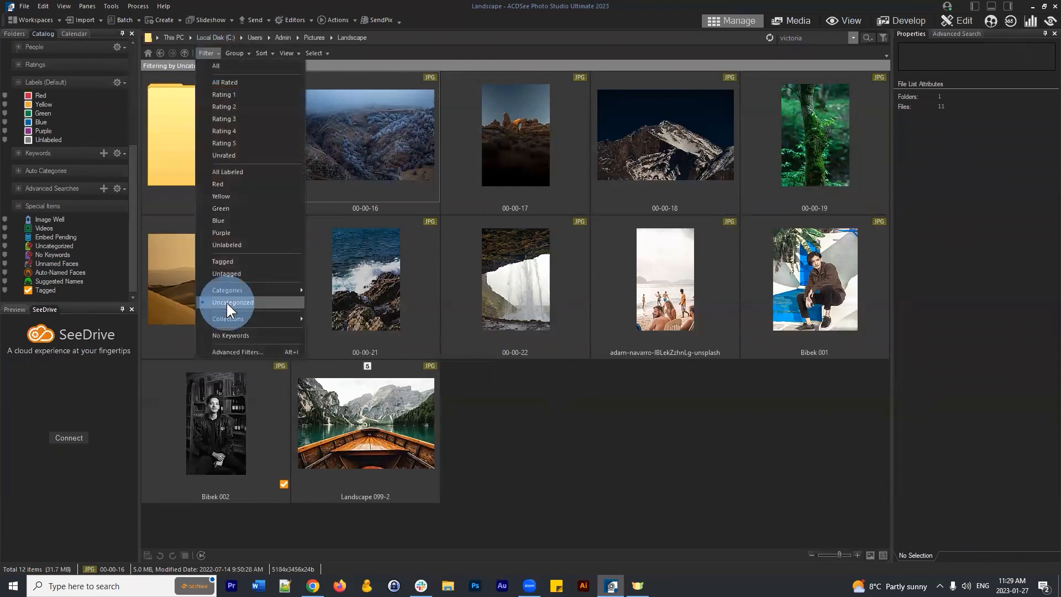
pyautogui.click(208, 53)
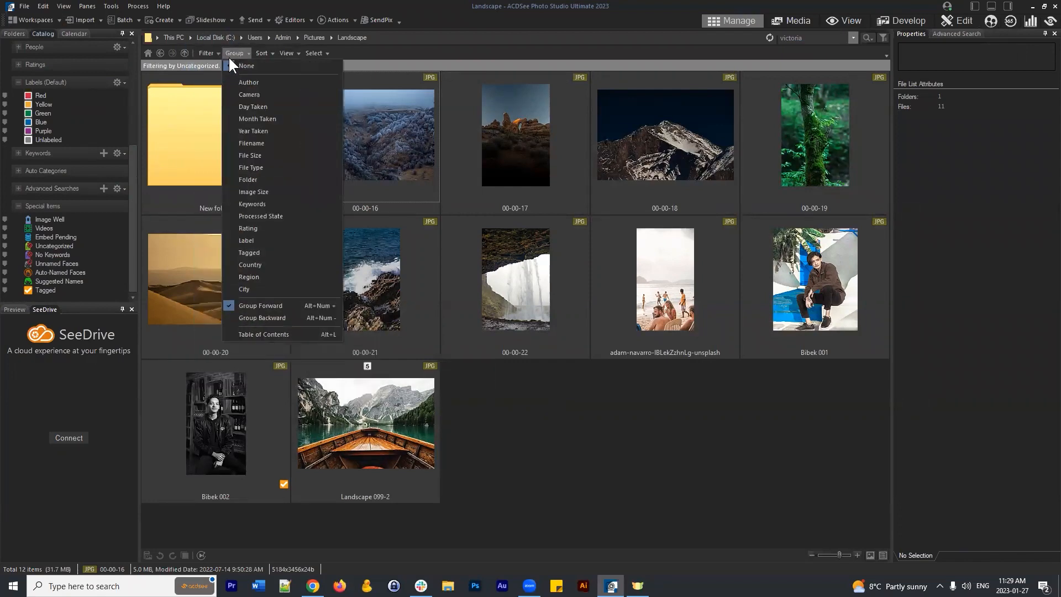
# - Remove the Uncategorized filter from the Landscape folder, list all uncategorized files in the catalog, and look through them
pyautogui.click(210, 65)
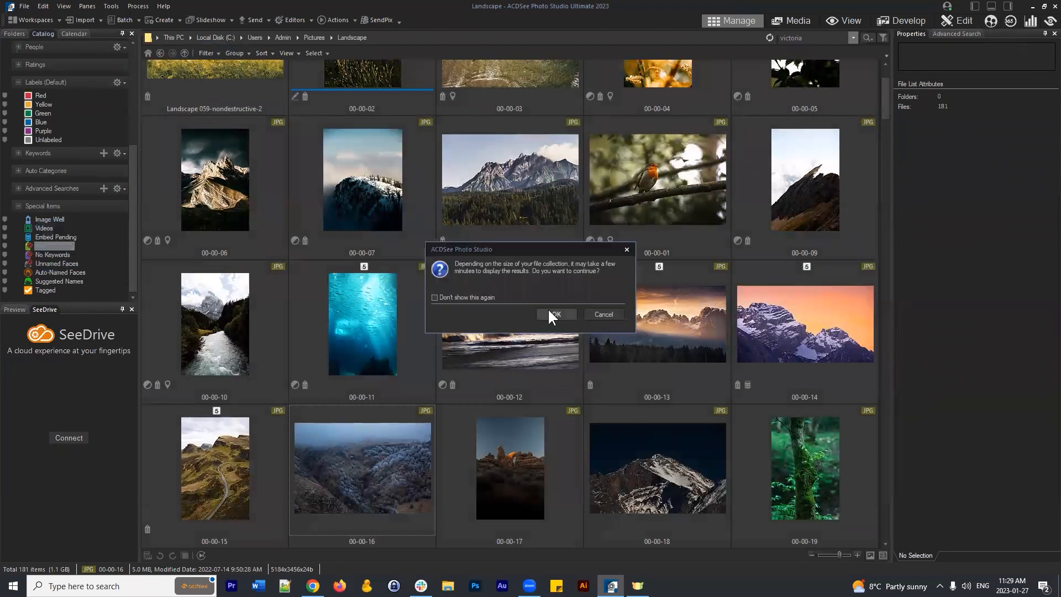
pyautogui.moveTo(519, 245); pyautogui.dragTo(449, 215)
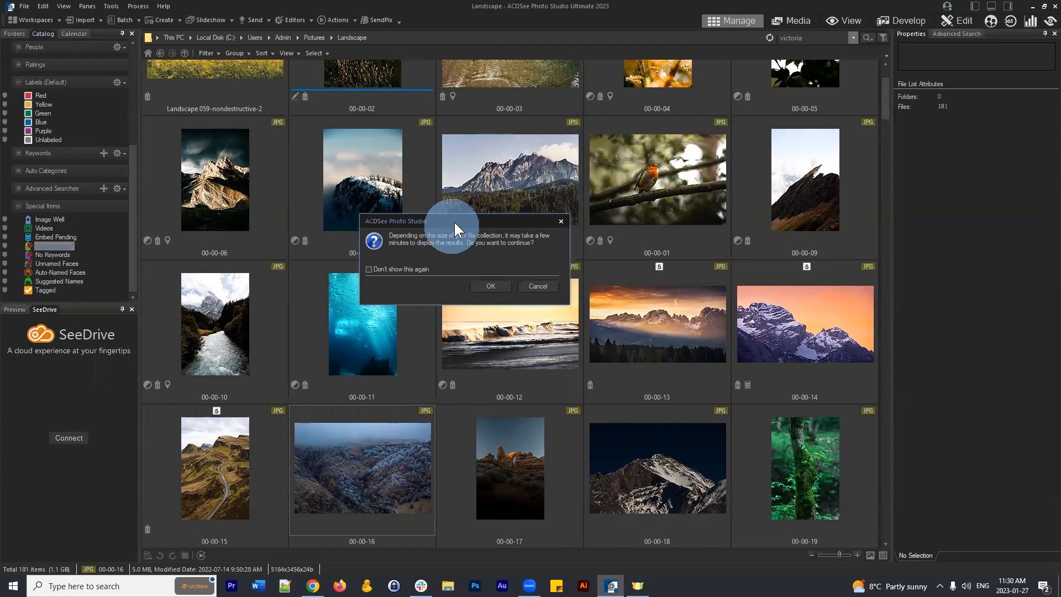
pyautogui.moveTo(453, 221); pyautogui.dragTo(484, 216)
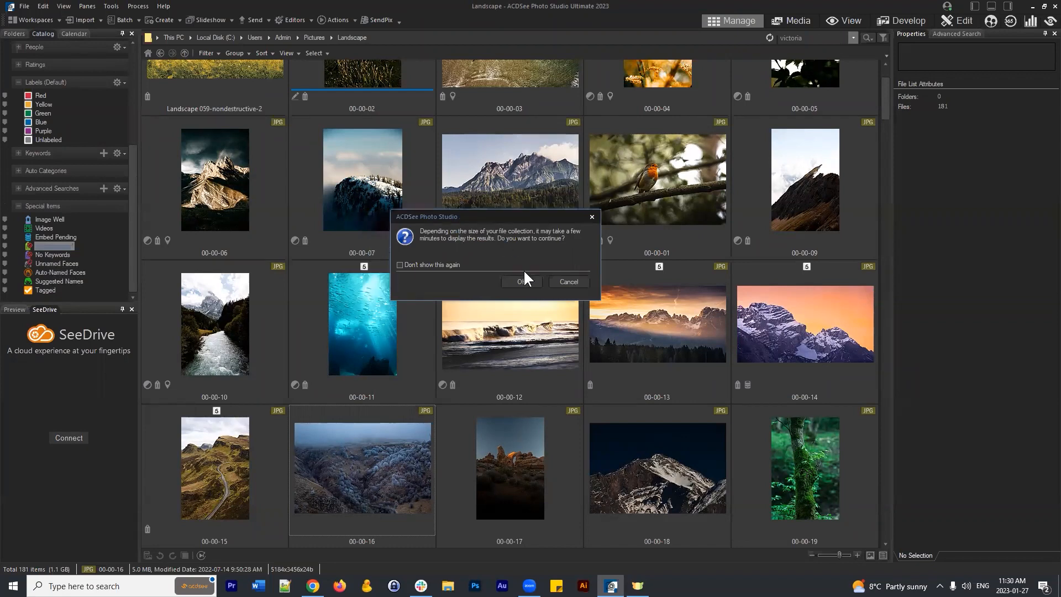
pyautogui.click(529, 285)
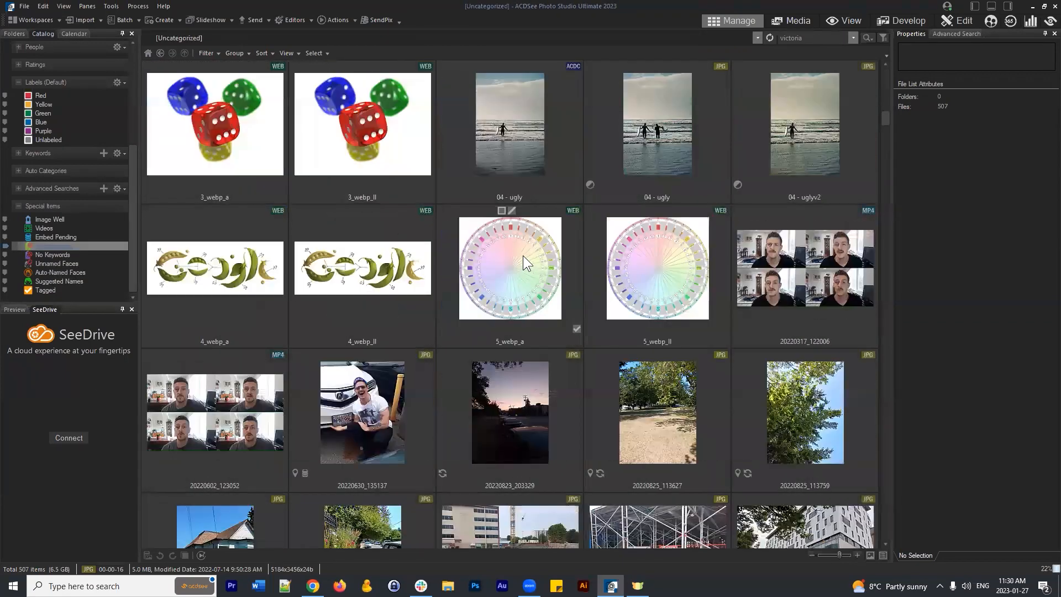
pyautogui.scroll(-15, 519, 251)
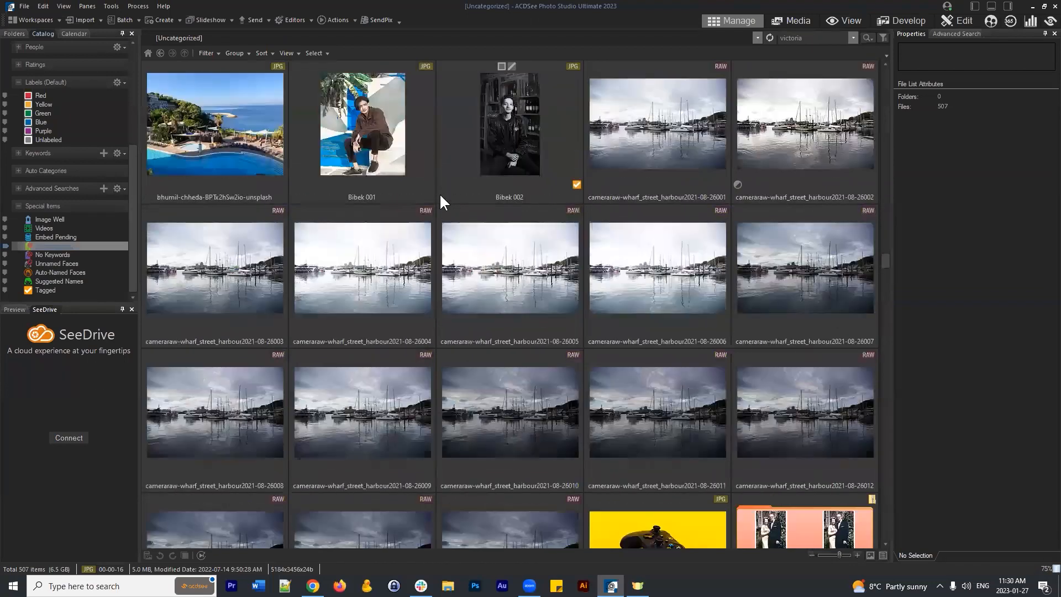
pyautogui.scroll(5, 443, 230)
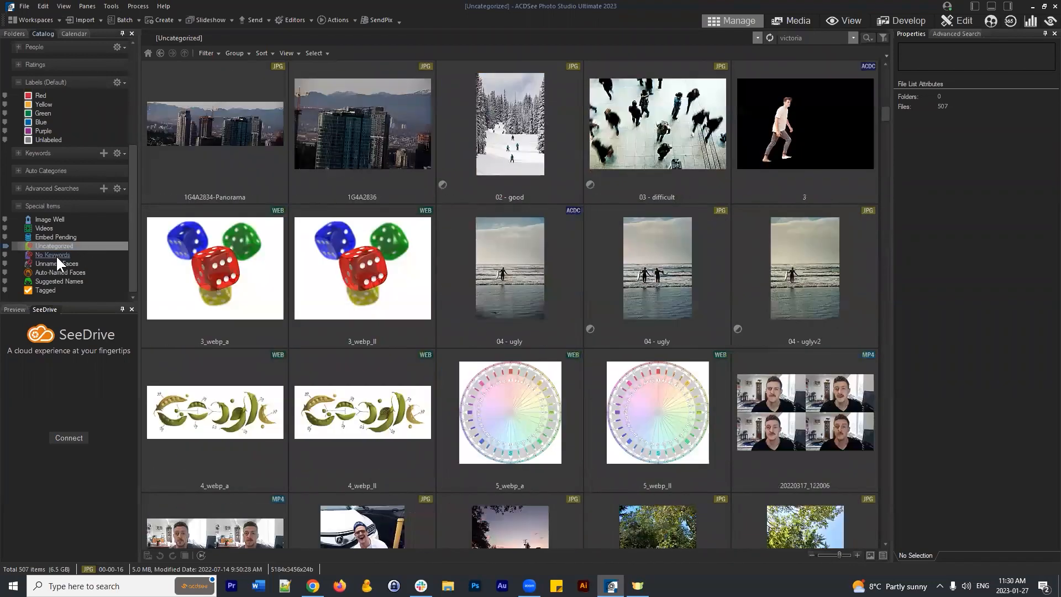
# - Request the catalog's No Keywords files, cancel the request, and return to the start of the uncategorized files
pyautogui.click(55, 257)
pyautogui.click(606, 316)
pyautogui.scroll(1, 78, 257)
pyautogui.scroll(-1, 75, 278)
pyautogui.scroll(10, 372, 236)
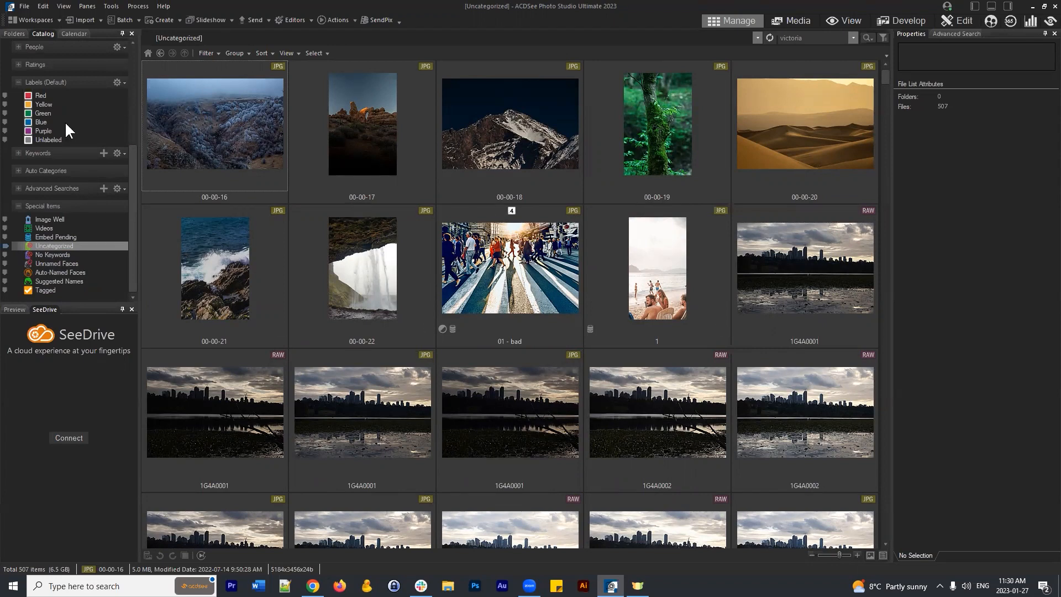
# - Open the Landscape folder, select image 00-00-02, and examine its keywords in the ACDSee metadata
pyautogui.click(14, 32)
pyautogui.click(67, 231)
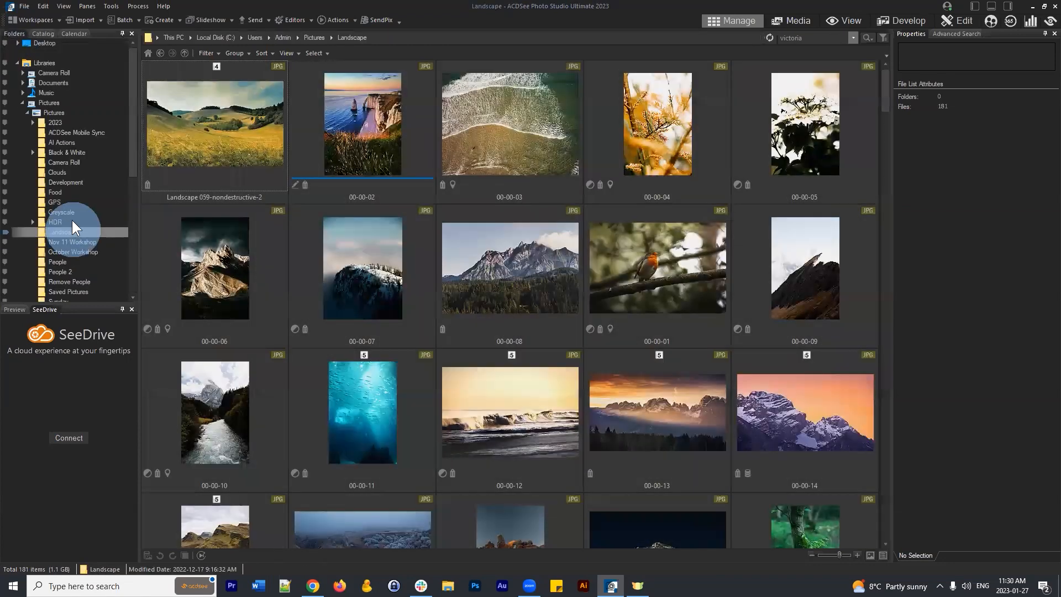
pyautogui.click(331, 142)
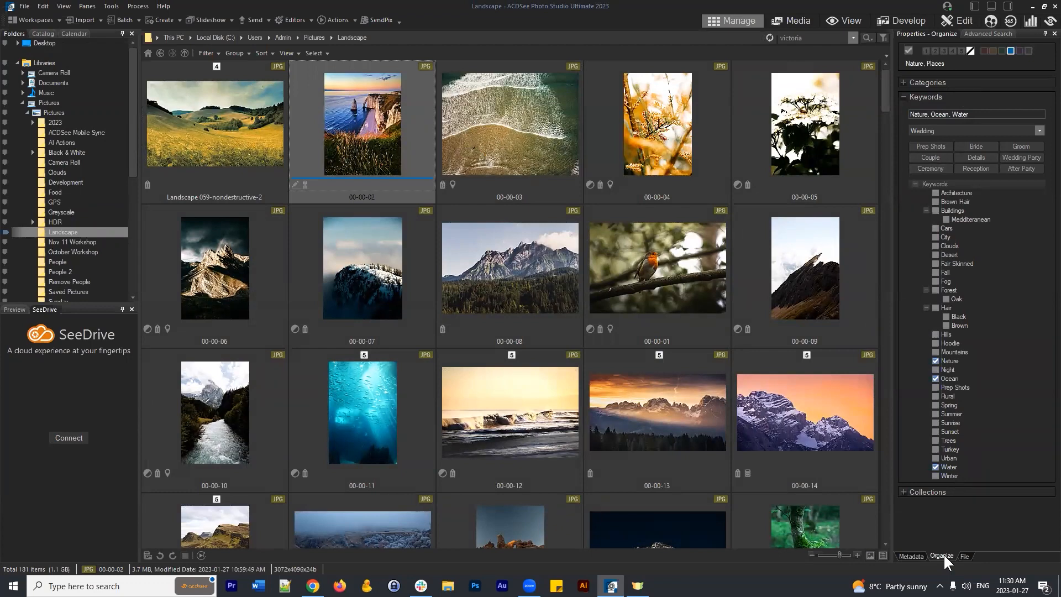
pyautogui.click(909, 556)
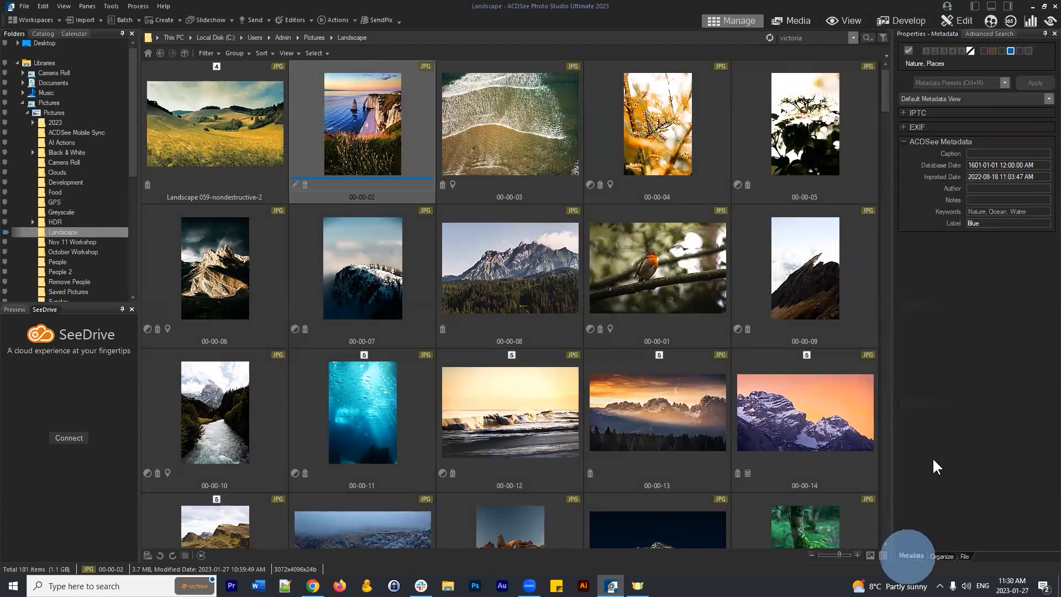
pyautogui.click(1029, 212)
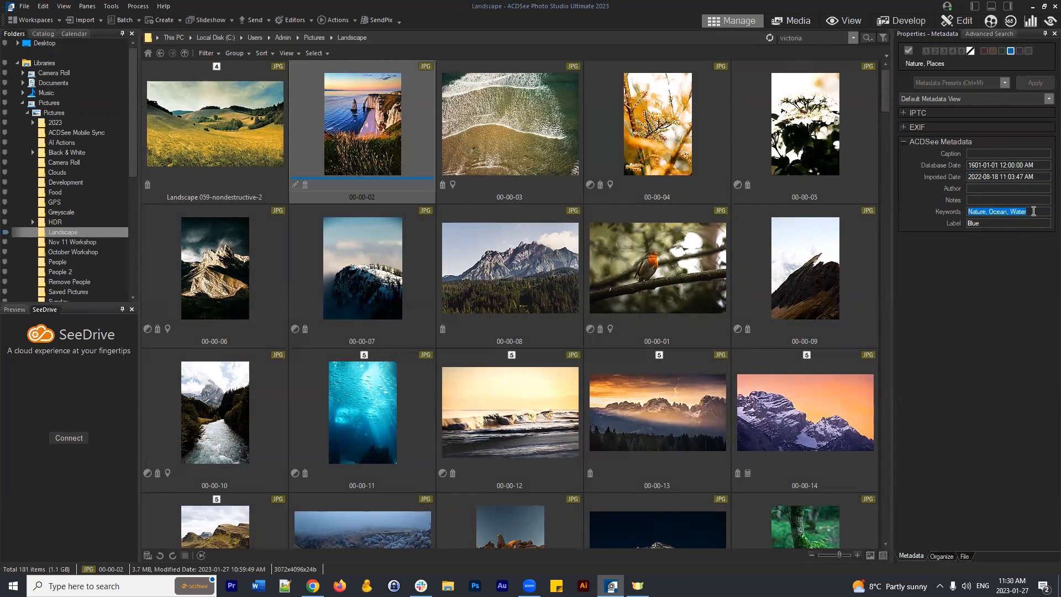
pyautogui.click(1029, 212)
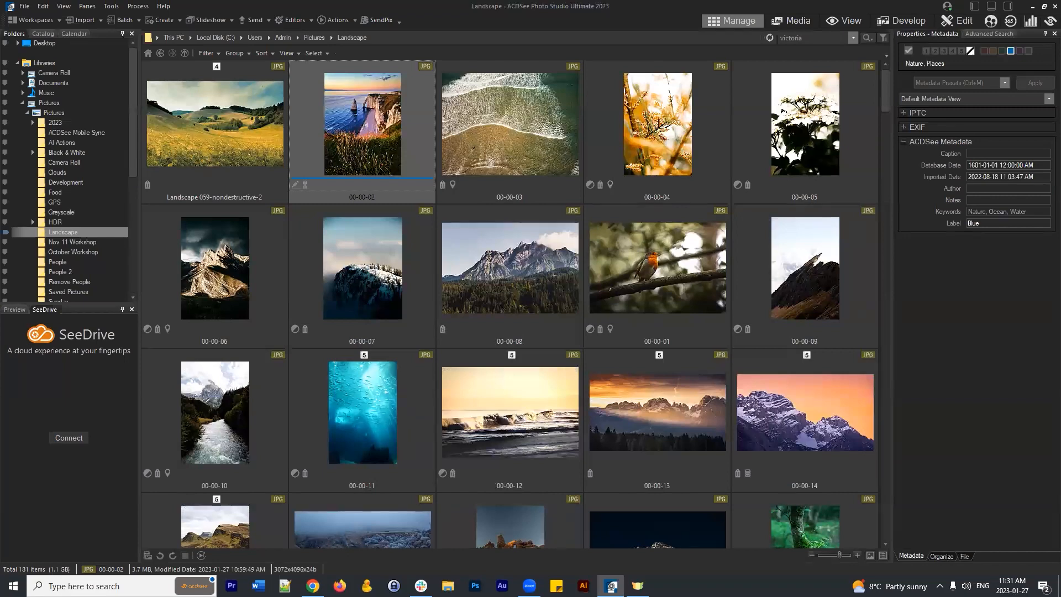
# - Set the rating of image 00-00-18 to 3 and look over the commands available for it
pyautogui.scroll(-8, 570, 211)
pyautogui.scroll(5, 676, 219)
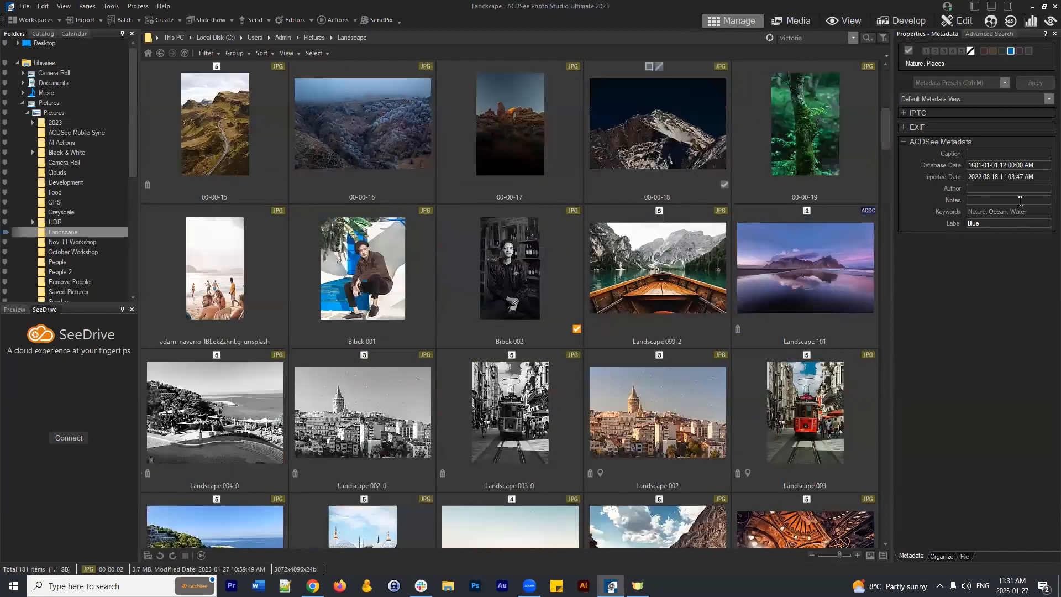
pyautogui.click(664, 155)
pyautogui.click(904, 142)
pyautogui.click(903, 142)
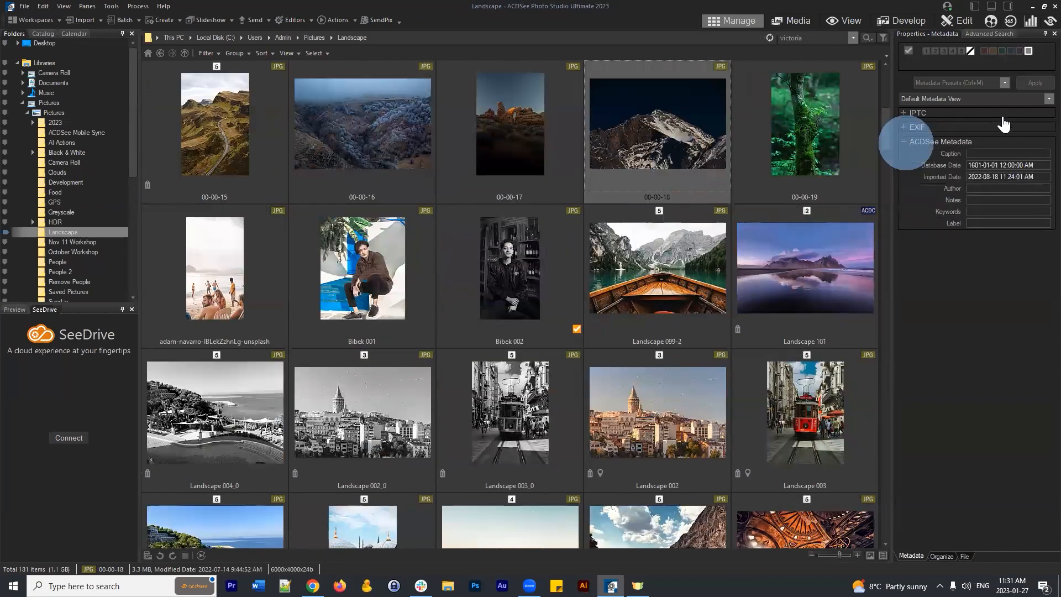
pyautogui.click(944, 51)
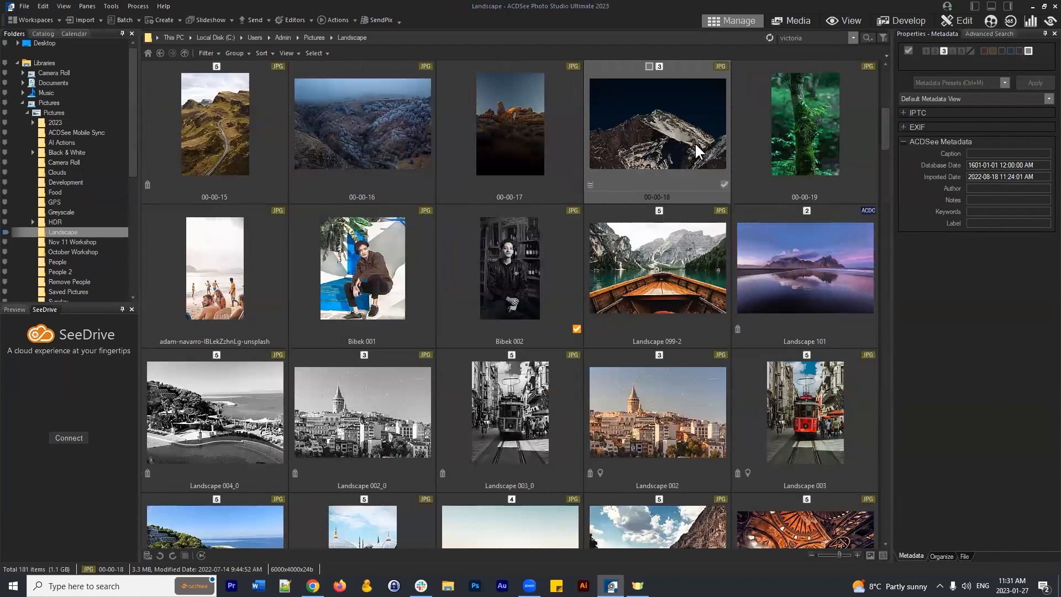
pyautogui.rightClick(639, 136)
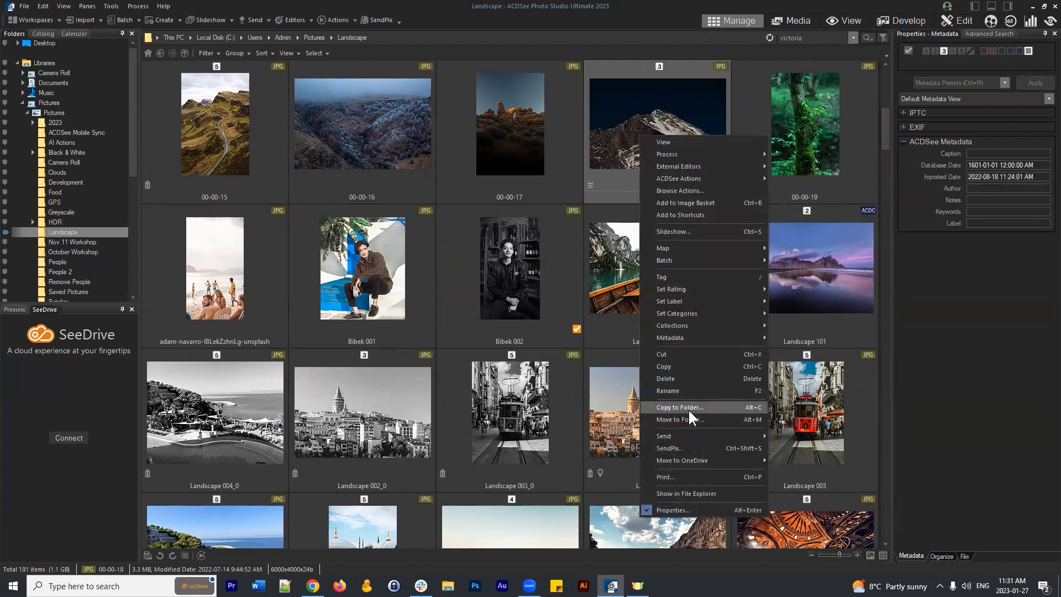
pyautogui.press('Escape')
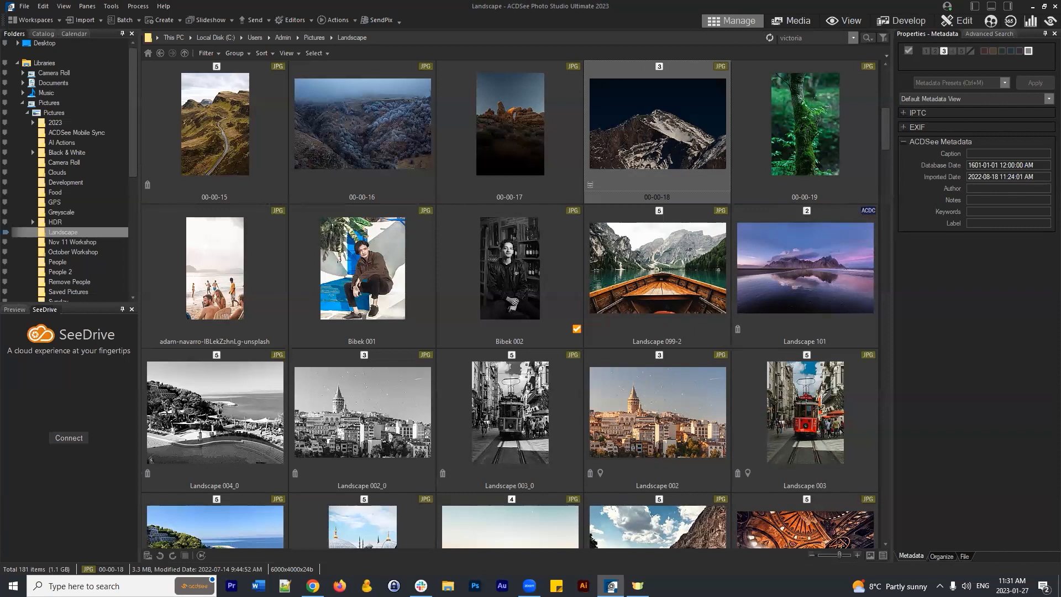
# - Switch to Media mode and browse the images grouped by year, from 2008 through 2022
pyautogui.click(791, 21)
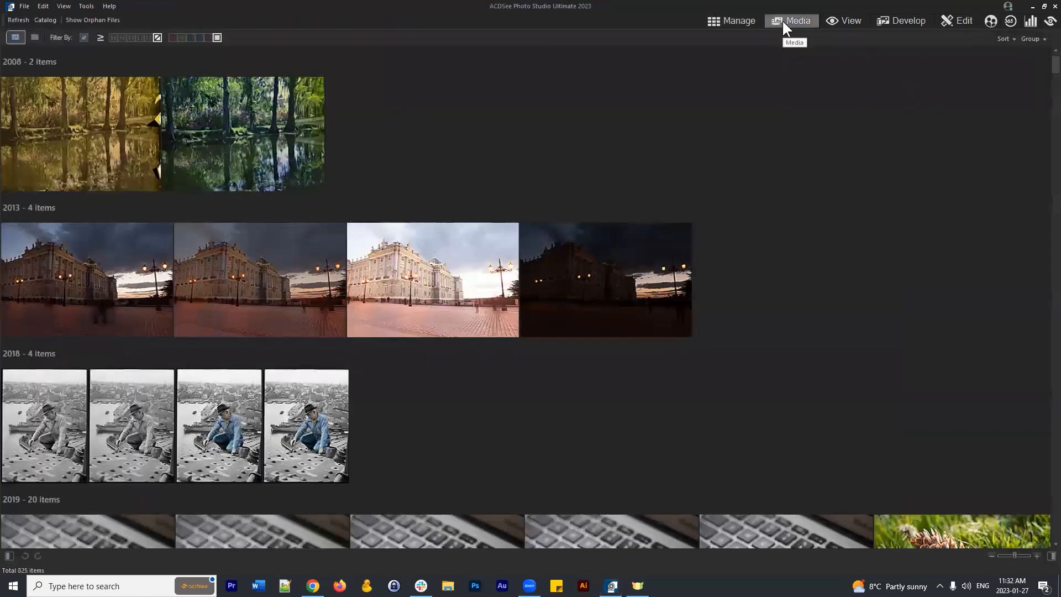
pyautogui.scroll(-3, 697, 188)
pyautogui.scroll(-5, 663, 197)
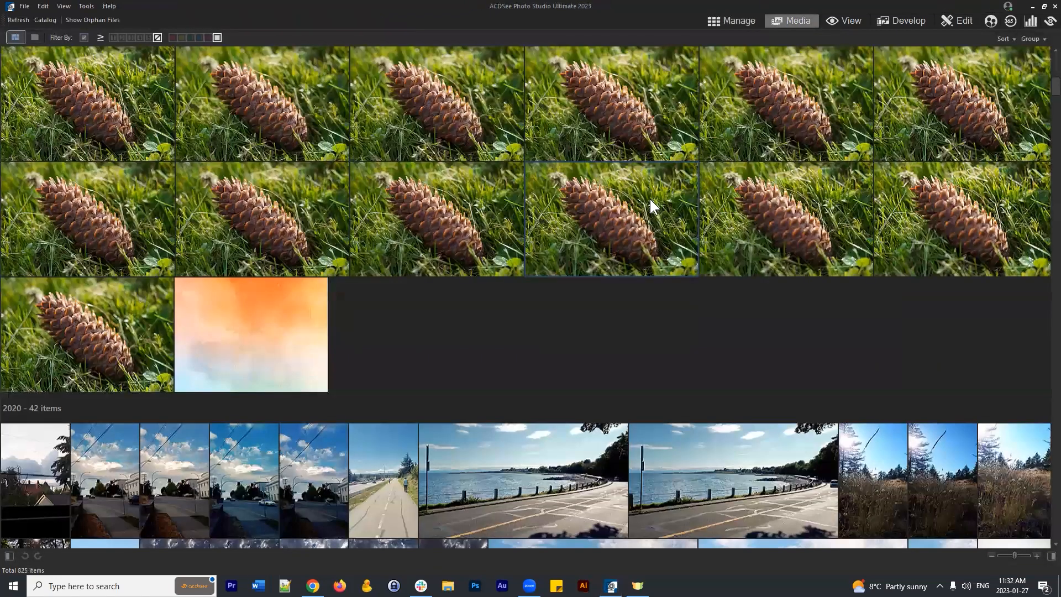
pyautogui.scroll(3, 641, 201)
pyautogui.scroll(4, 719, 163)
pyautogui.scroll(-8, 719, 155)
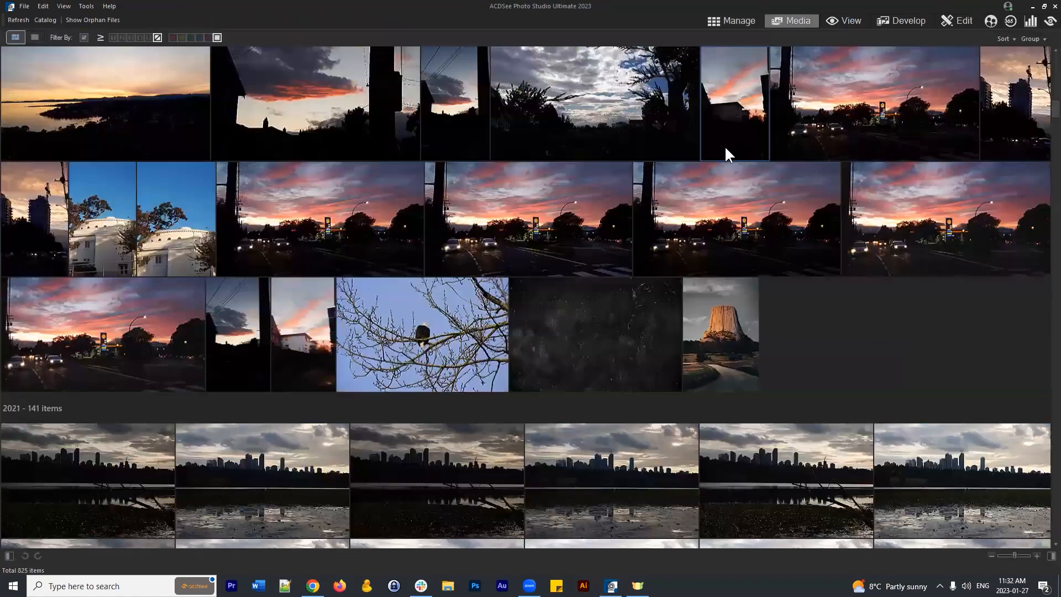
pyautogui.scroll(5, 829, 228)
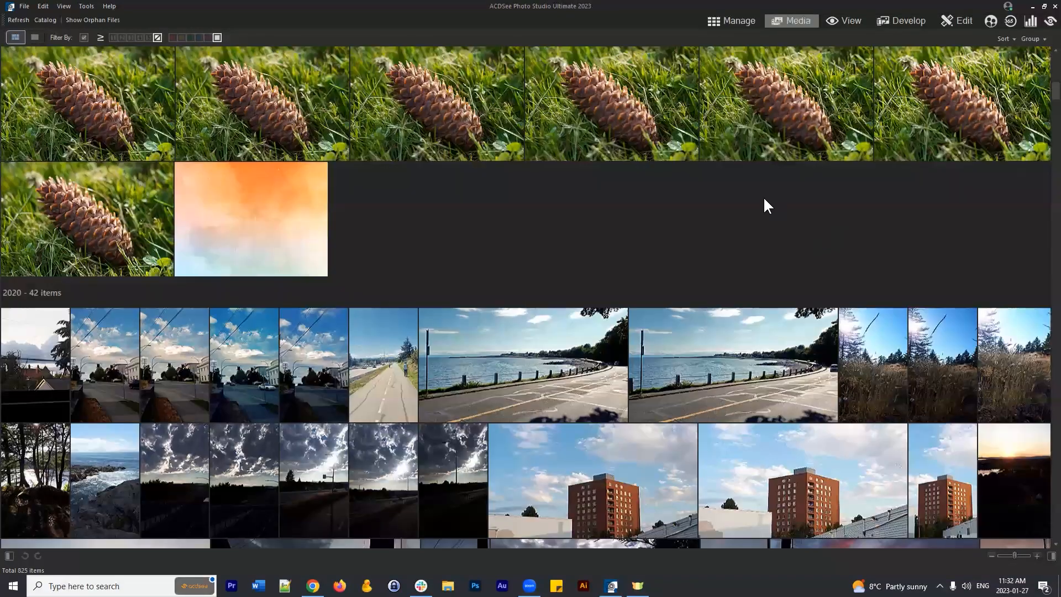
pyautogui.scroll(-3, 764, 197)
pyautogui.scroll(5, 725, 187)
pyautogui.scroll(-6, 715, 187)
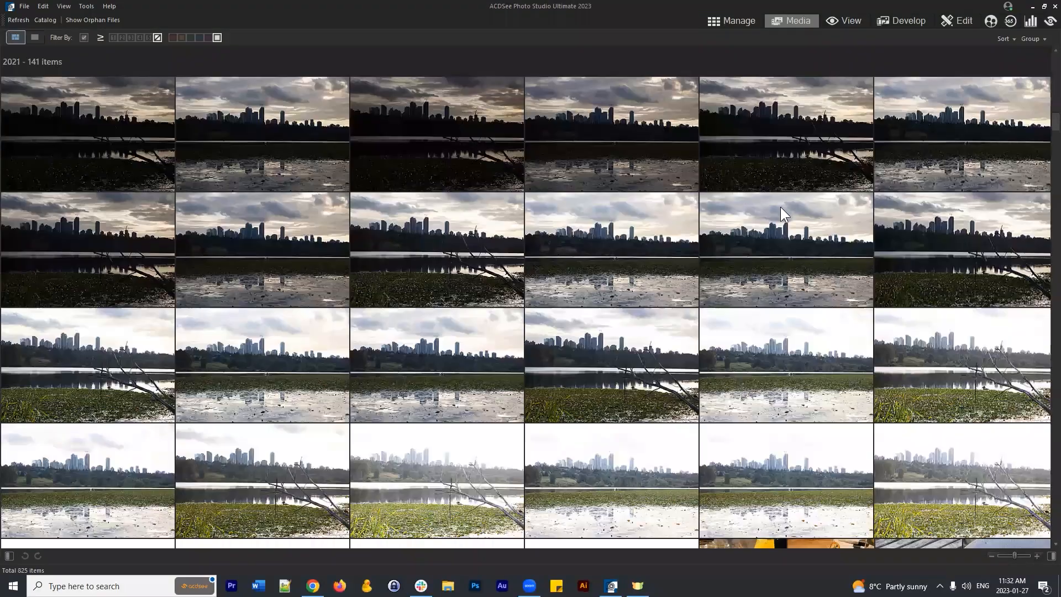
pyautogui.scroll(-4, 776, 211)
pyautogui.scroll(-12, 689, 203)
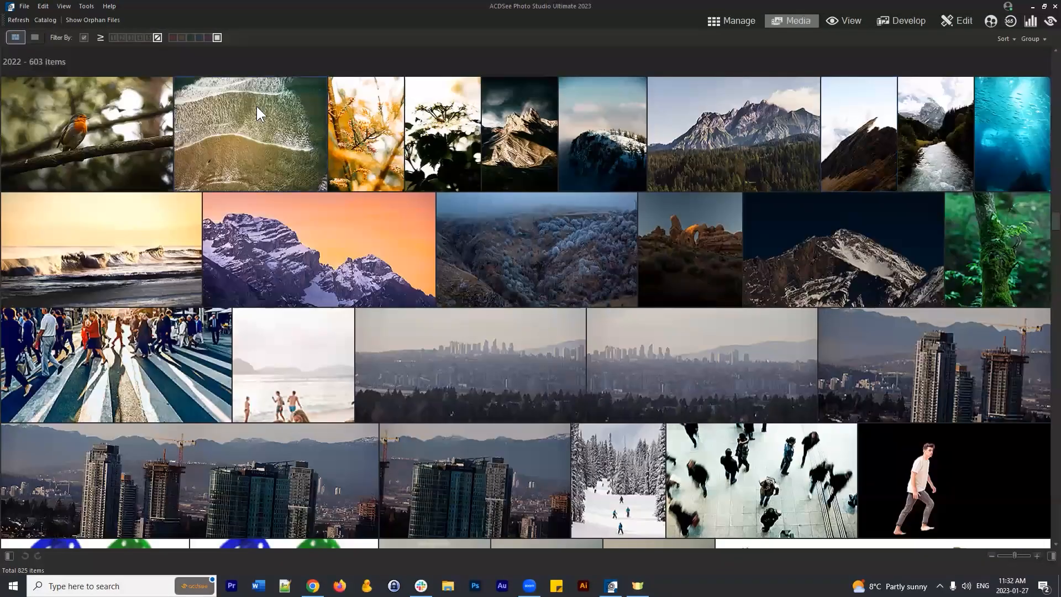
# - Check the sorting options in Media mode, go back to the 2008 group, and browse forward to 2022
pyautogui.click(1010, 35)
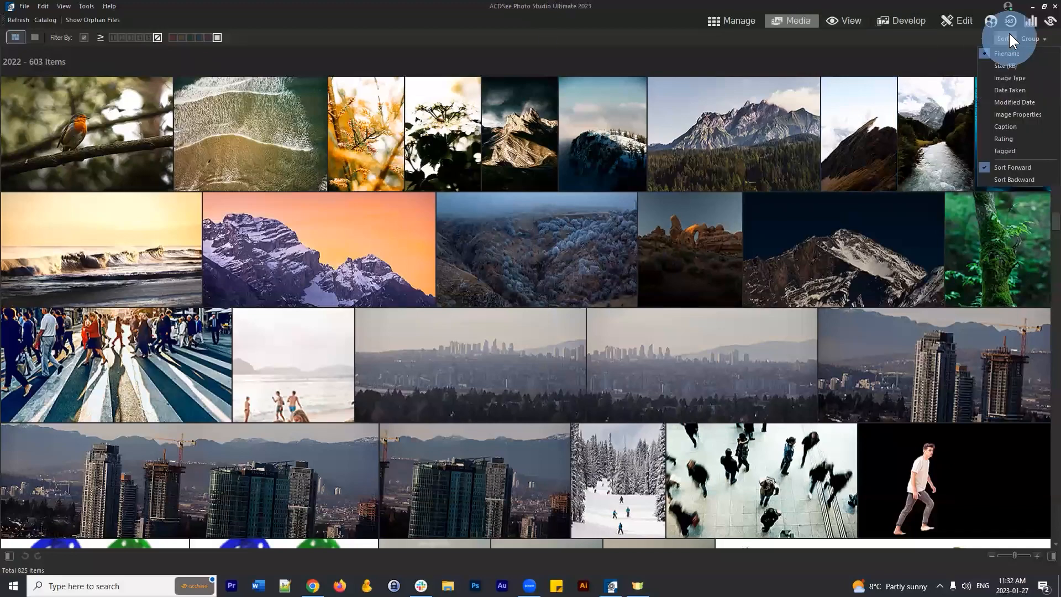
pyautogui.click(1006, 32)
pyautogui.moveTo(1044, 203); pyautogui.dragTo(1046, 62)
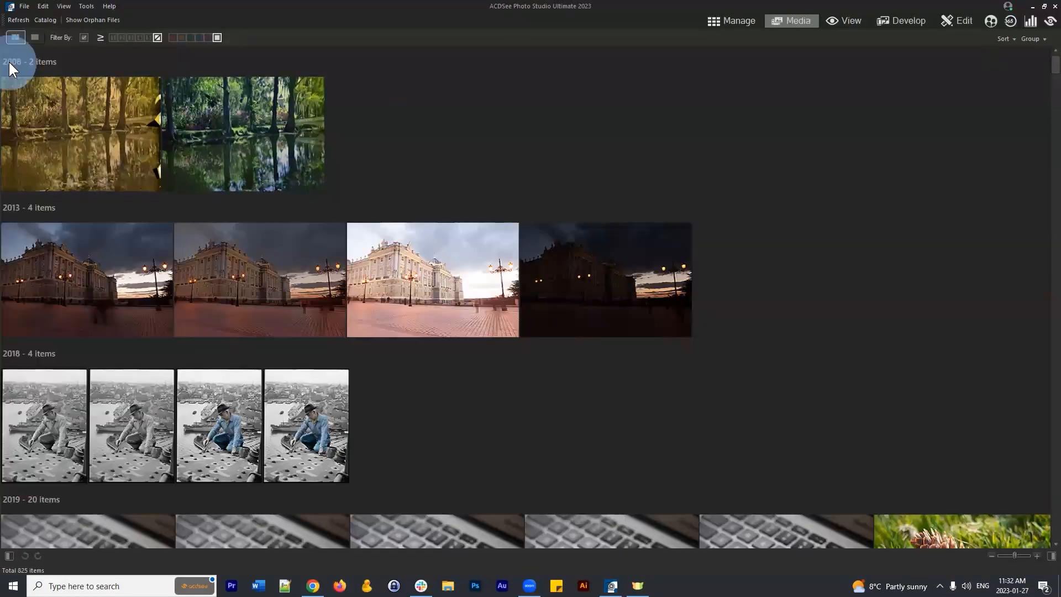
pyautogui.scroll(-2, 515, 193)
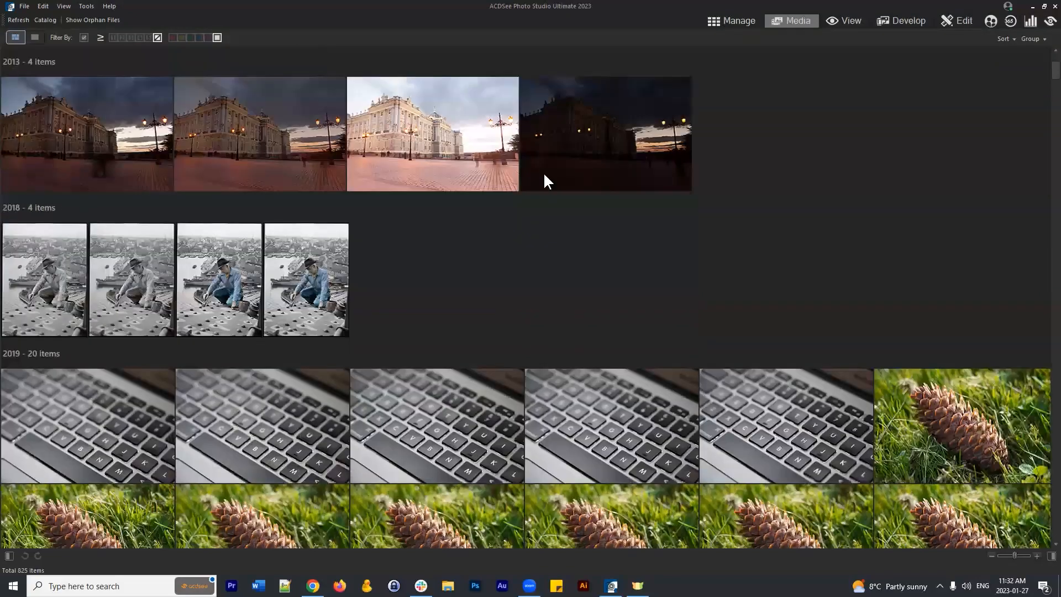
pyautogui.scroll(-2, 677, 227)
pyautogui.scroll(-8, 680, 227)
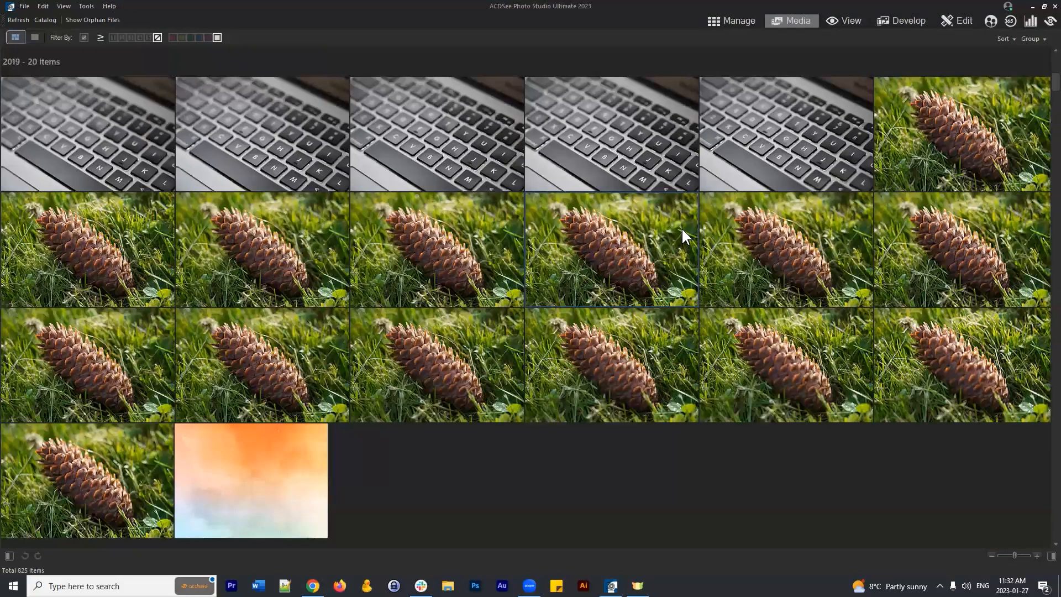
pyautogui.scroll(2, 678, 228)
pyautogui.scroll(-3, 678, 225)
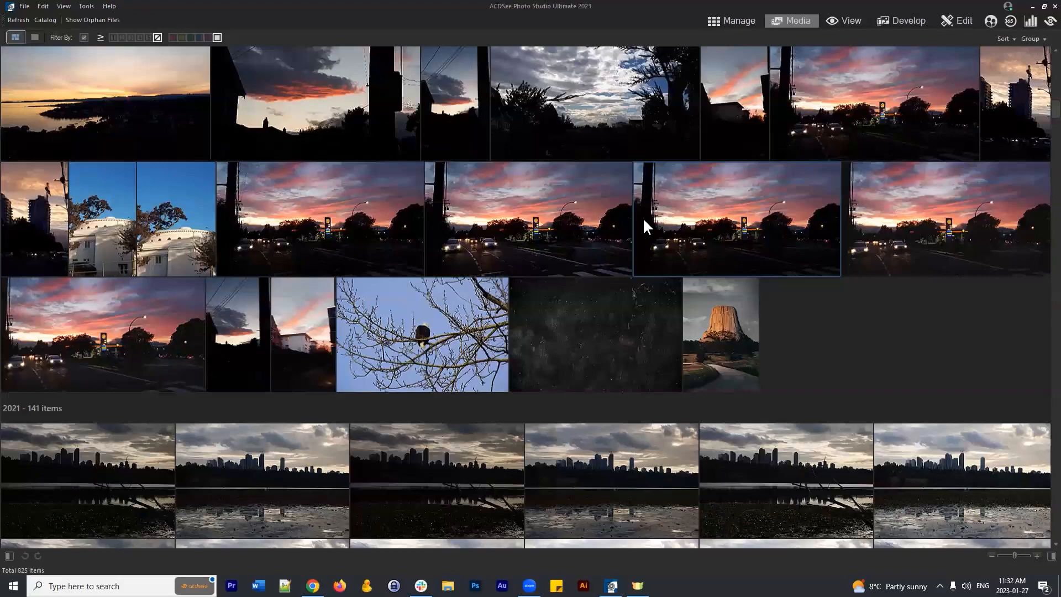
pyautogui.scroll(-10, 642, 217)
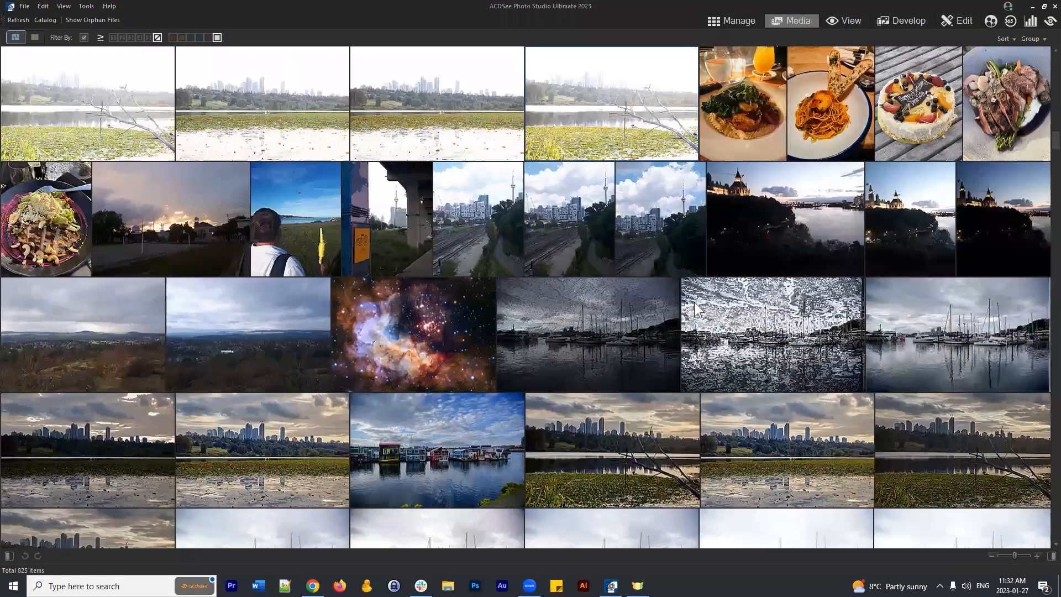
pyautogui.scroll(-10, 694, 302)
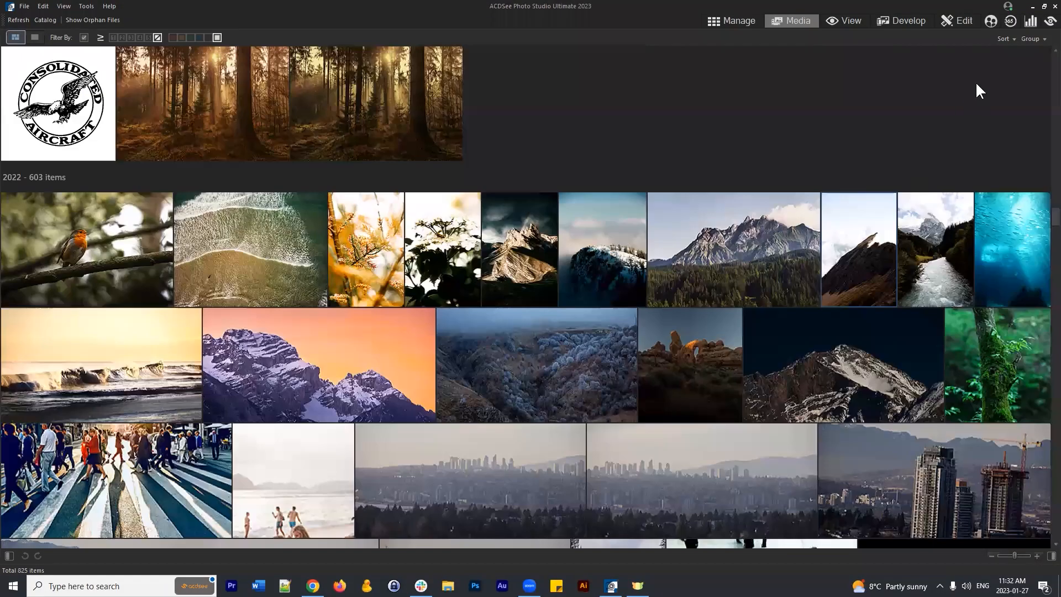
# - Examine the grouping options in Media mode, keep Year Taken, and return to the 2008 group
pyautogui.scroll(1, 989, 61)
pyautogui.click(1007, 38)
pyautogui.click(1031, 38)
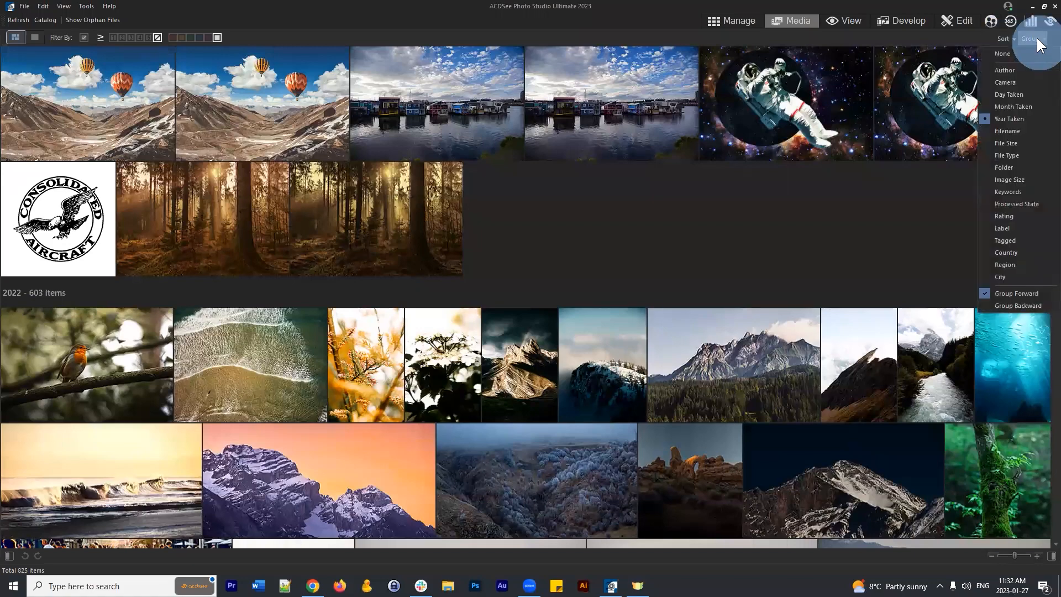
pyautogui.click(723, 232)
pyautogui.scroll(15, 774, 227)
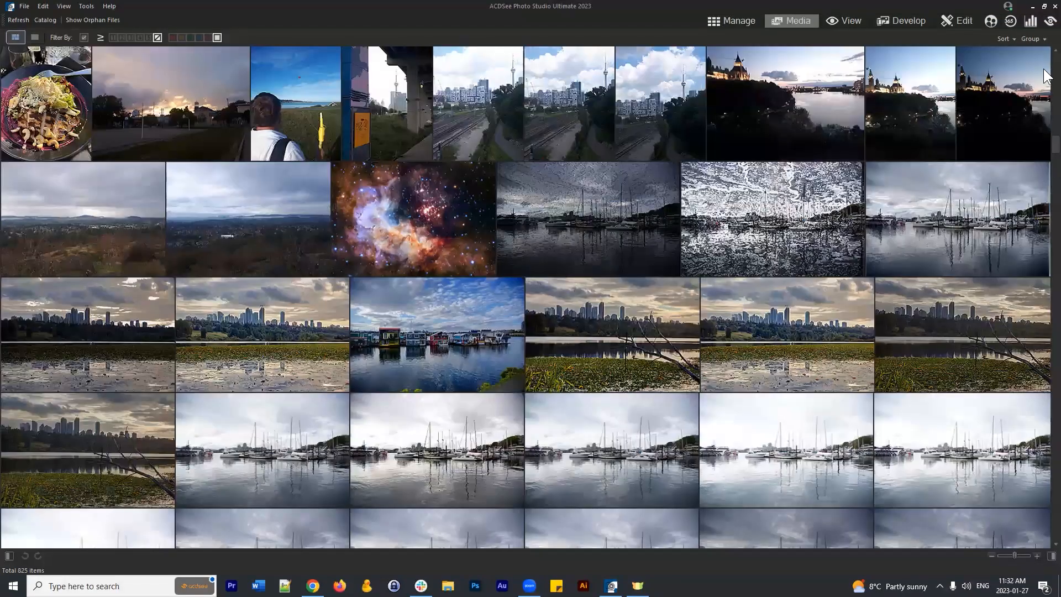
pyautogui.scroll(10, 1046, 76)
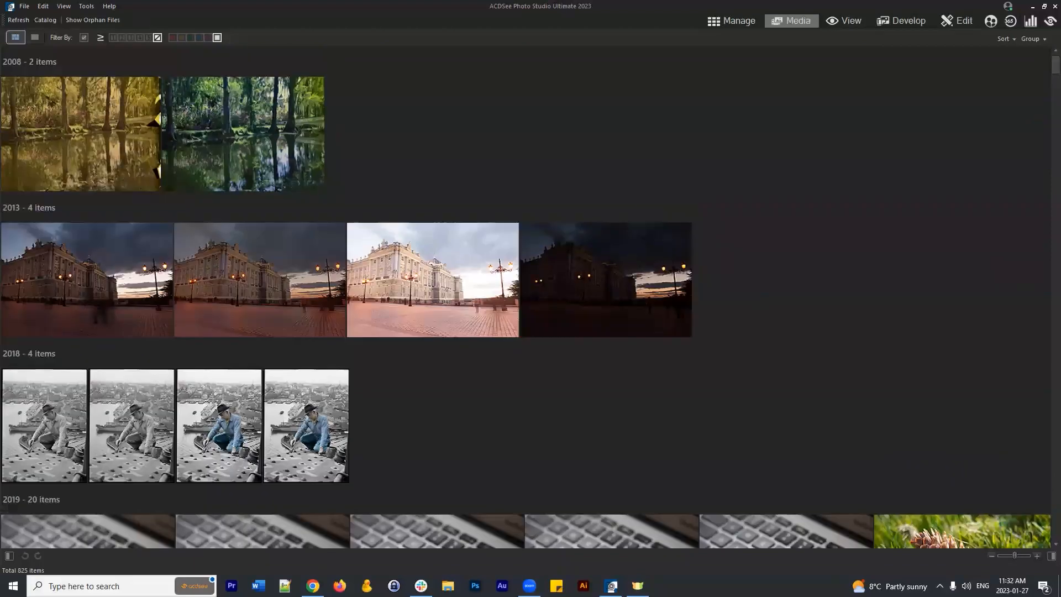
# - Look over the grouping and sorting options once more, and return to the Landscape folder in Manage mode
pyautogui.click(1031, 42)
pyautogui.click(1006, 42)
pyautogui.click(1006, 43)
pyautogui.click(887, 219)
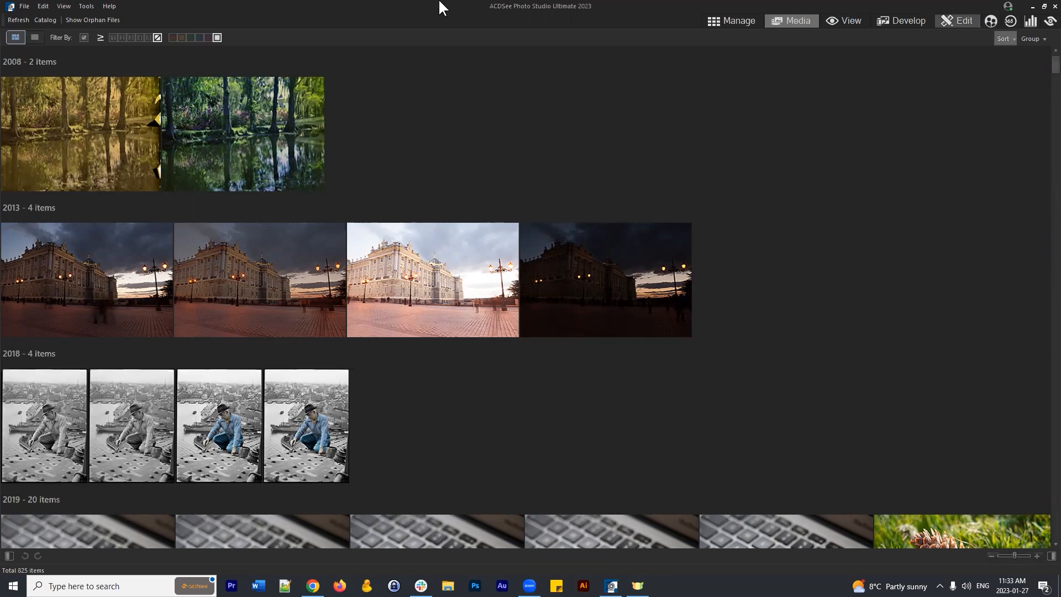
pyautogui.click(717, 20)
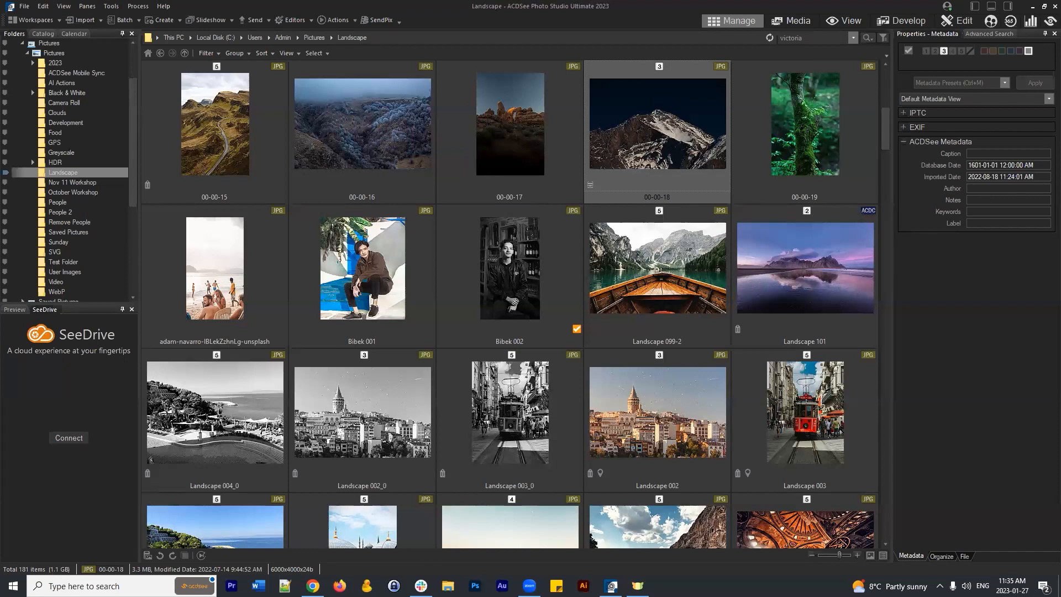
# - Check the available import sources without starting an import
pyautogui.click(82, 21)
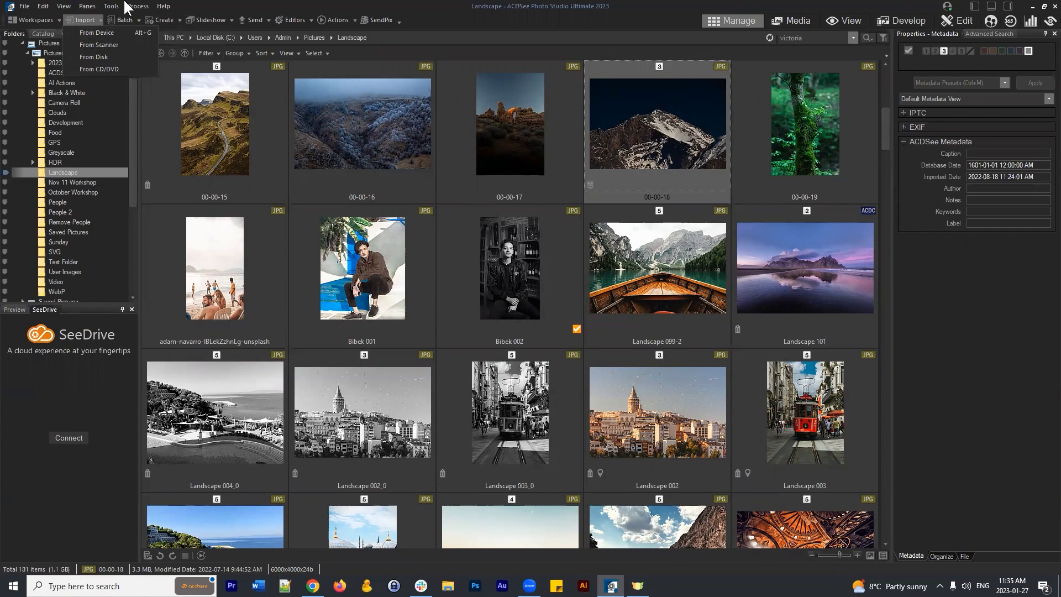
pyautogui.press('Escape')
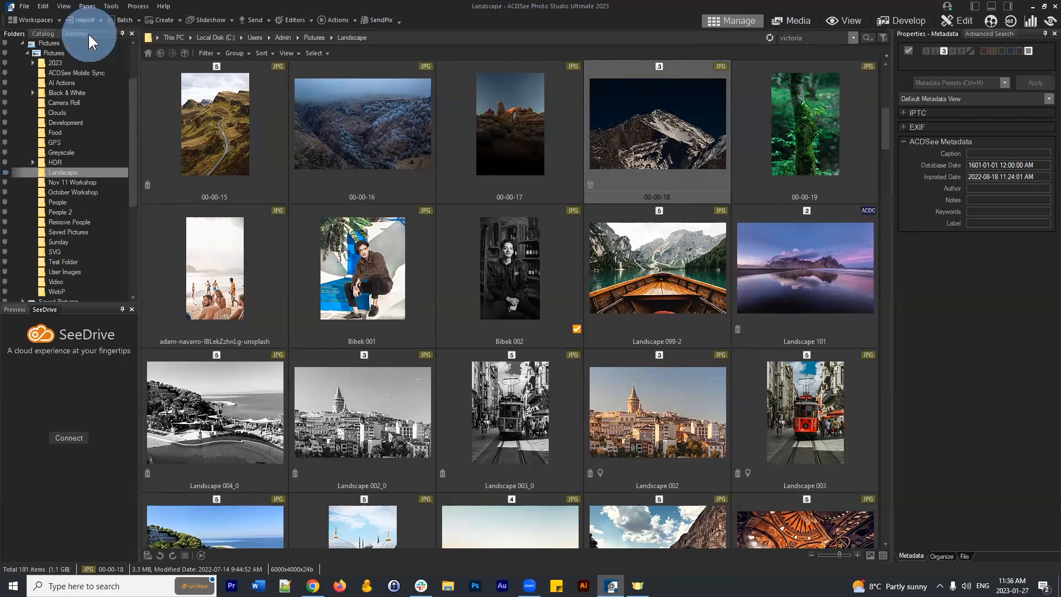
pyautogui.click(594, 342)
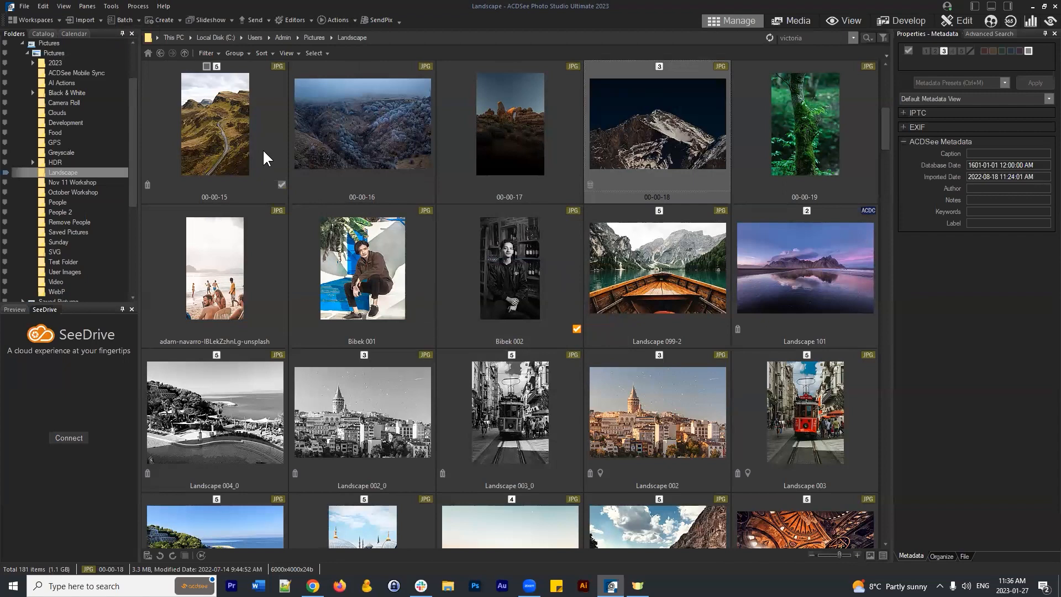
# - Collapse the Keywords section in the Organize properties and select the Landscape 099-2 image
pyautogui.click(940, 556)
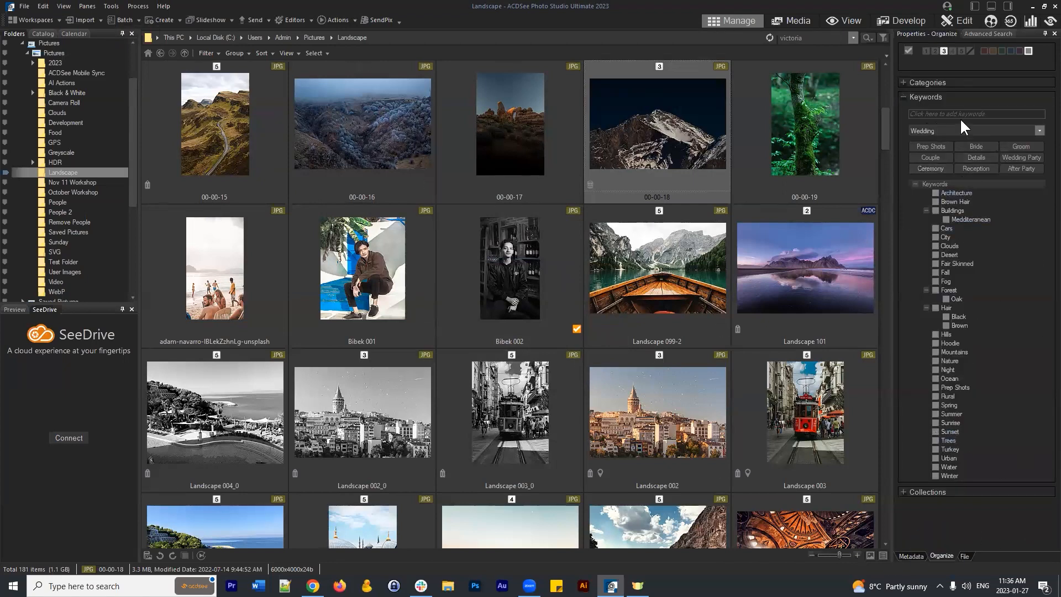
pyautogui.click(903, 97)
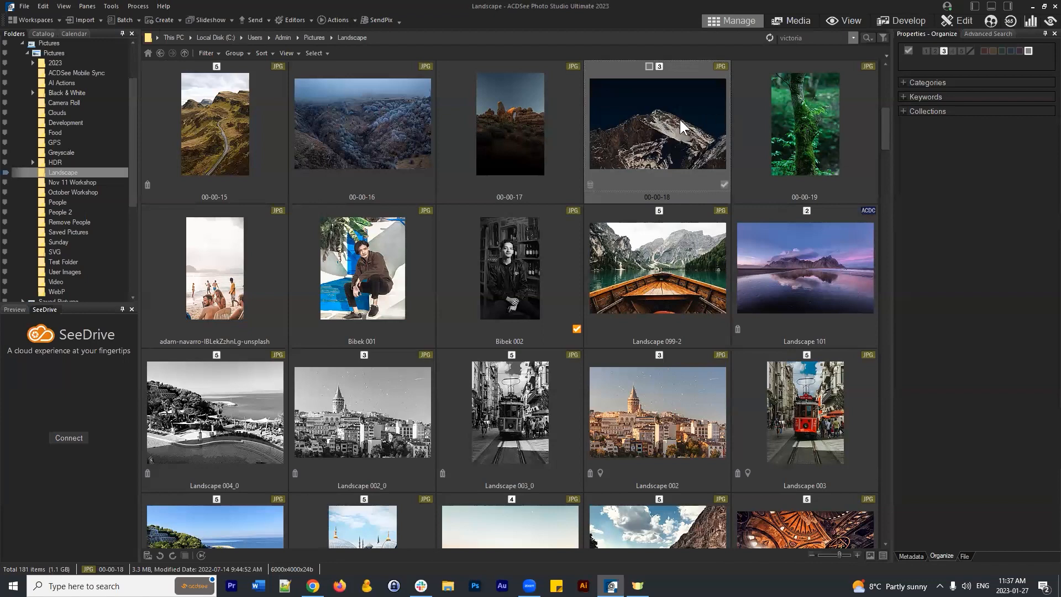
pyautogui.click(681, 276)
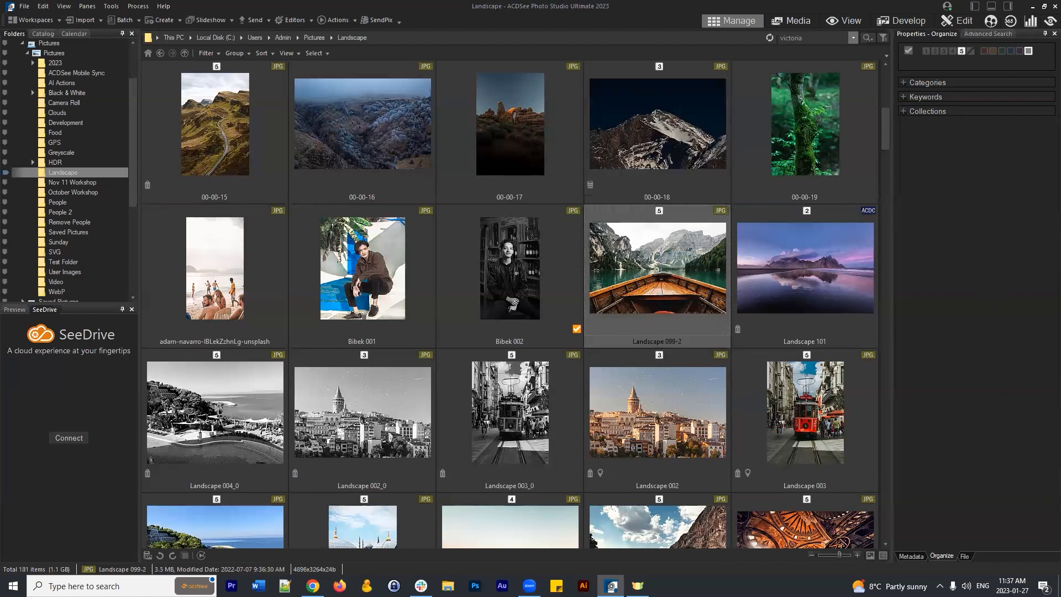